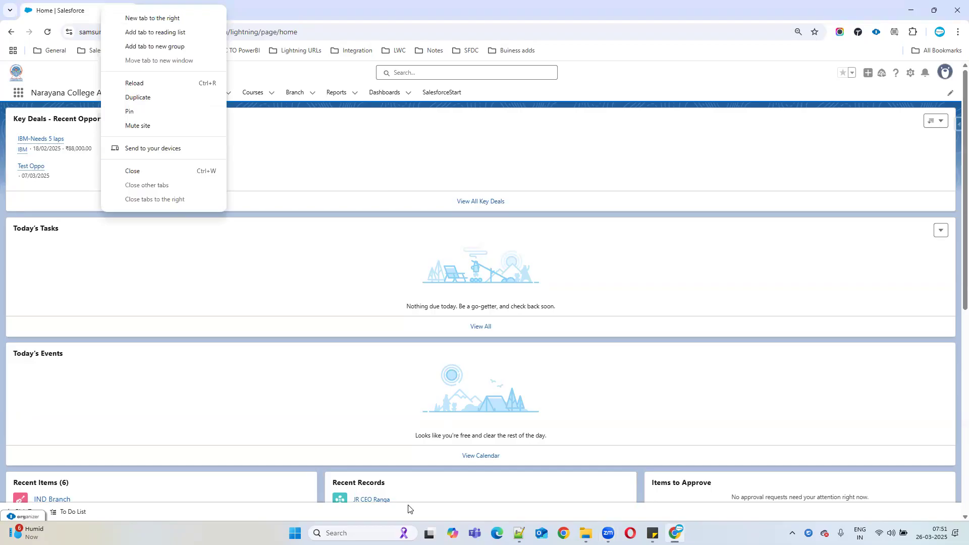
# Step: Duplicate the browser tab that holds the Salesforce home page
pyautogui.click(440, 359)
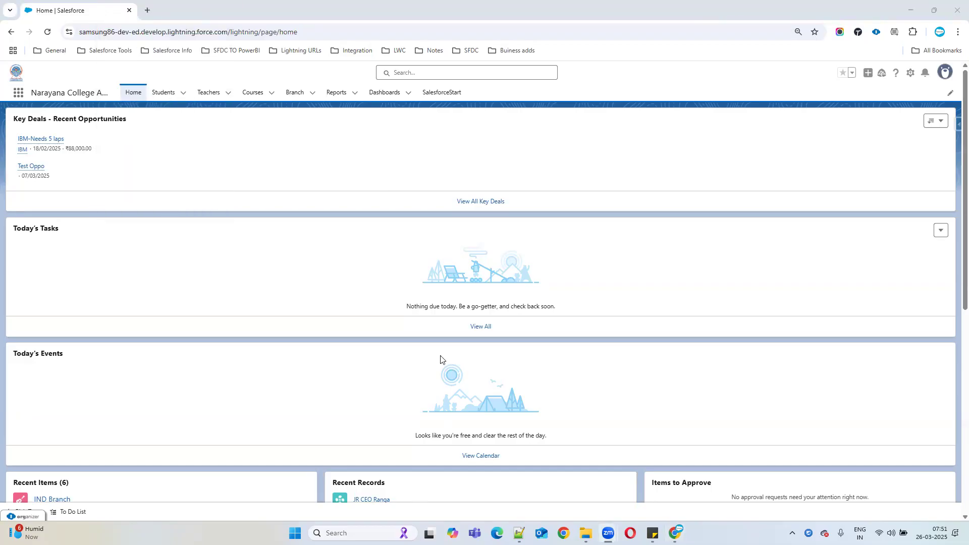
pyautogui.rightClick(115, 15)
pyautogui.click(169, 114)
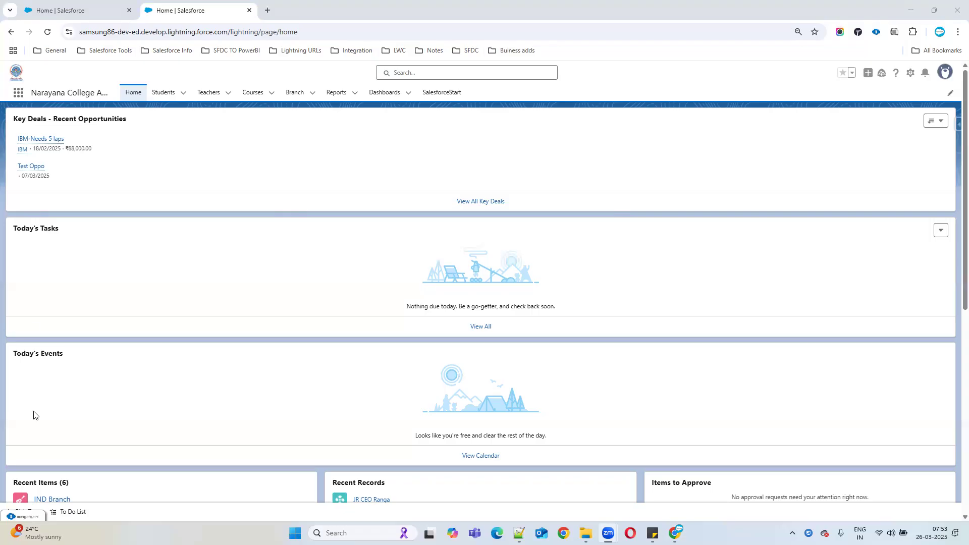
# Step: Examine the Items to Approve section on the duplicated home page
pyautogui.scroll(-4, 148, 303)
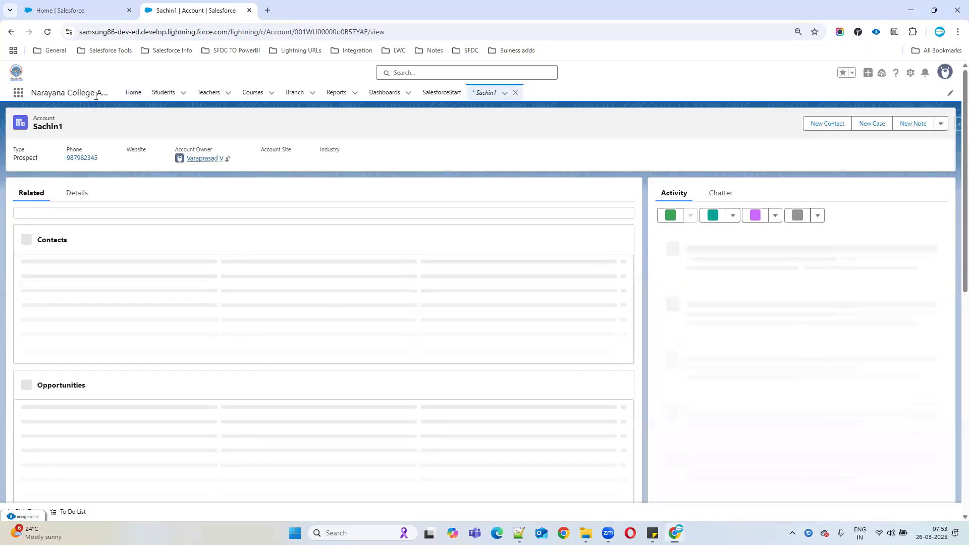
pyautogui.click(11, 32)
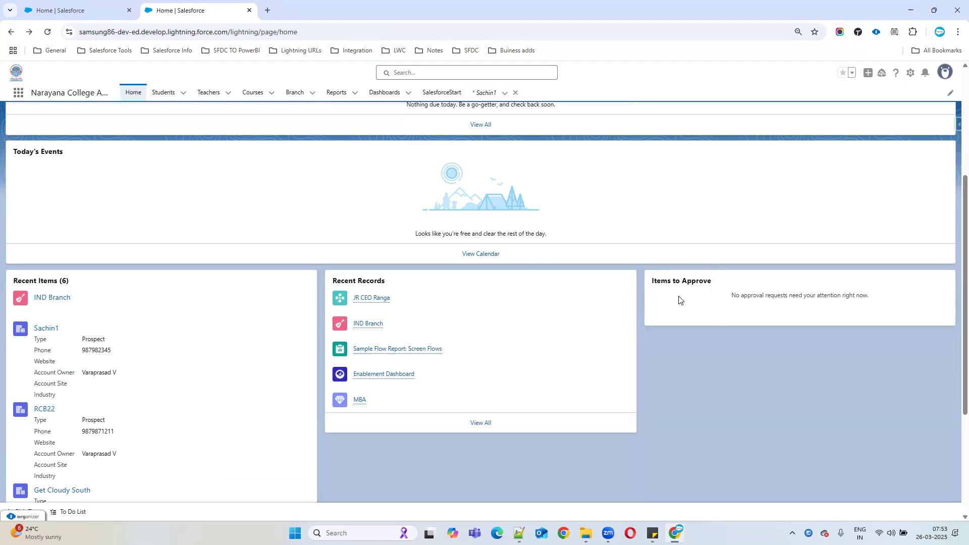
pyautogui.moveTo(714, 300); pyautogui.dragTo(903, 302)
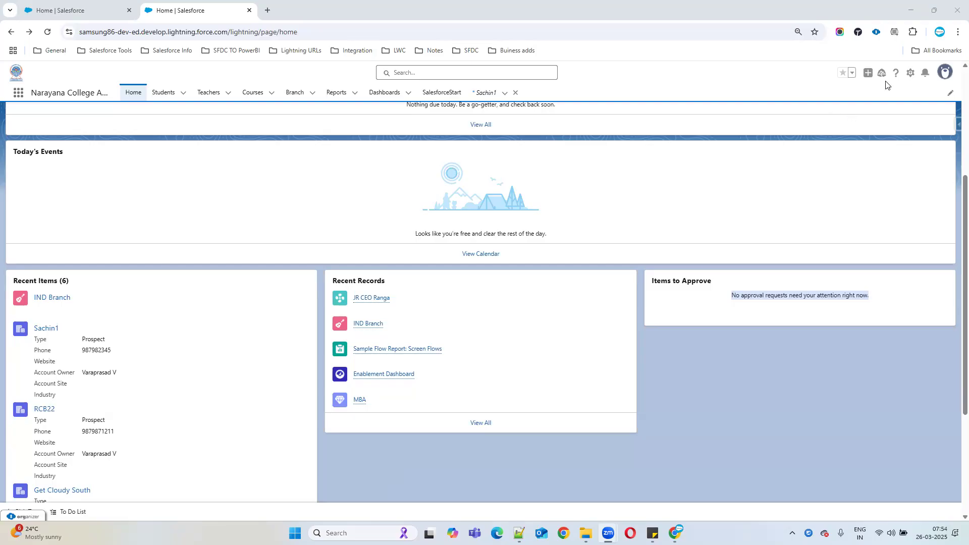
pyautogui.click(514, 316)
pyautogui.moveTo(651, 280); pyautogui.dragTo(795, 265)
# Step: Open the current home page for editing in Lightning App Builder
pyautogui.click(908, 75)
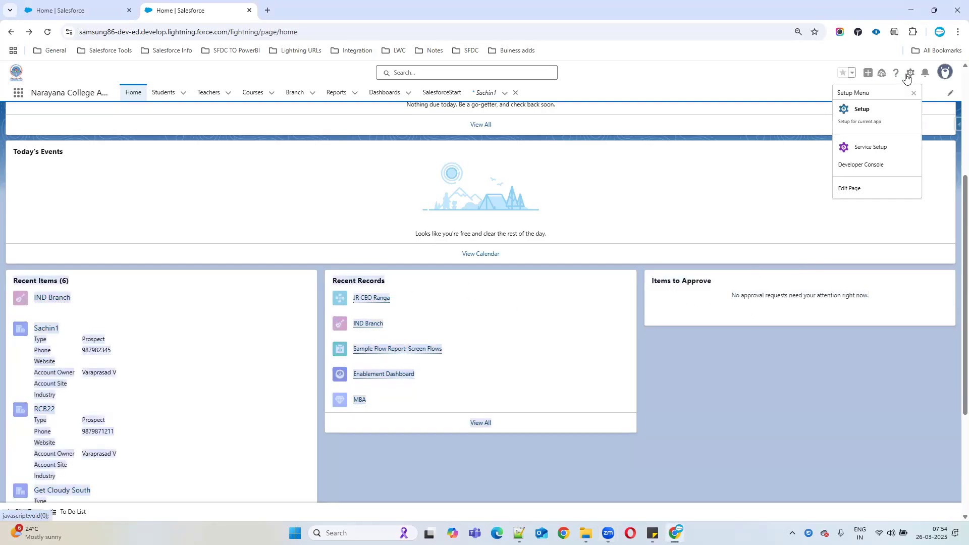
pyautogui.click(865, 189)
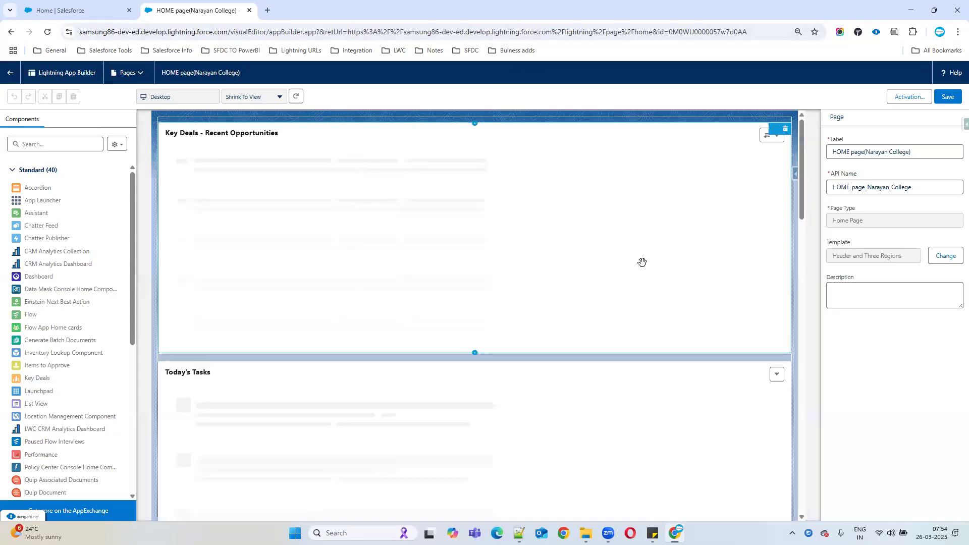
pyautogui.scroll(-3, 671, 260)
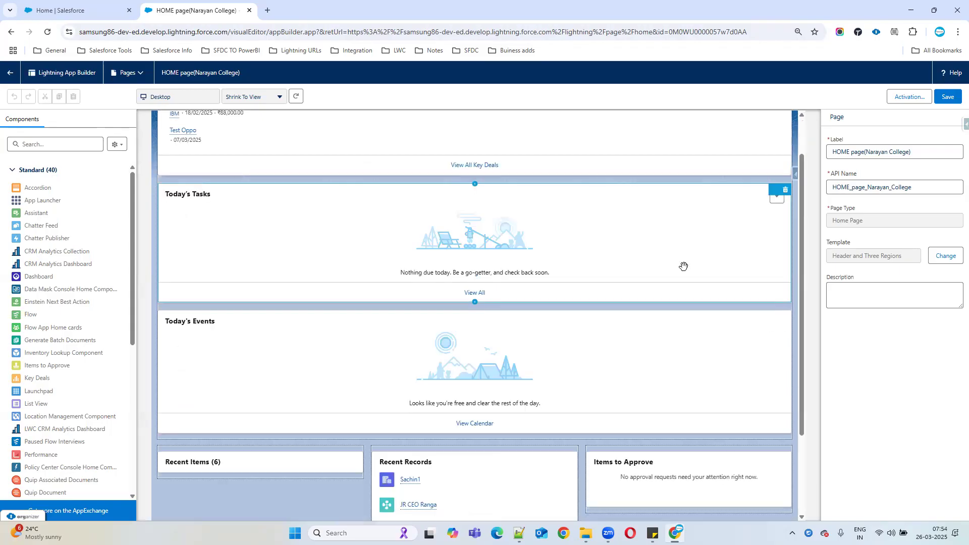
pyautogui.scroll(1, 663, 182)
# Step: Inspect the visibility settings of the Key Deals, Today's Tasks, Today's Events and Items to Approve components
pyautogui.click(661, 180)
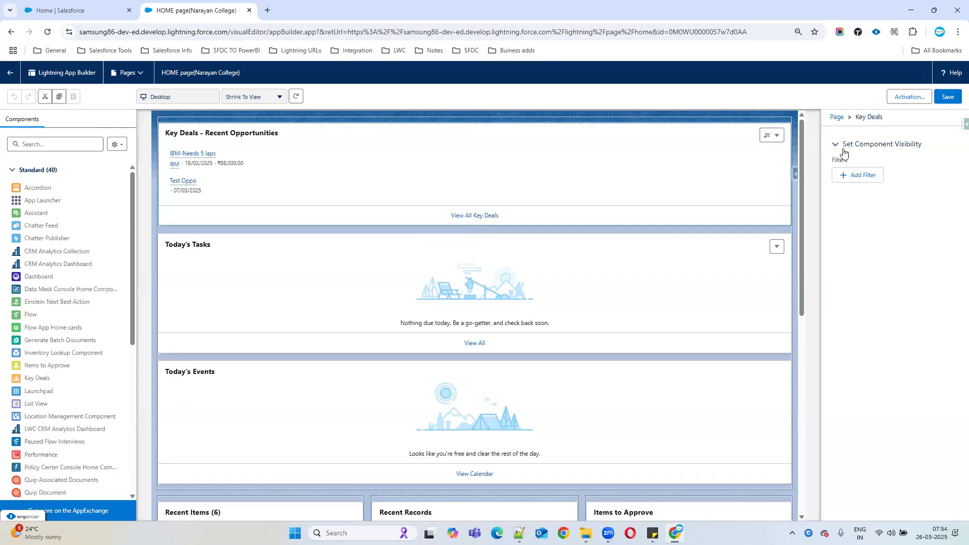
pyautogui.click(637, 310)
pyautogui.click(650, 398)
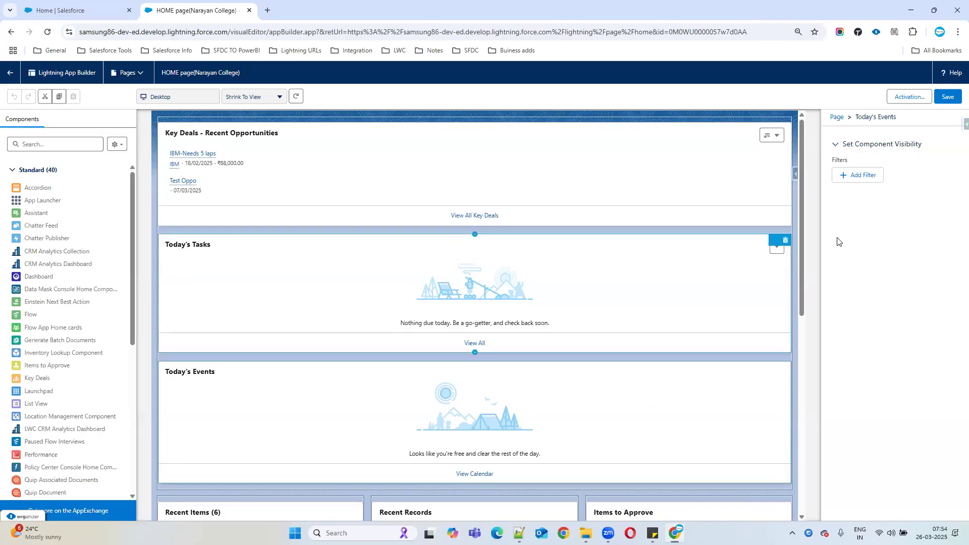
pyautogui.scroll(-2, 778, 308)
pyautogui.click(684, 410)
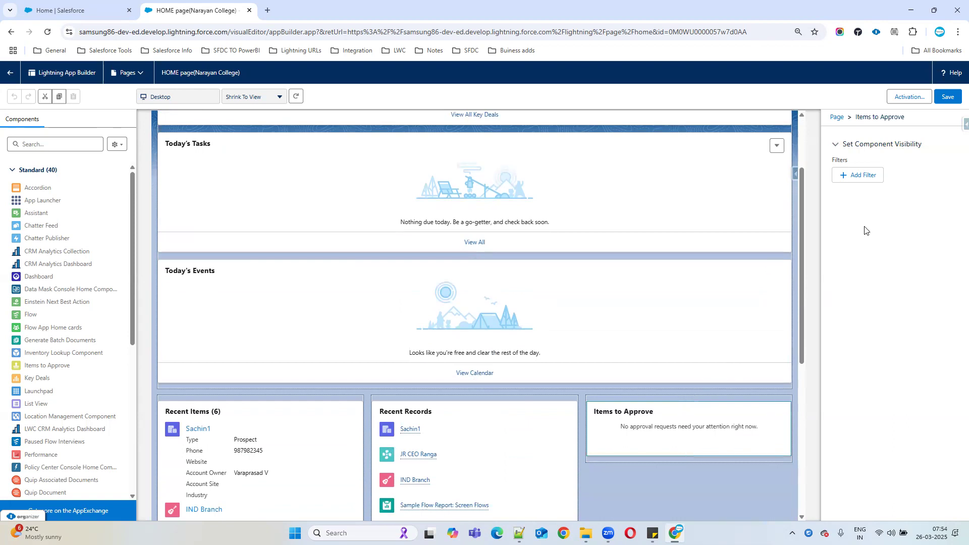
pyautogui.click(871, 175)
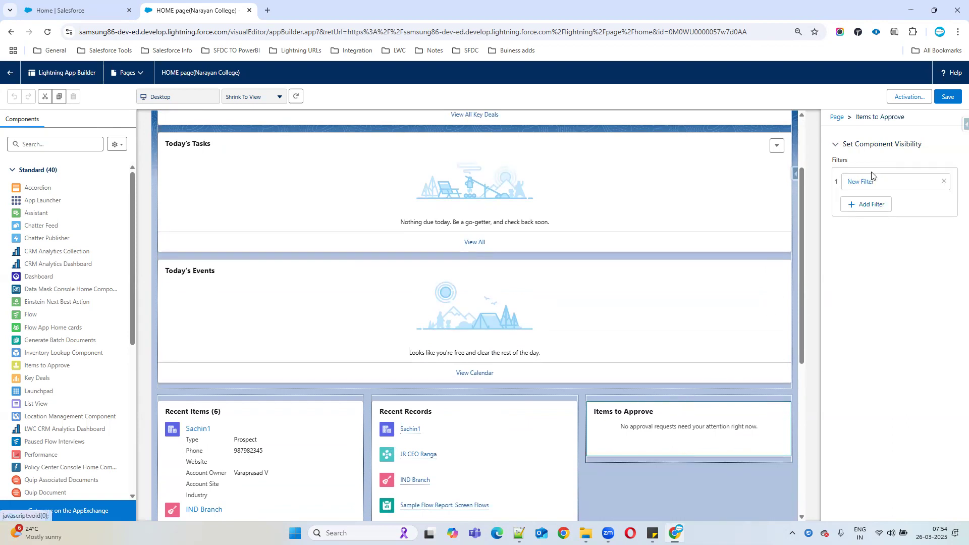
pyautogui.click(690, 150)
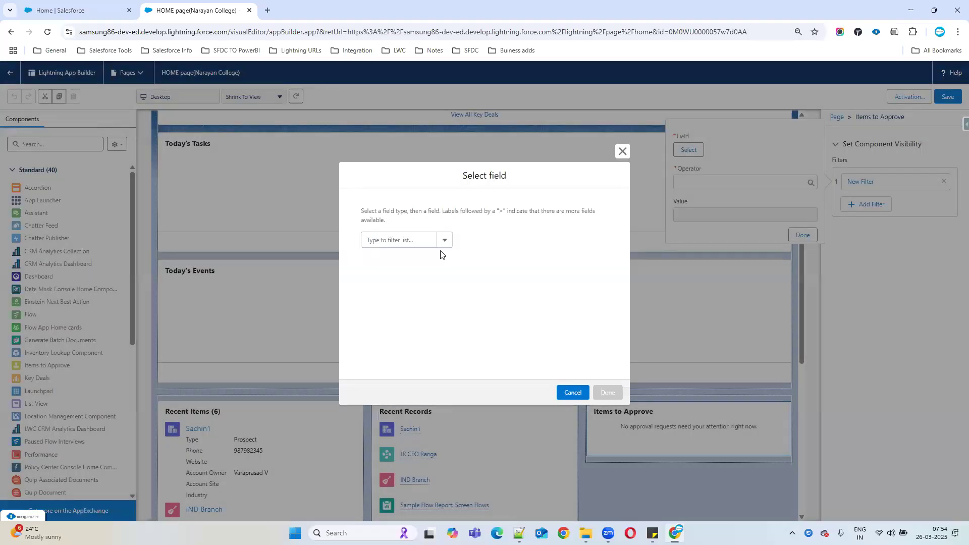
pyautogui.click(446, 241)
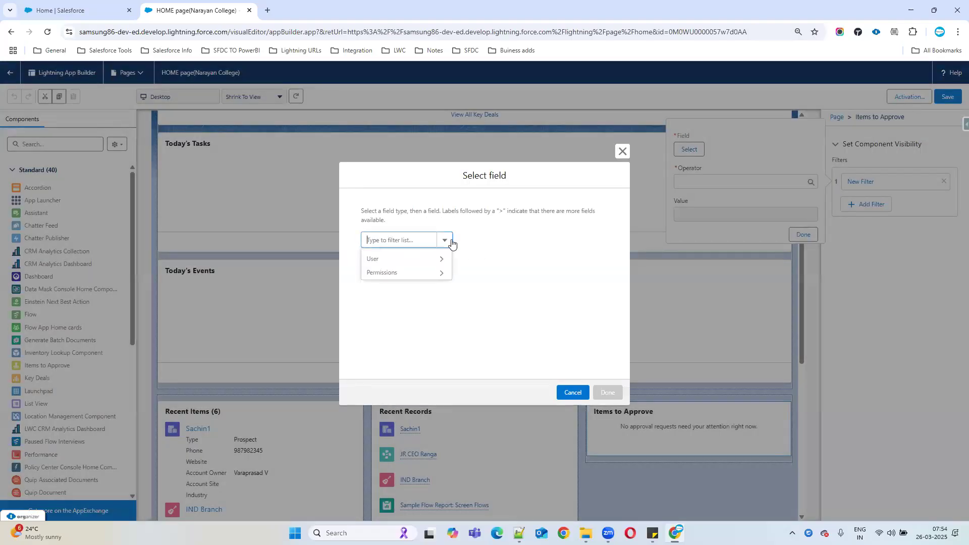
pyautogui.click(446, 242)
pyautogui.click(446, 242)
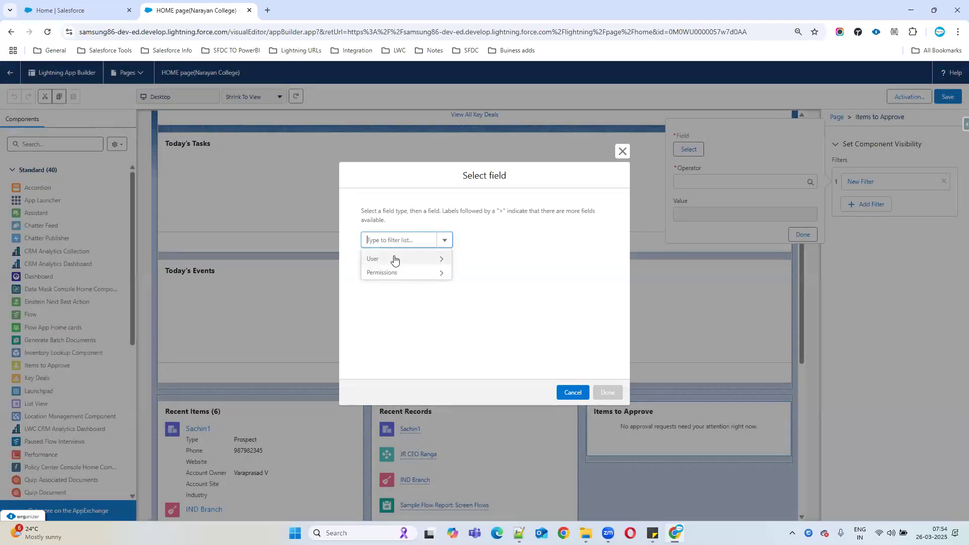
pyautogui.click(396, 273)
pyautogui.click(491, 241)
pyautogui.click(468, 260)
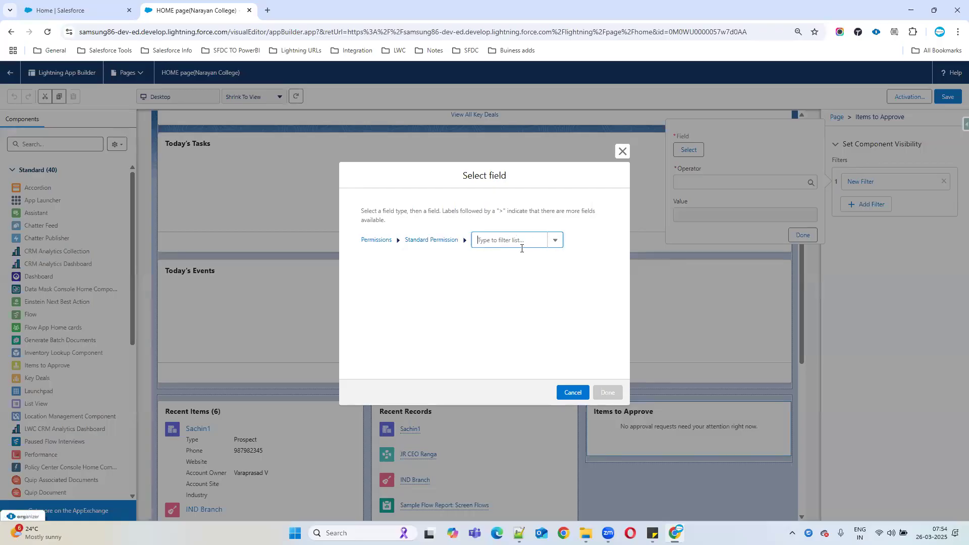
pyautogui.click(622, 152)
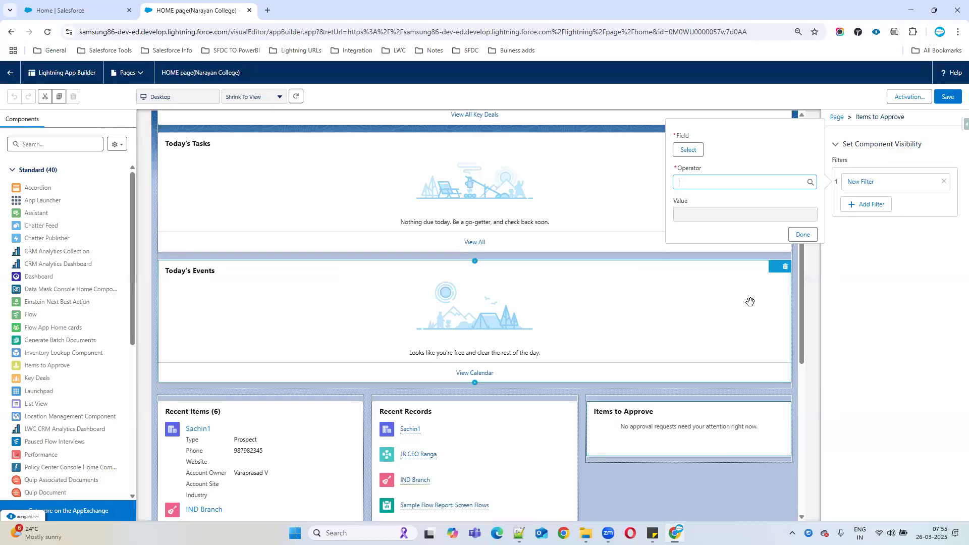
pyautogui.click(912, 365)
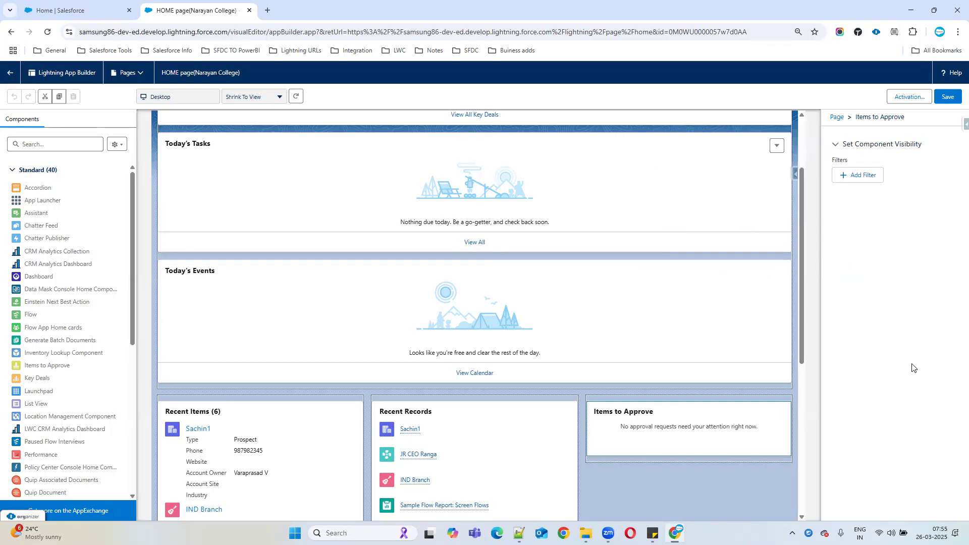
# Step: Return to the original home page tab and open the first student record in the Fee Paid Students list
pyautogui.click(84, 6)
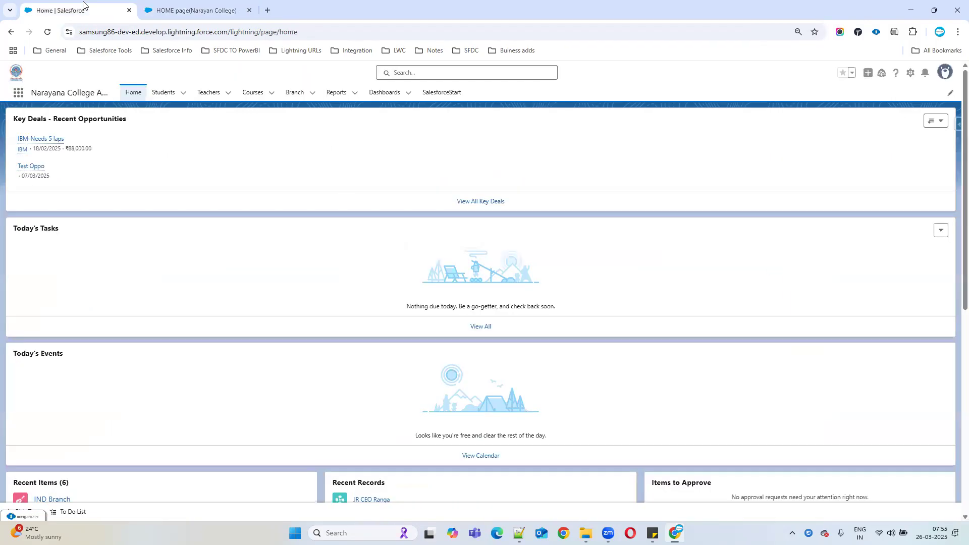
pyautogui.click(167, 9)
pyautogui.click(79, 6)
pyautogui.click(165, 94)
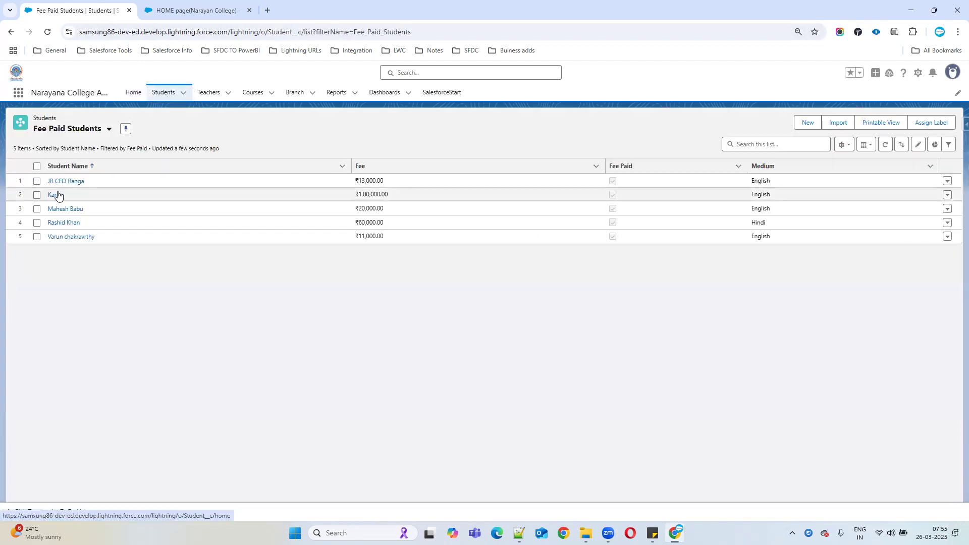
pyautogui.click(55, 181)
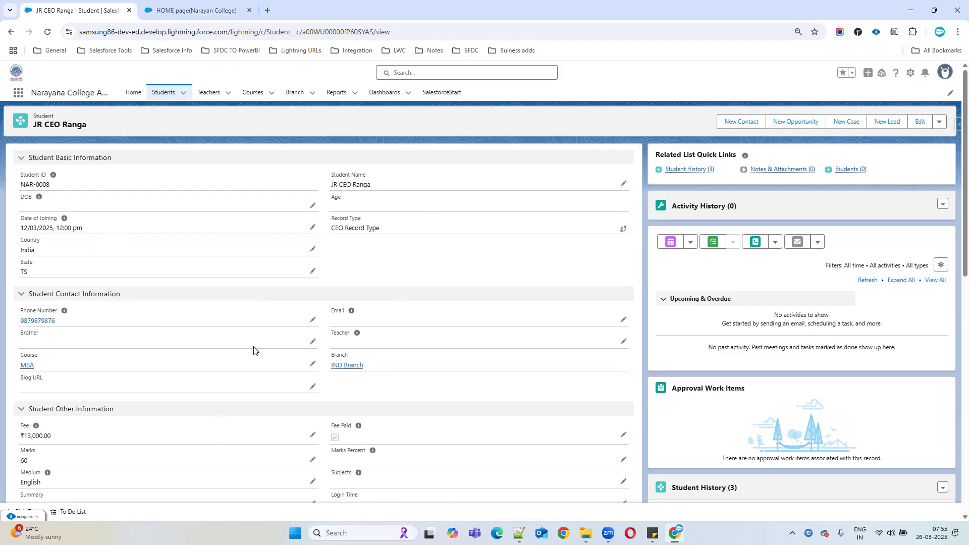
# Step: Review the student record's details, collapsing and re-expanding the Basic, Contact and Other Information sections
pyautogui.scroll(-2, 257, 358)
pyautogui.scroll(1, 237, 361)
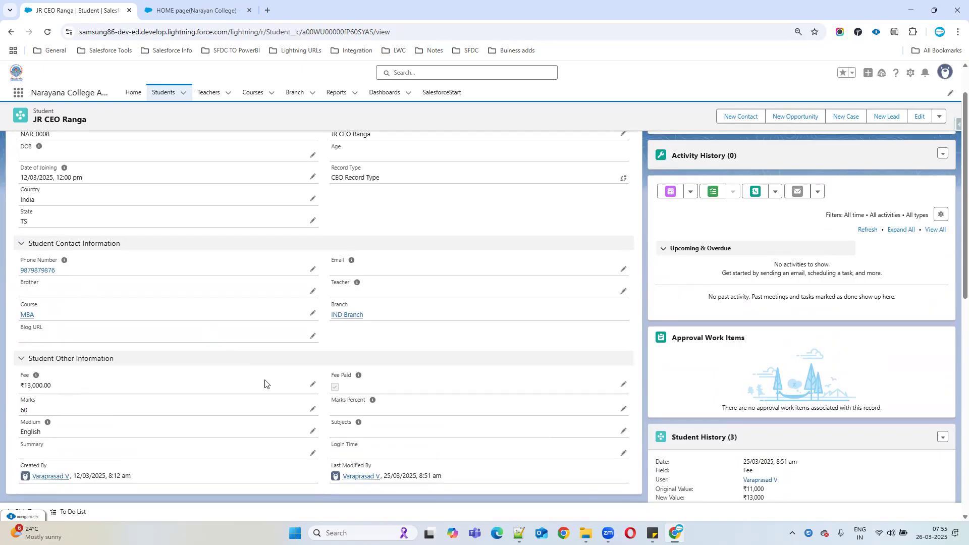
pyautogui.scroll(1, 265, 389)
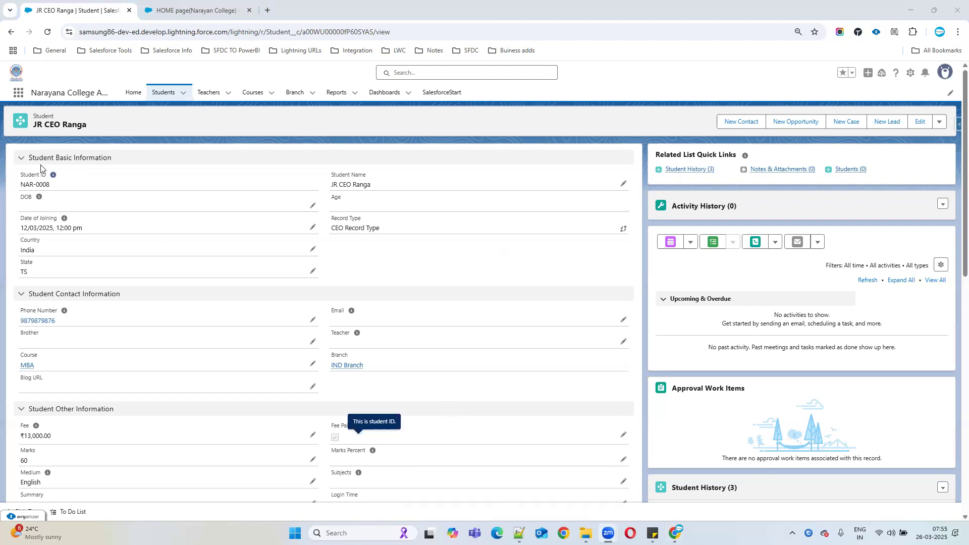
pyautogui.click(20, 158)
pyautogui.click(19, 159)
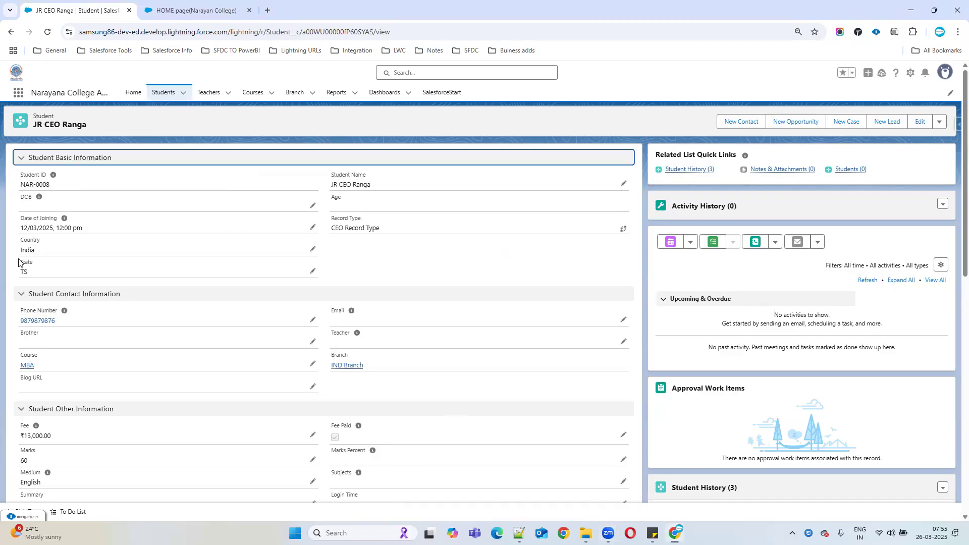
pyautogui.click(22, 297)
pyautogui.click(21, 296)
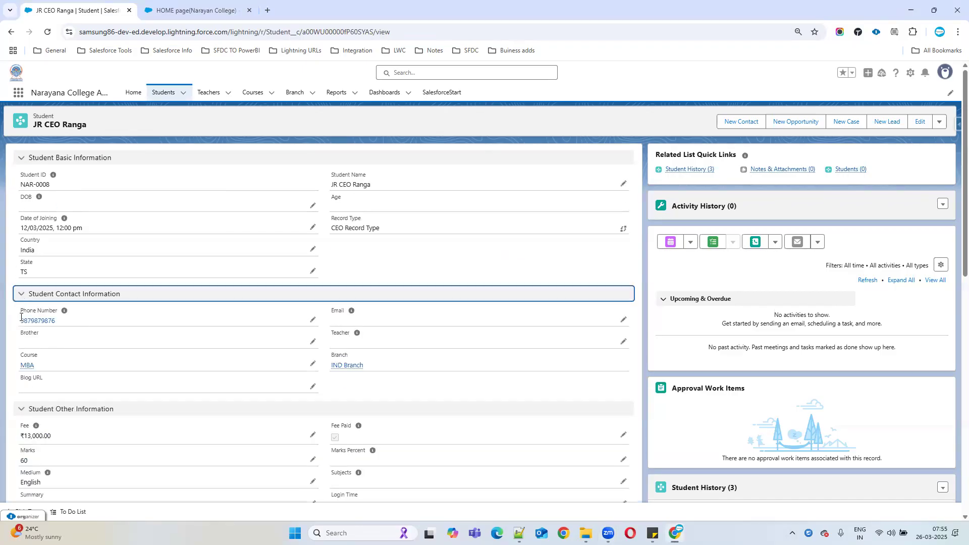
pyautogui.click(21, 410)
pyautogui.click(21, 410)
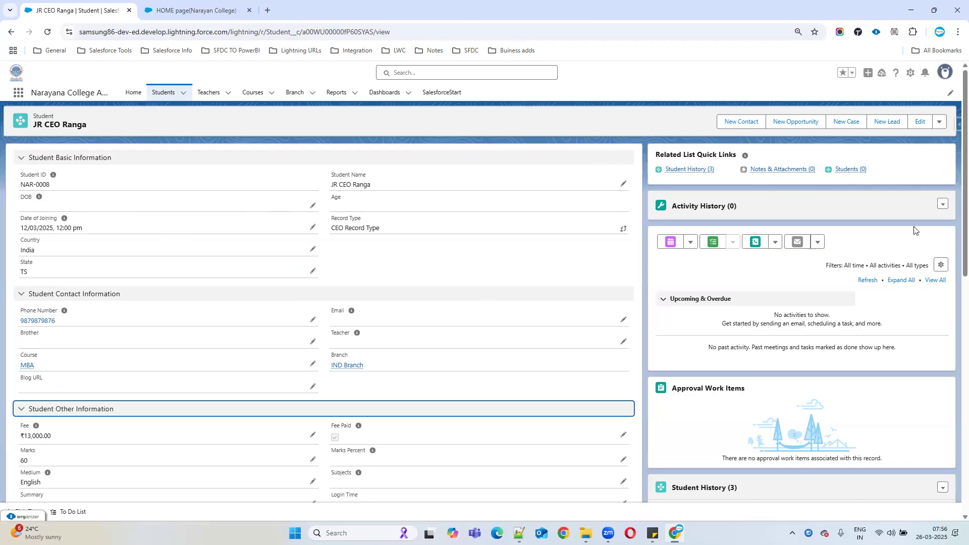
# Step: Examine the student's Record Type value and the signed-in user's profile details
pyautogui.click(911, 74)
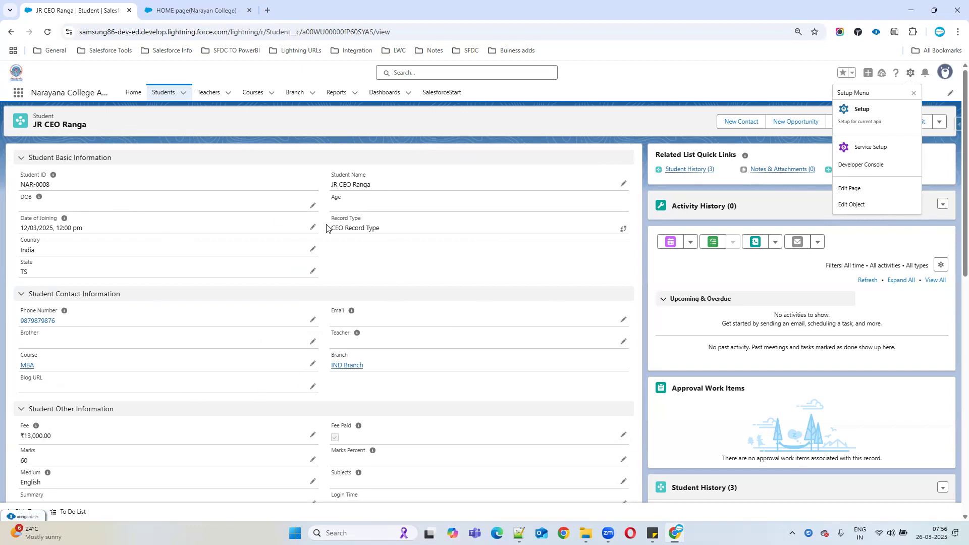
pyautogui.moveTo(329, 229); pyautogui.dragTo(409, 228)
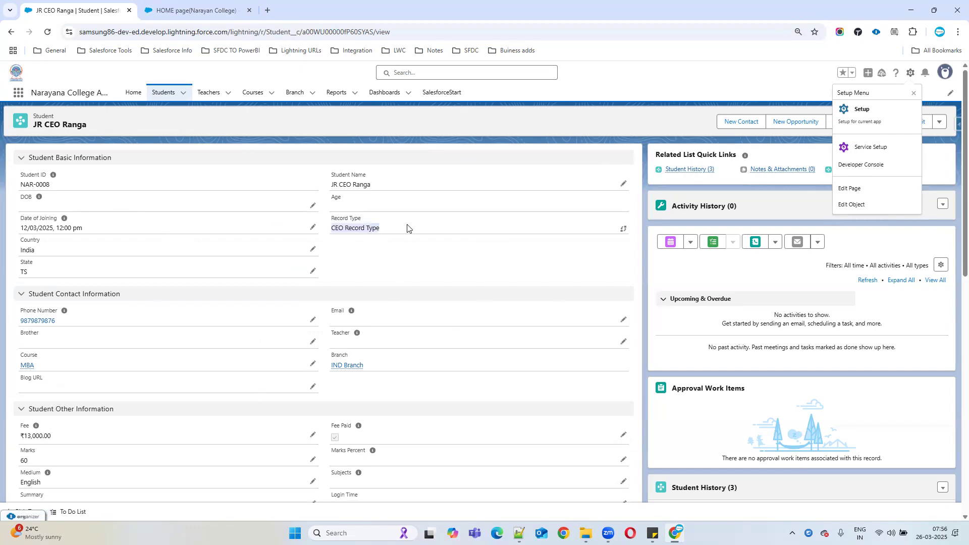
pyautogui.click(943, 74)
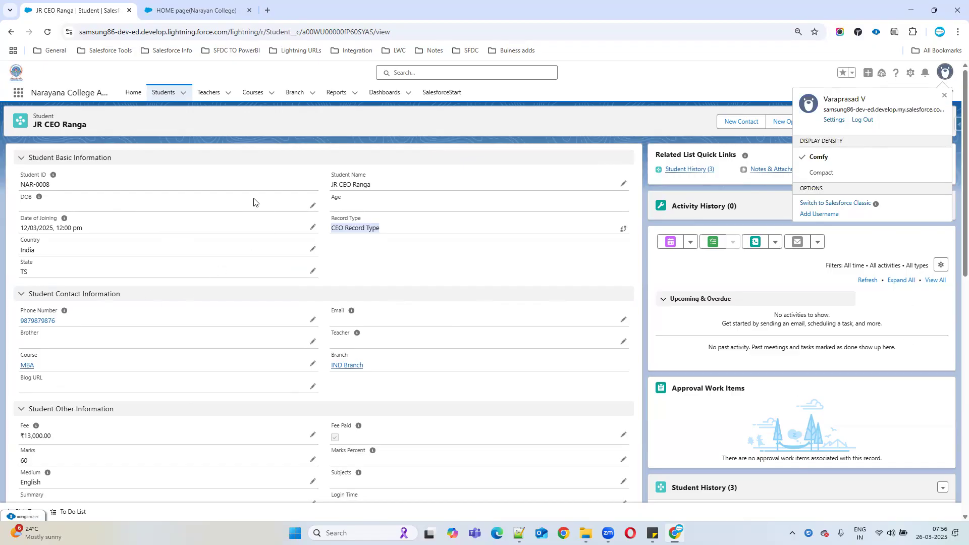
pyautogui.click(594, 144)
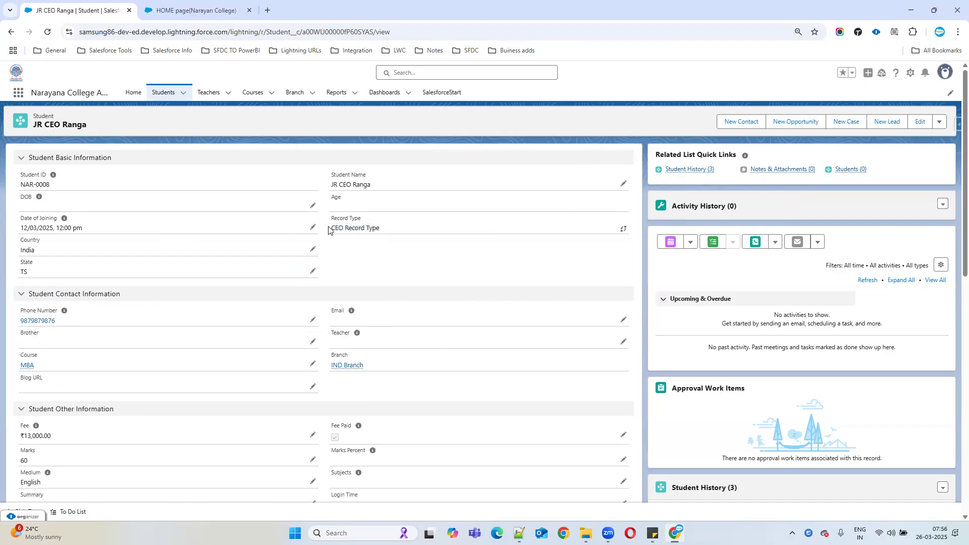
pyautogui.moveTo(328, 230); pyautogui.dragTo(424, 233)
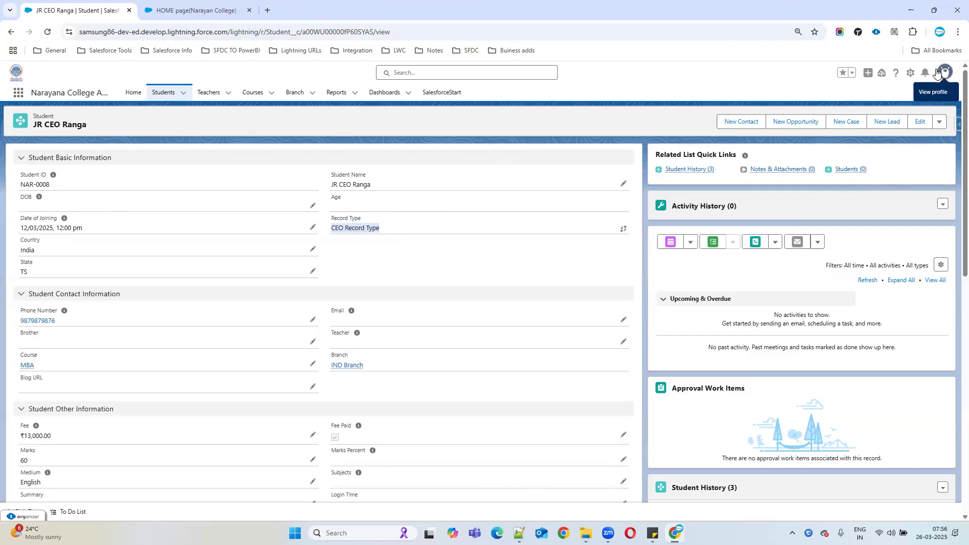
# Step: Open the student record page for editing and show the explanation of how its Record Detail component works
pyautogui.click(908, 77)
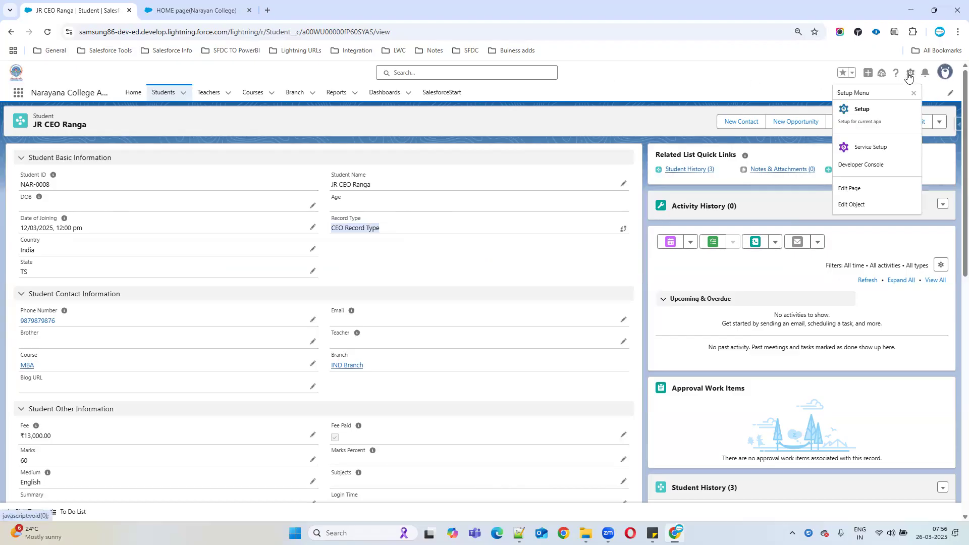
pyautogui.click(861, 189)
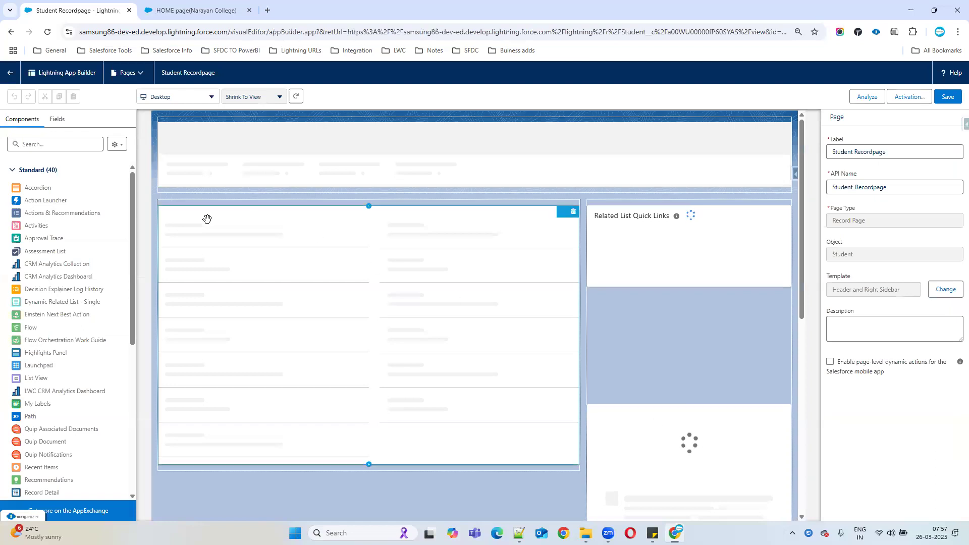
pyautogui.click(304, 191)
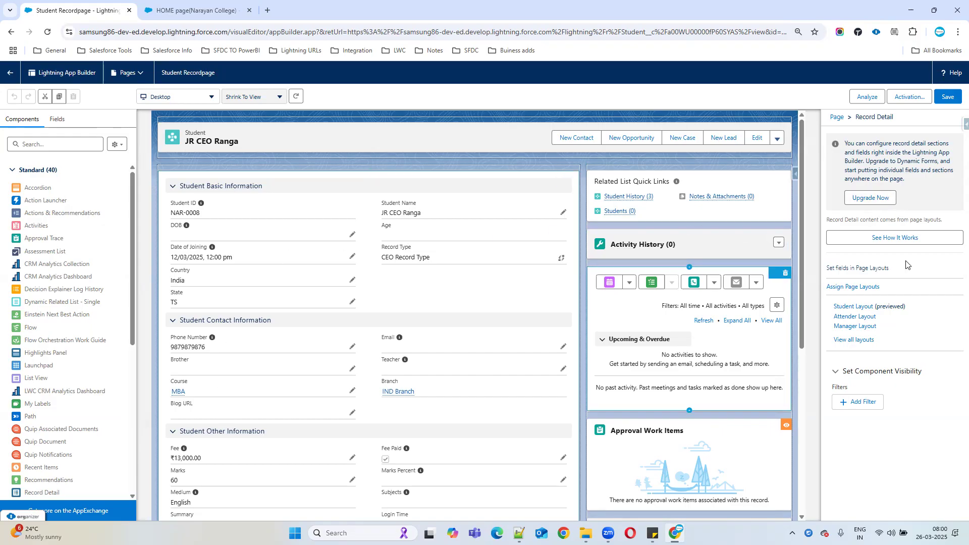
pyautogui.click(908, 238)
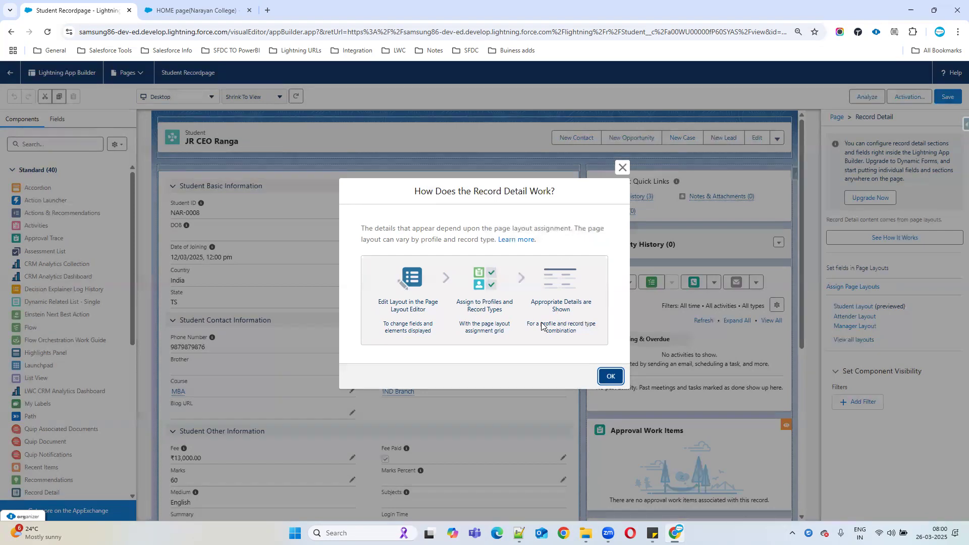
# Step: Close the Record Detail explanation and show the Student fields available to place on the page
pyautogui.click(617, 378)
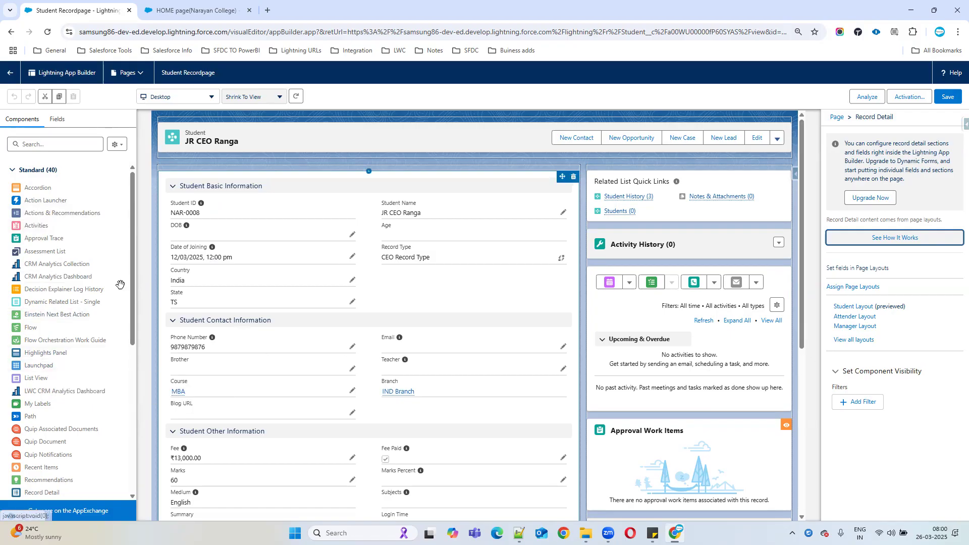
pyautogui.click(57, 119)
pyautogui.click(20, 125)
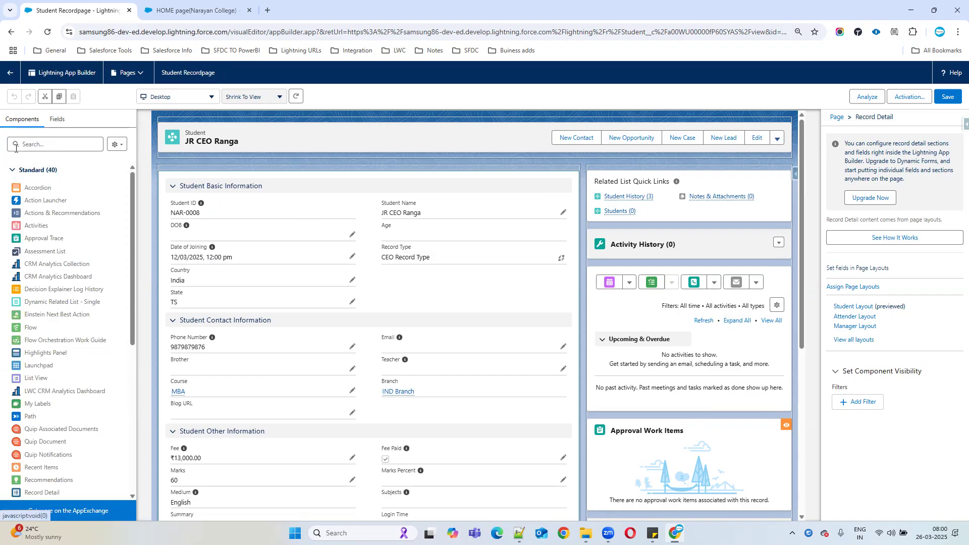
pyautogui.click(62, 124)
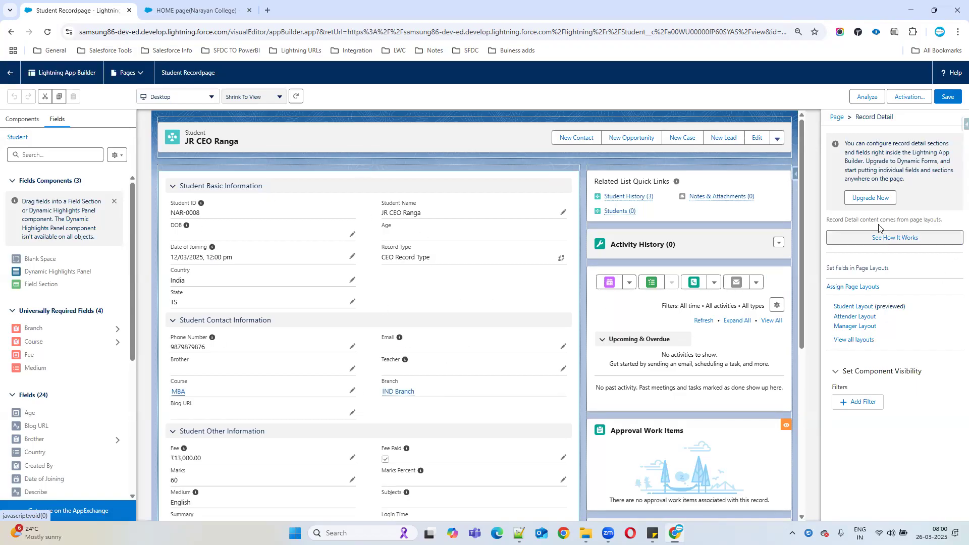
# Step: Upgrade the Record Detail component to Dynamic Forms, migrating the fields and sections from Student Layout
pyautogui.click(877, 199)
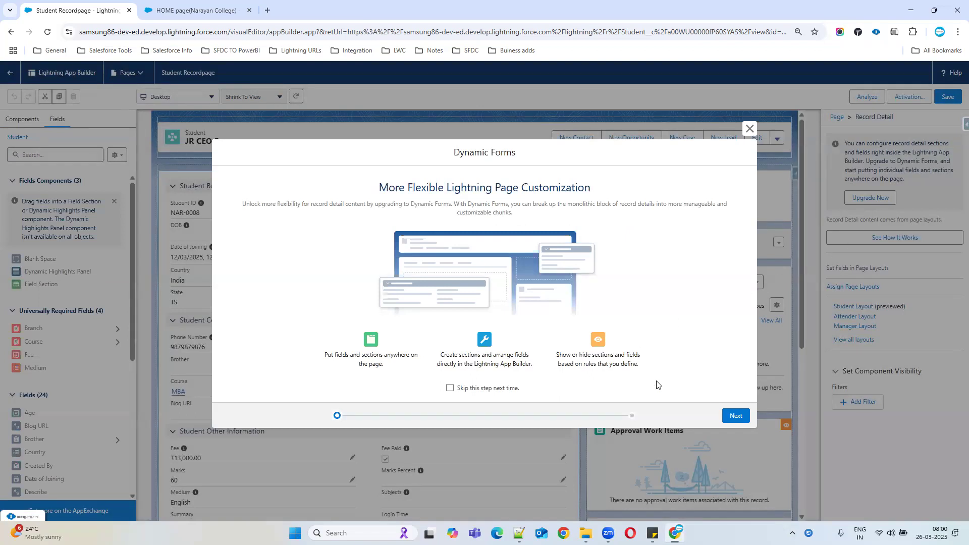
pyautogui.click(735, 416)
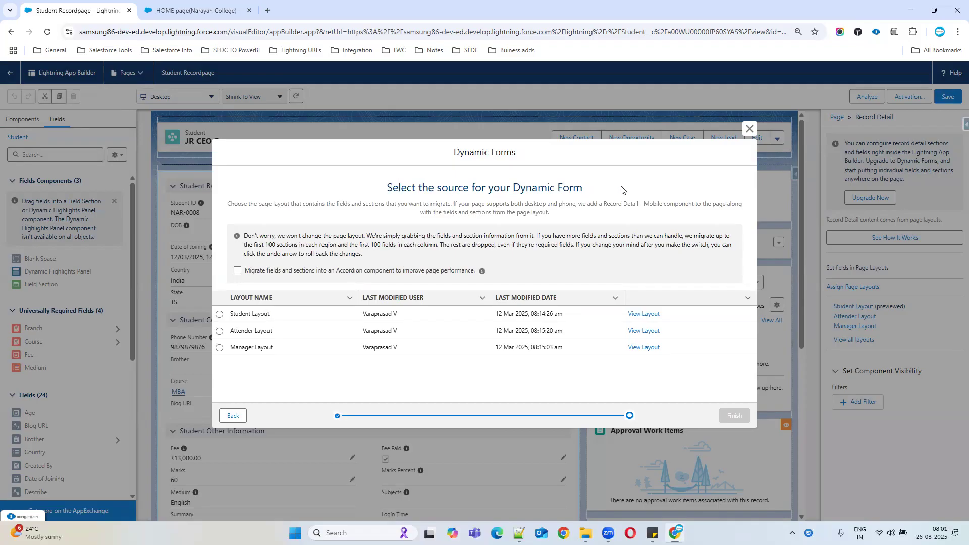
pyautogui.click(220, 314)
pyautogui.click(734, 417)
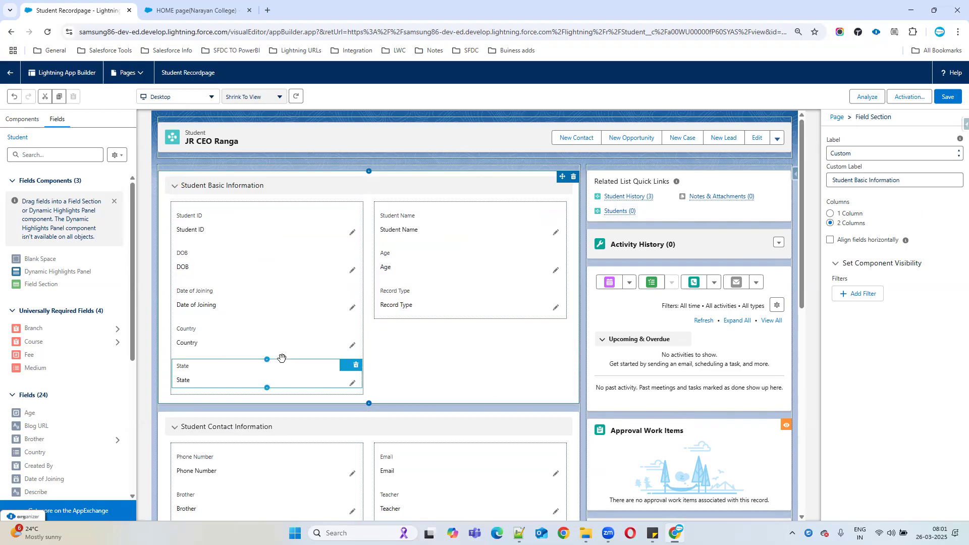
# Step: Start a visibility filter on the DOB field and view its Device filter options
pyautogui.click(264, 266)
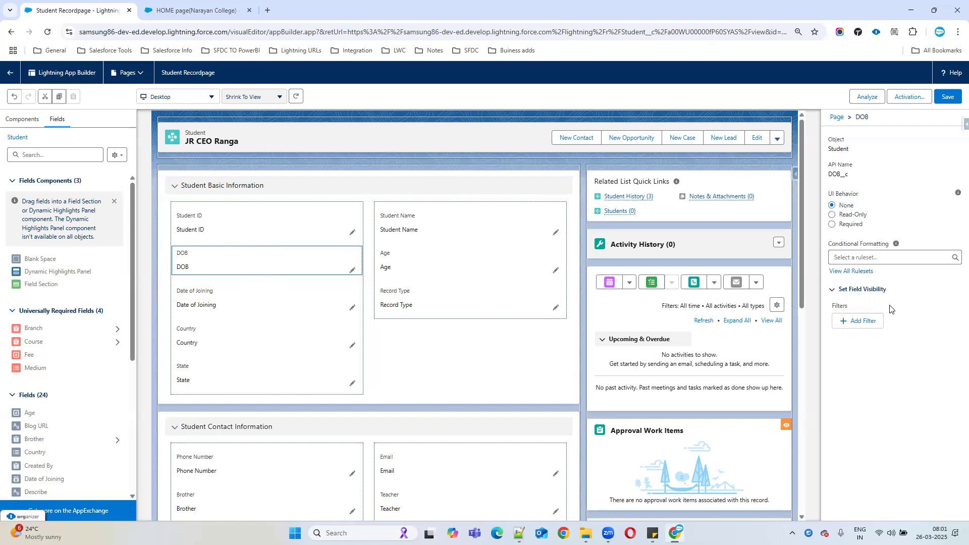
pyautogui.click(853, 322)
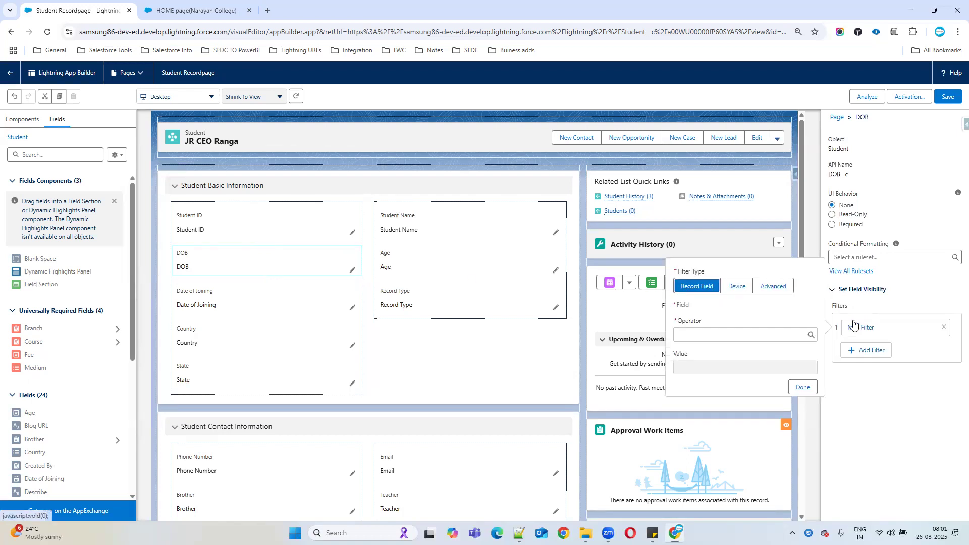
pyautogui.click(738, 287)
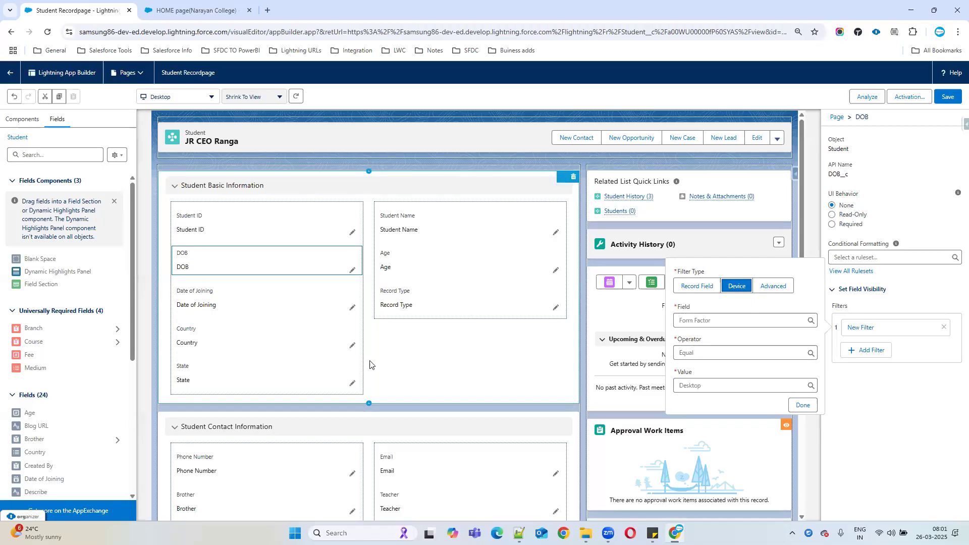
# Step: Add a Device visibility filter to the Blog URL field with Form Factor Equal Phone
pyautogui.scroll(-3, 407, 344)
pyautogui.click(207, 428)
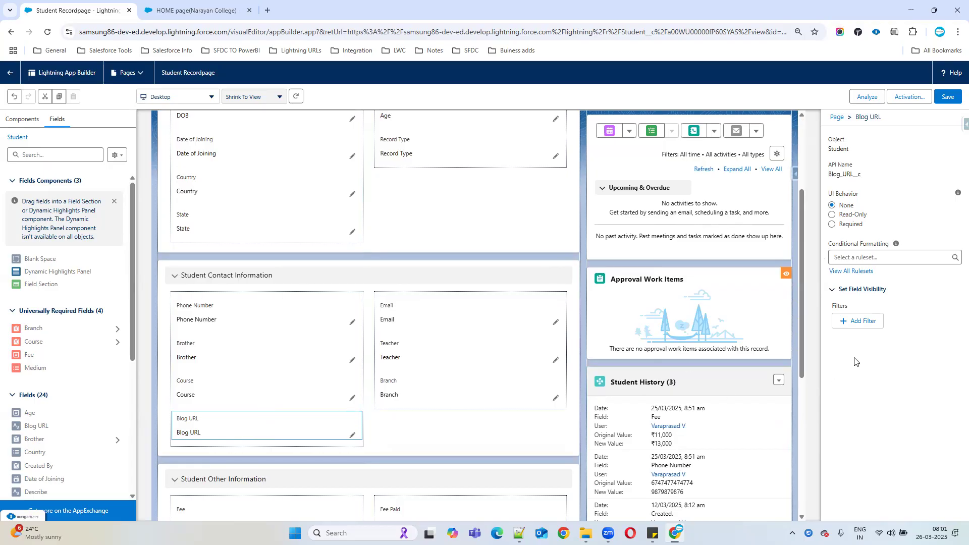
pyautogui.click(862, 320)
pyautogui.click(736, 278)
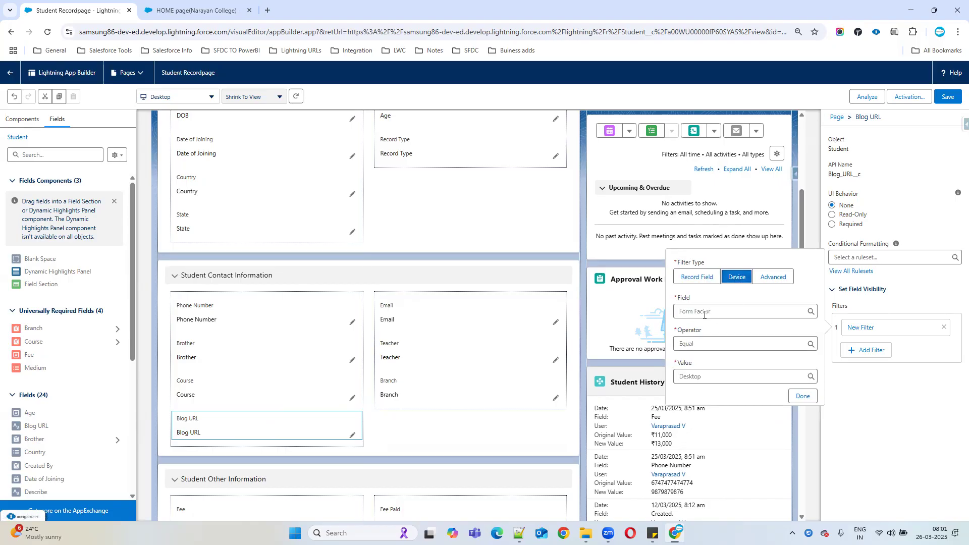
pyautogui.click(702, 382)
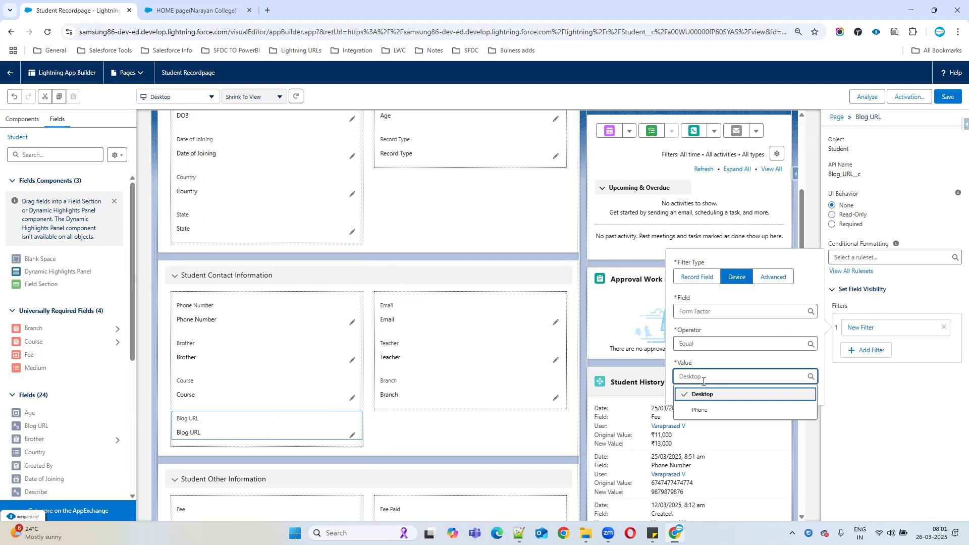
pyautogui.click(714, 410)
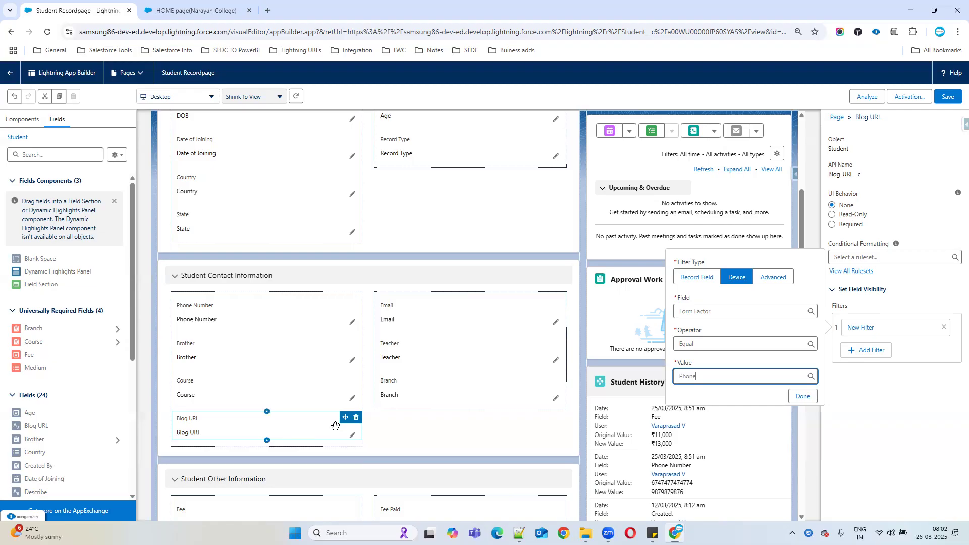
pyautogui.click(802, 396)
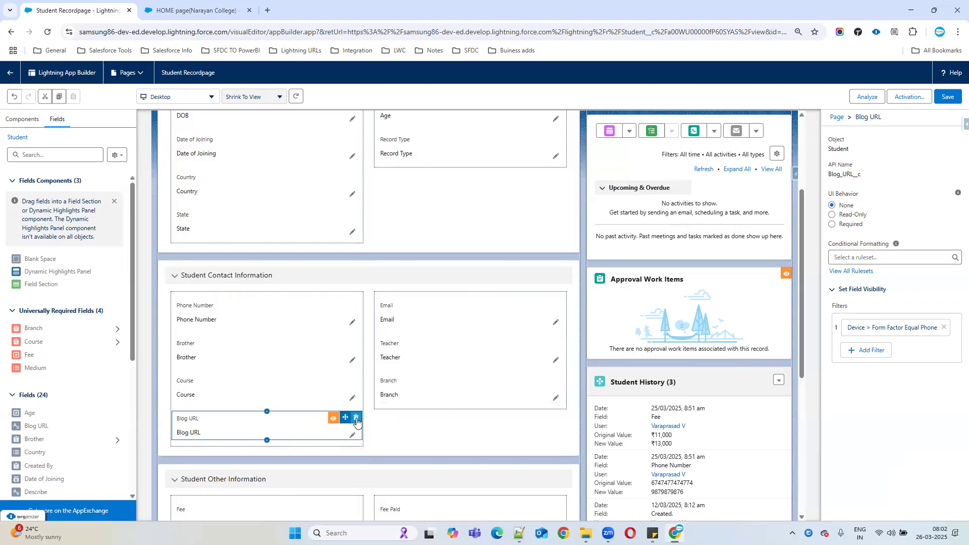
# Step: Remove the Blog URL field from Student Contact Information, add it back below Course, and check its Conditional Formatting choices
pyautogui.click(356, 418)
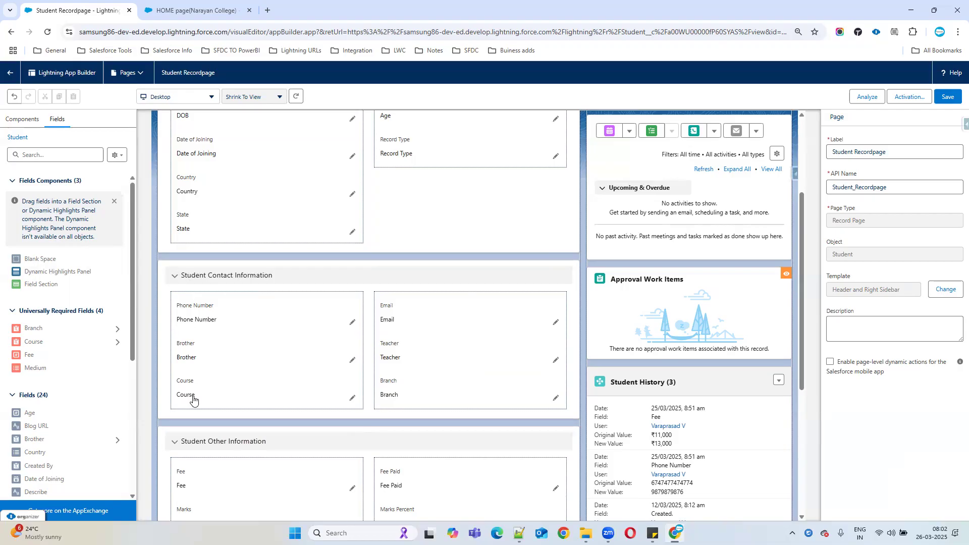
pyautogui.moveTo(38, 430); pyautogui.dragTo(250, 407)
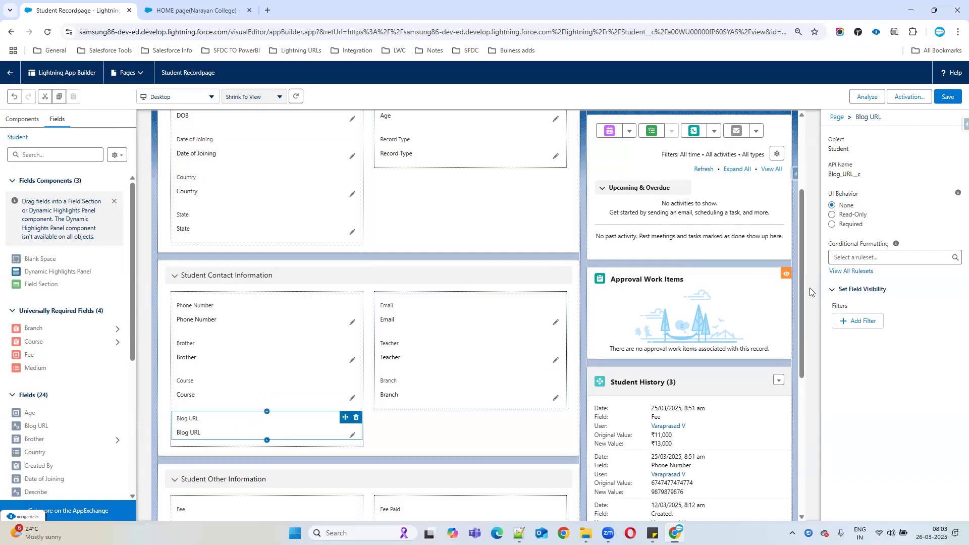
pyautogui.click(855, 252)
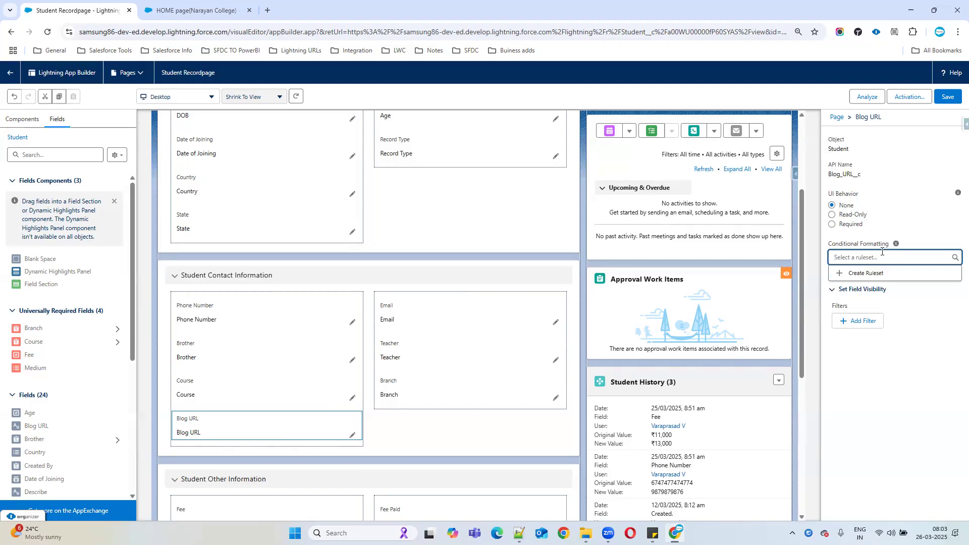
pyautogui.click(927, 325)
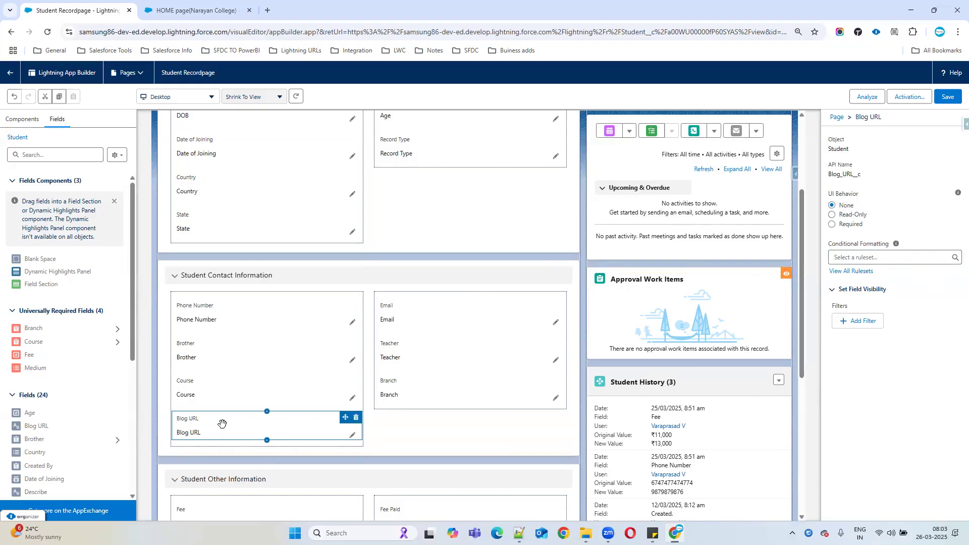
# Step: Limit the re-added Blog URL field to phones with a Device filter, Form Factor Equal Phone
pyautogui.click(859, 321)
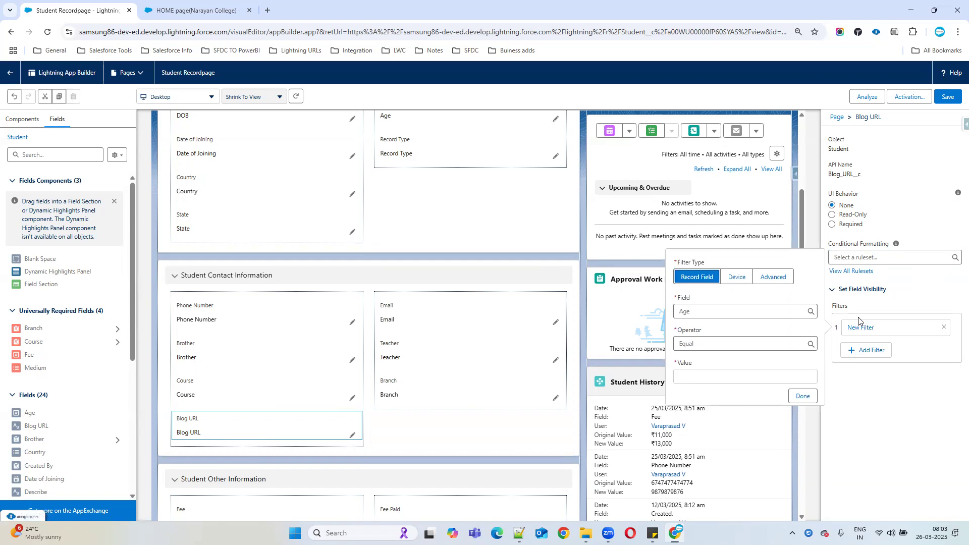
pyautogui.click(737, 276)
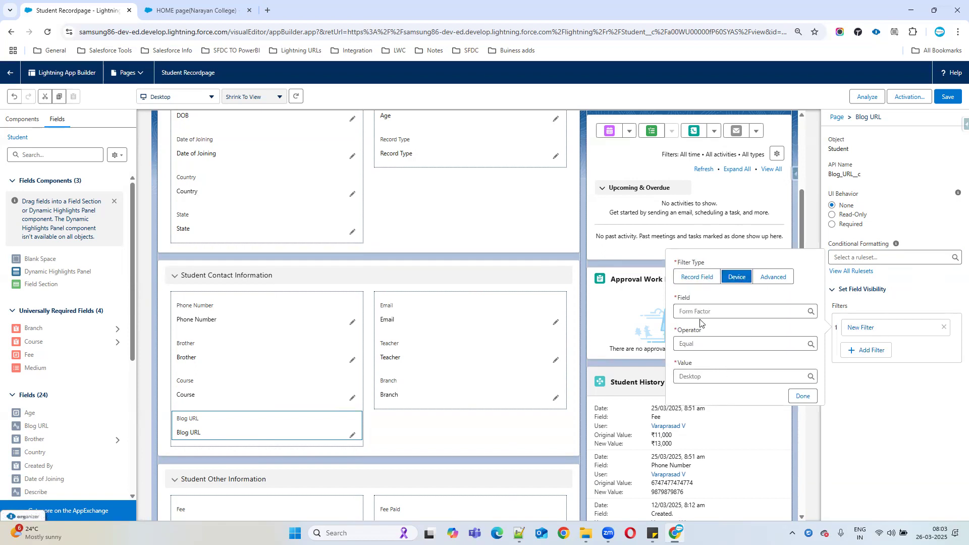
pyautogui.click(703, 377)
pyautogui.click(719, 411)
pyautogui.click(797, 392)
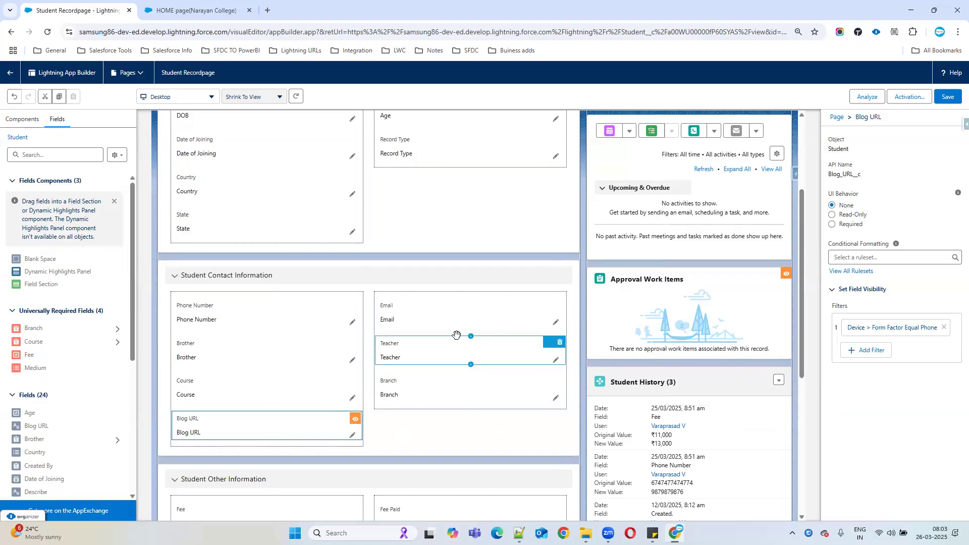
# Step: Start a visibility filter on the Brother field and compare the Record Field, Device and Advanced filter types
pyautogui.click(233, 314)
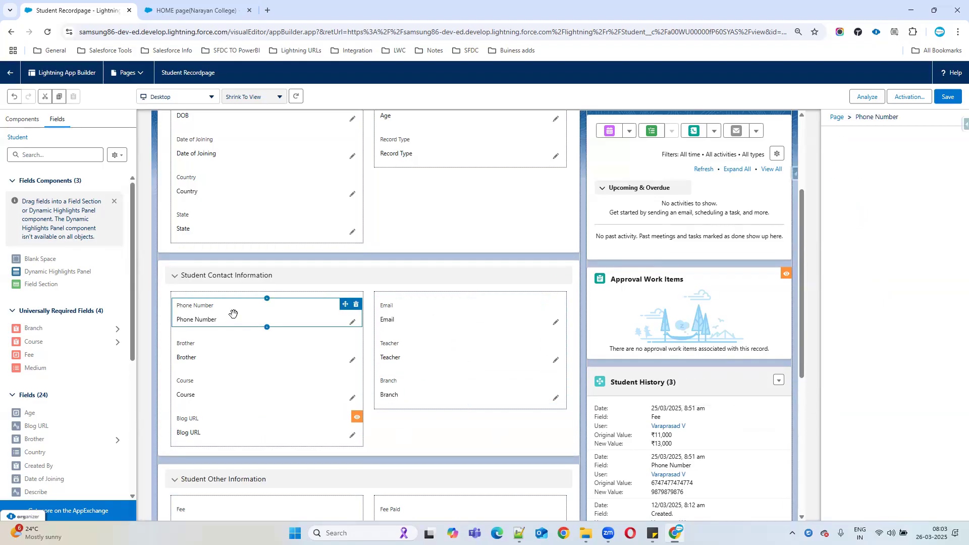
pyautogui.click(218, 348)
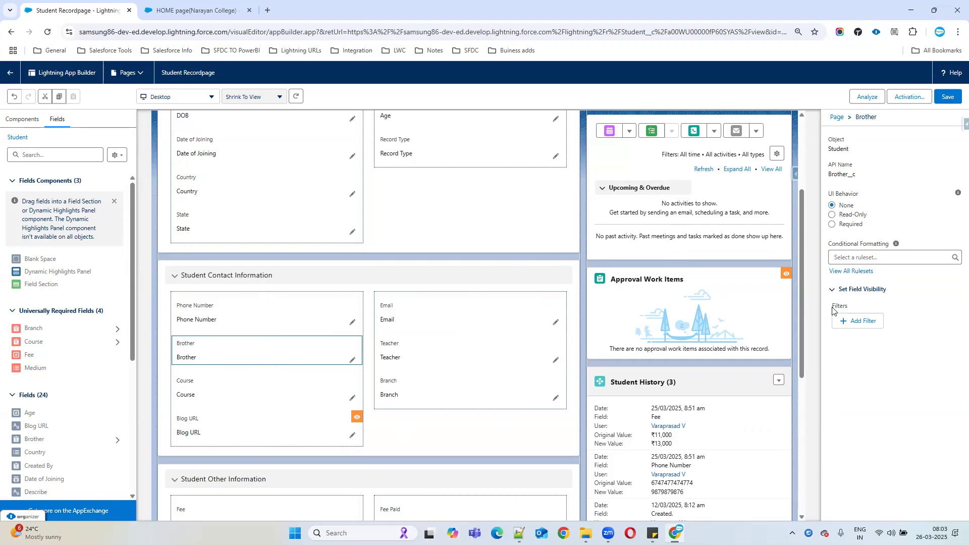
pyautogui.click(856, 326)
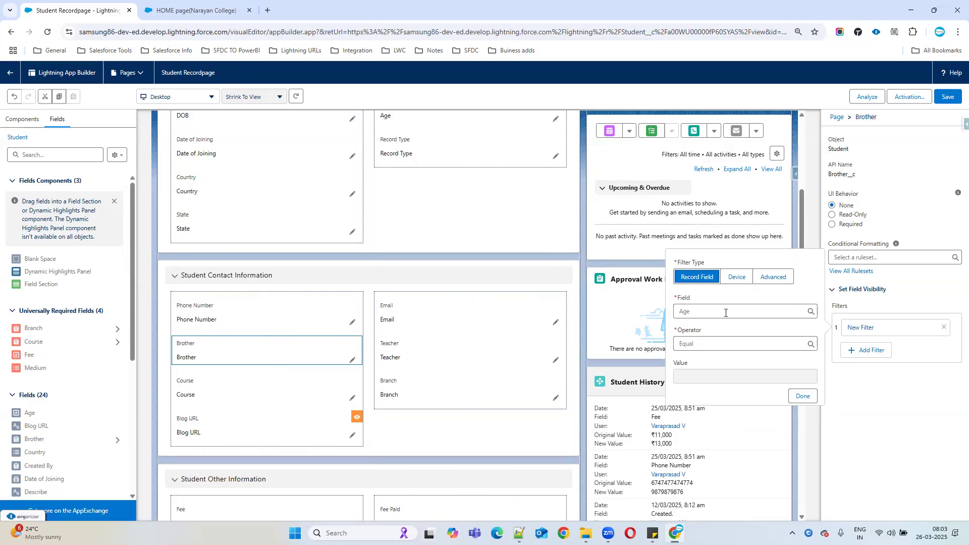
pyautogui.click(737, 277)
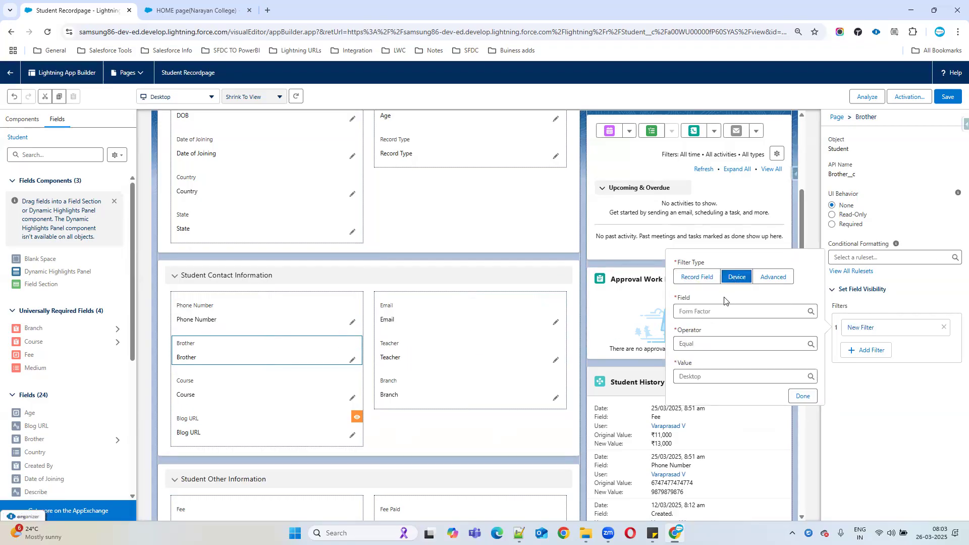
pyautogui.click(693, 279)
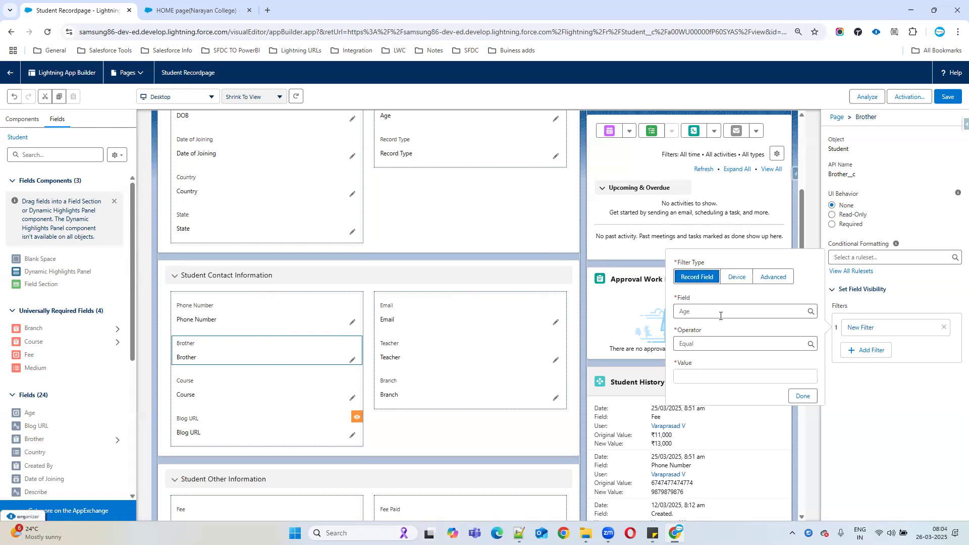
pyautogui.click(777, 278)
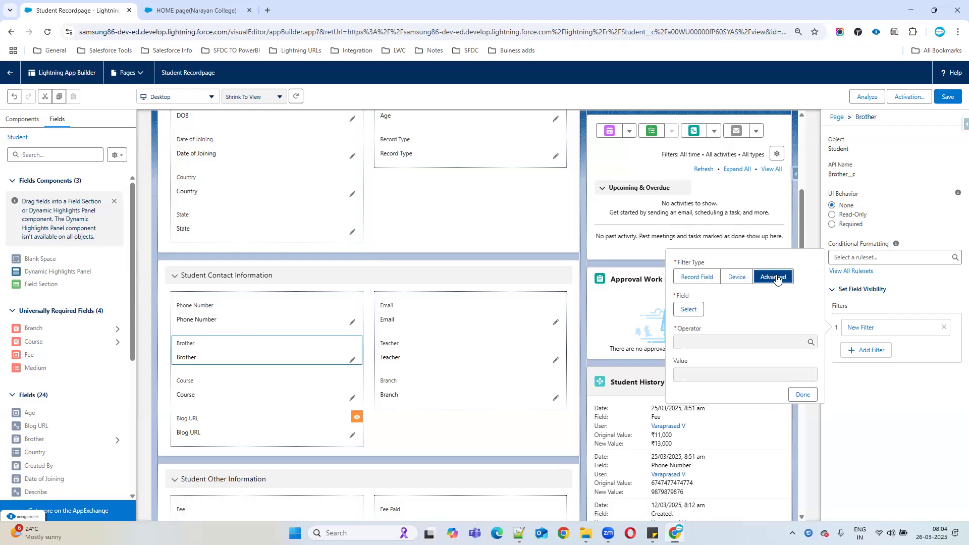
# Step: Open field selection for the Brother field's Advanced filter and look into the Device field type
pyautogui.click(681, 308)
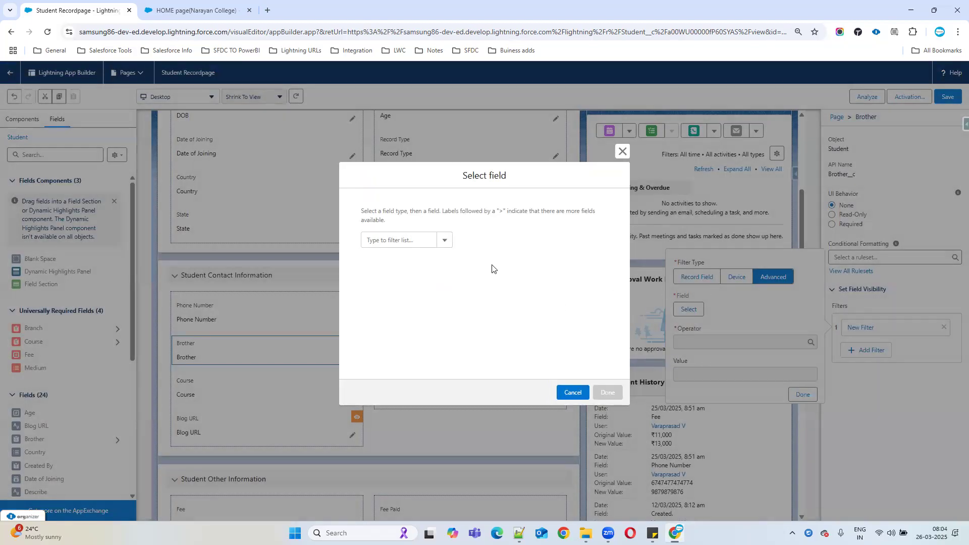
pyautogui.click(445, 245)
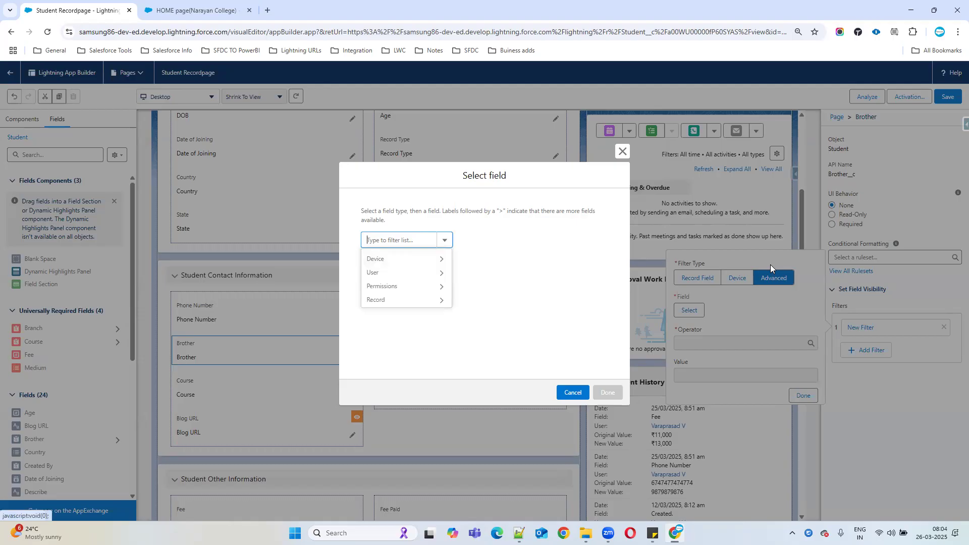
pyautogui.click(441, 259)
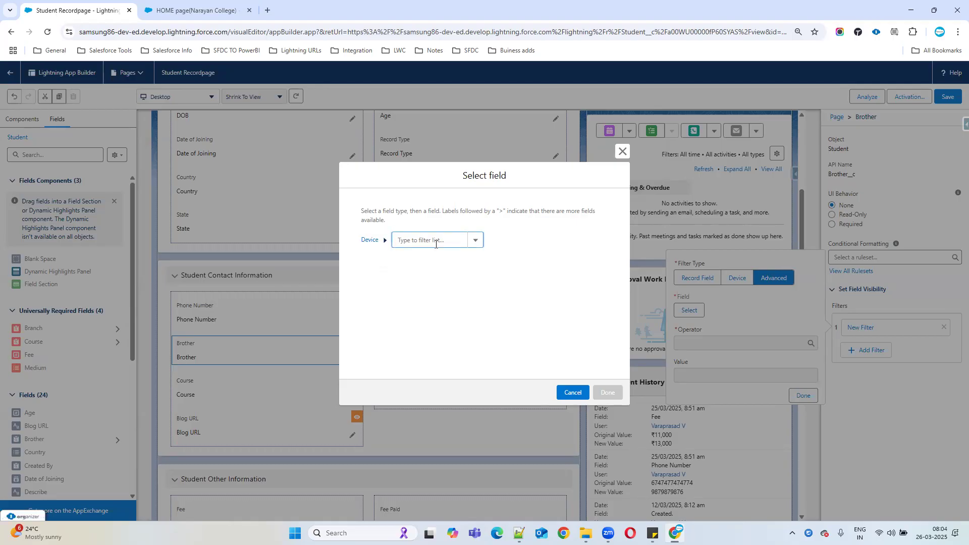
pyautogui.click(427, 243)
pyautogui.click(385, 242)
pyautogui.click(374, 242)
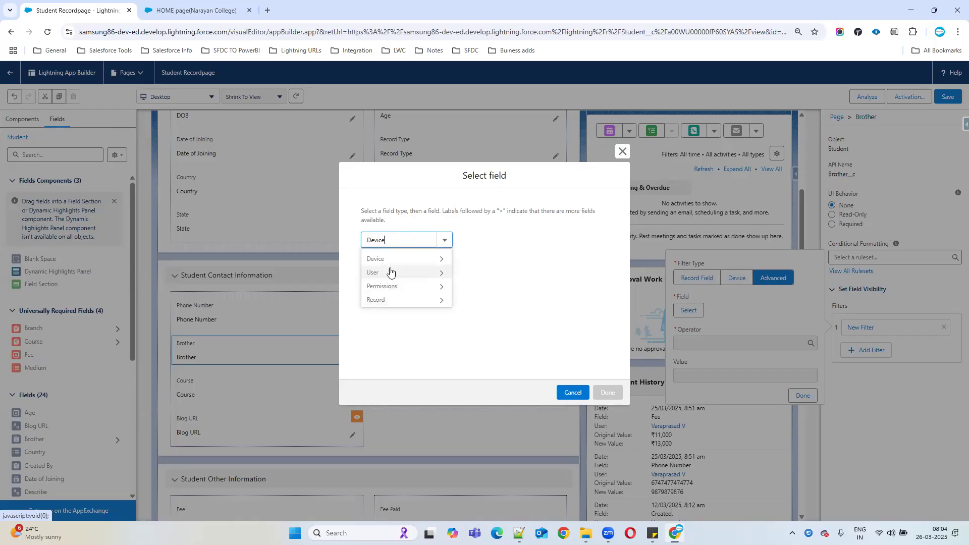
# Step: Browse the User fields and choose User > Profile > Name as the field for the Brother field's Advanced filter
pyautogui.click(438, 274)
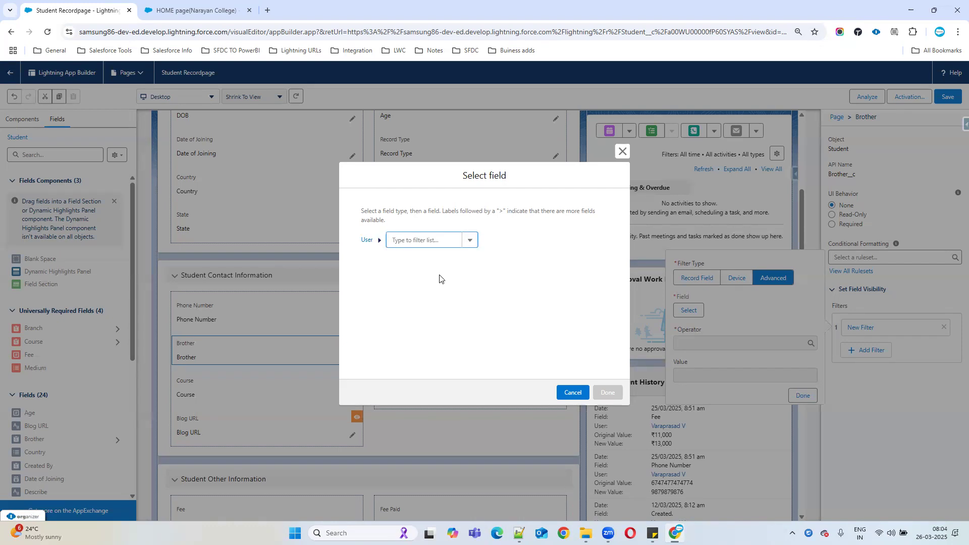
pyautogui.click(428, 239)
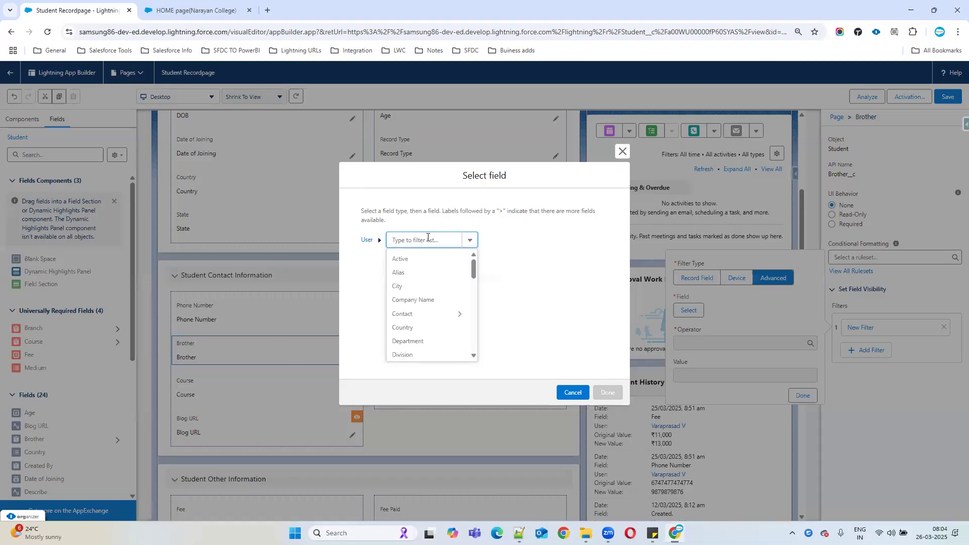
pyautogui.scroll(-3, 435, 344)
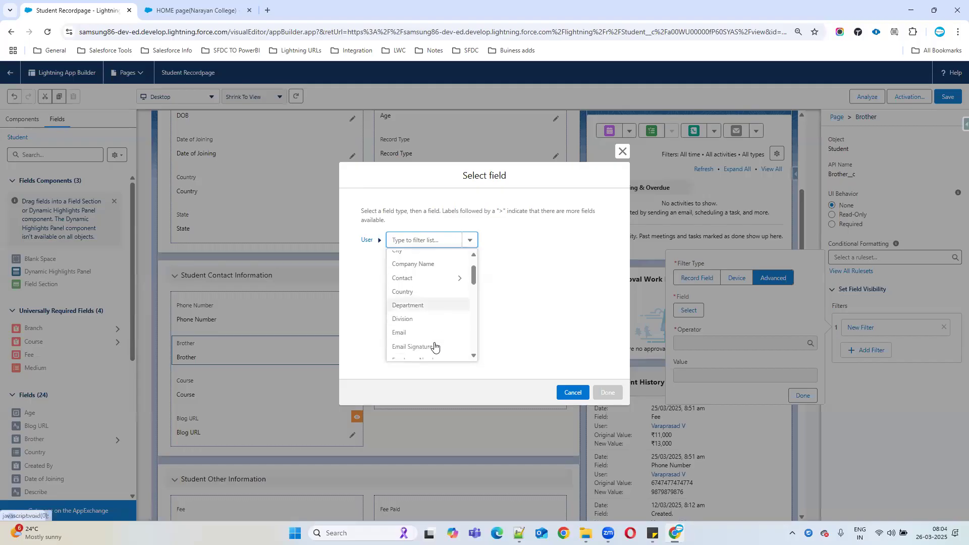
pyautogui.scroll(1, 435, 340)
pyautogui.scroll(-2, 439, 339)
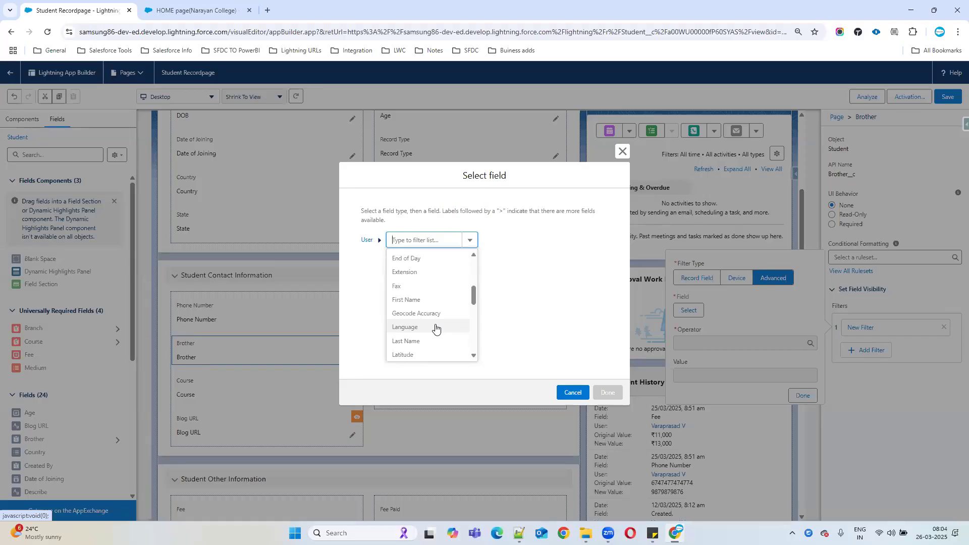
pyautogui.write('pro')
pyautogui.click(426, 260)
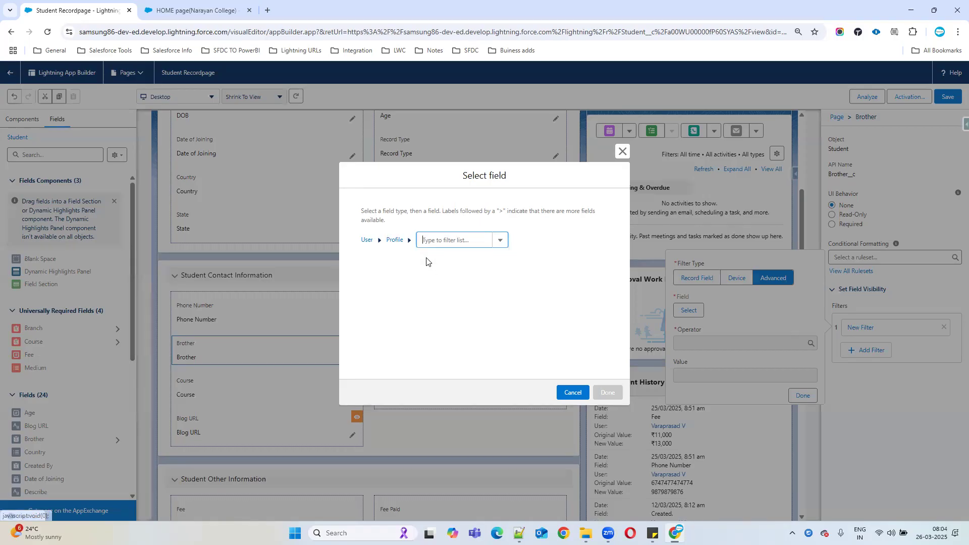
pyautogui.write('nam')
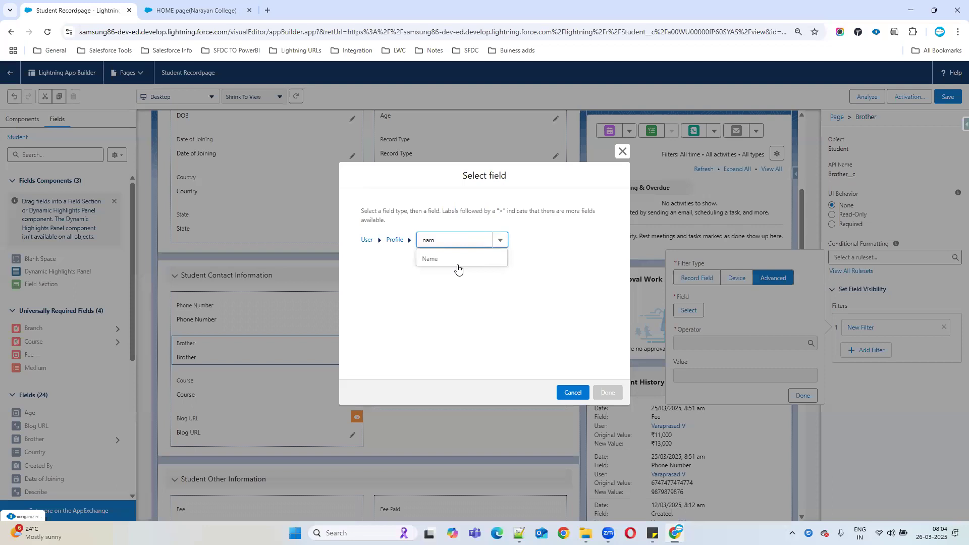
pyautogui.click(457, 263)
pyautogui.click(611, 393)
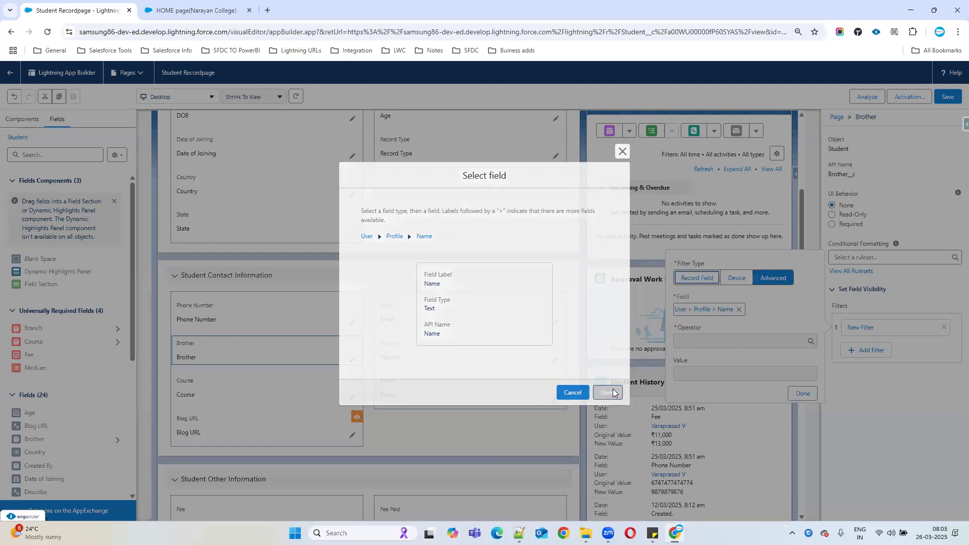
# Step: Complete the Brother field's visibility filter with operator Equal and value System Administrator
pyautogui.click(731, 343)
pyautogui.click(699, 374)
pyautogui.click(718, 373)
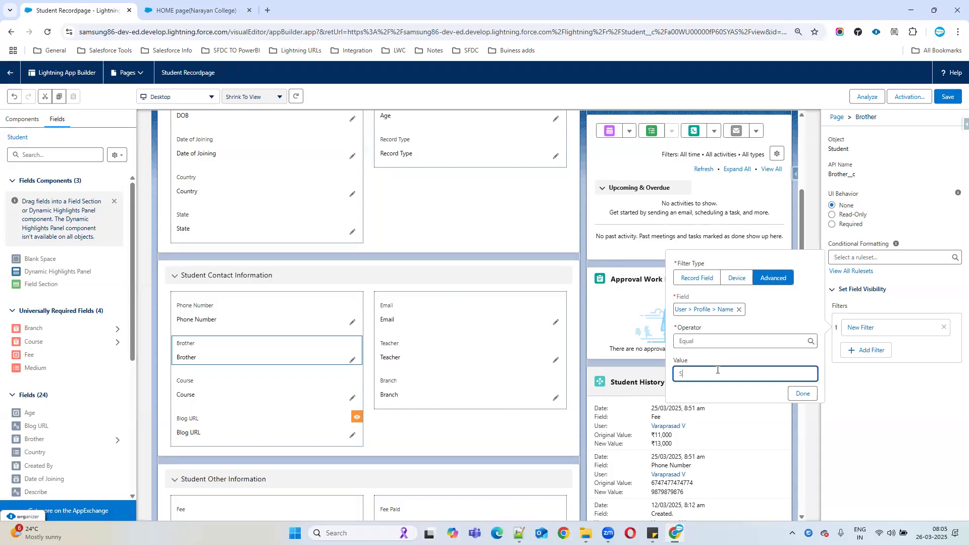
pyautogui.write('System Administrator')
pyautogui.click(802, 394)
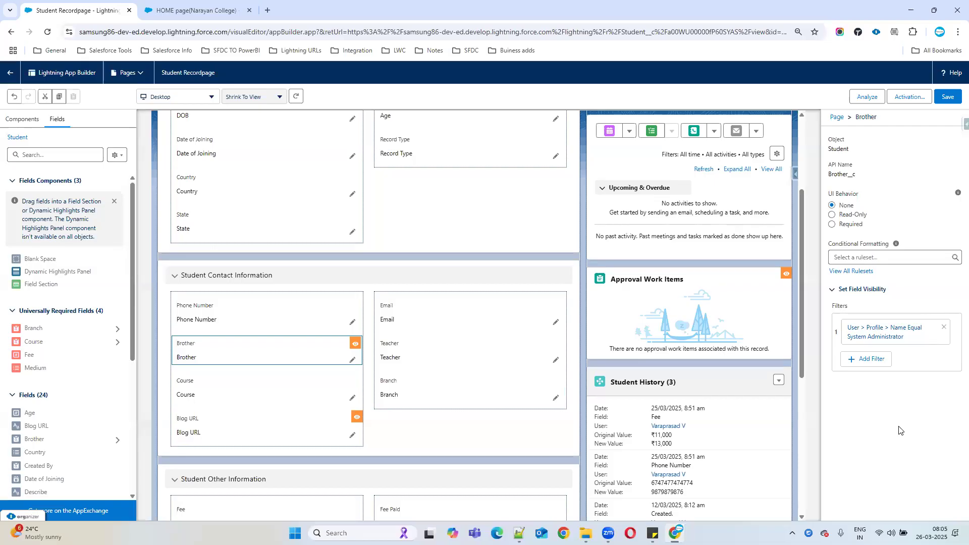
# Step: Move the State field to the second column of Student Basic Information, below Record Type
pyautogui.click(415, 282)
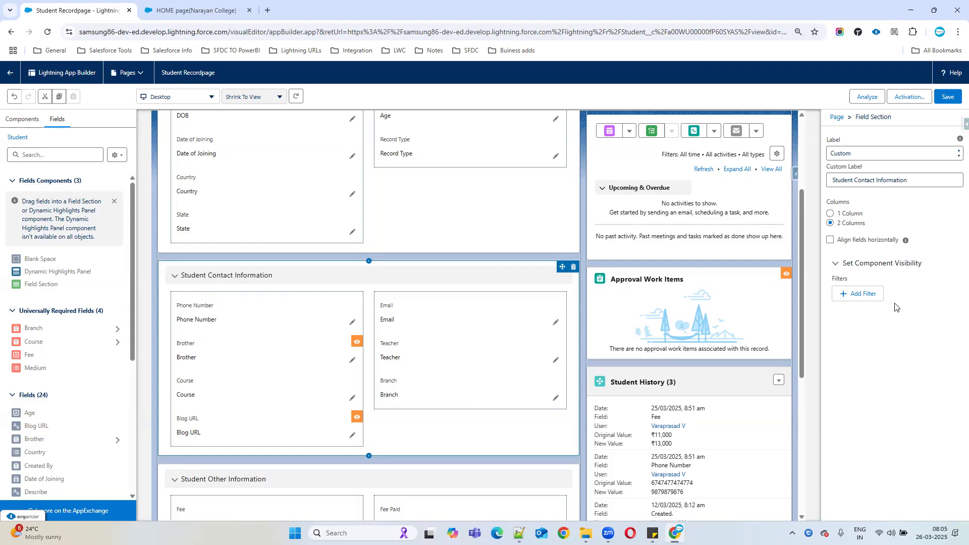
pyautogui.scroll(2, 407, 361)
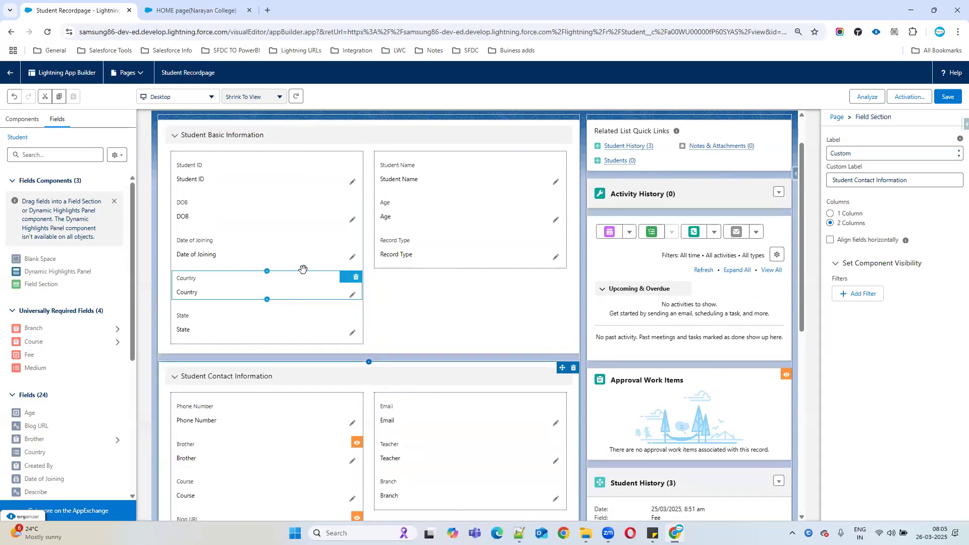
pyautogui.moveTo(330, 300); pyautogui.dragTo(434, 255)
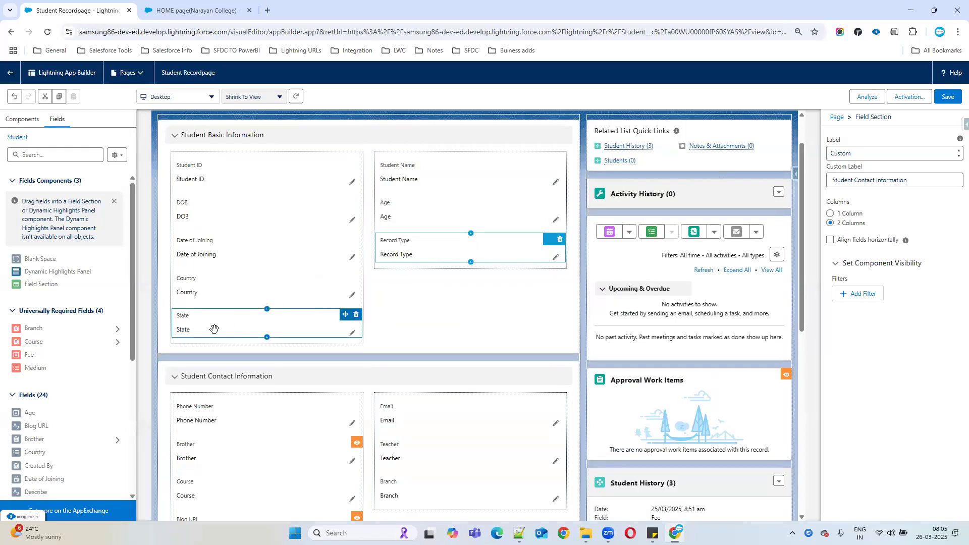
pyautogui.moveTo(214, 329); pyautogui.dragTo(404, 275)
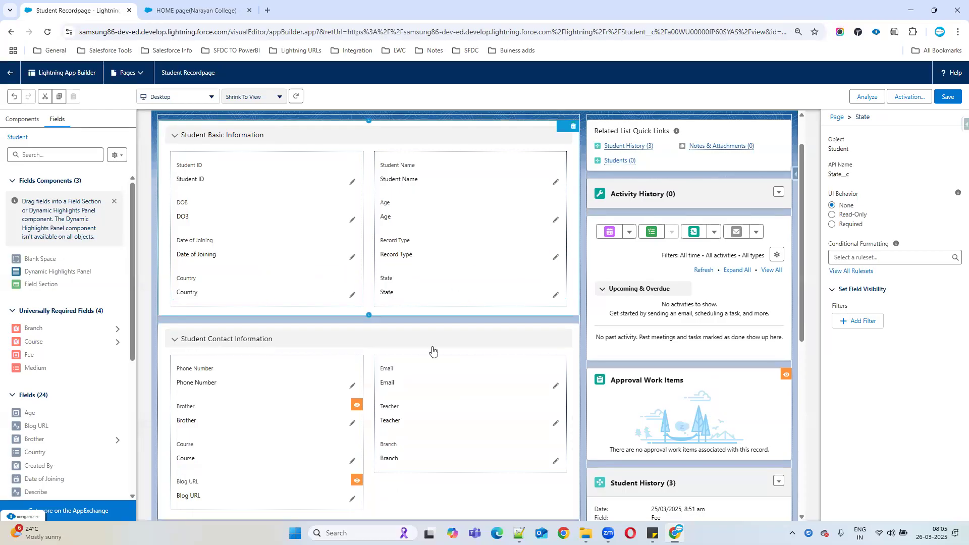
# Step: Look over the remaining field sections of the Student record page and save the page
pyautogui.scroll(-4, 432, 415)
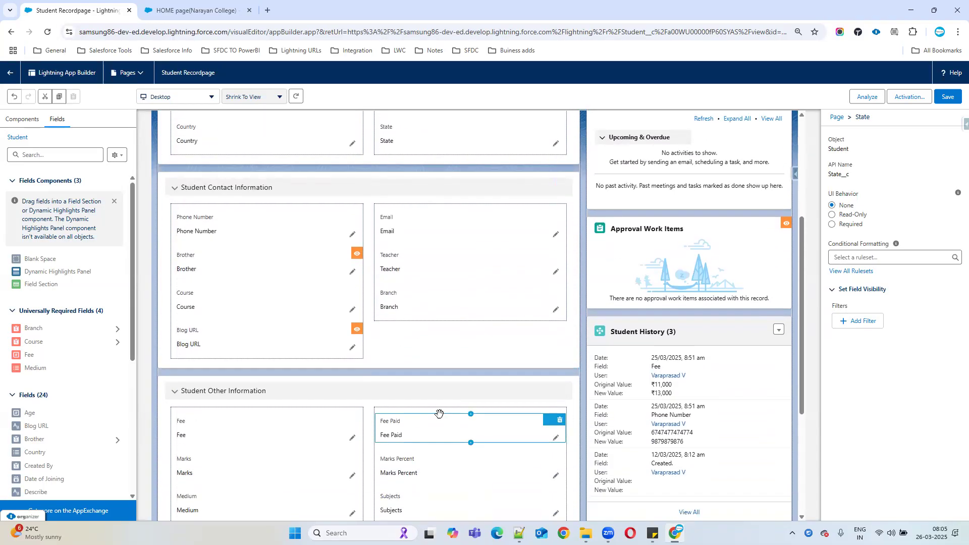
pyautogui.scroll(-3, 457, 412)
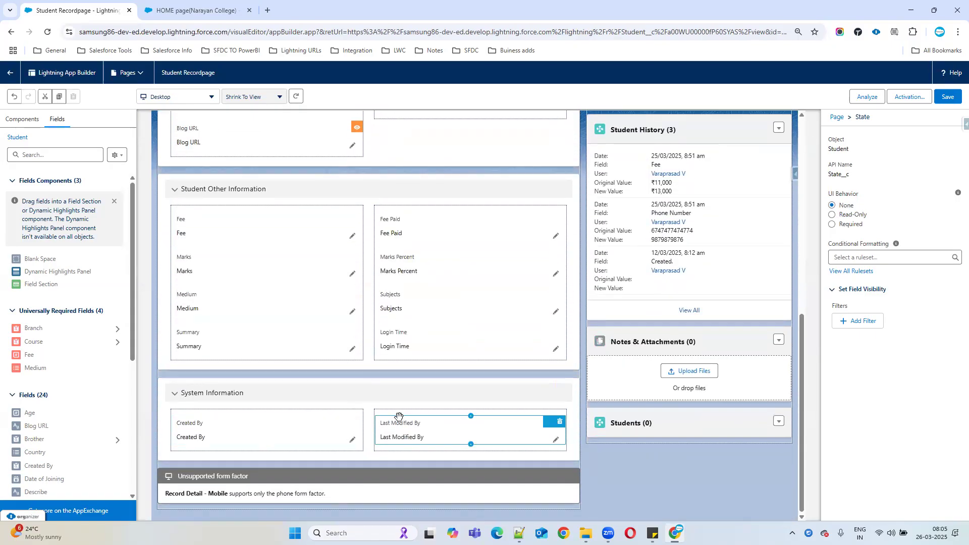
pyautogui.scroll(6, 398, 417)
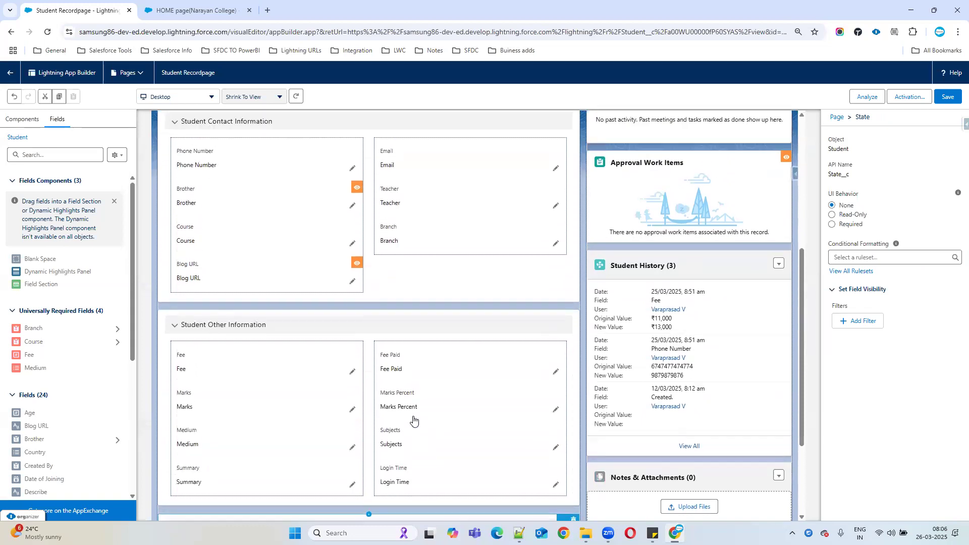
pyautogui.scroll(-1, 413, 420)
pyautogui.click(951, 99)
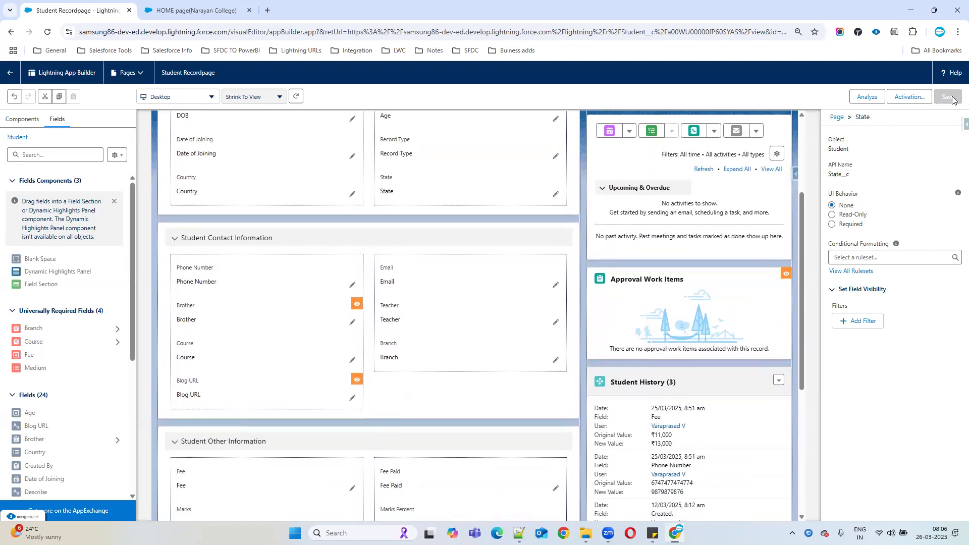
# Step: Activate the Student record page as the org default for desktop and phone and save the assignment
pyautogui.click(891, 99)
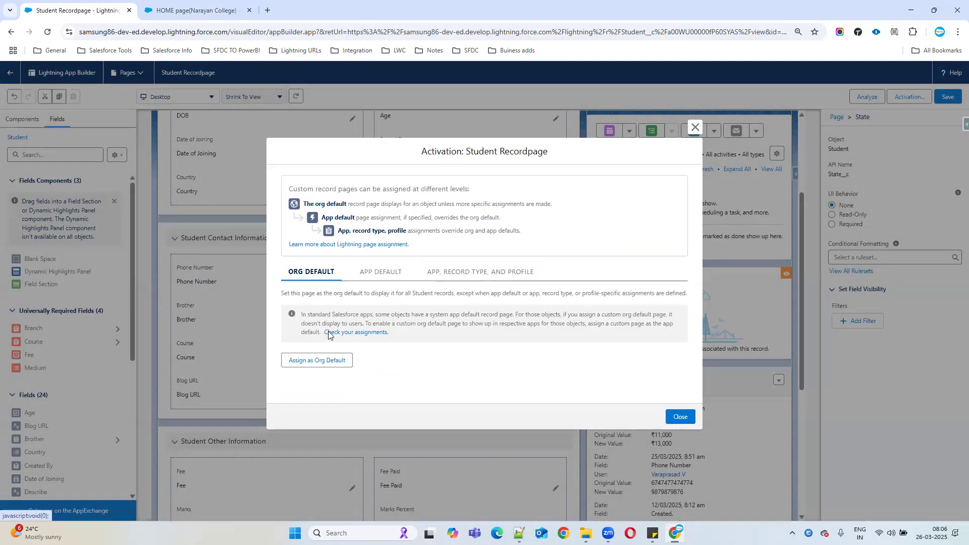
pyautogui.click(298, 361)
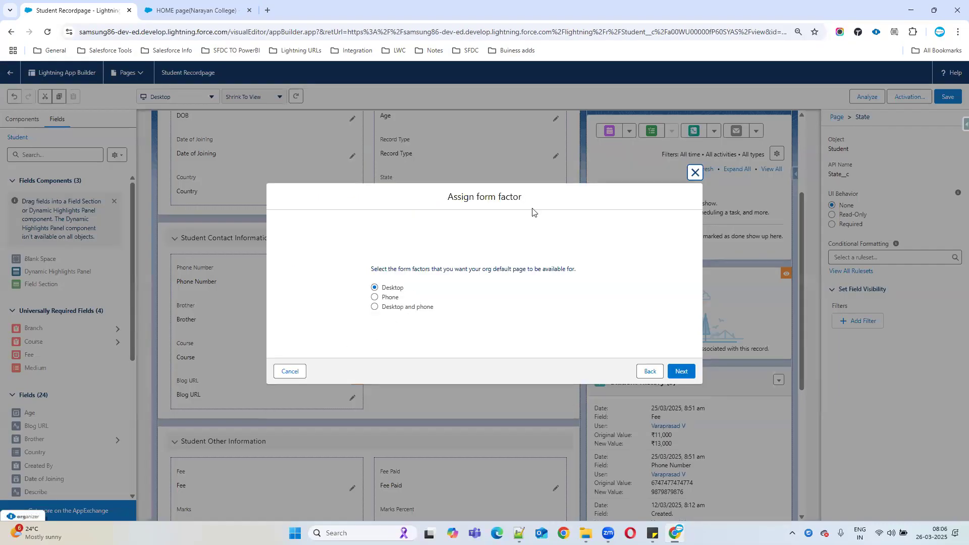
pyautogui.click(392, 309)
pyautogui.click(681, 372)
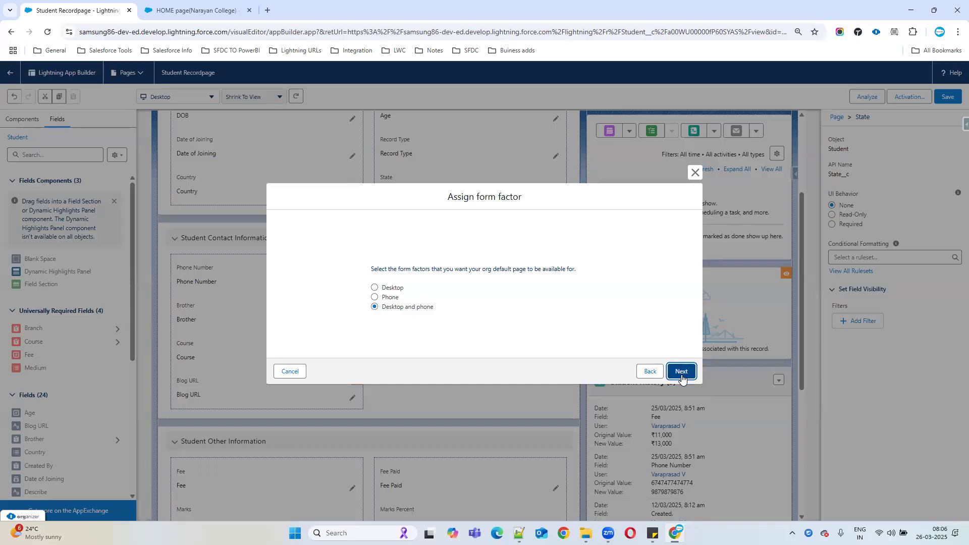
pyautogui.click(686, 352)
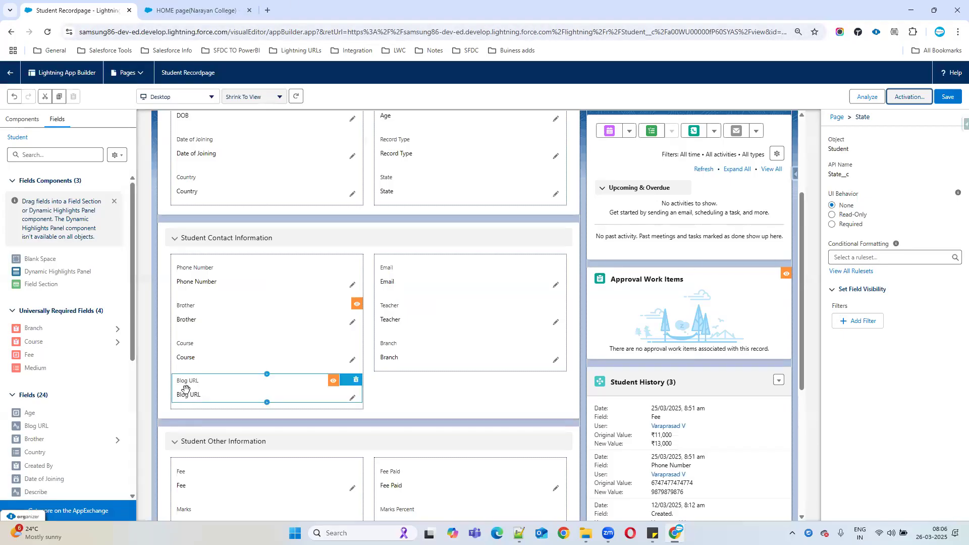
# Step: Leave the HOME page builder, open the second student record in the Fee Paid Students list and examine its field sections
pyautogui.click(192, 10)
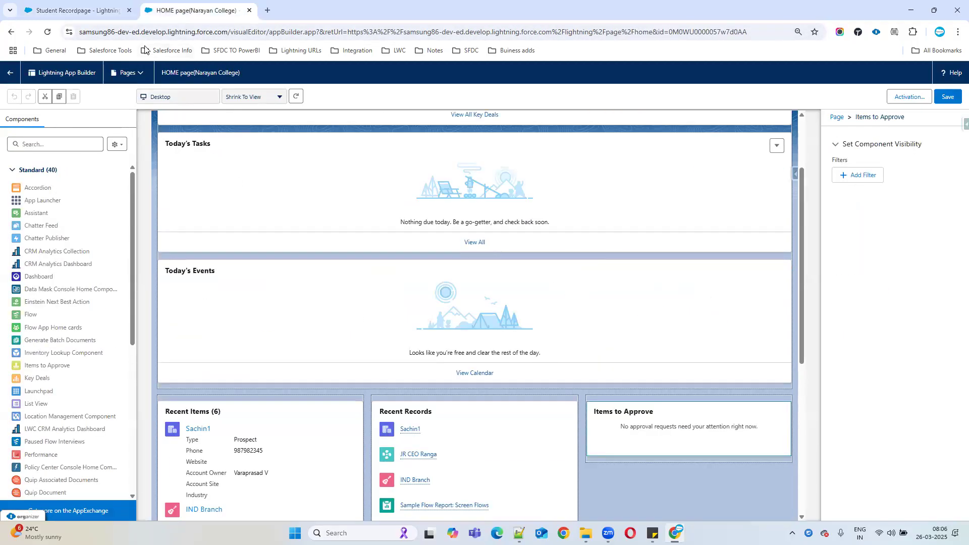
pyautogui.click(12, 36)
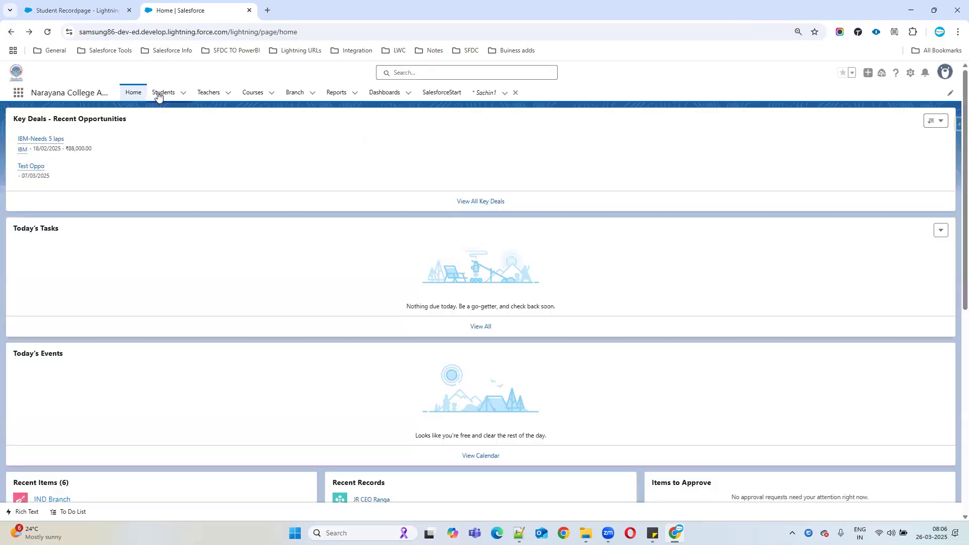
pyautogui.click(158, 95)
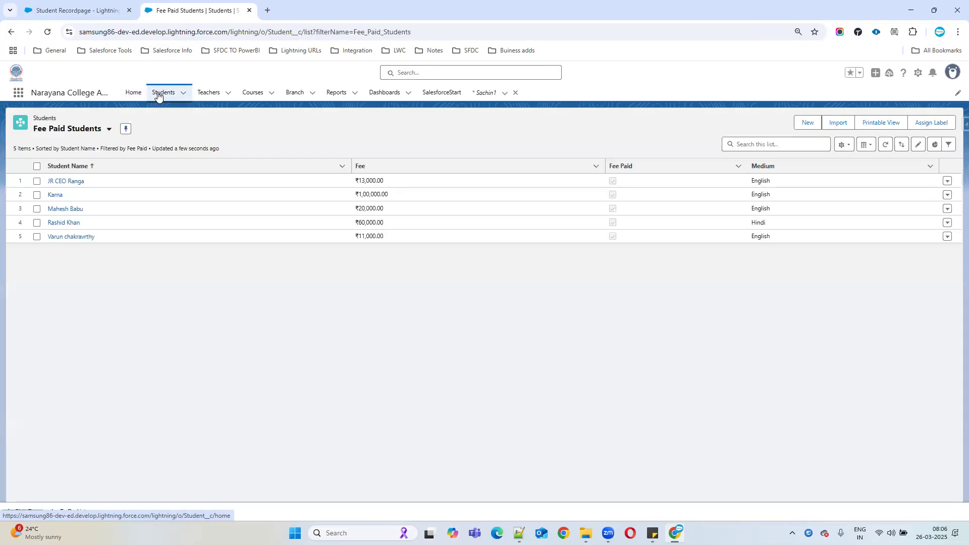
pyautogui.click(56, 199)
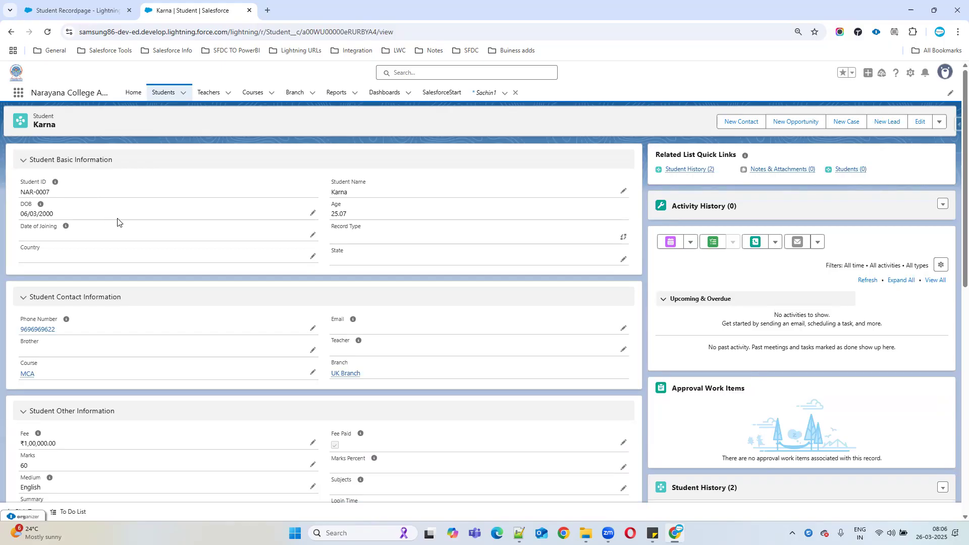
pyautogui.scroll(-2, 116, 393)
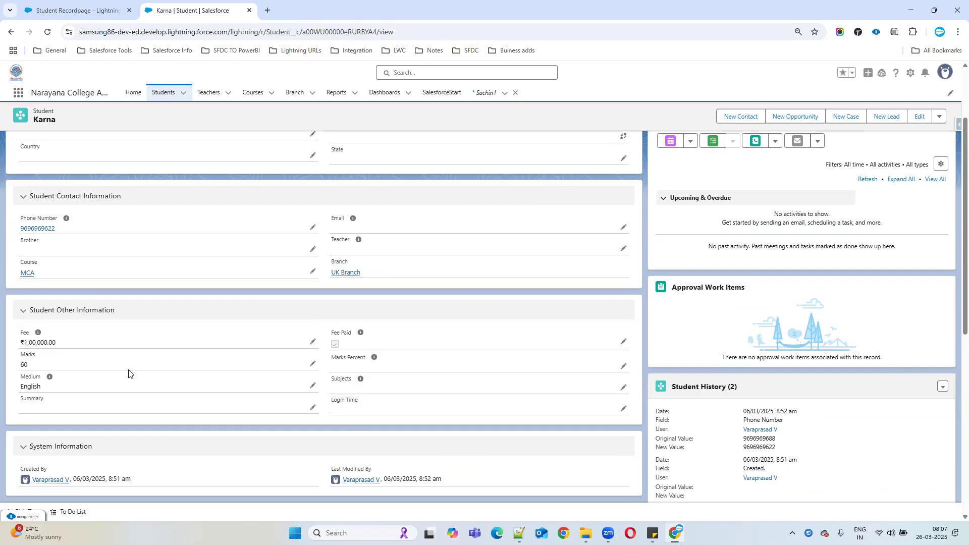
pyautogui.scroll(1, 113, 362)
pyautogui.scroll(2, 113, 363)
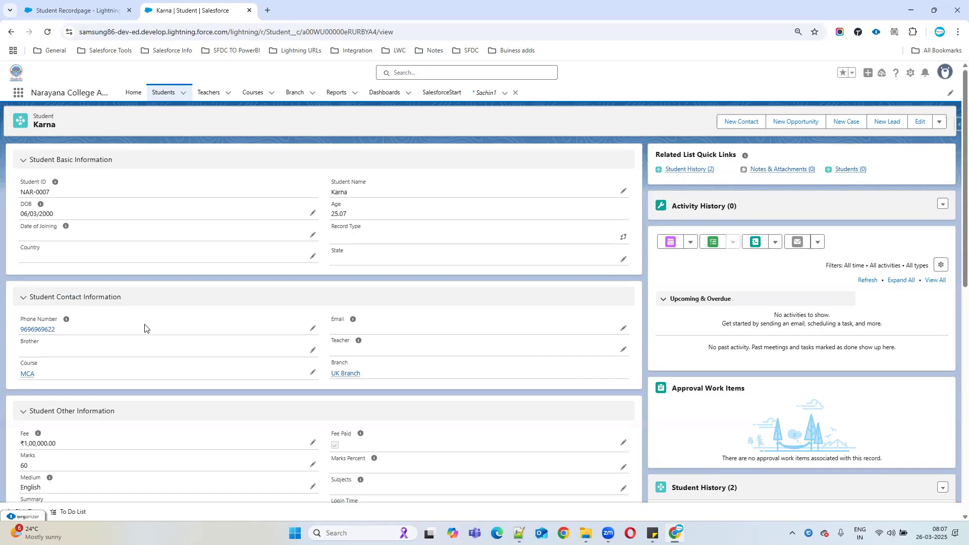
# Step: Collapse all four field sections on the student record and expand Student Other, Contact and Basic Information again
pyautogui.click(23, 162)
pyautogui.click(23, 160)
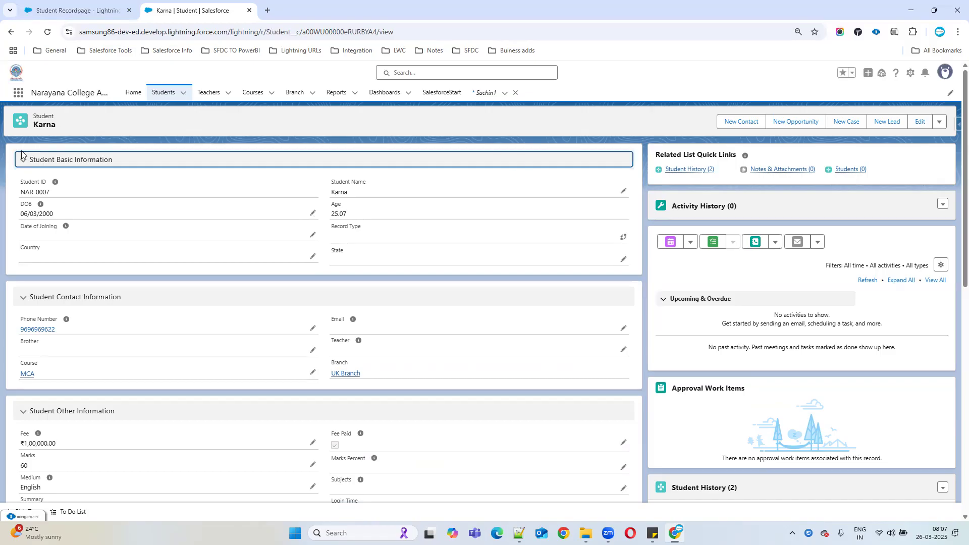
pyautogui.click(23, 162)
pyautogui.click(23, 312)
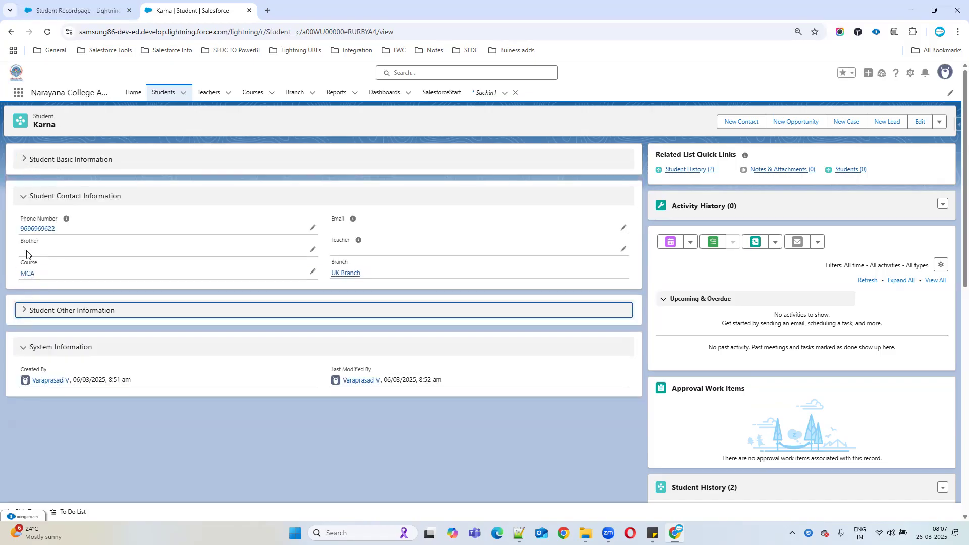
pyautogui.click(23, 198)
pyautogui.click(23, 271)
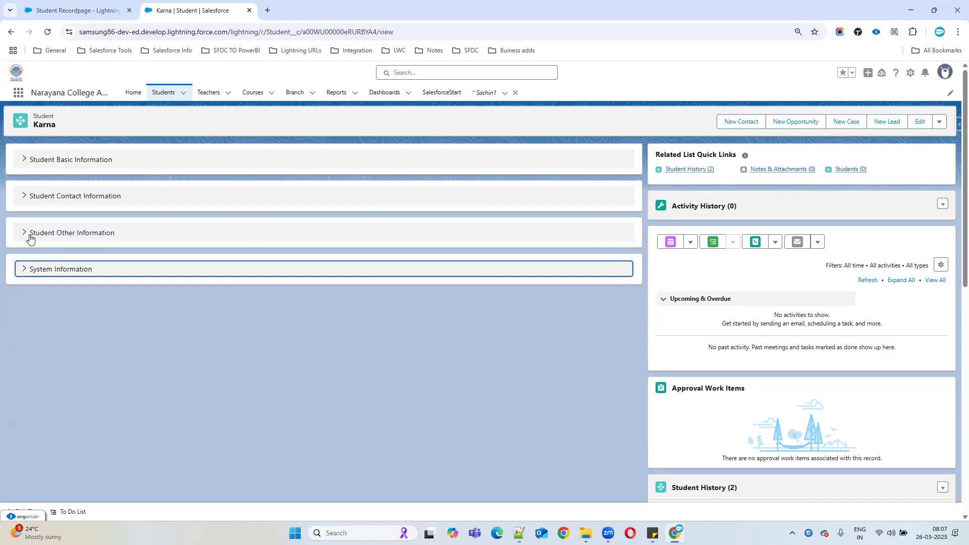
pyautogui.click(30, 235)
pyautogui.click(25, 197)
pyautogui.click(26, 160)
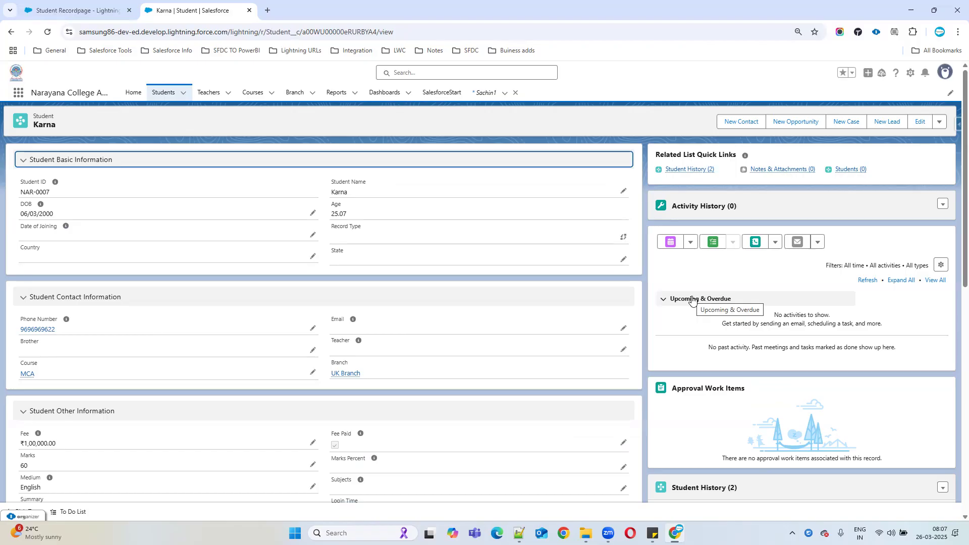
# Step: Start a new student with the CEO Record Type and look through the sections of the creation form
pyautogui.click(164, 92)
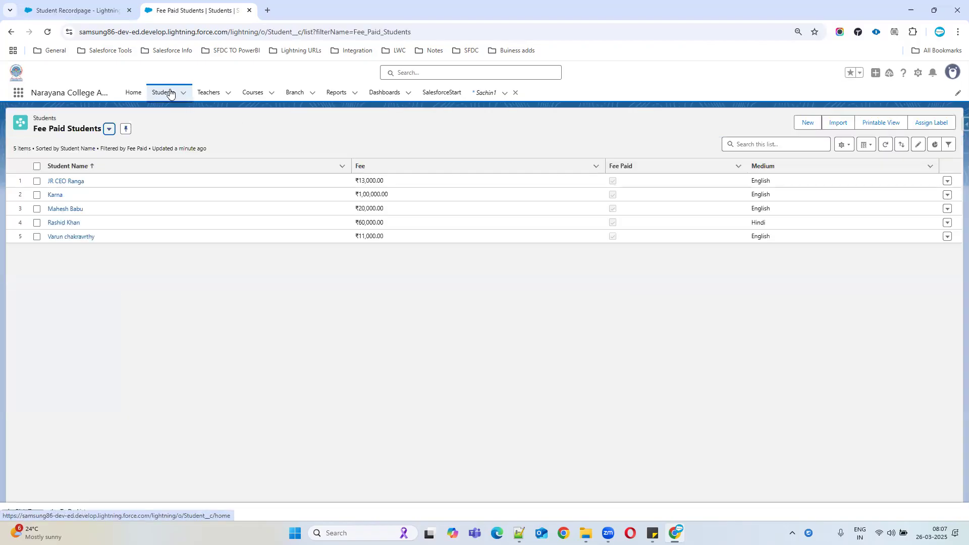
pyautogui.click(807, 123)
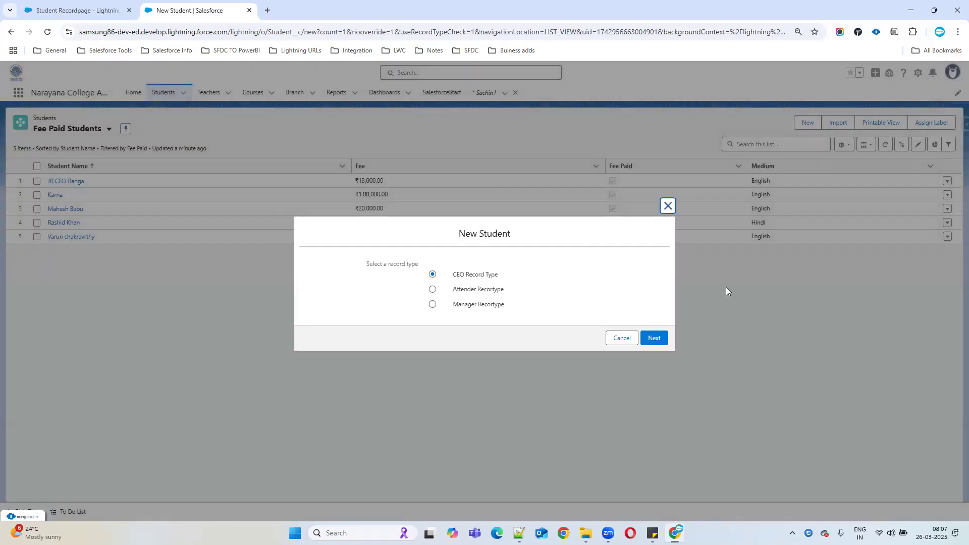
pyautogui.click(651, 341)
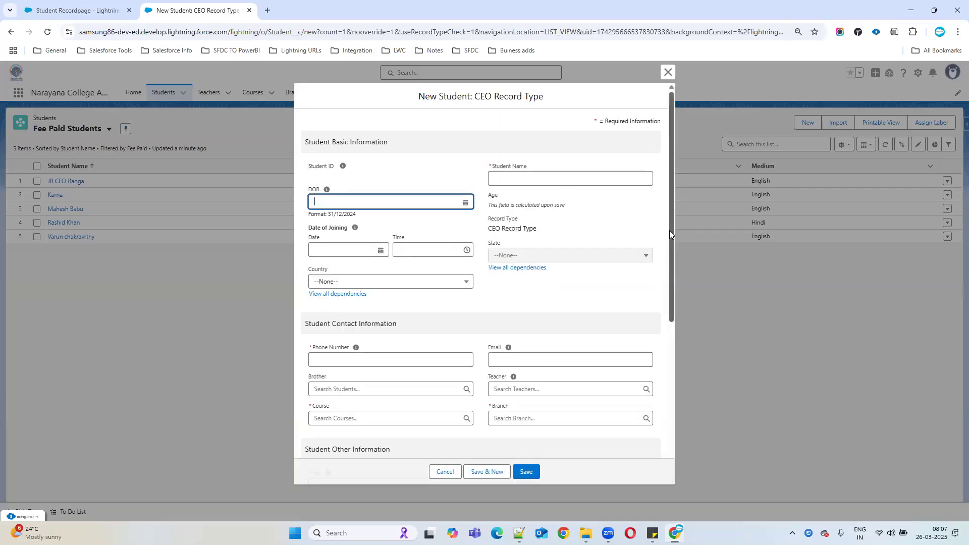
pyautogui.moveTo(671, 236); pyautogui.dragTo(669, 416)
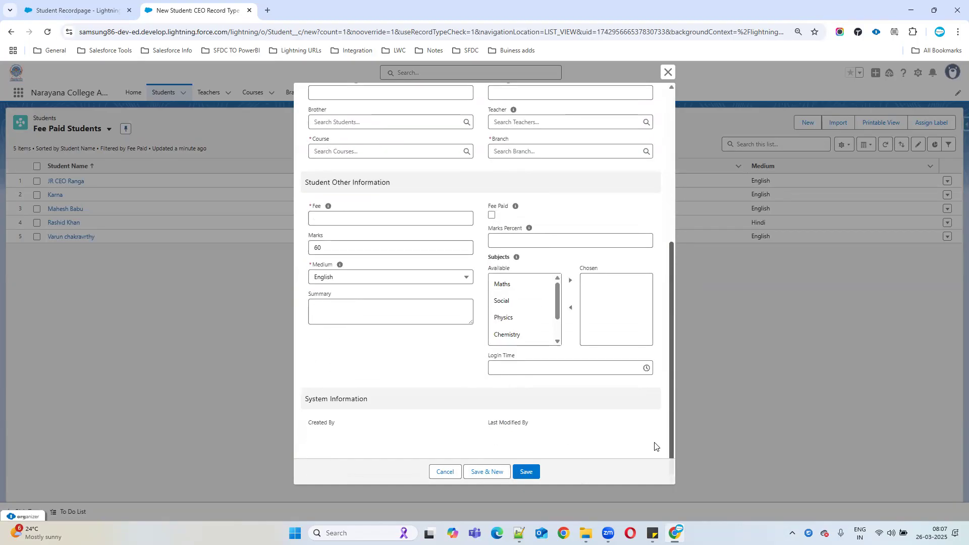
# Step: Review the new student form from System Information back up to Student Basic Information and close it without saving
pyautogui.moveTo(300, 423); pyautogui.dragTo(637, 438)
pyautogui.click(640, 434)
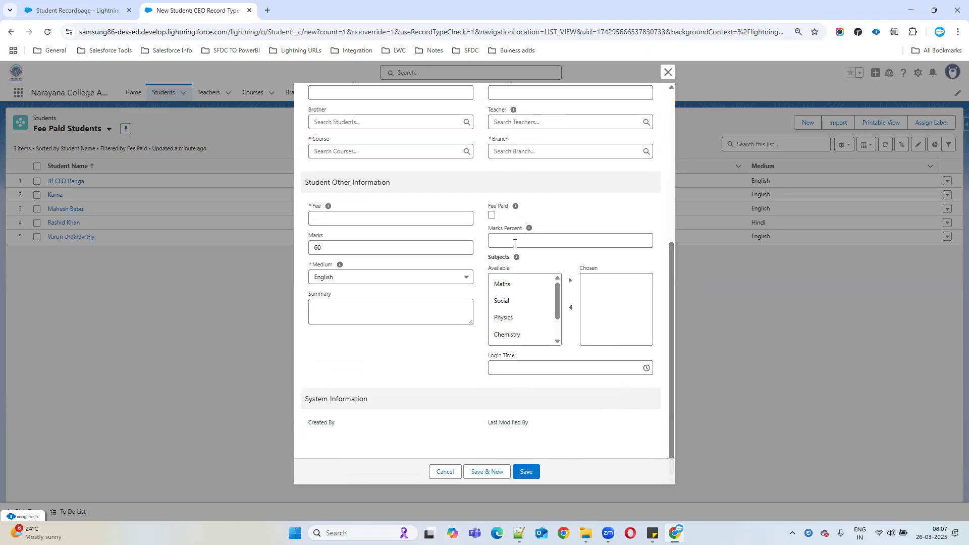
pyautogui.scroll(5, 565, 260)
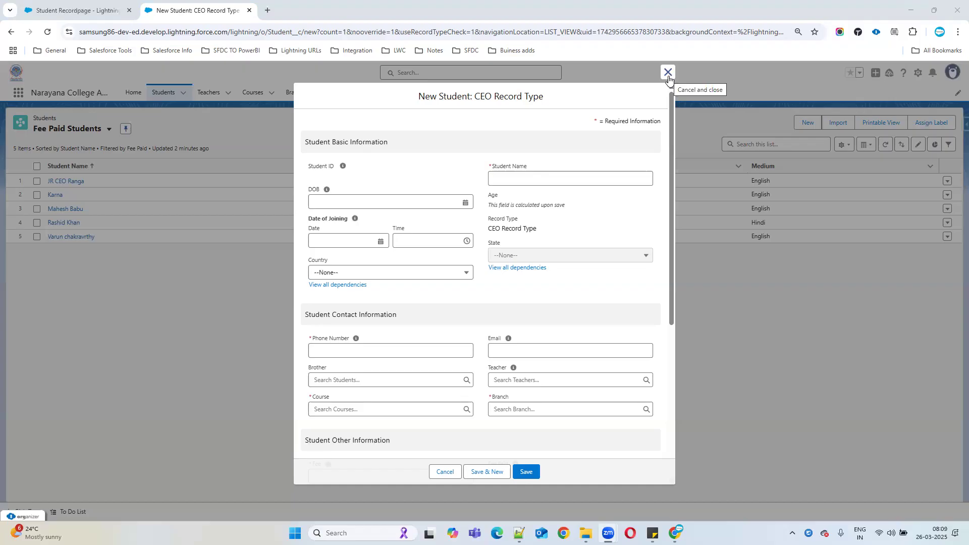
pyautogui.click(668, 73)
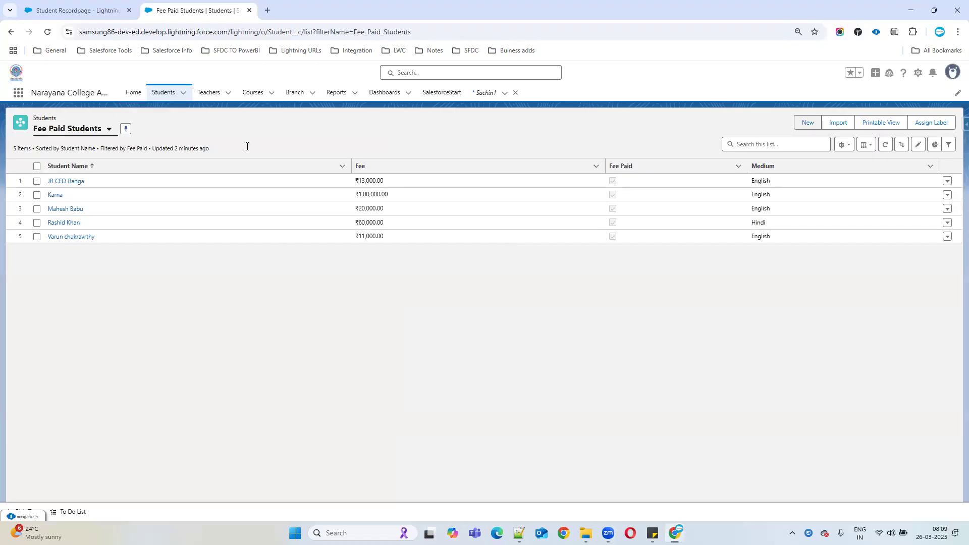
# Step: Switch to the Sales app and open the first account in the Recently Viewed accounts list
pyautogui.click(18, 92)
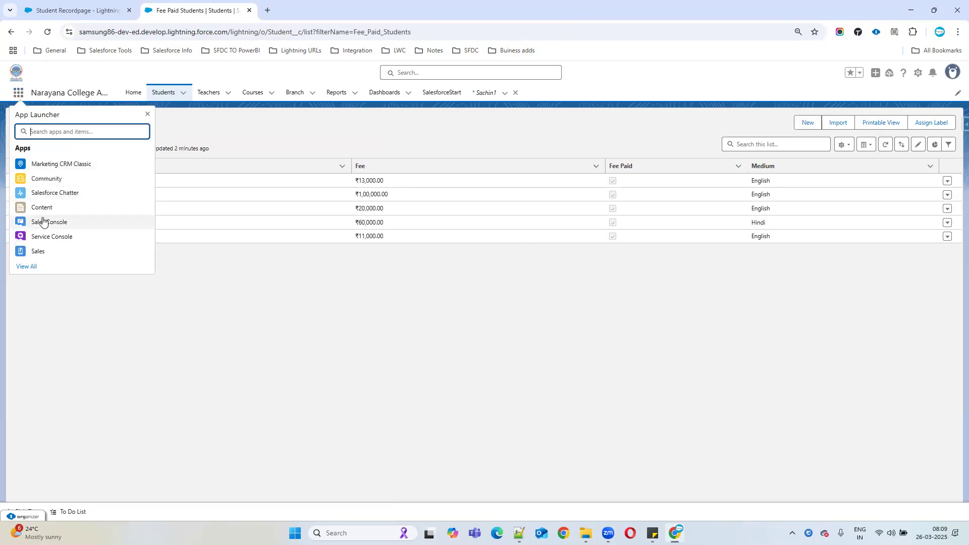
pyautogui.click(43, 252)
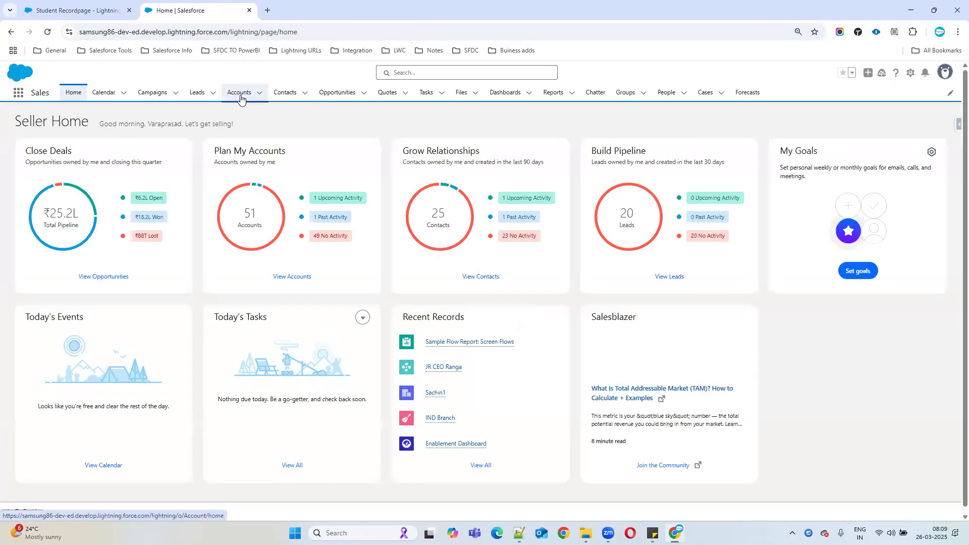
pyautogui.click(241, 97)
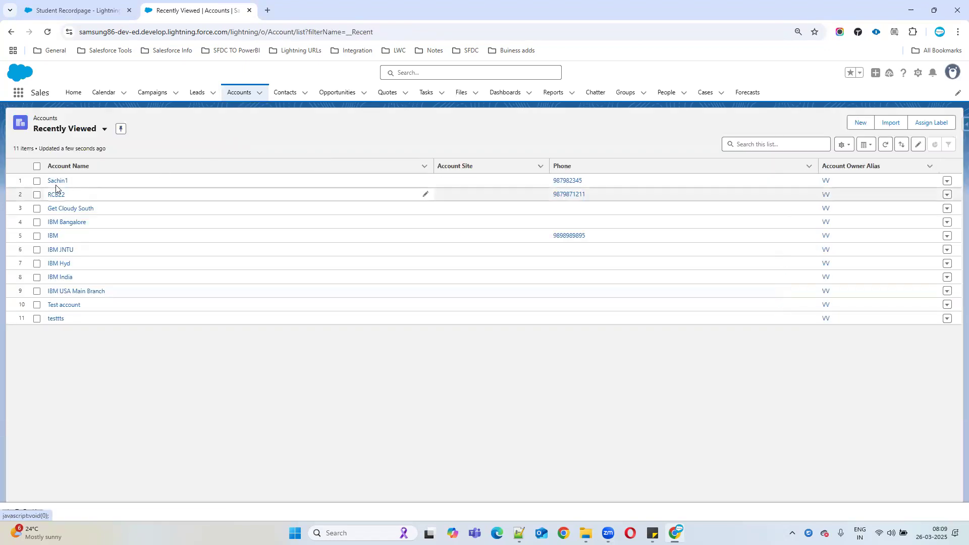
pyautogui.click(50, 182)
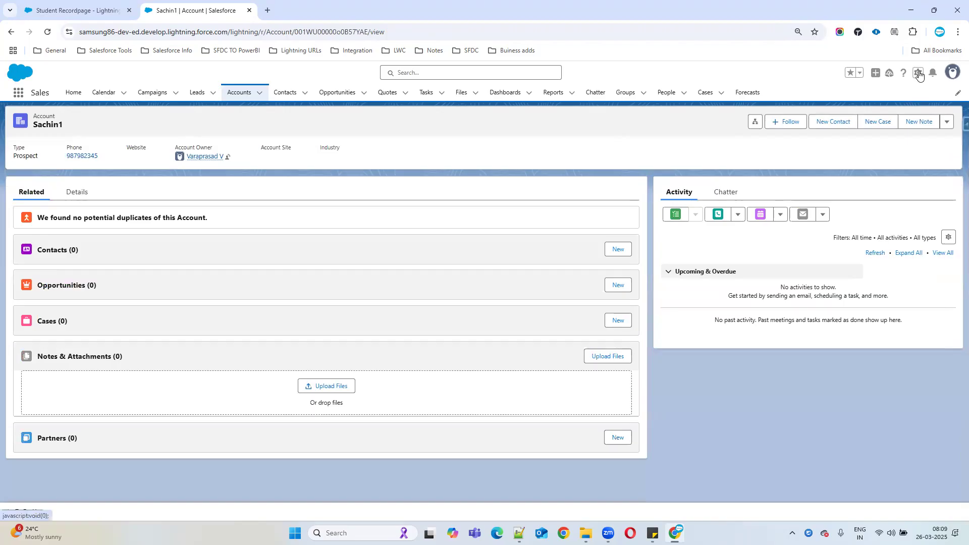
# Step: Open the Account Record Page in the page builder, inspect the Record Detail component's Dynamic Forms upgrade option, and return to the account
pyautogui.click(918, 73)
pyautogui.click(878, 189)
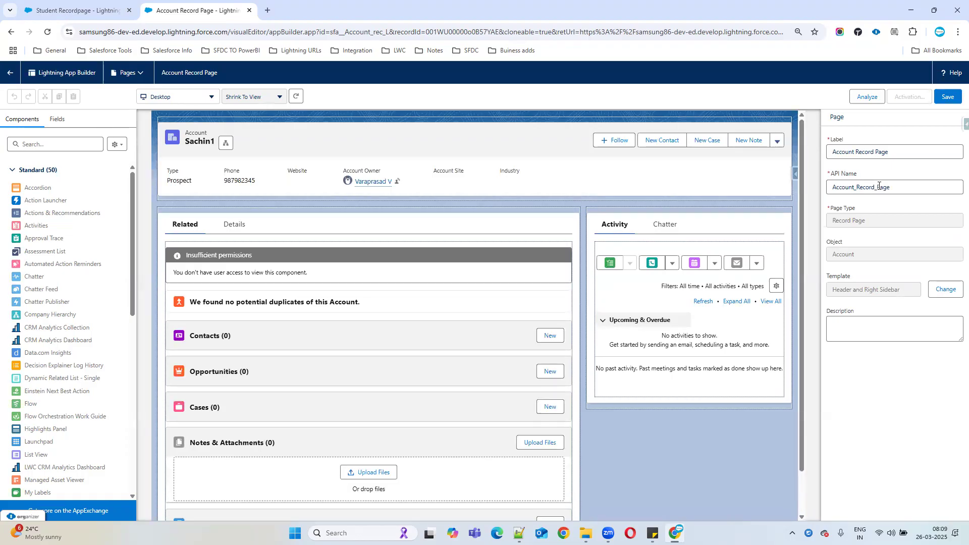
pyautogui.click(235, 226)
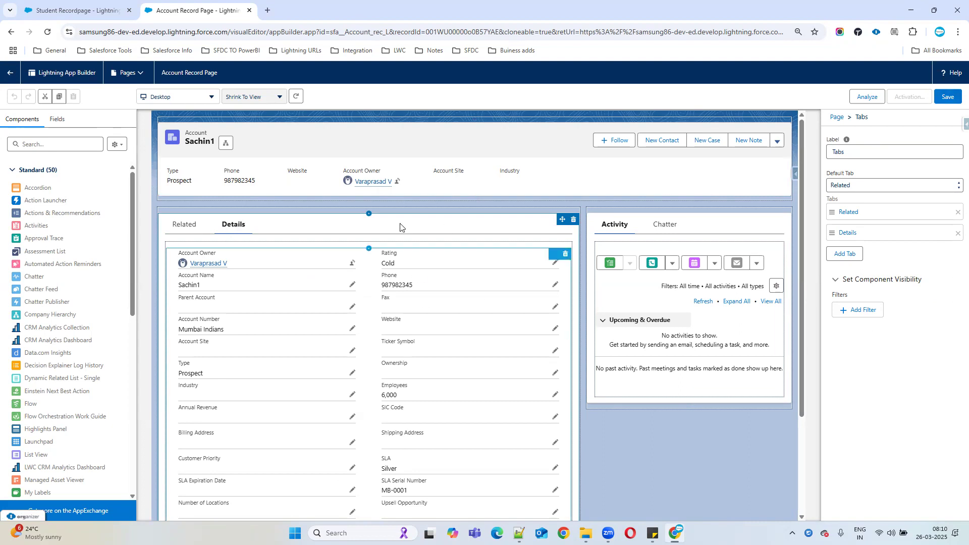
pyautogui.click(229, 225)
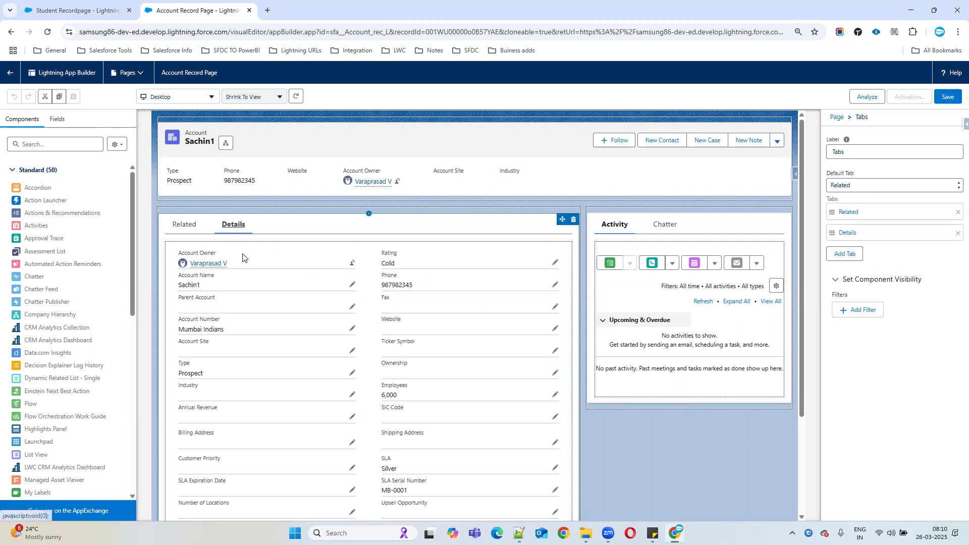
pyautogui.click(244, 277)
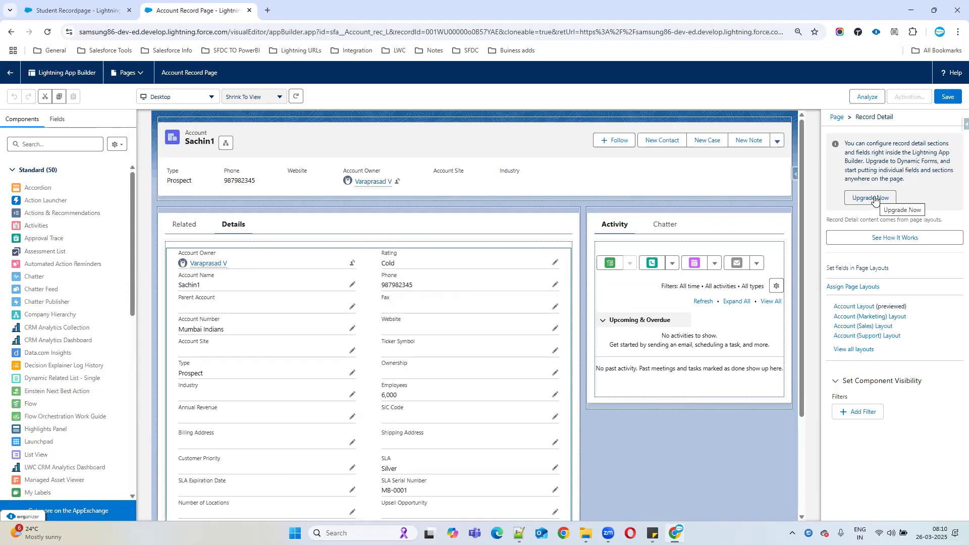
pyautogui.click(10, 76)
pyautogui.click(526, 96)
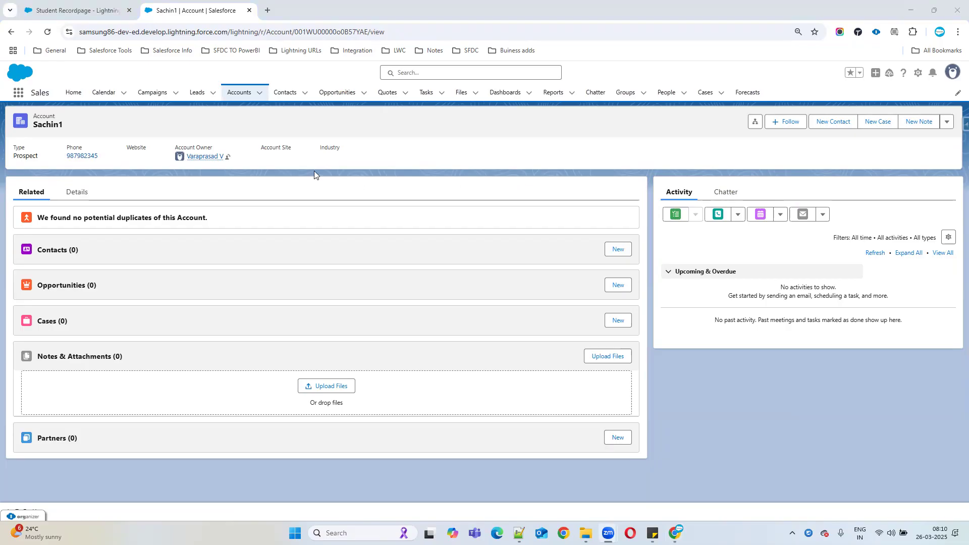
# Step: Return to the Student Recordpage builder and review its field sections and the available field components
pyautogui.click(89, 6)
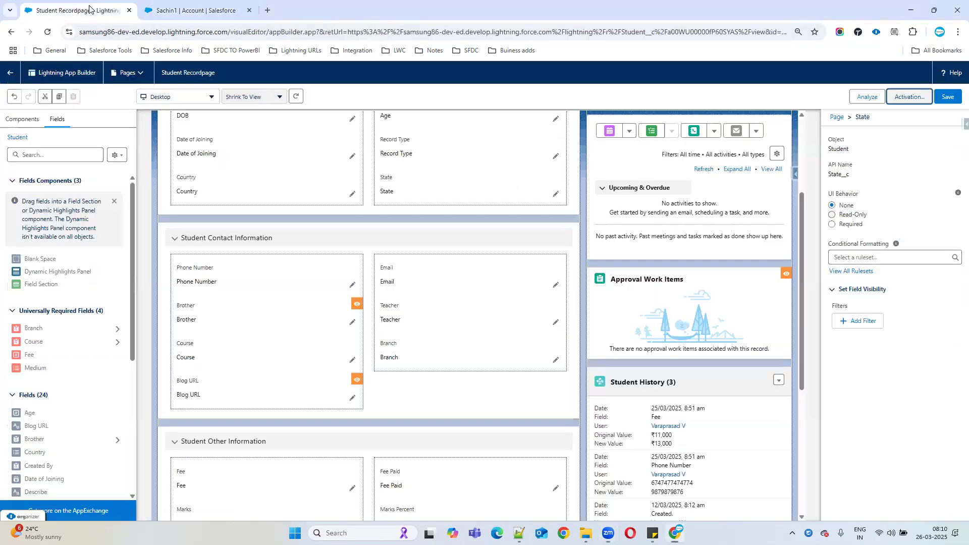
pyautogui.scroll(3, 385, 243)
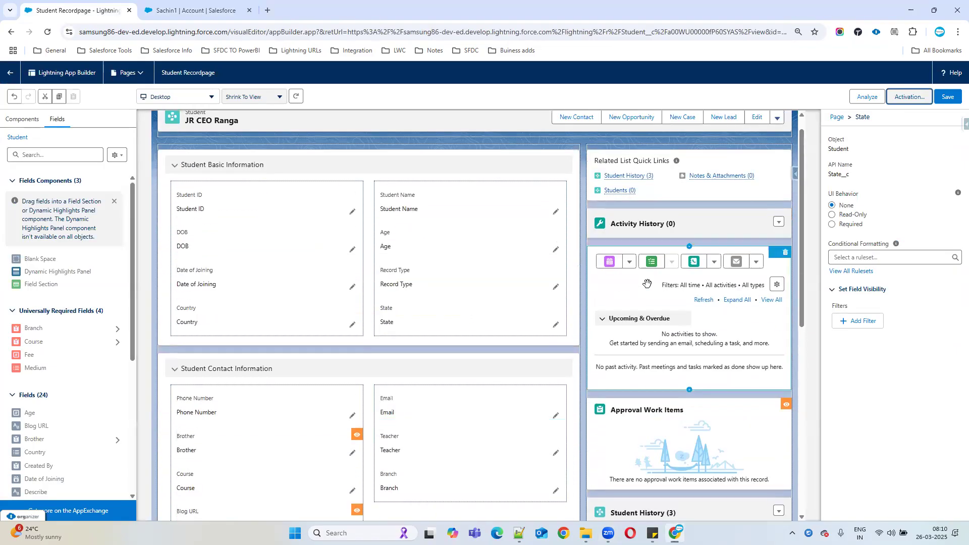
pyautogui.scroll(-1, 261, 229)
pyautogui.scroll(1, 333, 243)
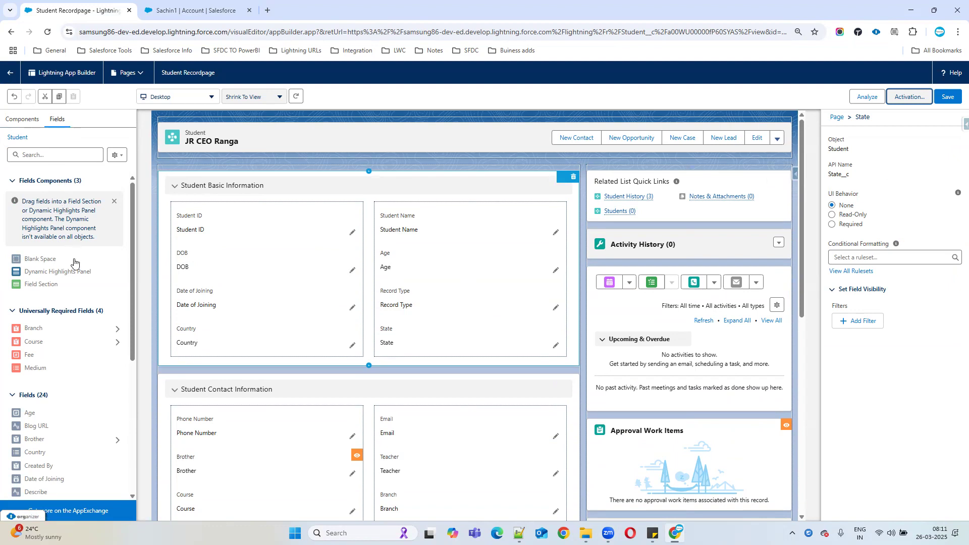
pyautogui.scroll(-1, 75, 305)
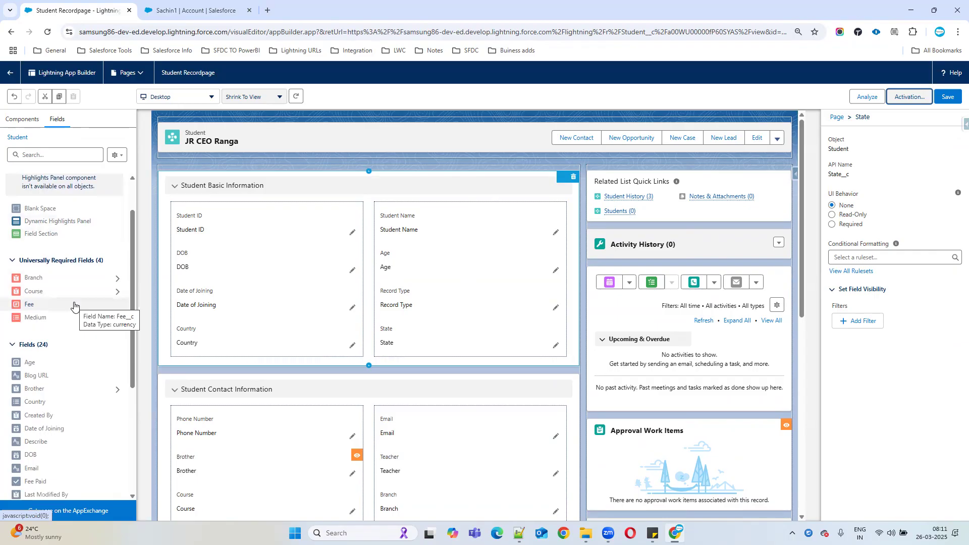
pyautogui.scroll(1, 74, 306)
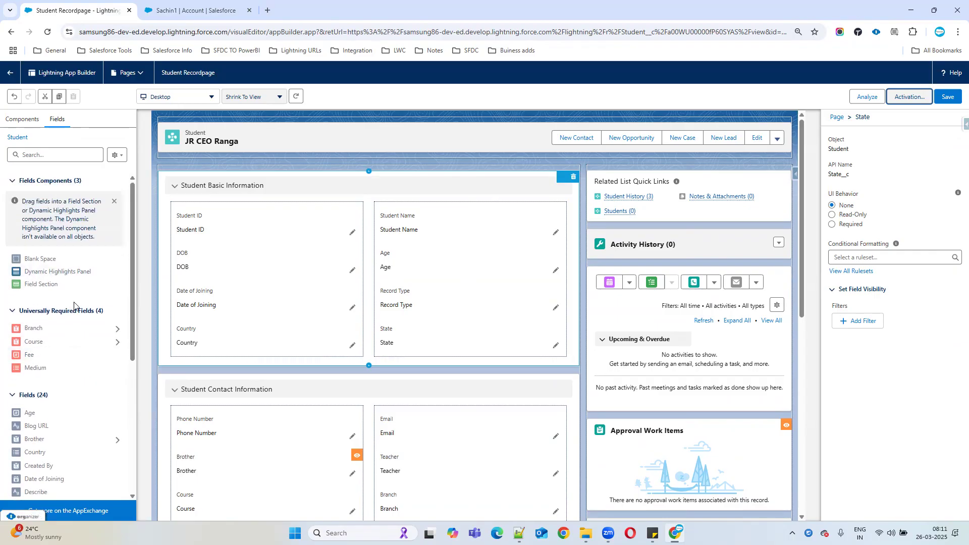
# Step: Examine the standard, custom and custom-managed components available for the Student record page
pyautogui.click(22, 120)
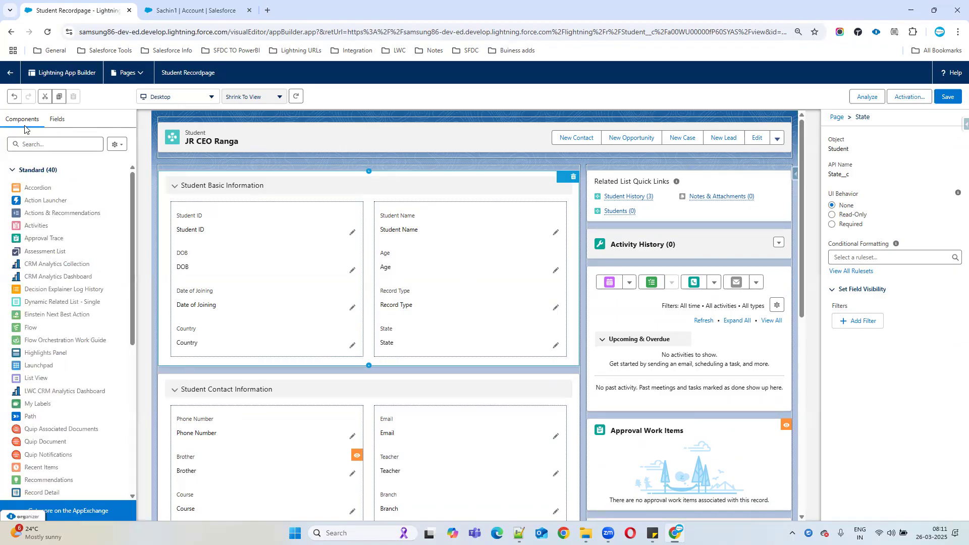
pyautogui.scroll(-1, 75, 284)
pyautogui.scroll(-5, 76, 284)
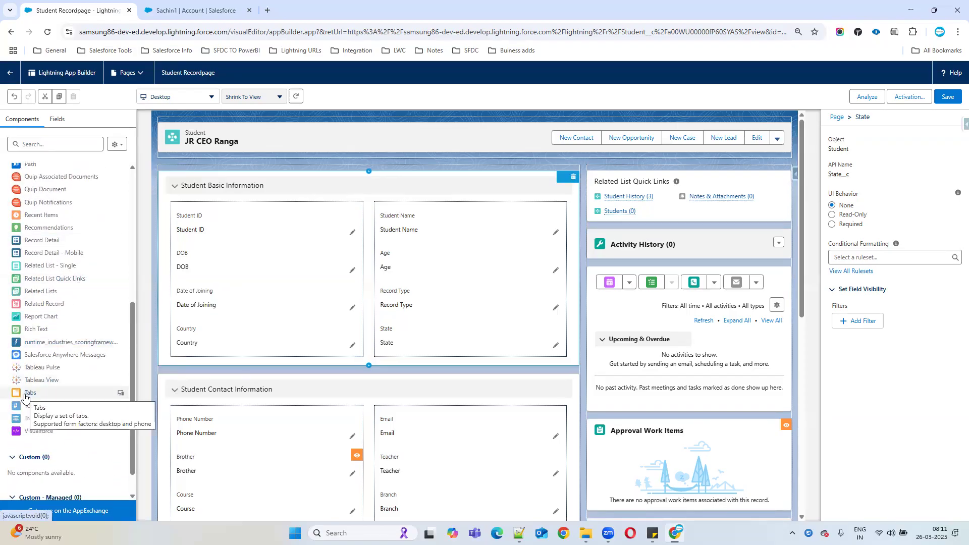
pyautogui.scroll(-1, 45, 459)
pyautogui.scroll(-1, 44, 459)
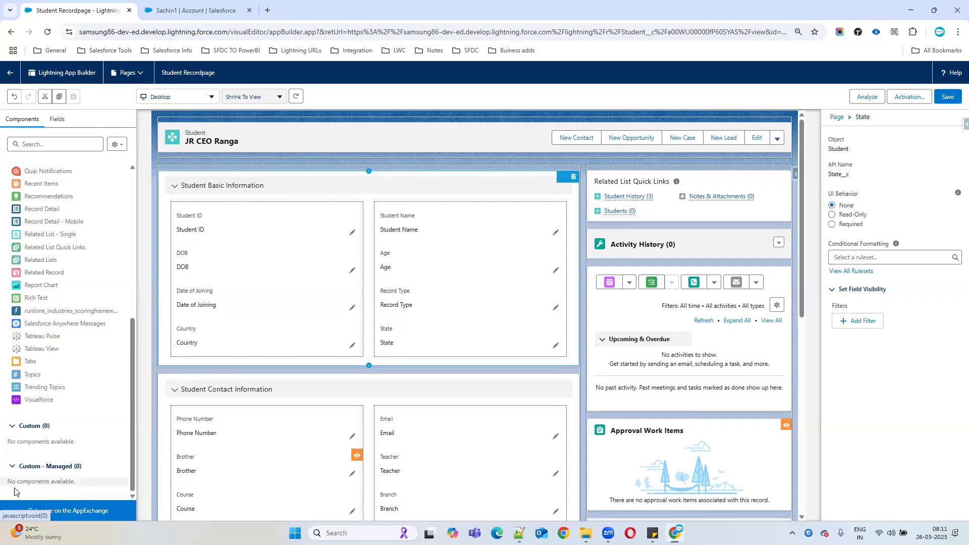
pyautogui.click(14, 429)
pyautogui.click(12, 443)
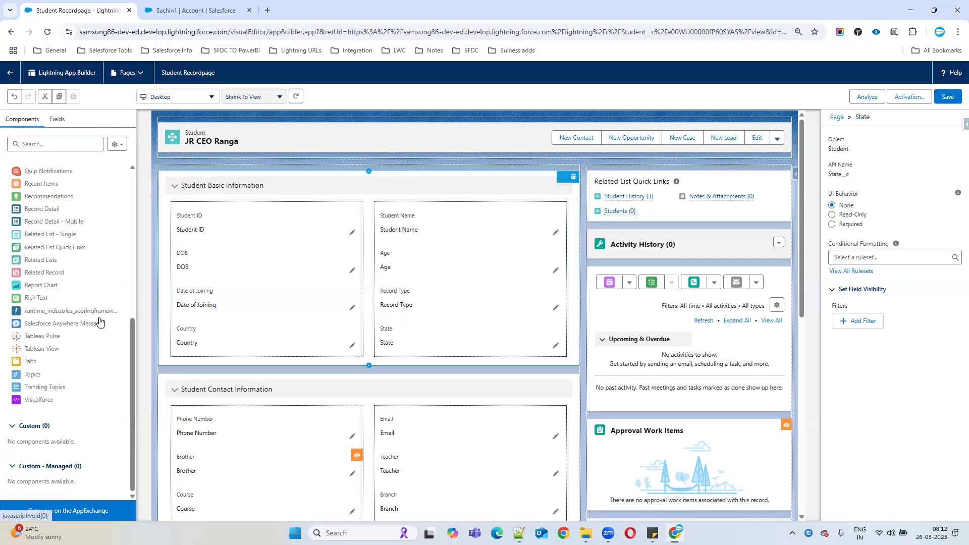
pyautogui.click(199, 268)
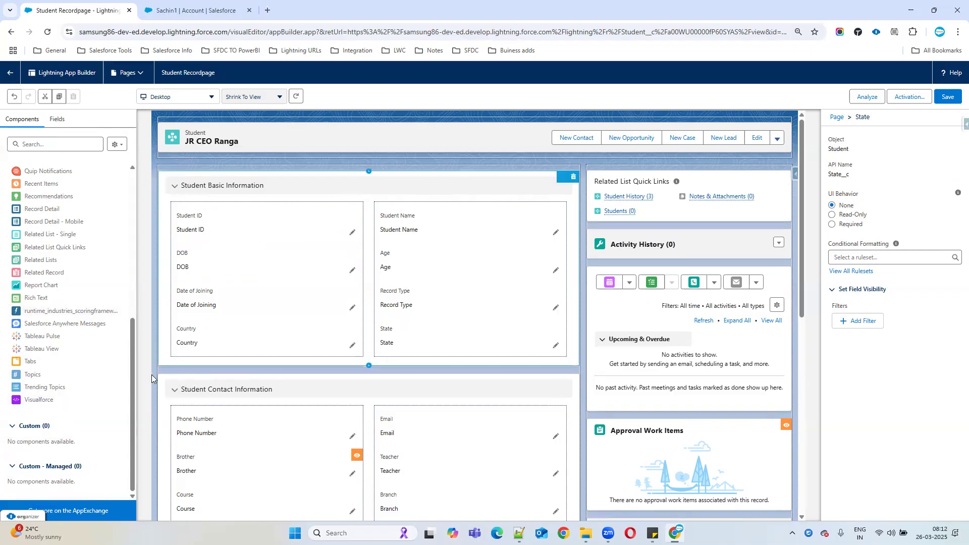
pyautogui.scroll(4, 109, 374)
pyautogui.scroll(2, 108, 374)
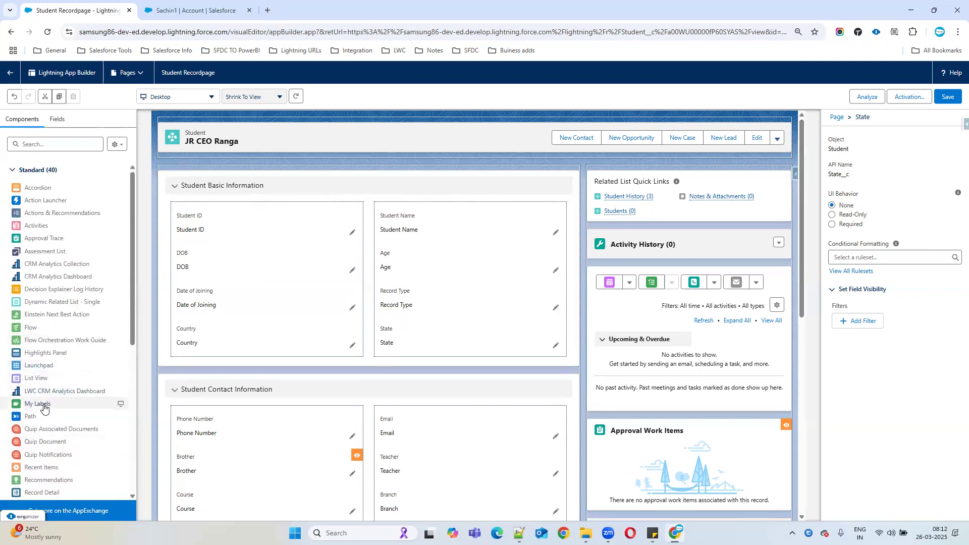
pyautogui.scroll(-1, 56, 415)
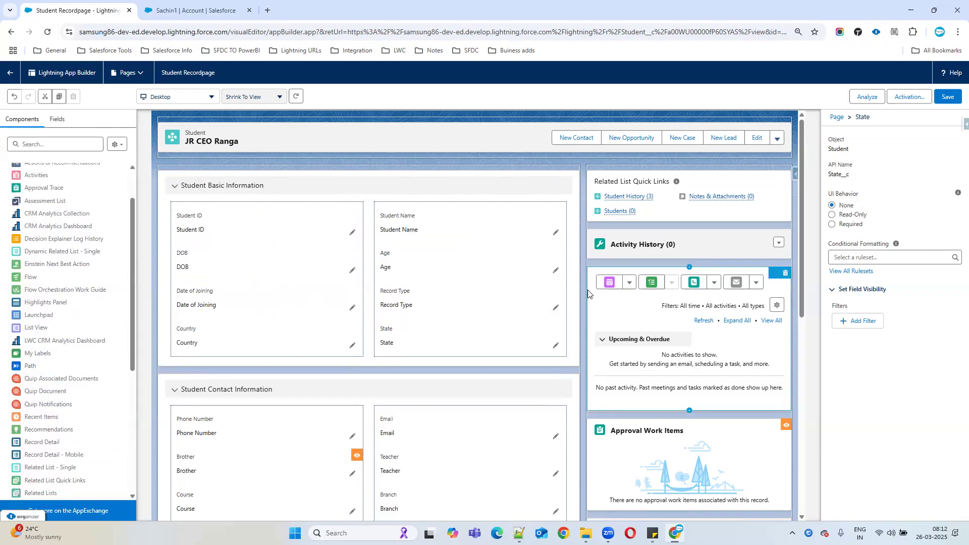
# Step: Go back to the open account record and switch to the Narayana College App
pyautogui.click(179, 7)
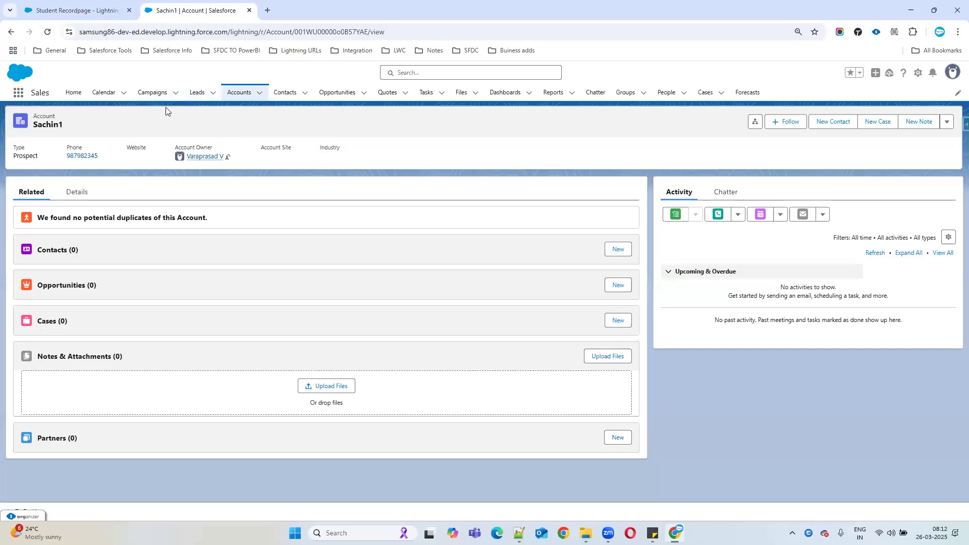
pyautogui.click(18, 93)
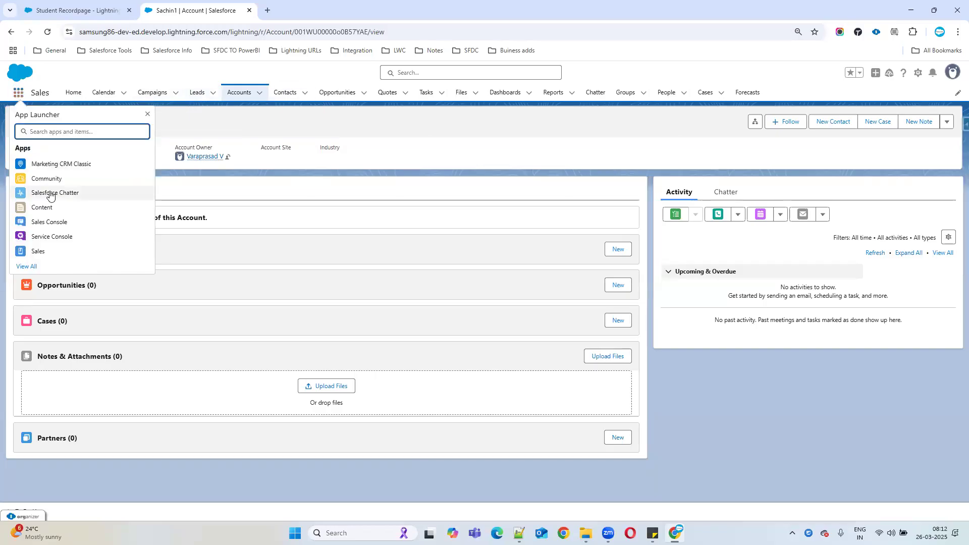
pyautogui.write('nara')
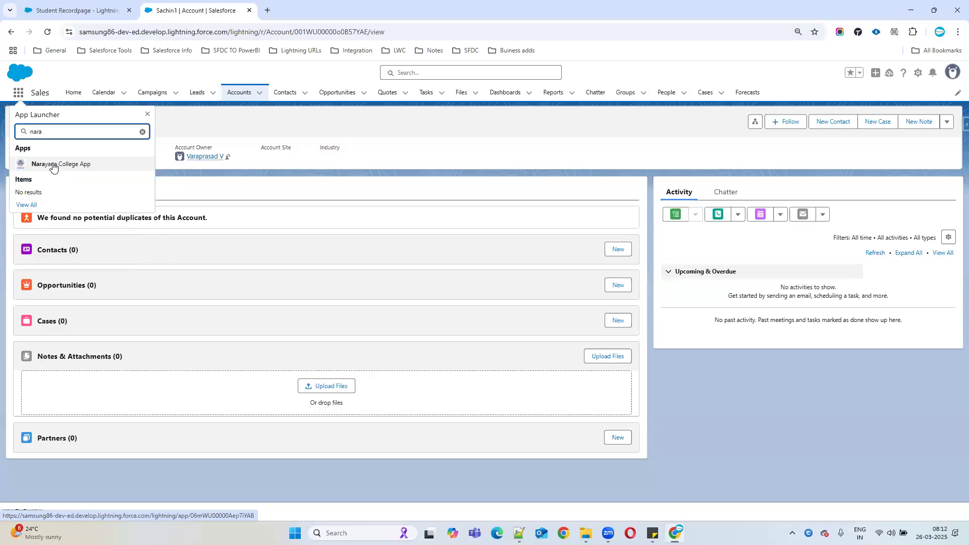
pyautogui.click(53, 165)
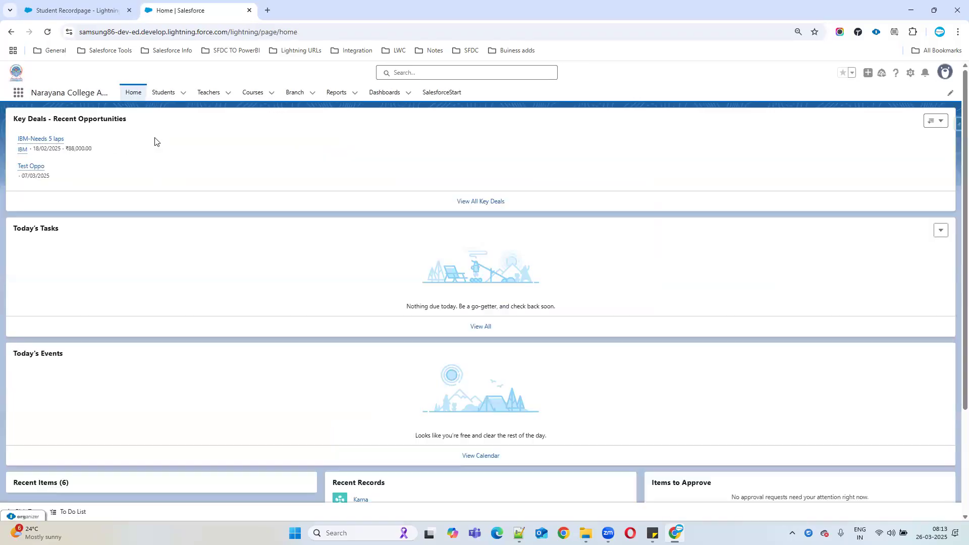
# Step: Open the first teacher record in the Recently Viewed list and start editing its record page
pyautogui.click(204, 94)
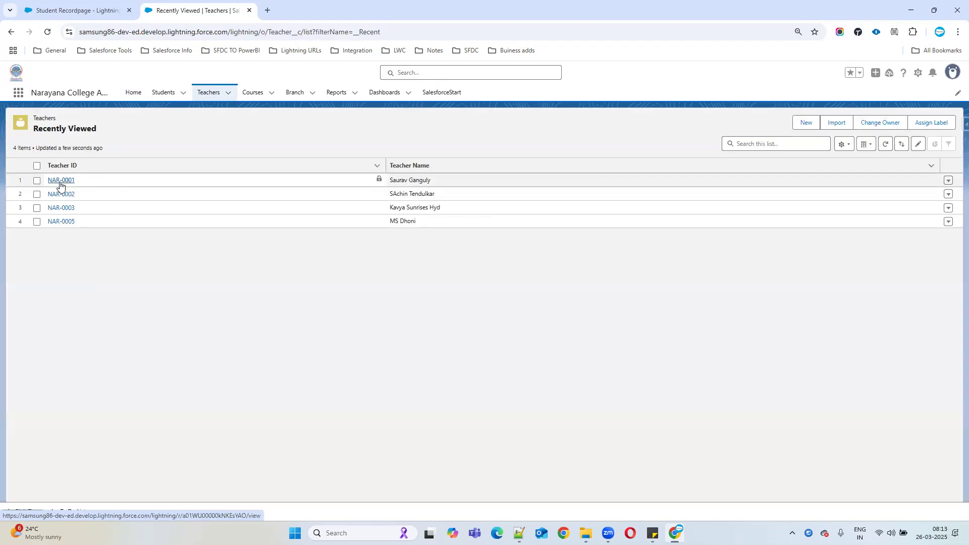
pyautogui.click(60, 182)
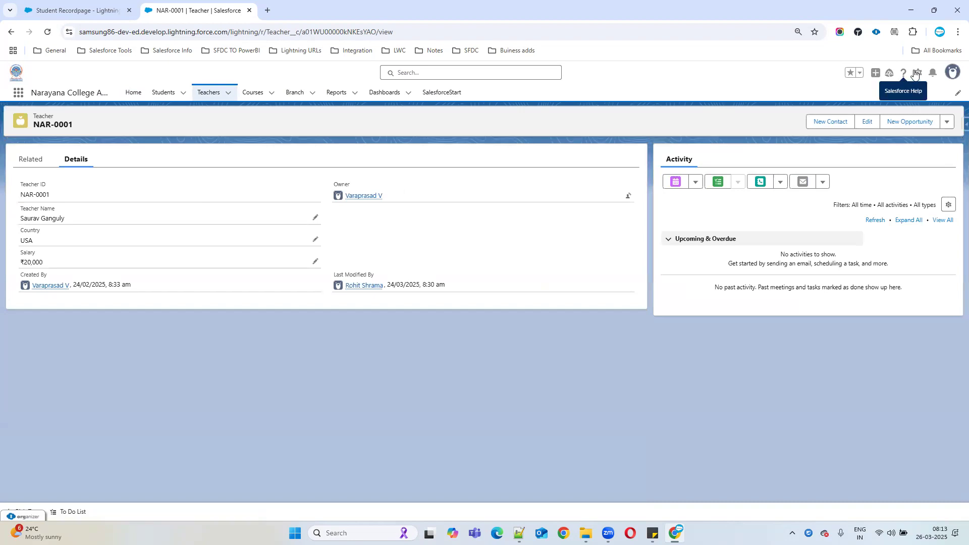
pyautogui.click(918, 73)
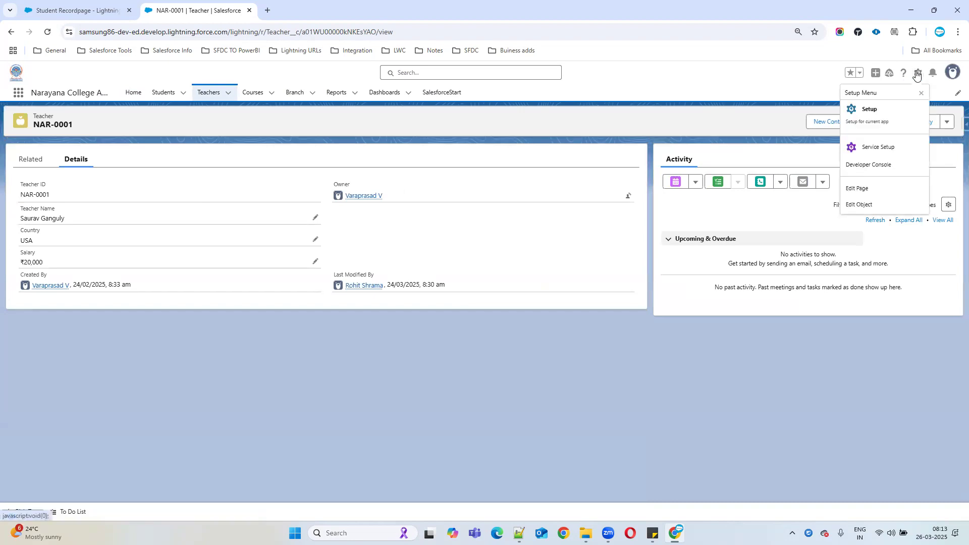
pyautogui.click(861, 189)
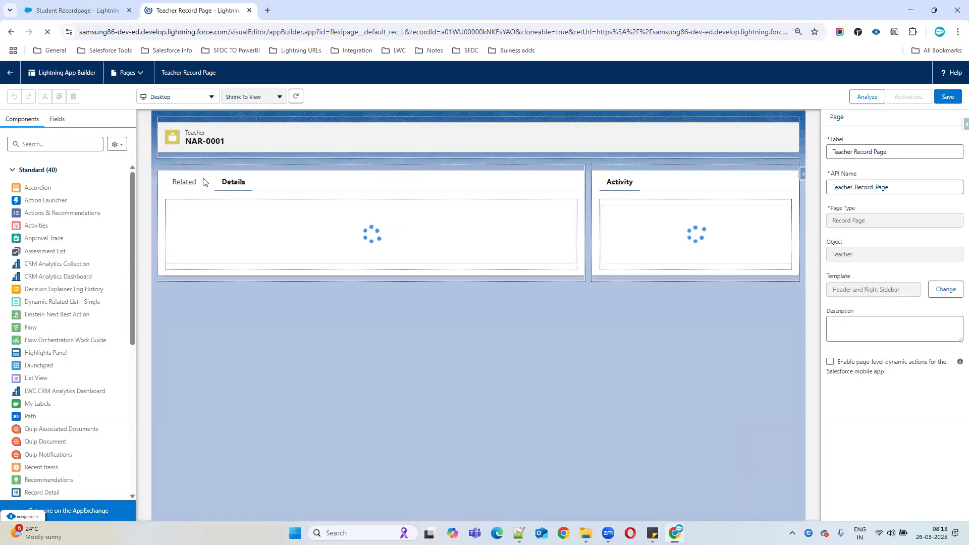
# Step: Check the teacher page's Related and Details tabs, and try placing a second Tabs component above them
pyautogui.click(182, 185)
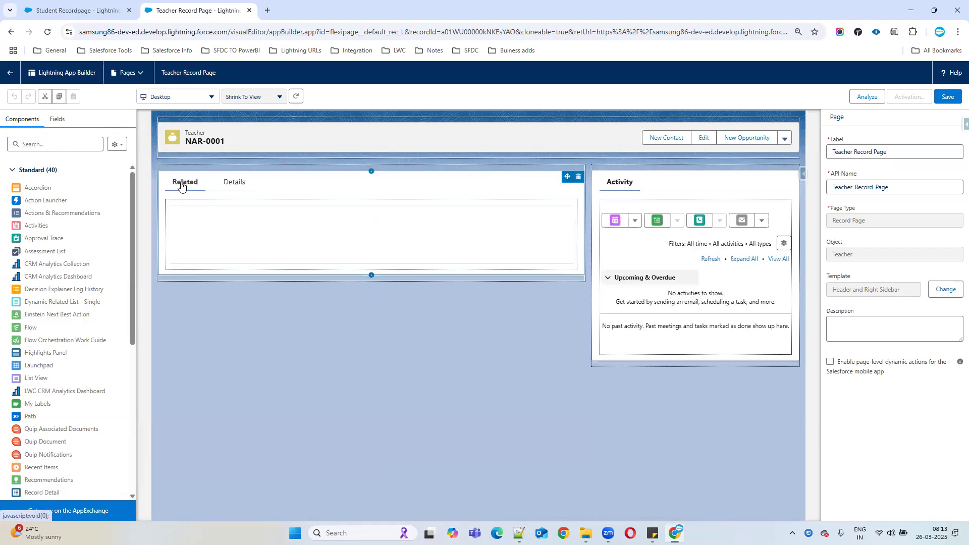
pyautogui.click(244, 185)
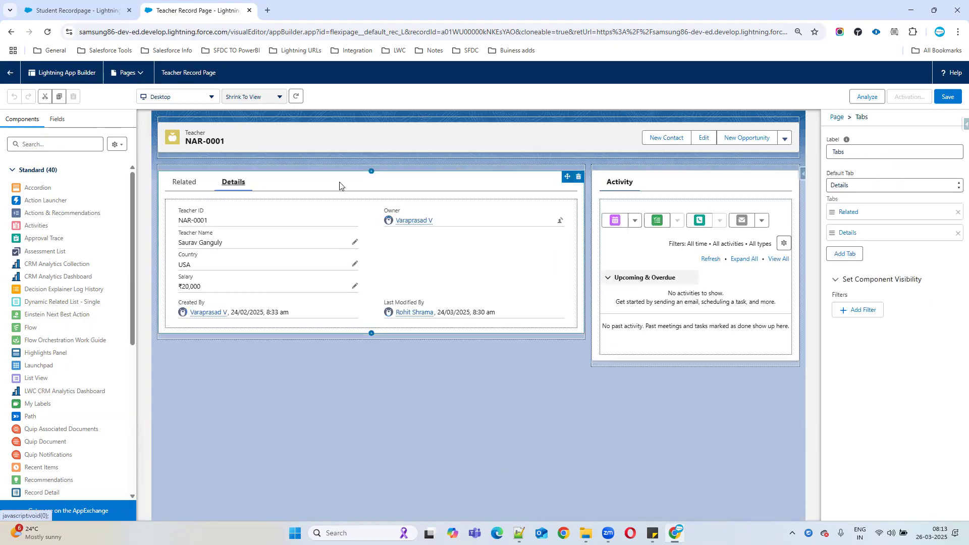
pyautogui.click(40, 145)
pyautogui.write('ta')
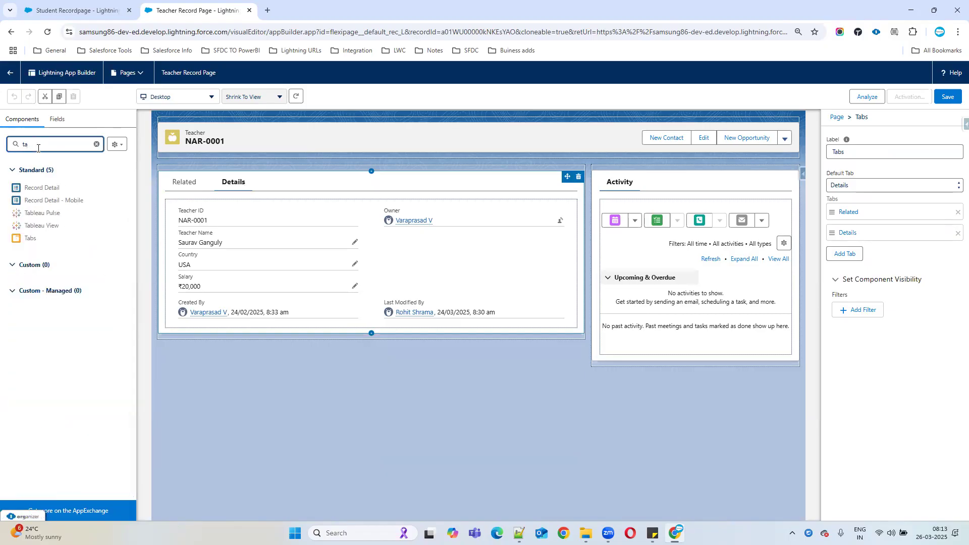
pyautogui.moveTo(31, 238); pyautogui.dragTo(274, 183)
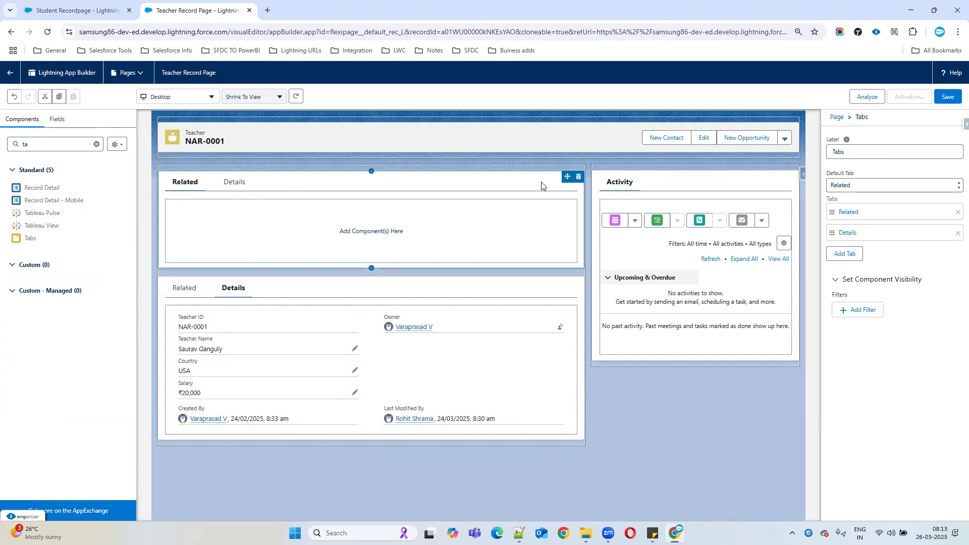
pyautogui.click(578, 176)
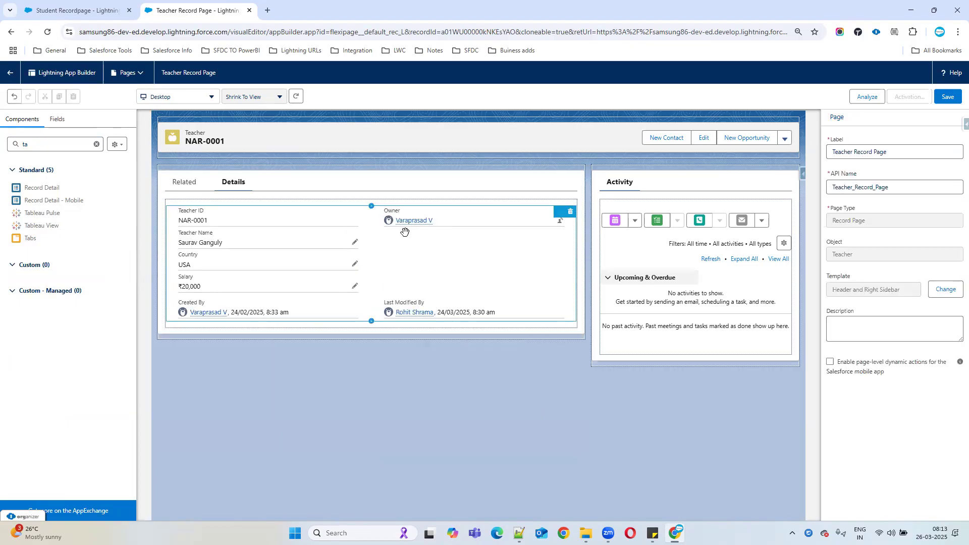
# Step: Add a third tab labelled Content to the existing Tabs component and show its empty area on the page
pyautogui.click(206, 184)
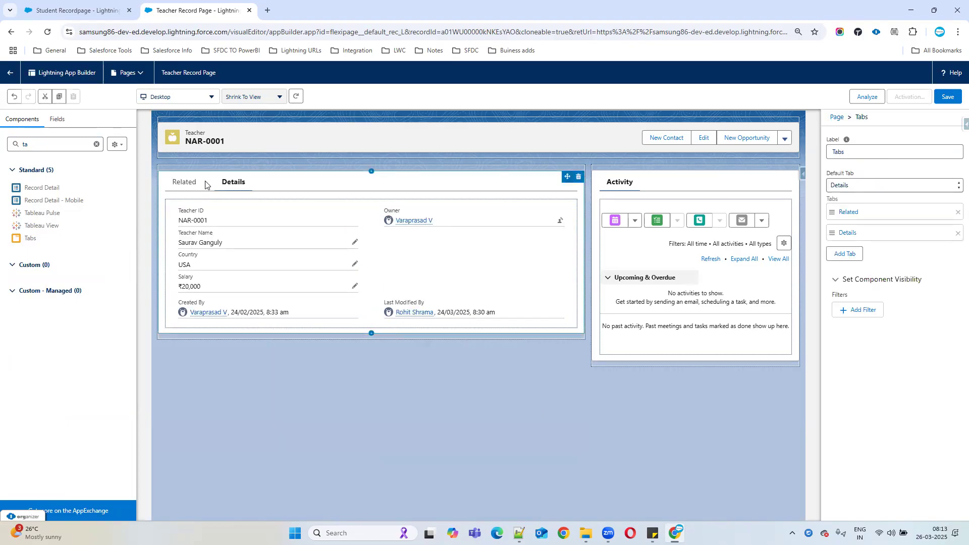
pyautogui.doubleClick(839, 152)
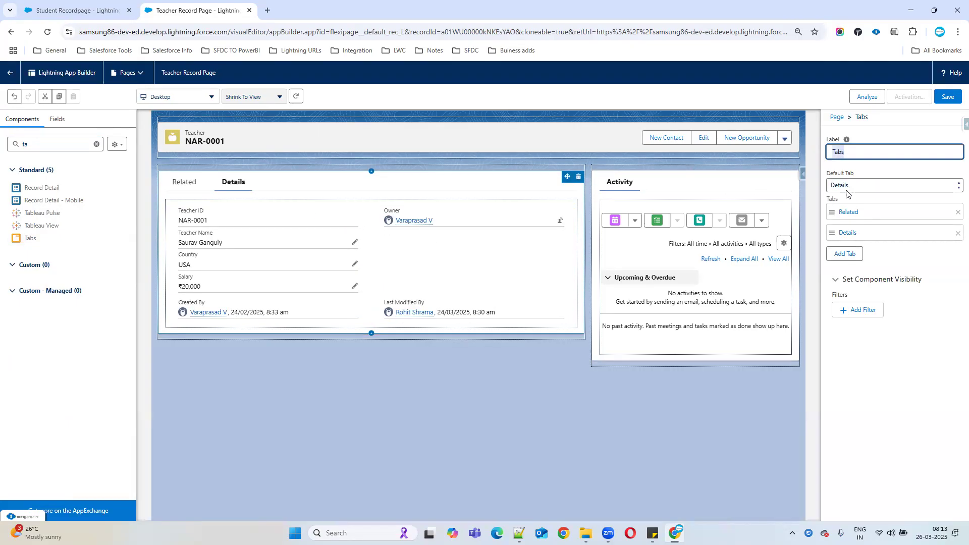
pyautogui.click(845, 254)
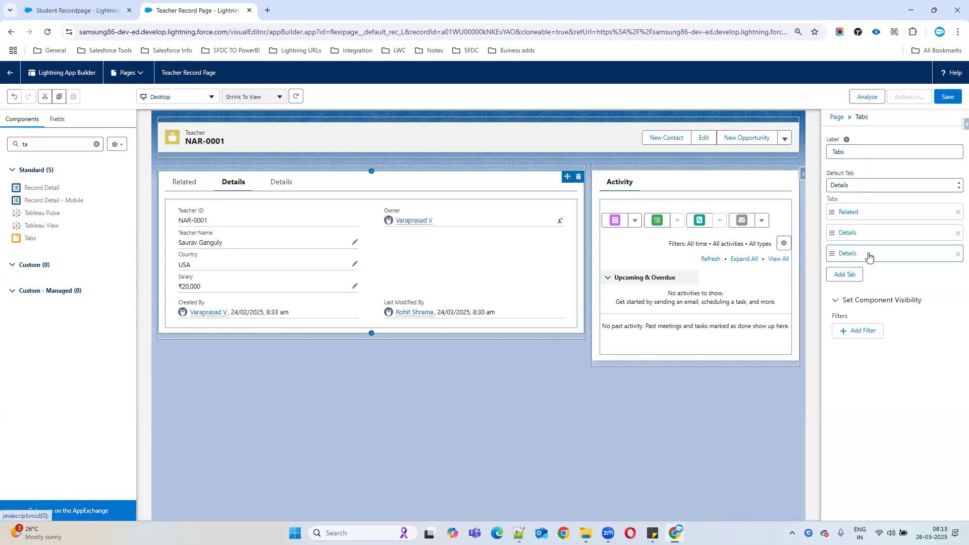
pyautogui.click(958, 254)
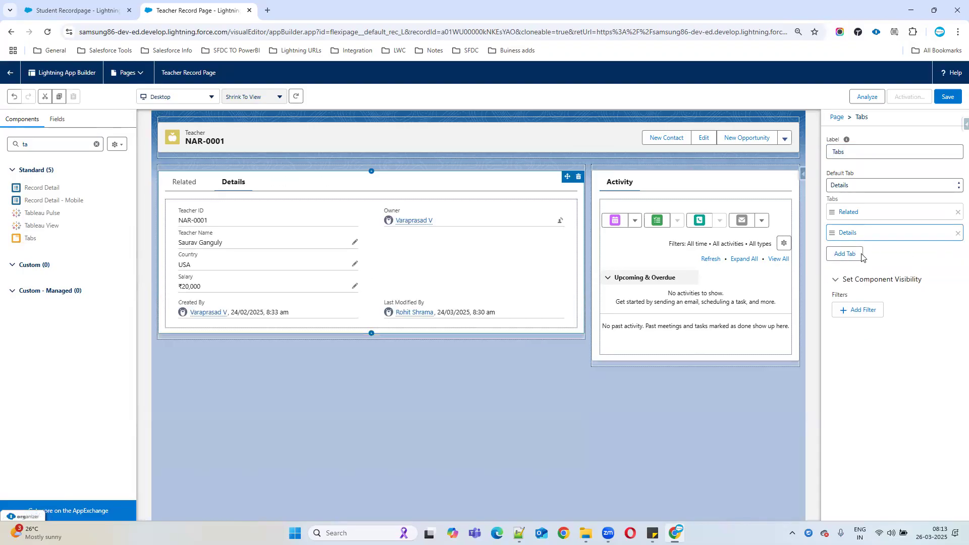
pyautogui.click(861, 255)
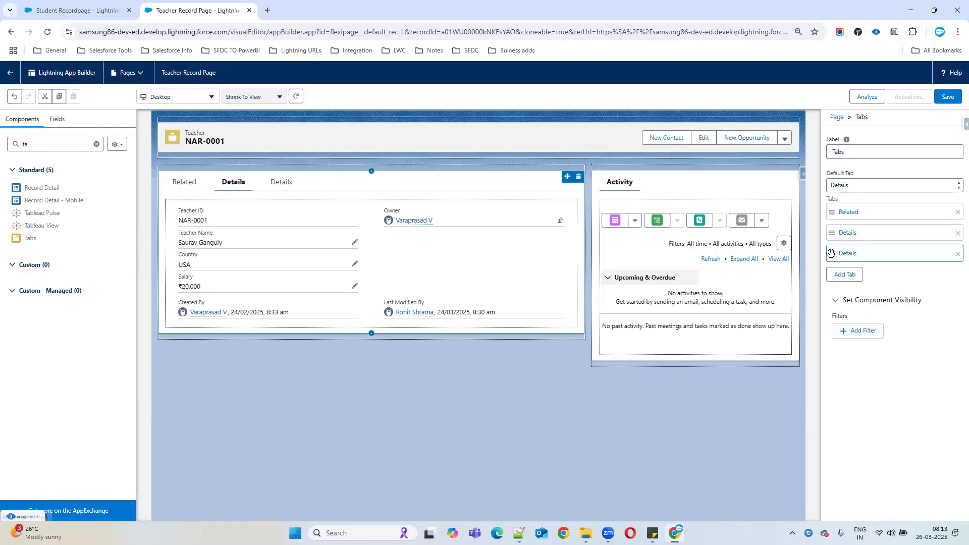
pyautogui.click(848, 257)
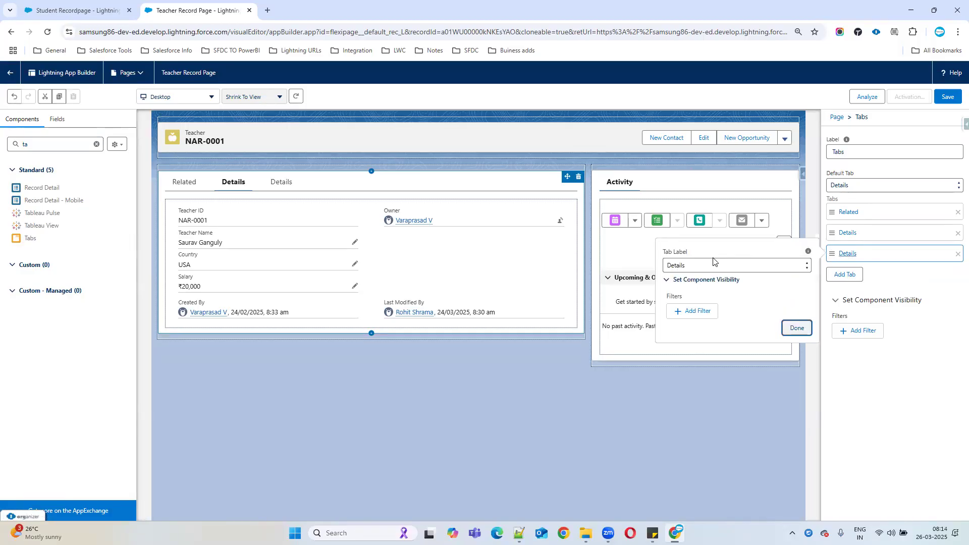
pyautogui.click(712, 266)
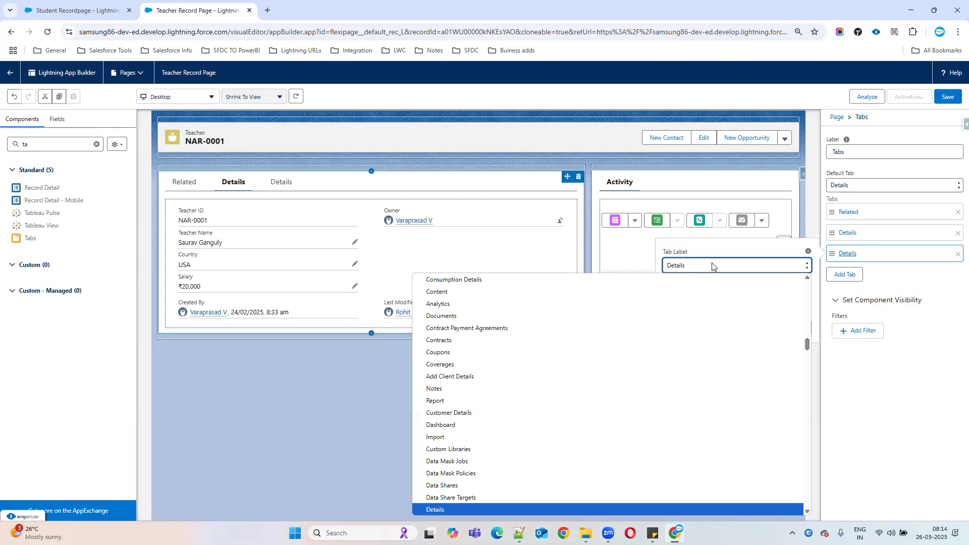
pyautogui.scroll(1, 536, 379)
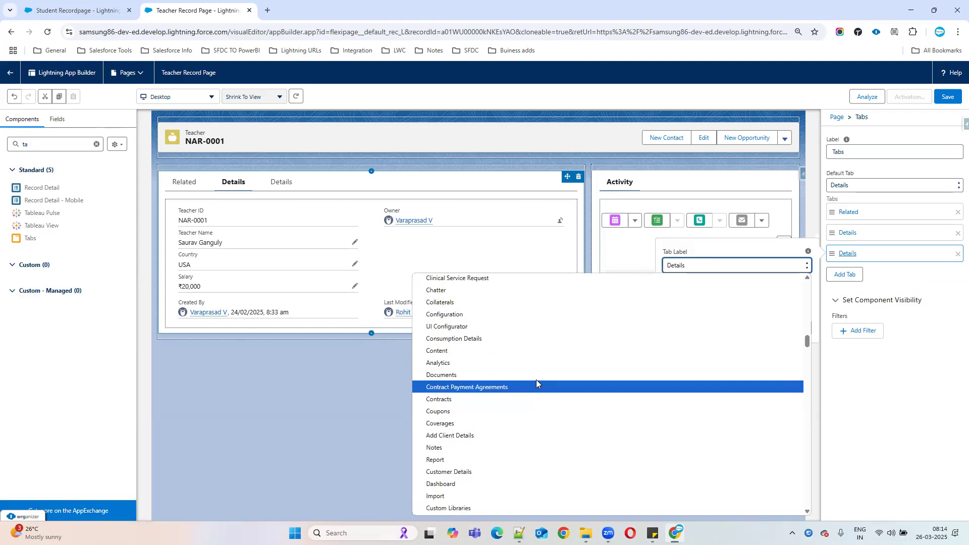
pyautogui.scroll(-1, 536, 383)
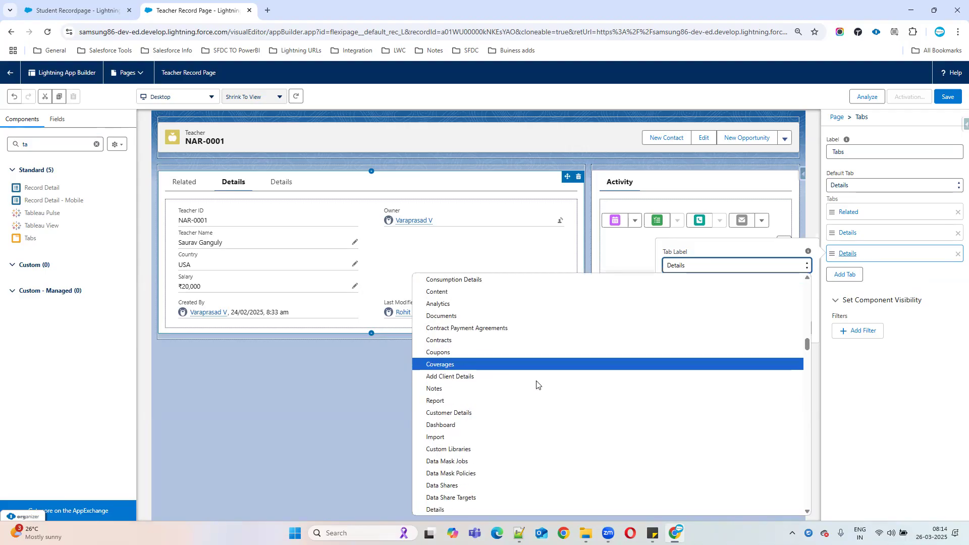
pyautogui.click(442, 292)
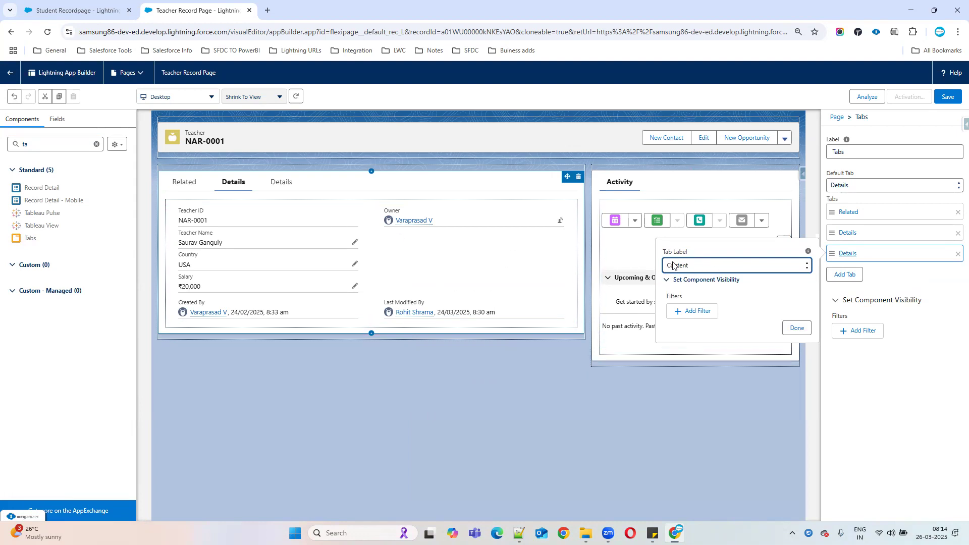
pyautogui.click(797, 328)
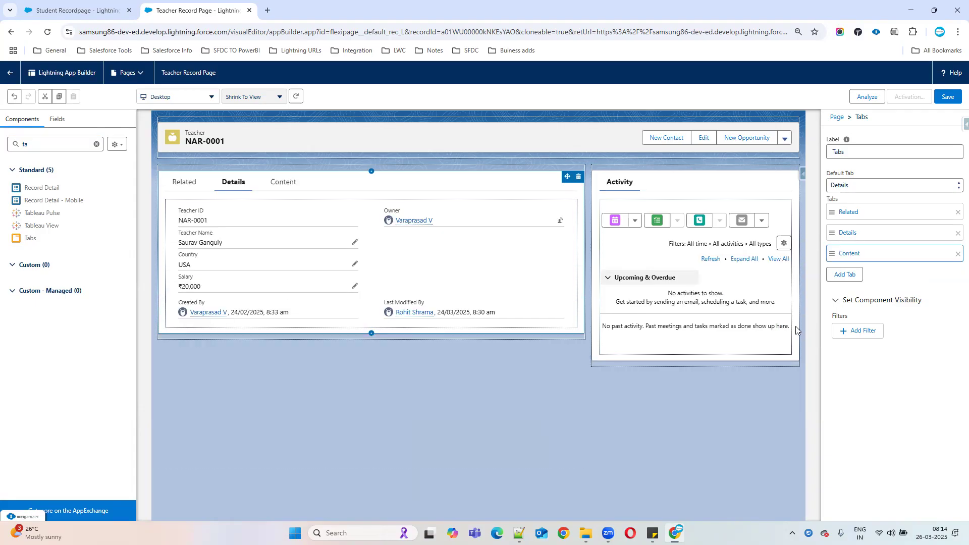
pyautogui.click(283, 183)
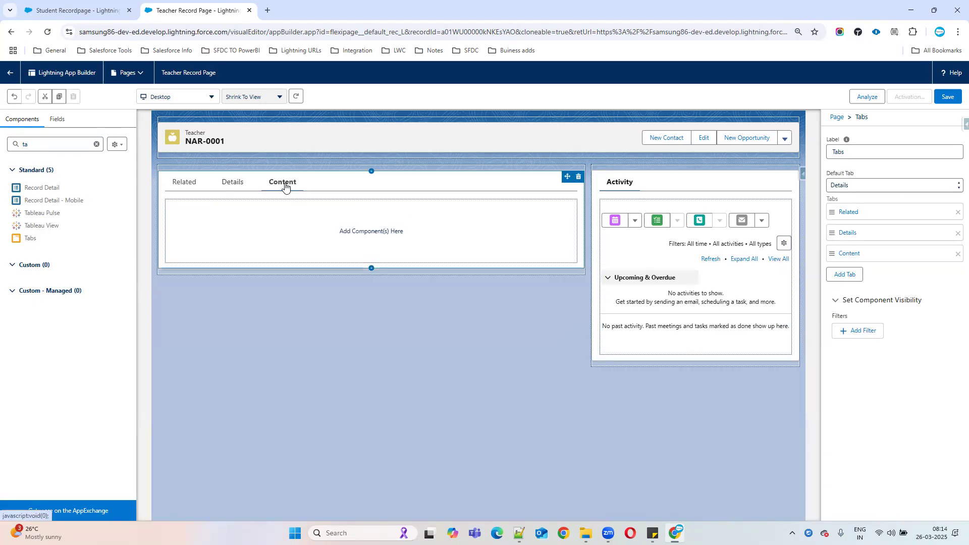
# Step: Add a fourth tab to the Tabs component and choose the standard label Assets for it
pyautogui.click(839, 274)
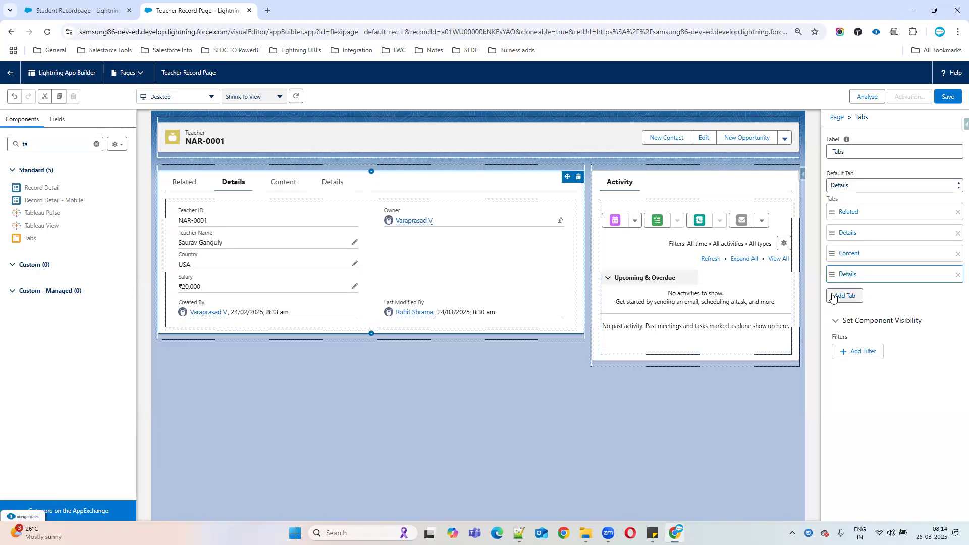
pyautogui.click(847, 275)
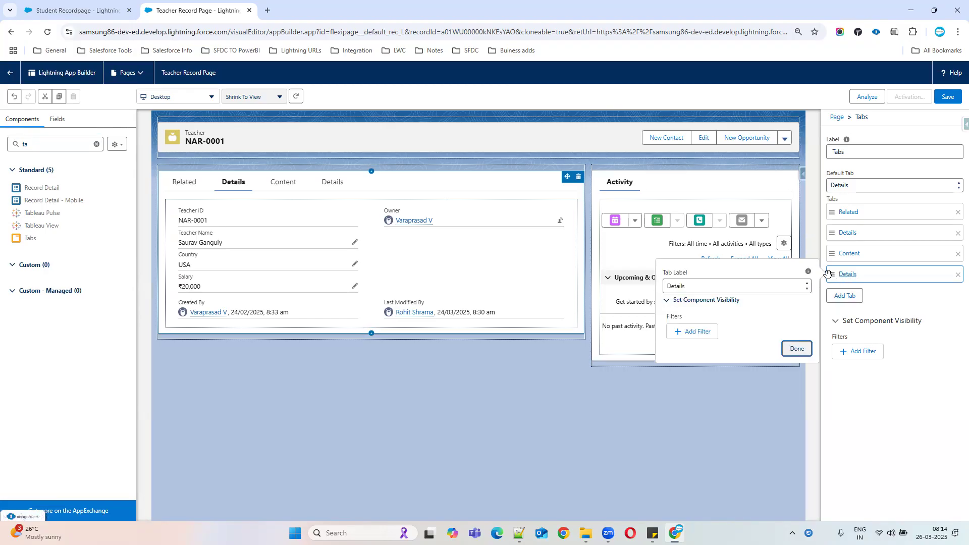
pyautogui.click(730, 287)
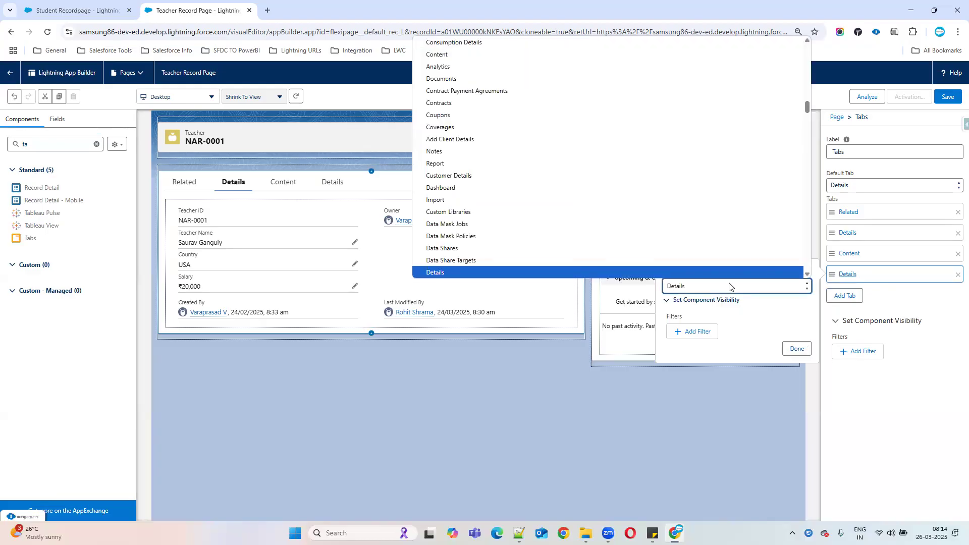
pyautogui.scroll(-10, 571, 165)
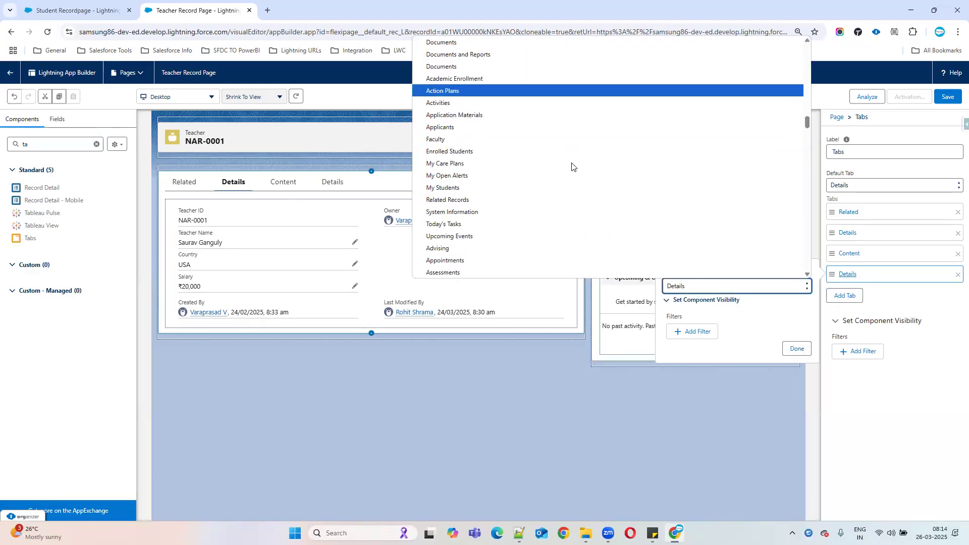
pyautogui.moveTo(807, 125); pyautogui.dragTo(807, 44)
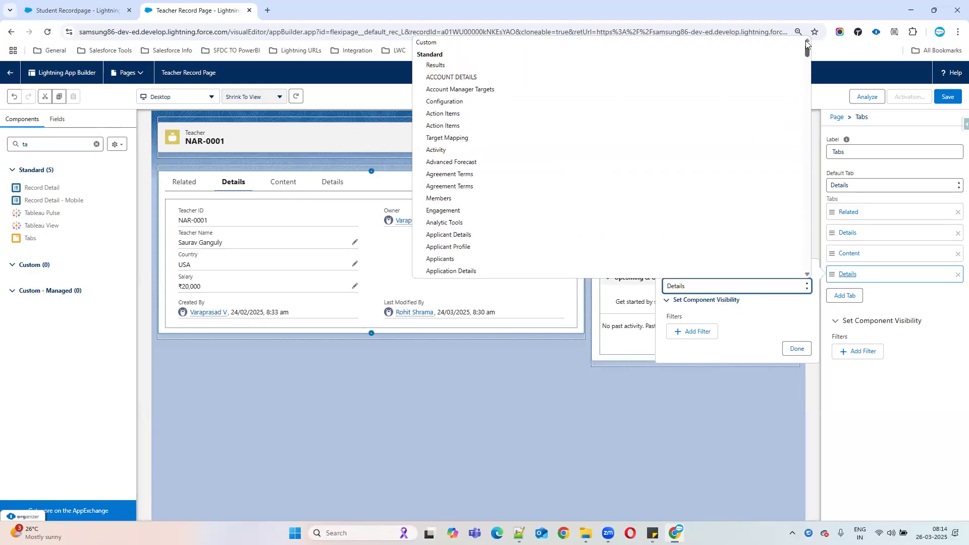
pyautogui.click(468, 45)
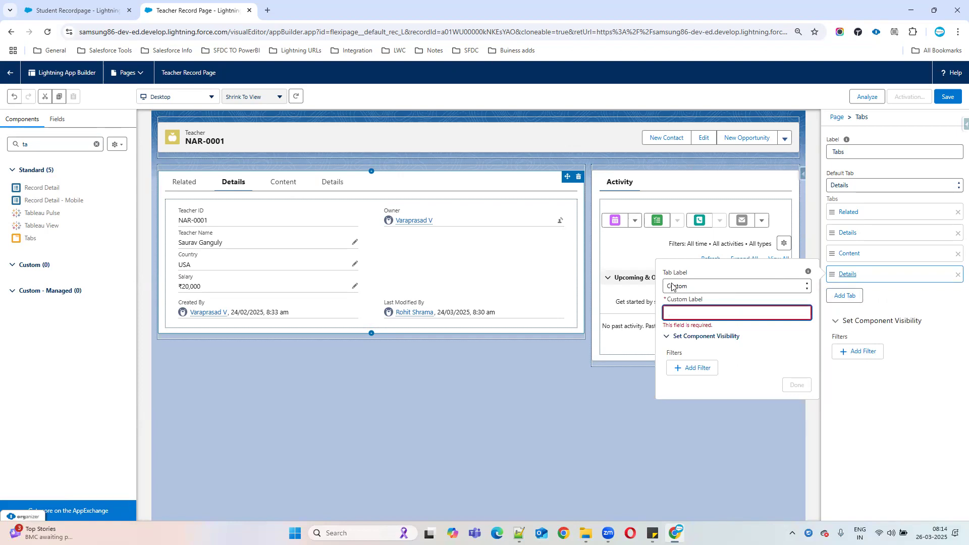
pyautogui.click(720, 290)
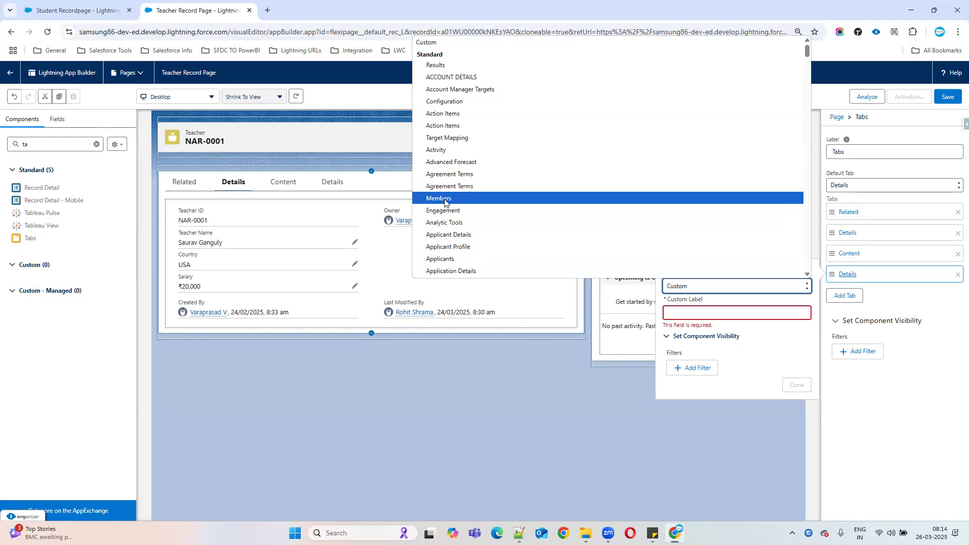
pyautogui.scroll(-4, 461, 174)
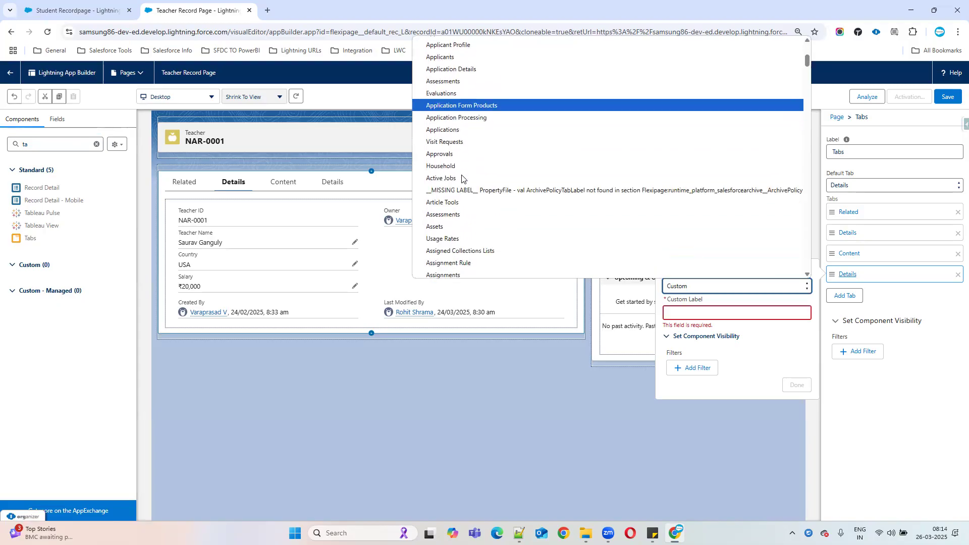
pyautogui.click(443, 227)
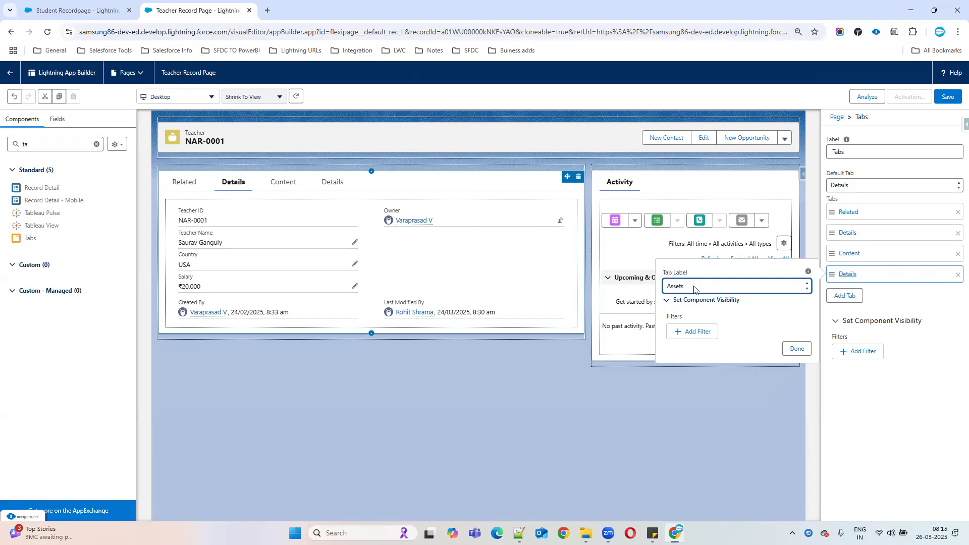
# Step: Try the custom label My Assets for the fourth tab, and return to the standard label Assets
pyautogui.click(675, 288)
pyautogui.scroll(4, 530, 205)
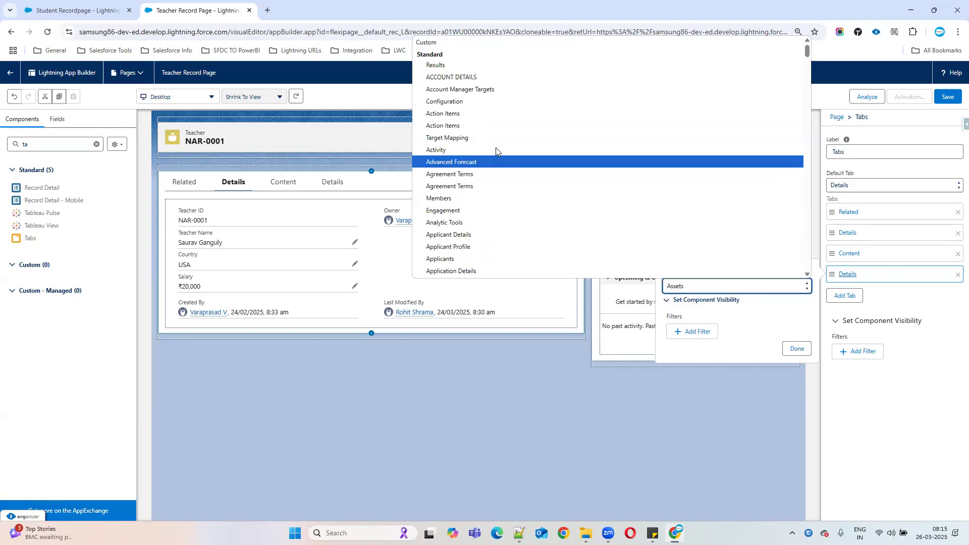
pyautogui.click(457, 42)
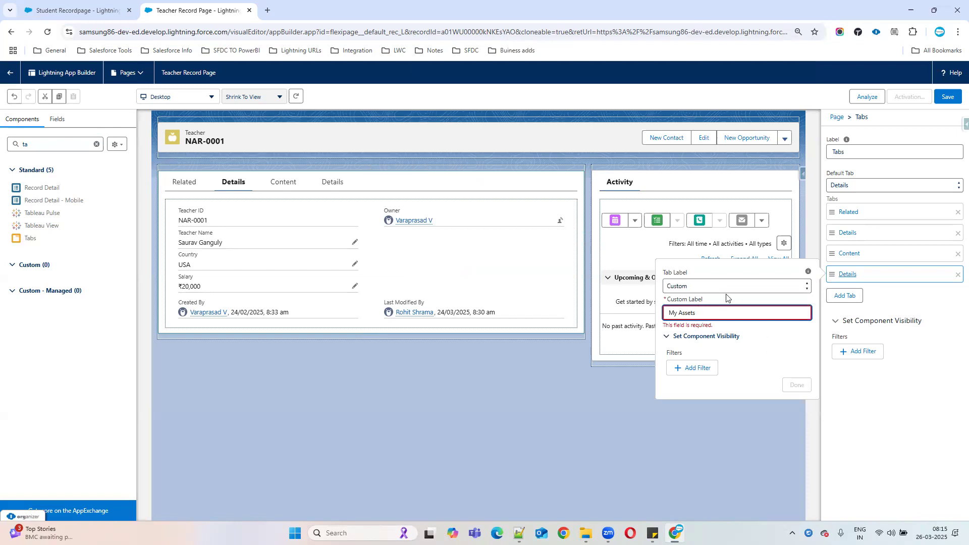
pyautogui.click(713, 287)
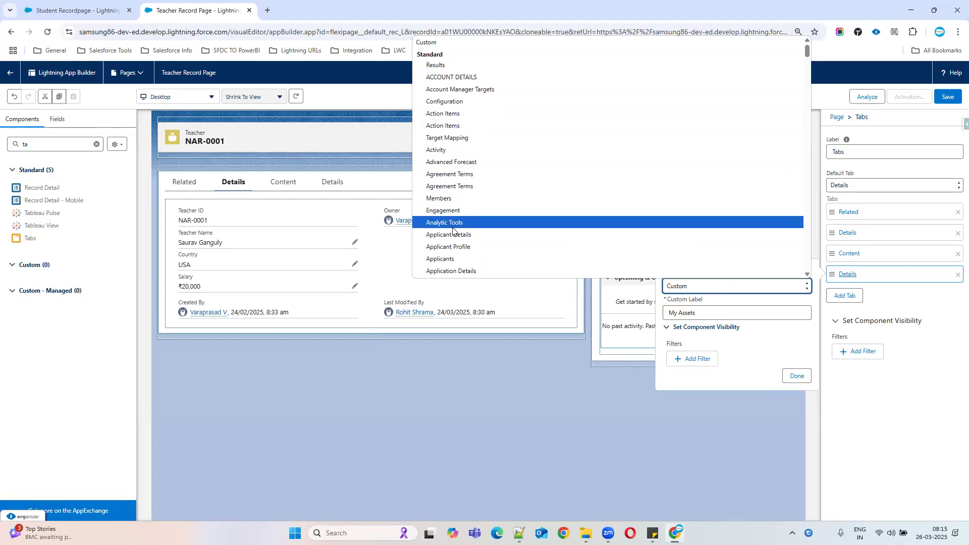
pyautogui.scroll(-3, 450, 212)
pyautogui.scroll(-5, 451, 200)
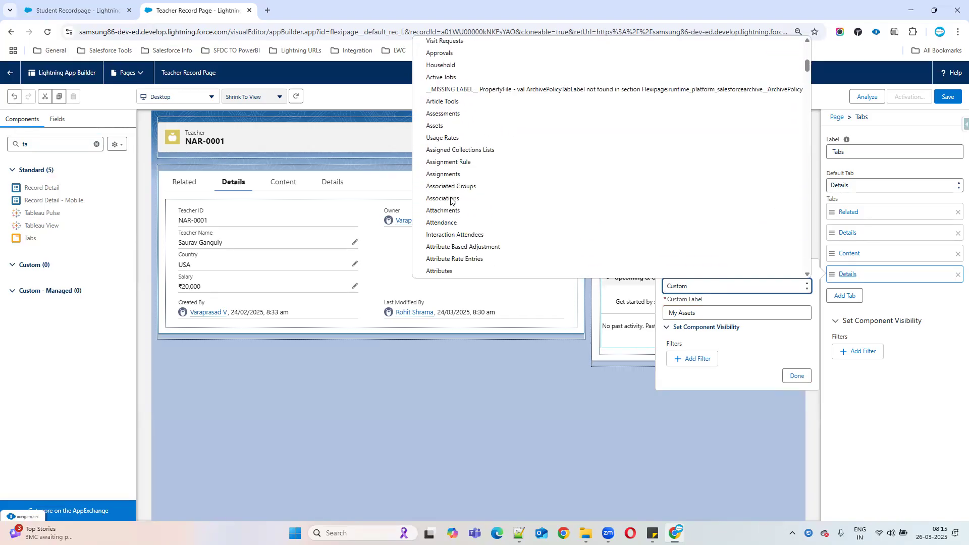
pyautogui.click(441, 124)
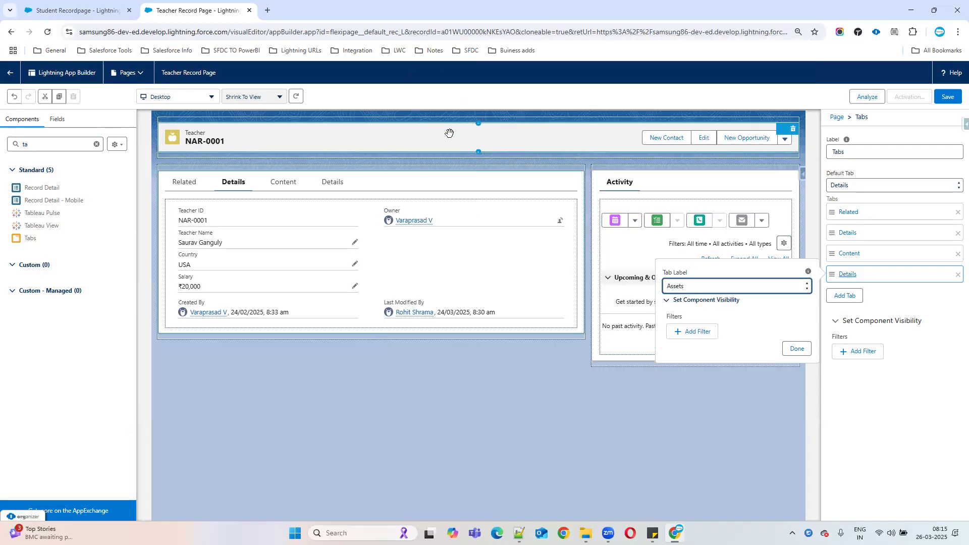
# Step: Switch the fourth tab's label to a custom one reading "MY Assets"
pyautogui.click(703, 283)
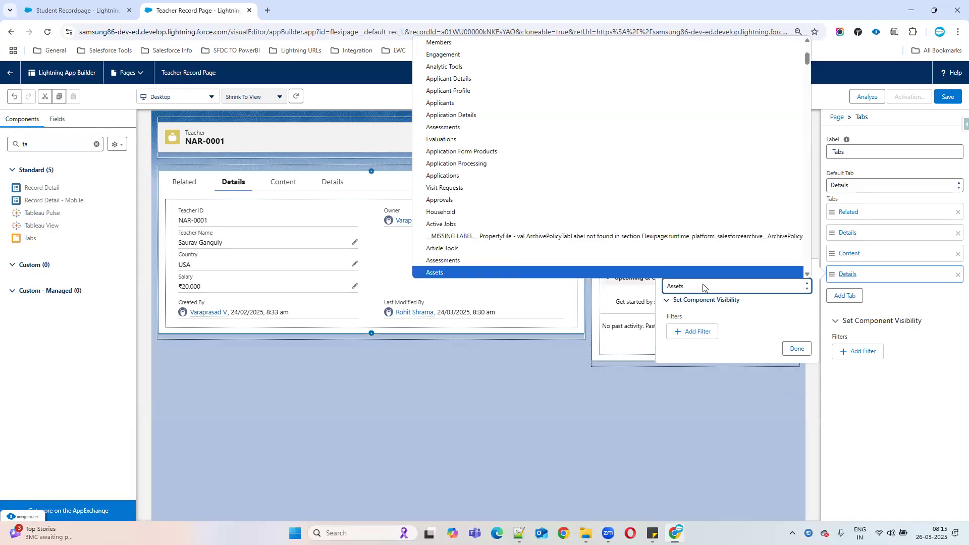
pyautogui.scroll(3, 531, 118)
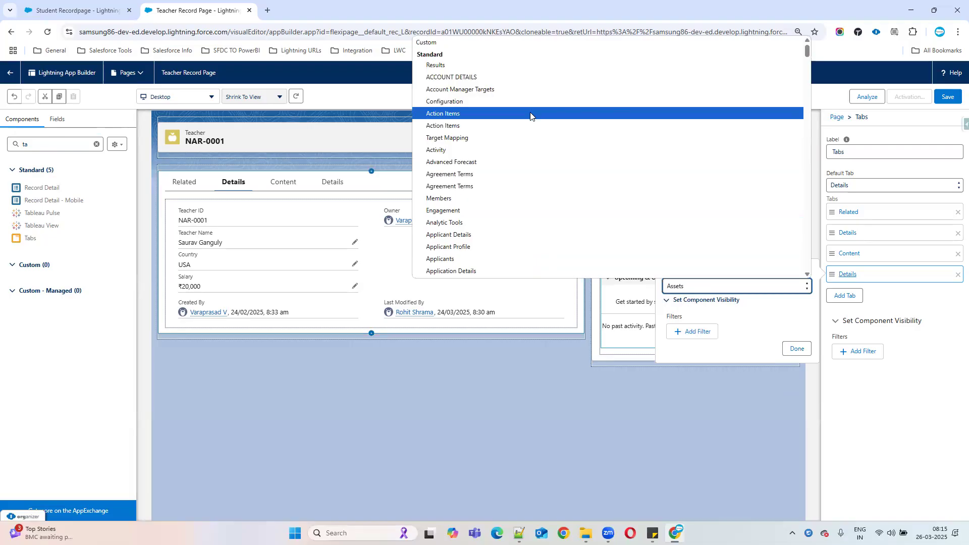
pyautogui.click(530, 42)
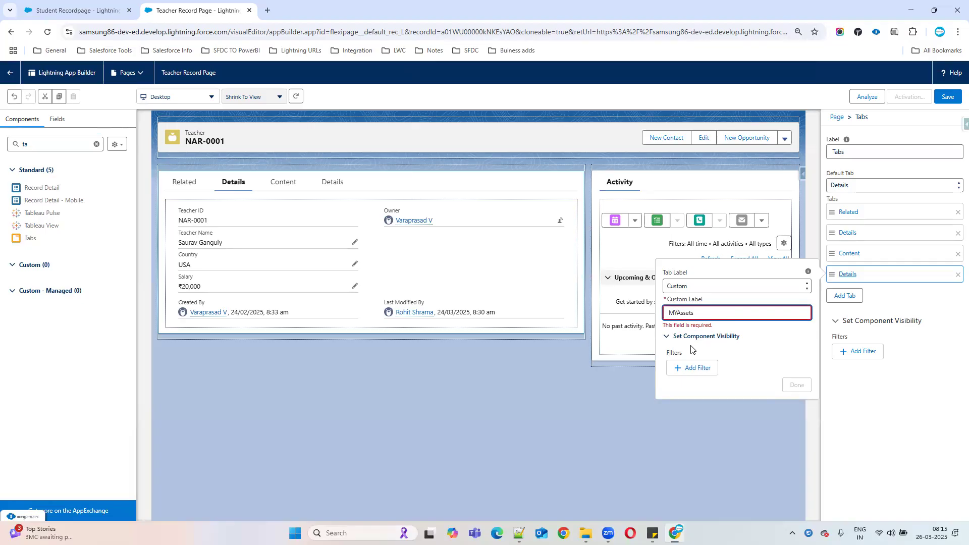
pyautogui.click(763, 337)
pyautogui.click(680, 314)
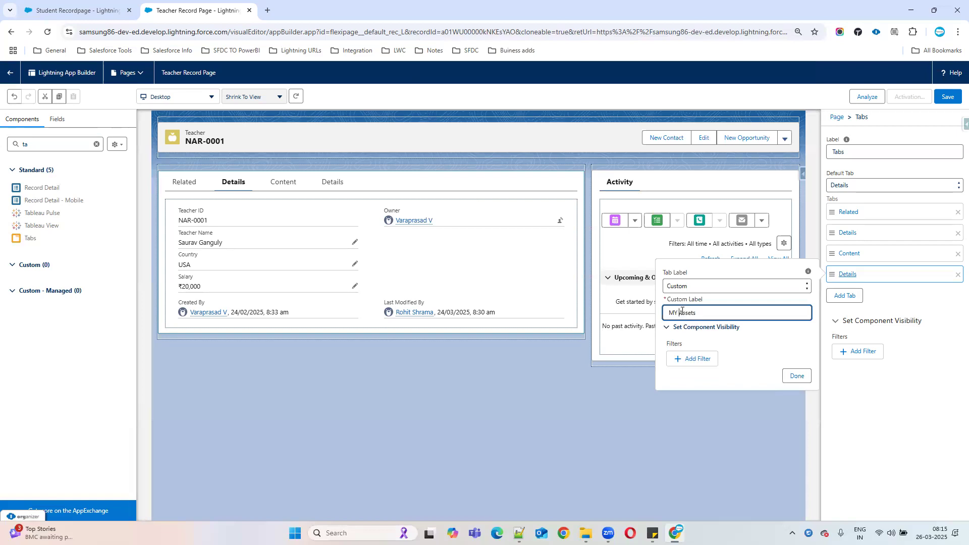
pyautogui.click(796, 377)
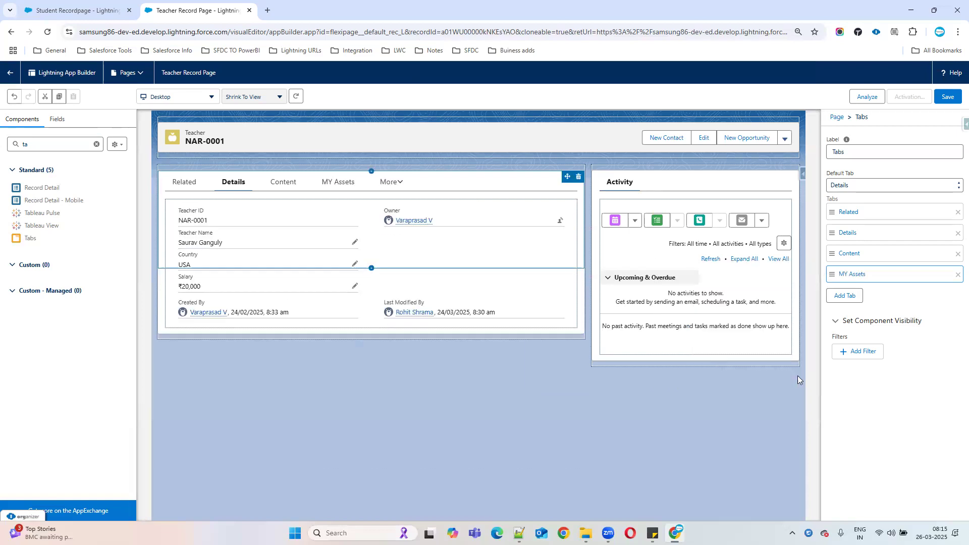
# Step: Place a Related List - Single component in the empty area of the MY Assets tab
pyautogui.click(337, 182)
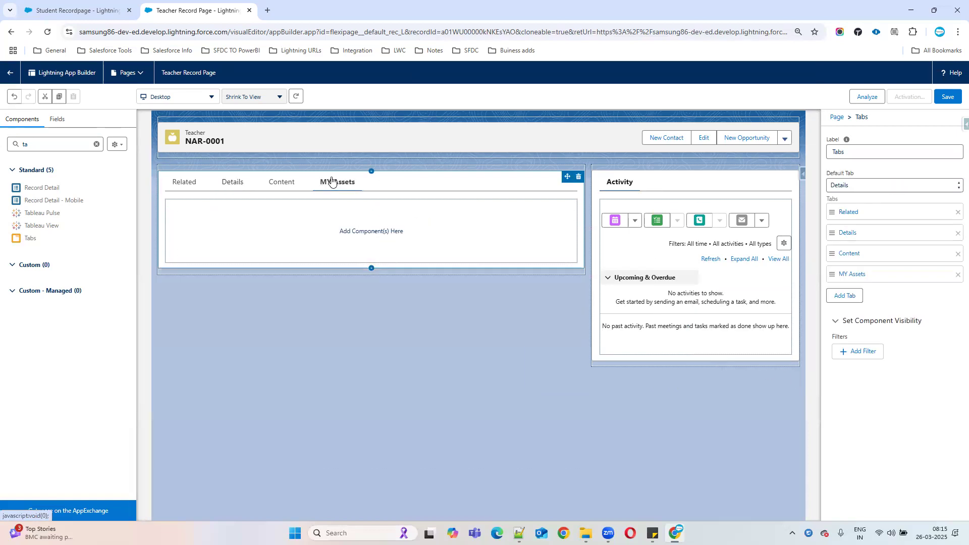
pyautogui.click(20, 145)
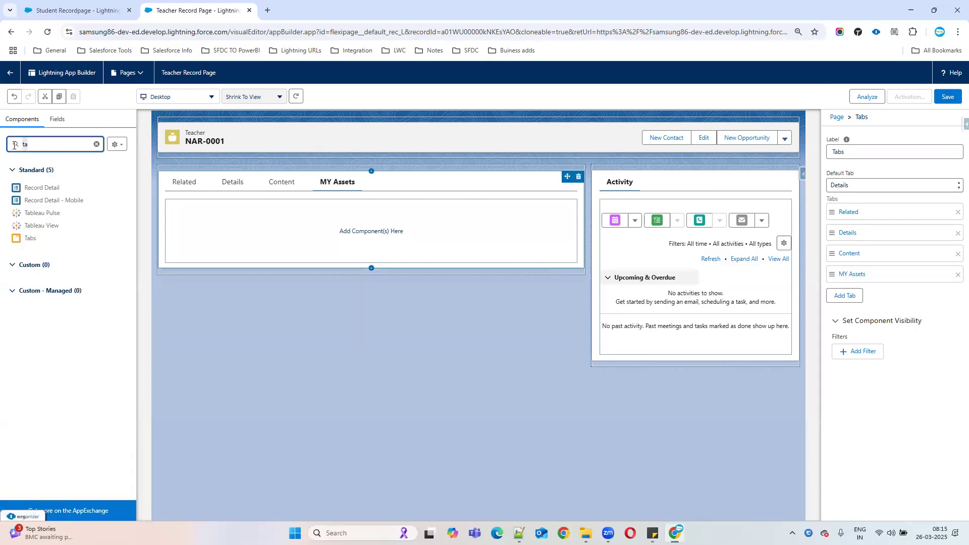
pyautogui.press('BackSpace')
pyautogui.press('BackSpace')
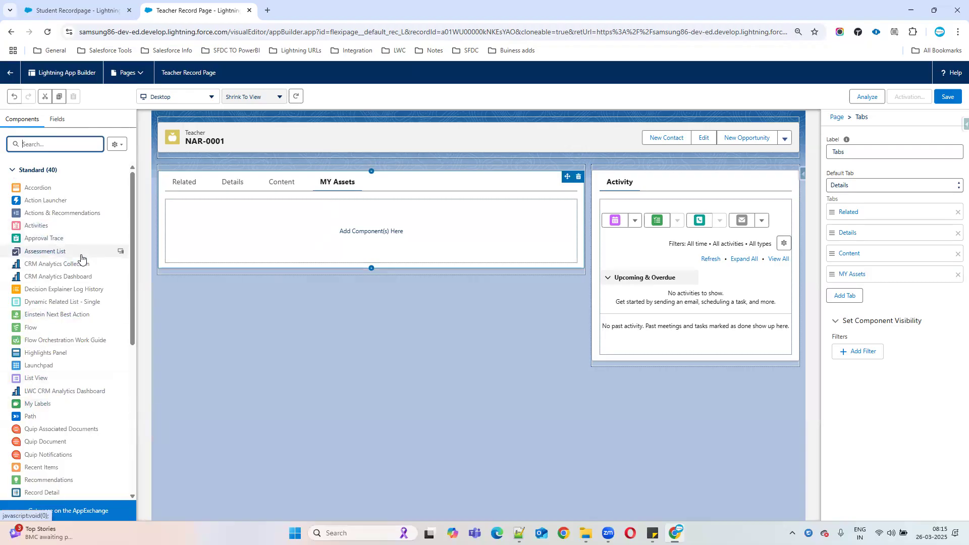
pyautogui.scroll(-4, 102, 360)
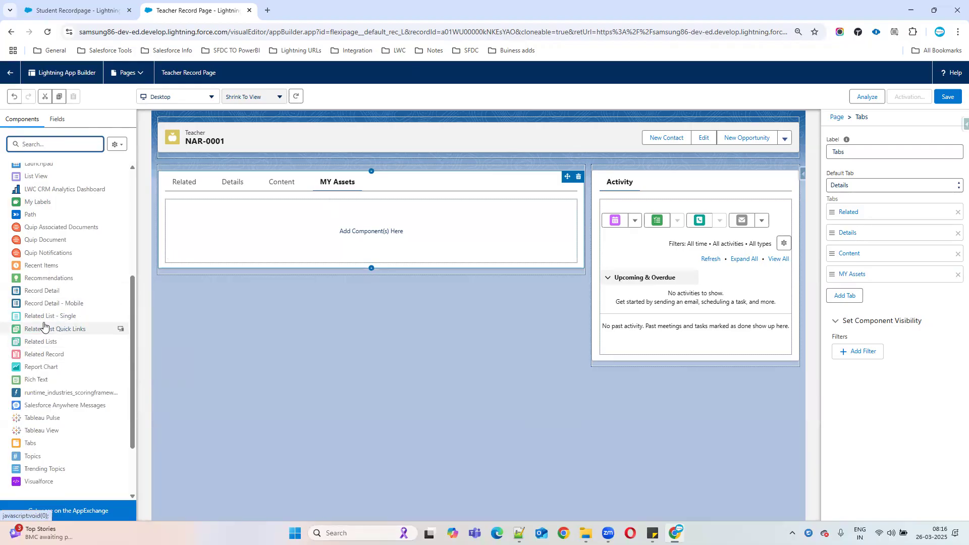
pyautogui.moveTo(54, 317); pyautogui.dragTo(320, 220)
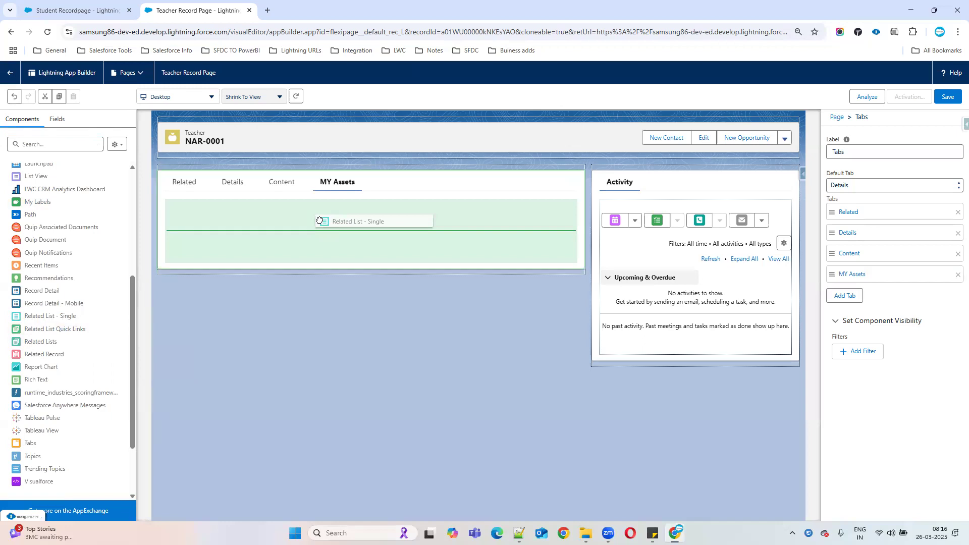
pyautogui.moveTo(320, 221); pyautogui.dragTo(336, 213)
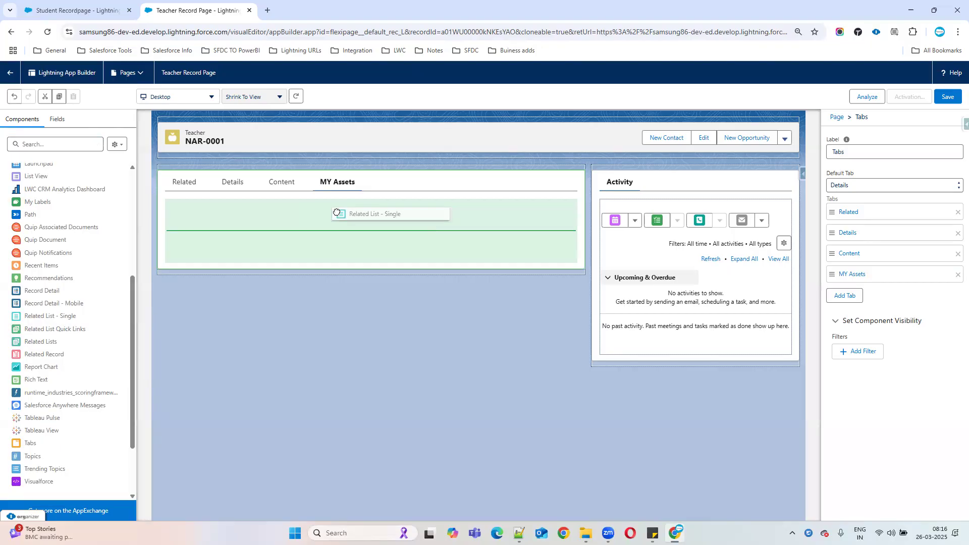
pyautogui.moveTo(336, 216); pyautogui.dragTo(331, 222)
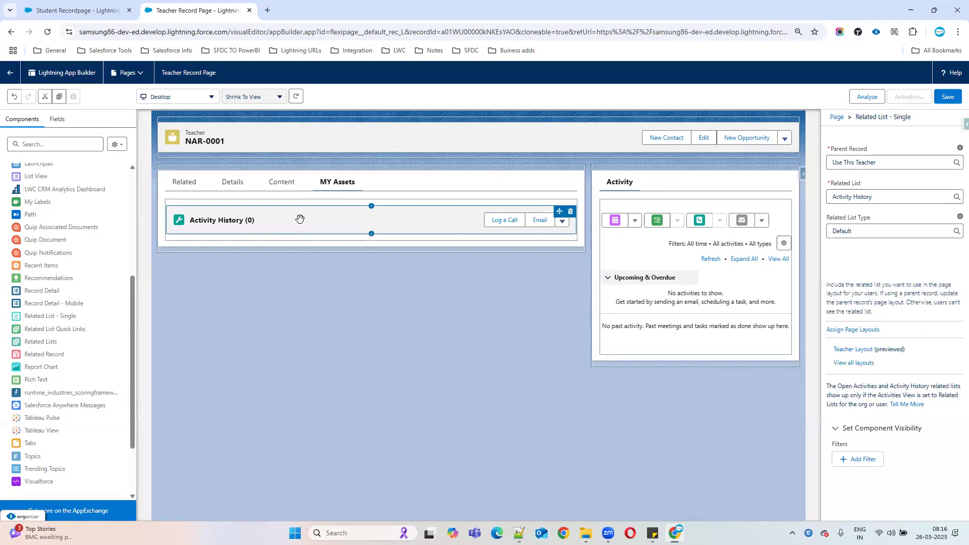
# Step: Set the new single related list component in the MY Assets tab to show the Students related list
pyautogui.click(940, 195)
pyautogui.click(765, 195)
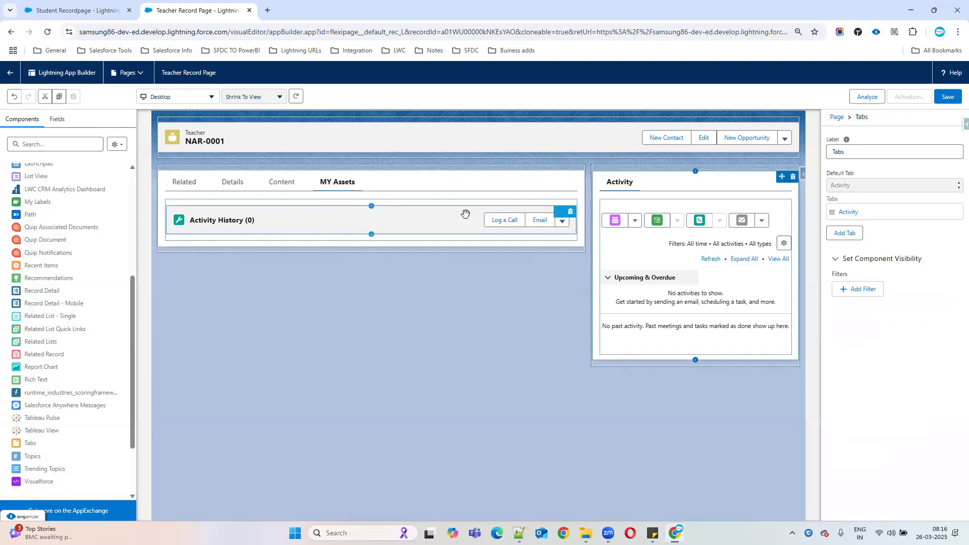
pyautogui.click(405, 217)
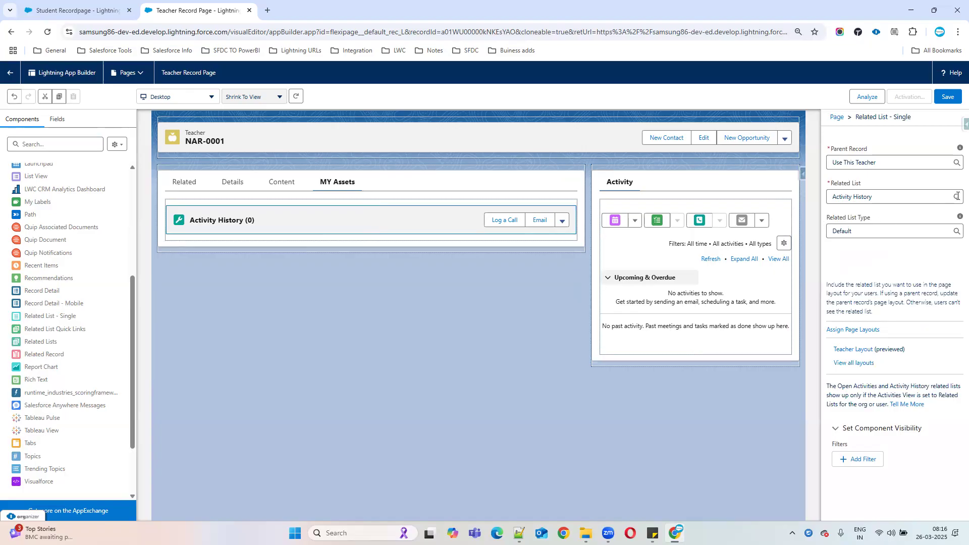
pyautogui.click(949, 197)
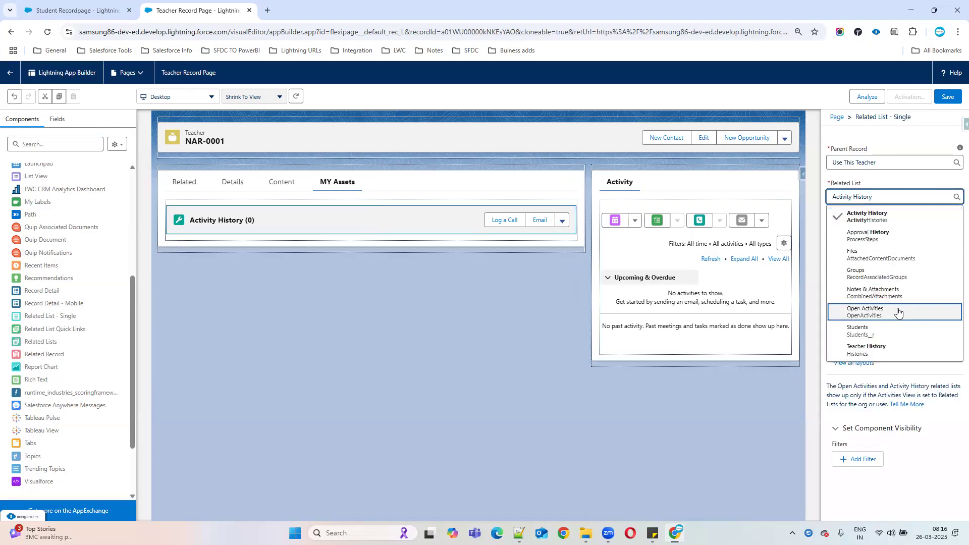
pyautogui.click(876, 331)
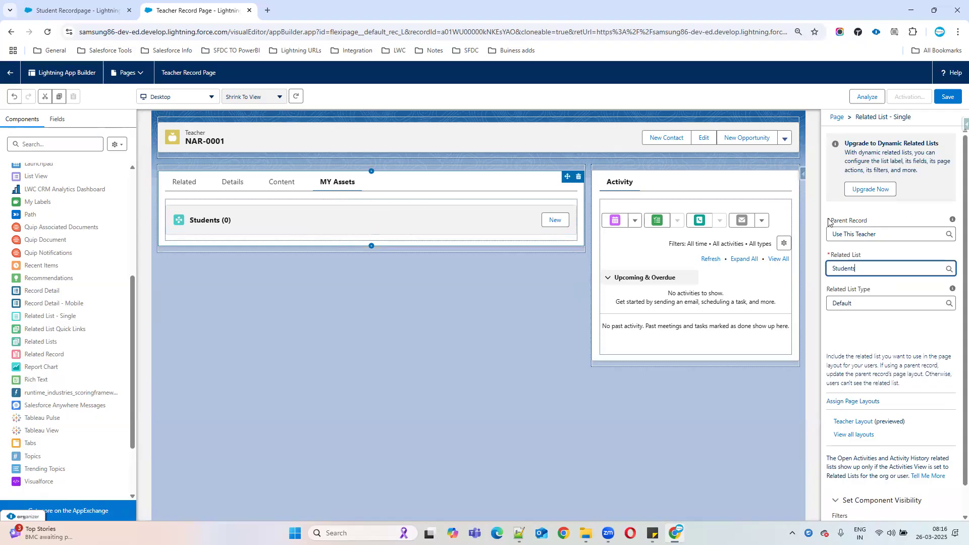
# Step: Rename the MY Assets tab to the custom label "MY Students" and show its contents on the page
pyautogui.click(338, 185)
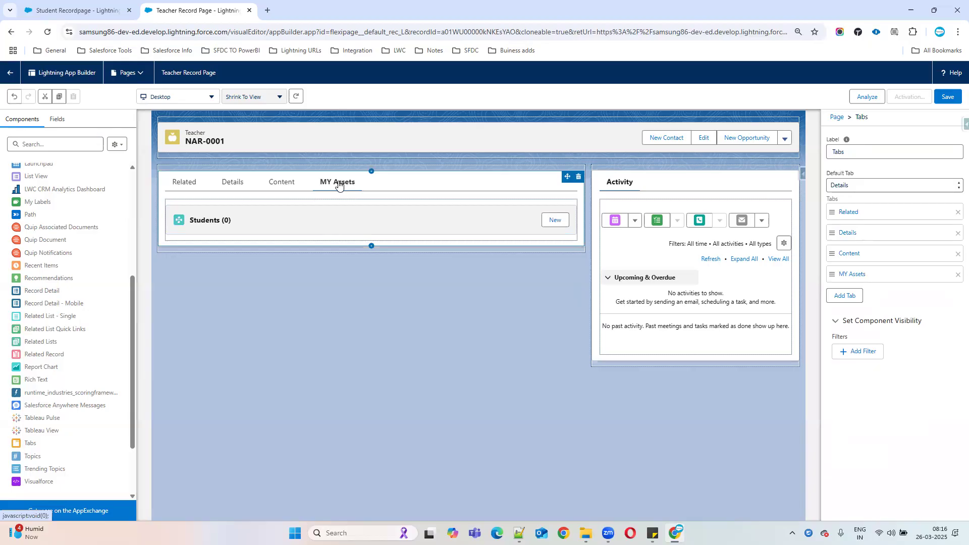
pyautogui.click(847, 277)
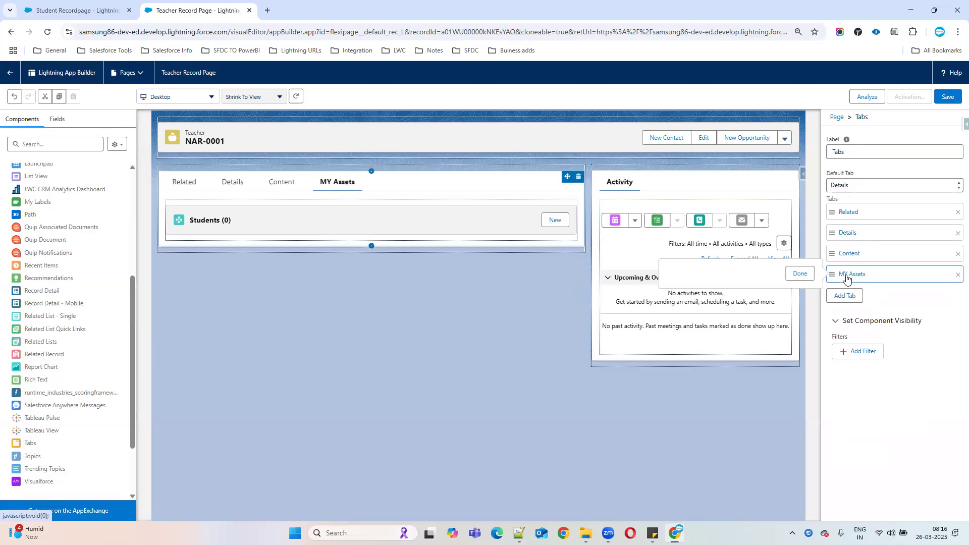
pyautogui.doubleClick(680, 313)
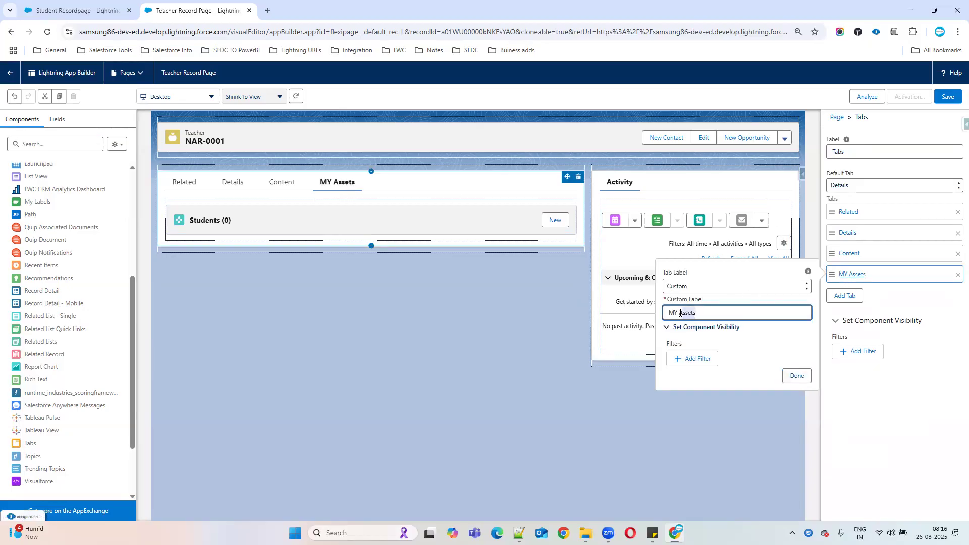
pyautogui.press('BackSpace')
pyautogui.click(797, 376)
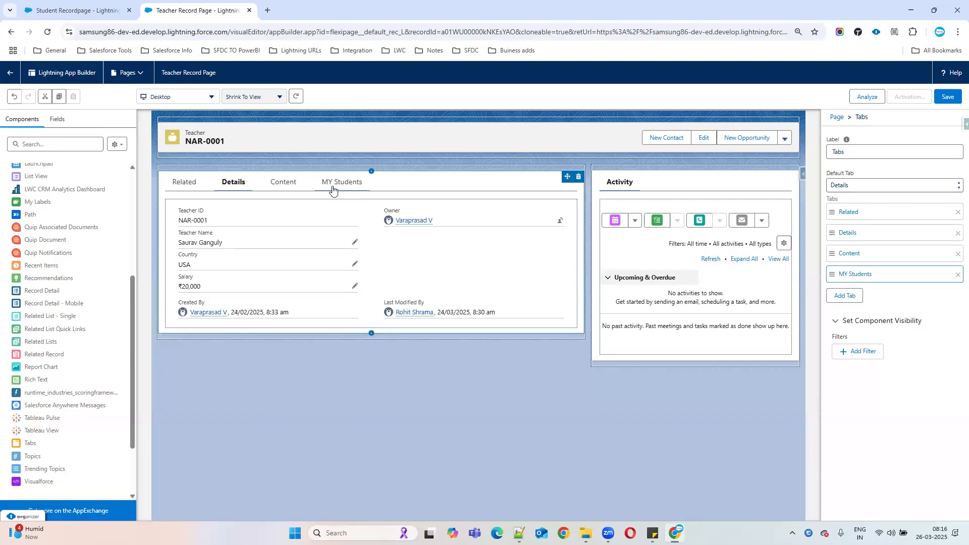
pyautogui.click(333, 183)
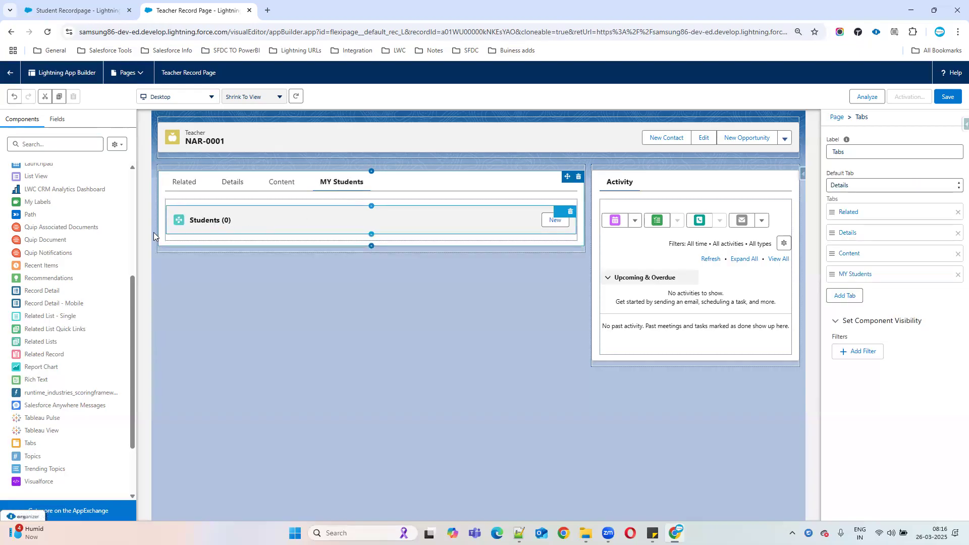
# Step: Place a Rich Text component in the empty area of the Content tab
pyautogui.click(279, 185)
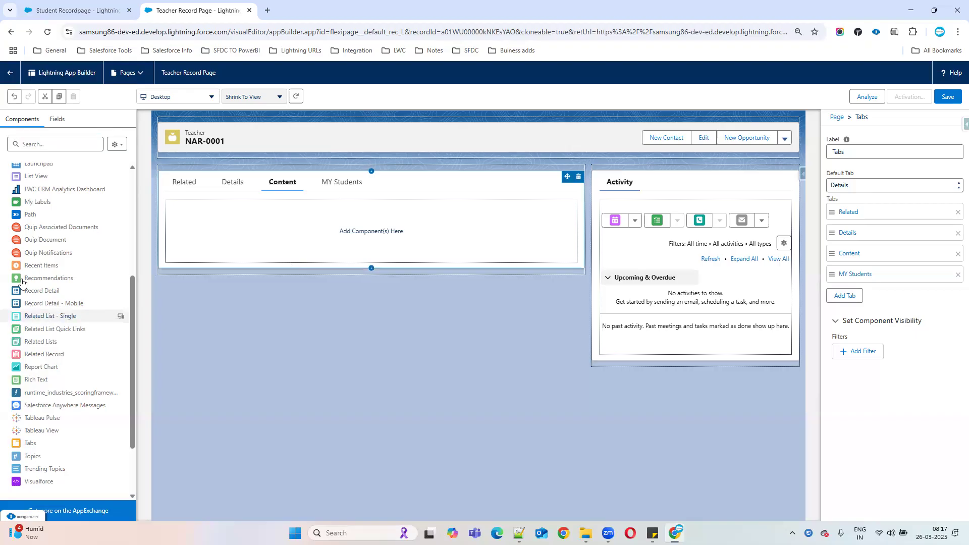
pyautogui.scroll(2, 70, 313)
pyautogui.scroll(1, 70, 313)
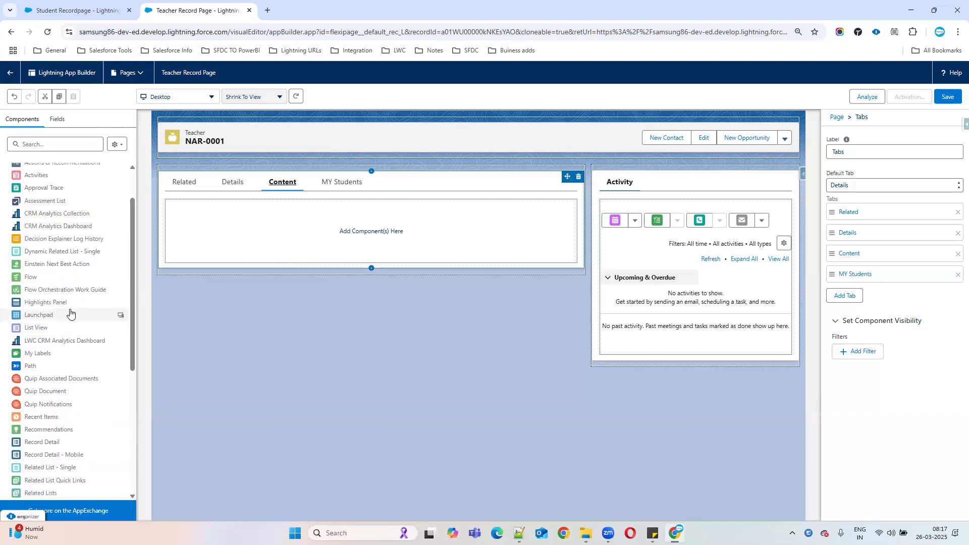
pyautogui.scroll(1, 70, 313)
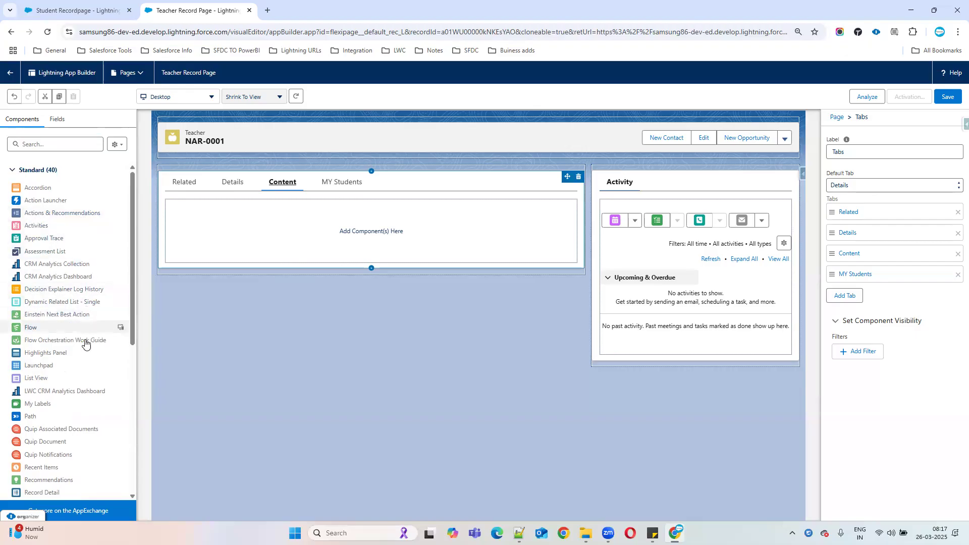
pyautogui.scroll(-1, 76, 376)
pyautogui.scroll(-1, 71, 376)
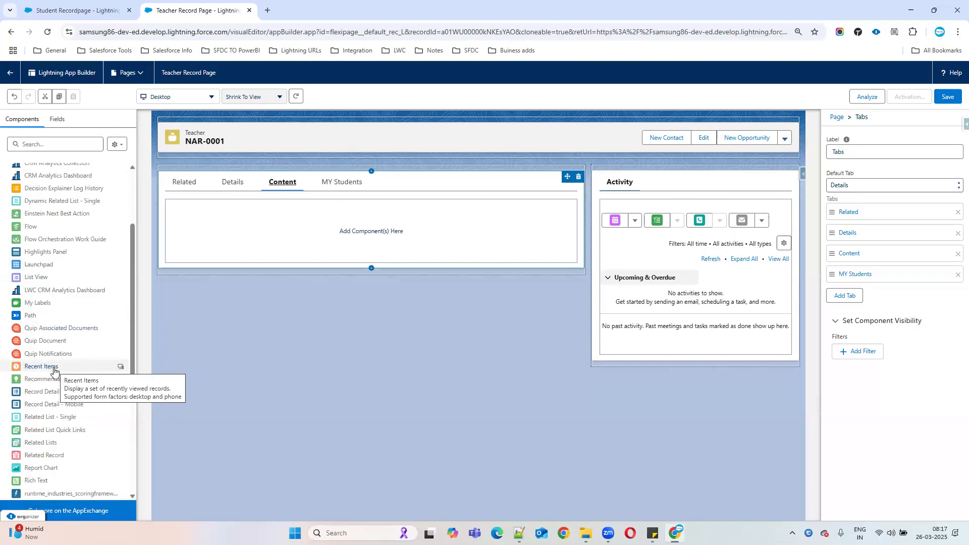
pyautogui.scroll(-2, 56, 378)
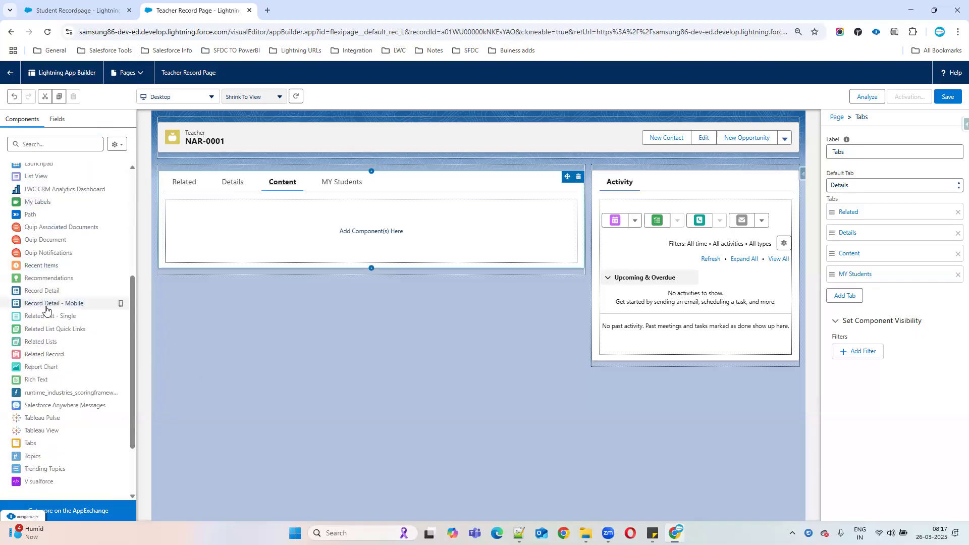
pyautogui.moveTo(58, 386); pyautogui.dragTo(256, 223)
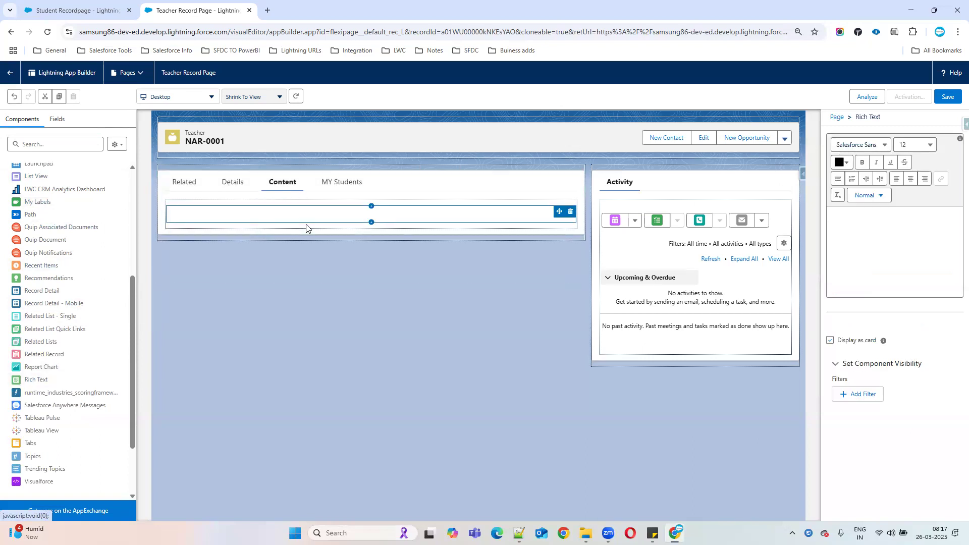
# Step: Enter "Here we can Techer Details" as the rich text and centre-align it
pyautogui.click(866, 236)
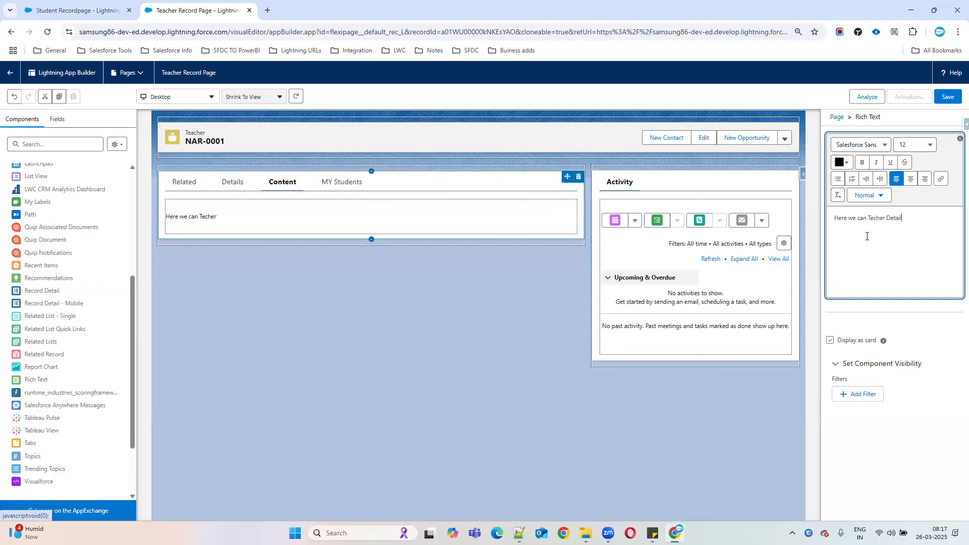
pyautogui.moveTo(911, 224); pyautogui.dragTo(826, 223)
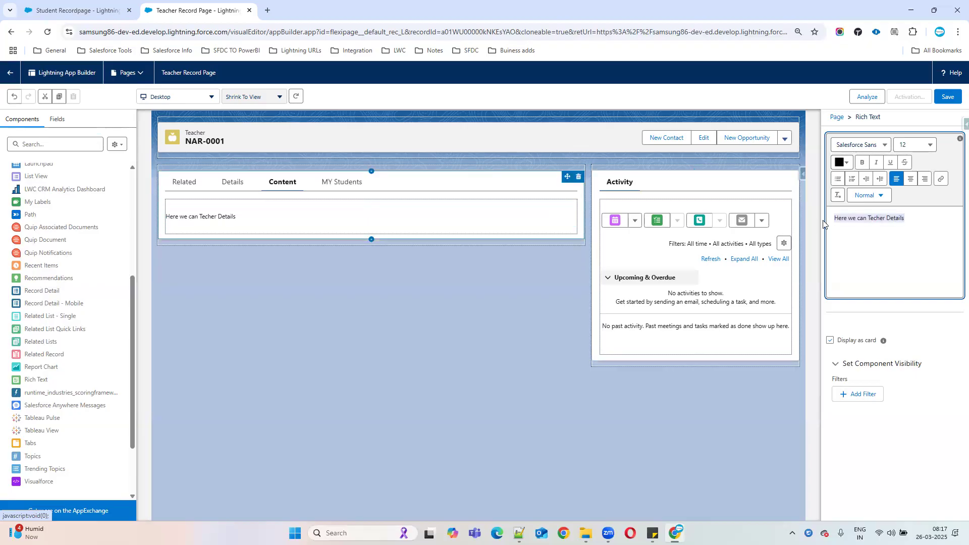
pyautogui.click(911, 179)
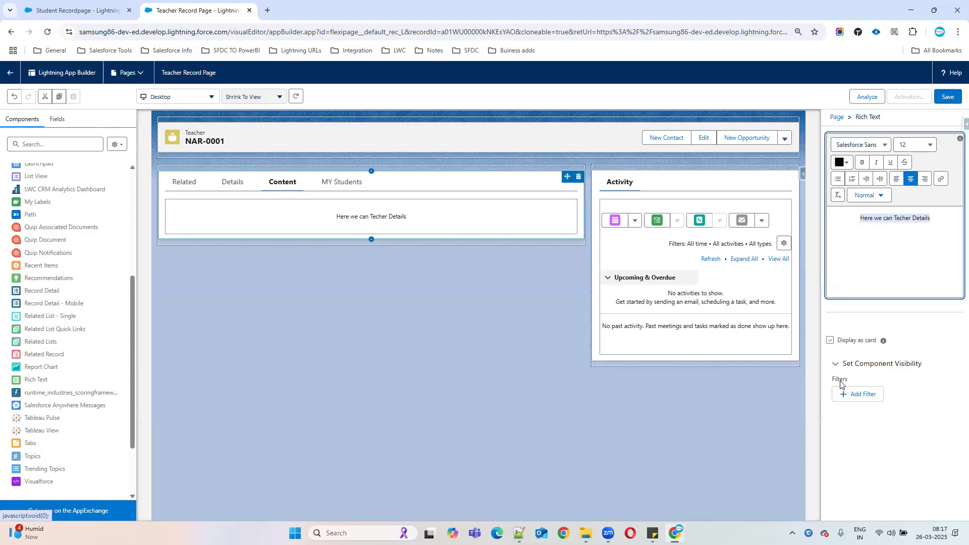
pyautogui.click(729, 427)
# Step: Check the contents of the MY Students, Content and Details tabs on the page preview
pyautogui.click(343, 182)
pyautogui.click(281, 183)
pyautogui.click(230, 185)
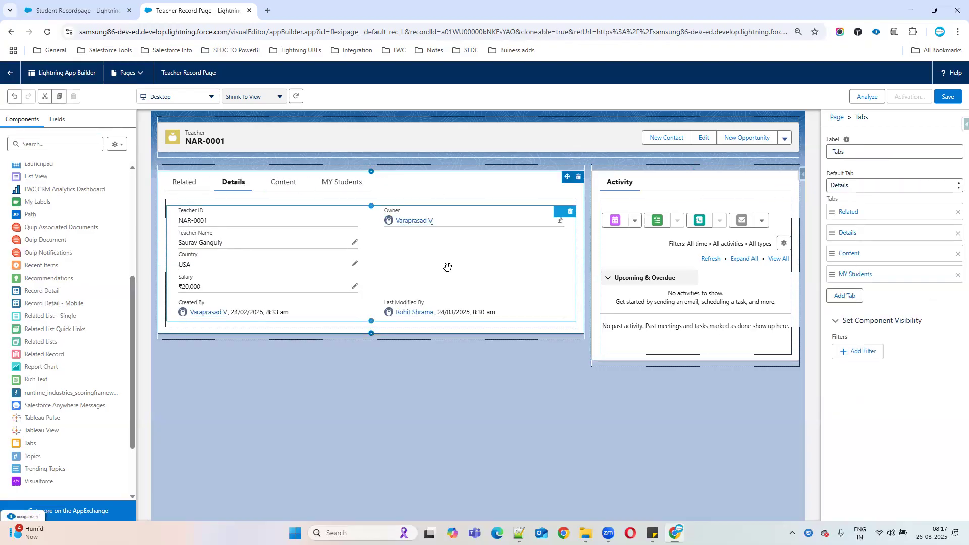
# Step: Place a Related List Quick Links component above the Students list in the MY Students tab
pyautogui.click(341, 183)
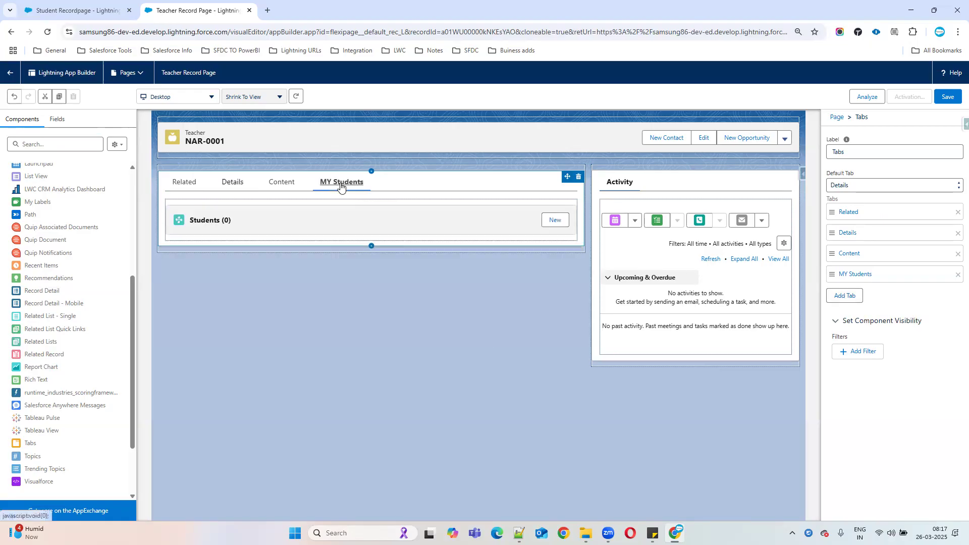
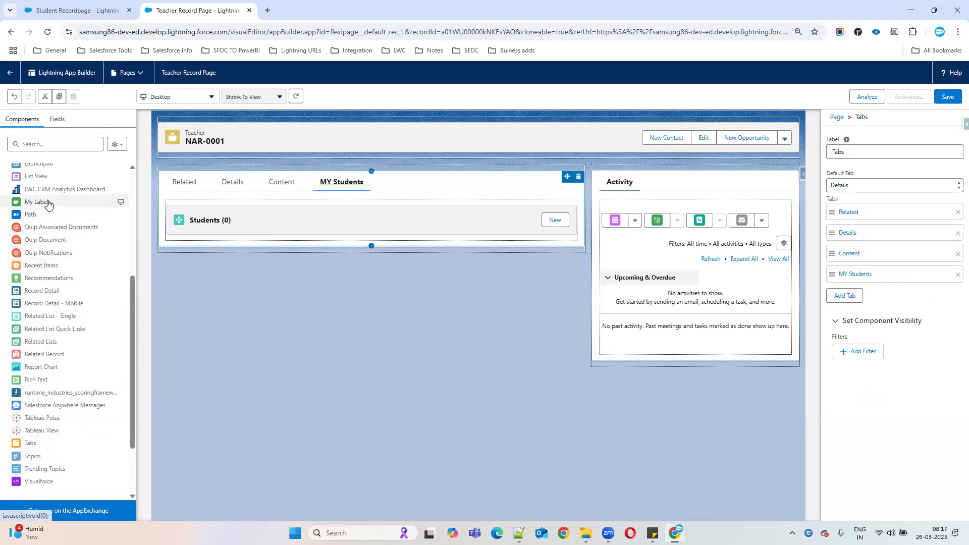
pyautogui.scroll(2, 68, 220)
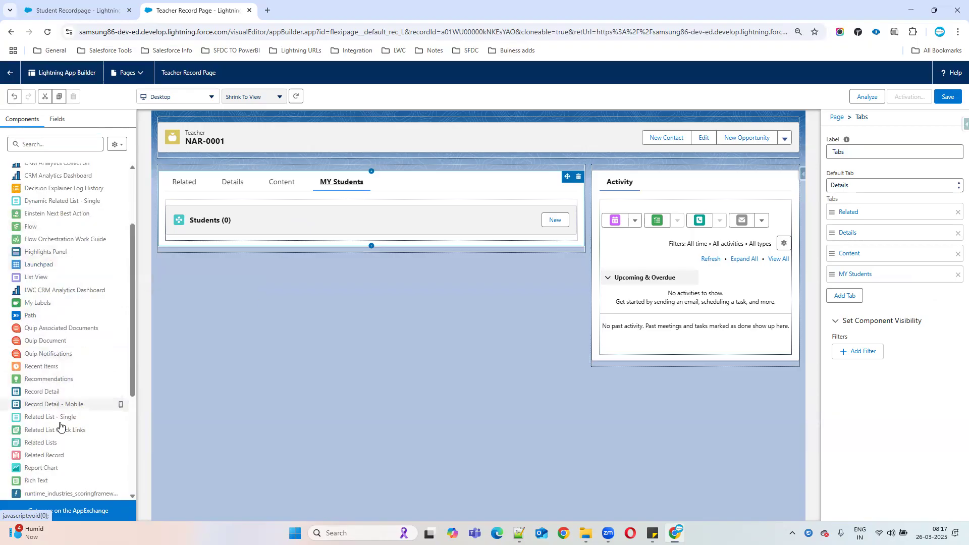
pyautogui.moveTo(55, 430); pyautogui.dragTo(305, 204)
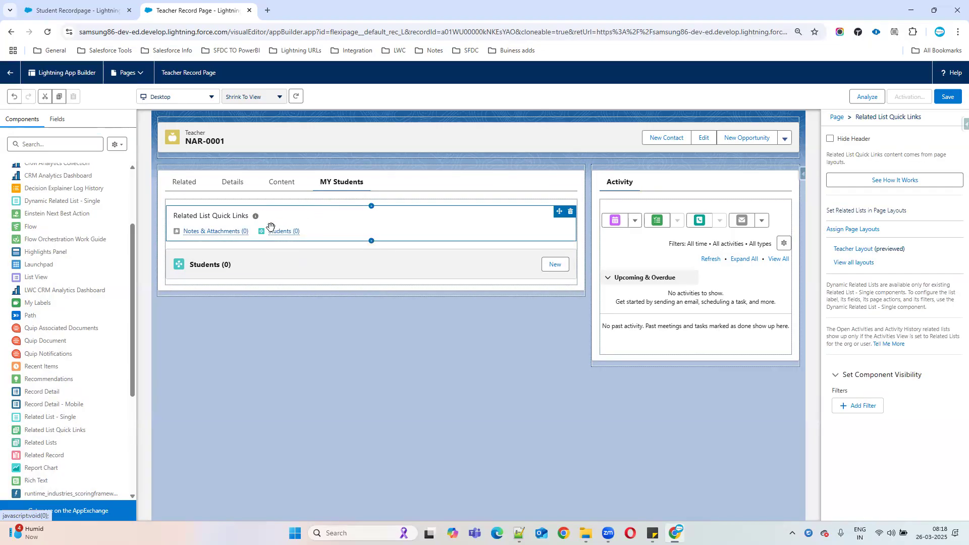
# Step: Review the Details, Content, Related and MY Students tabs on the Teacher page preview
pyautogui.click(232, 182)
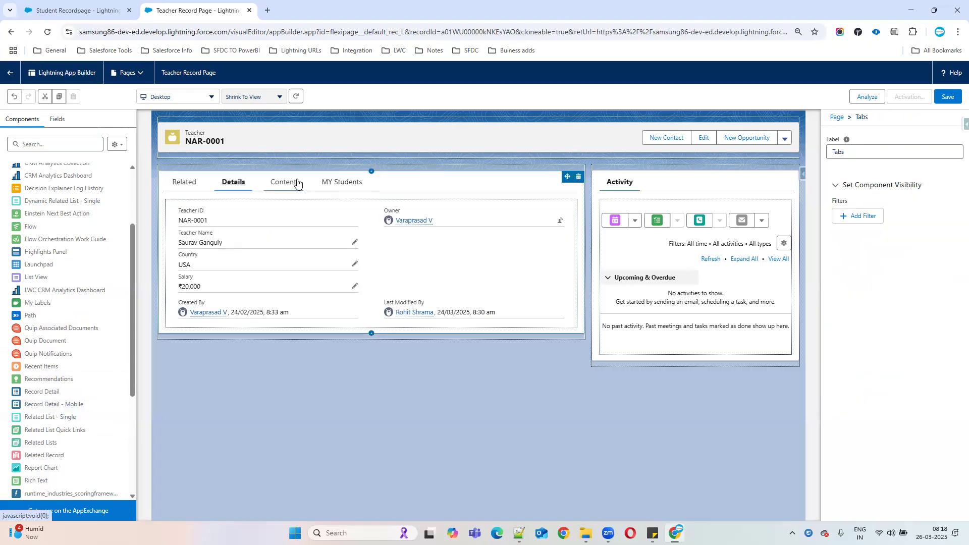
pyautogui.click(281, 182)
pyautogui.click(183, 182)
pyautogui.click(235, 183)
pyautogui.click(282, 183)
pyautogui.click(346, 185)
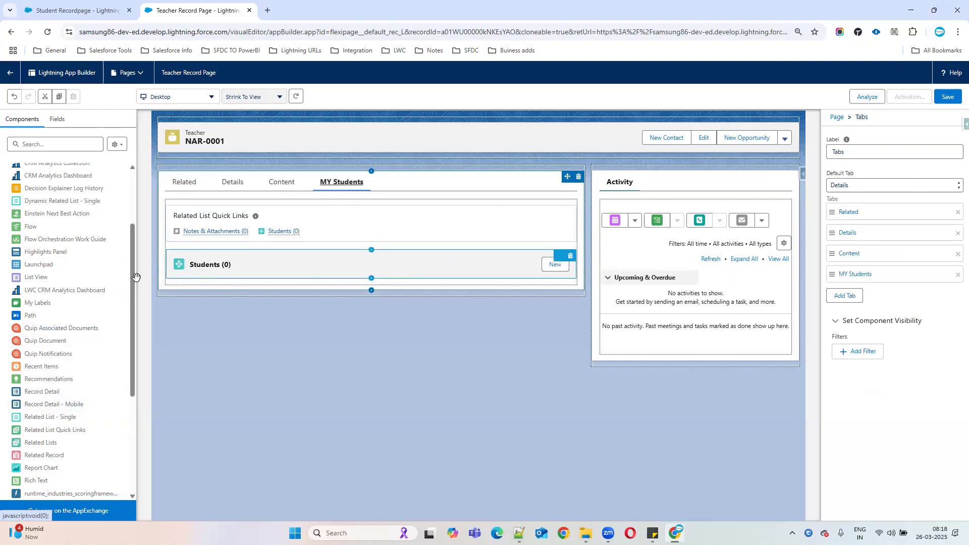
# Step: Look through the list of available components down to the Custom and Custom - Managed sections
pyautogui.scroll(4, 70, 227)
pyautogui.scroll(-5, 71, 252)
pyautogui.scroll(1, 66, 266)
pyautogui.scroll(-3, 66, 266)
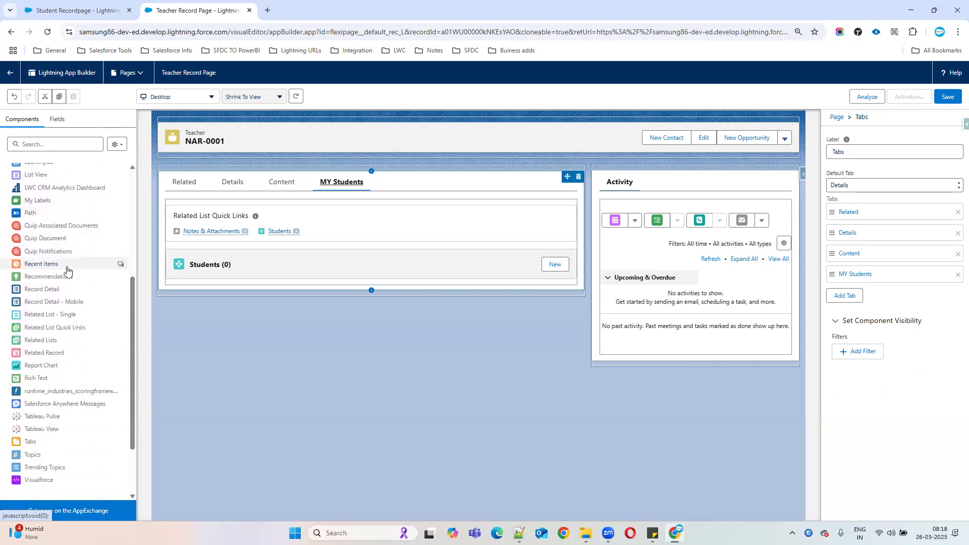
pyautogui.moveTo(131, 402); pyautogui.dragTo(131, 404)
pyautogui.scroll(-1, 132, 404)
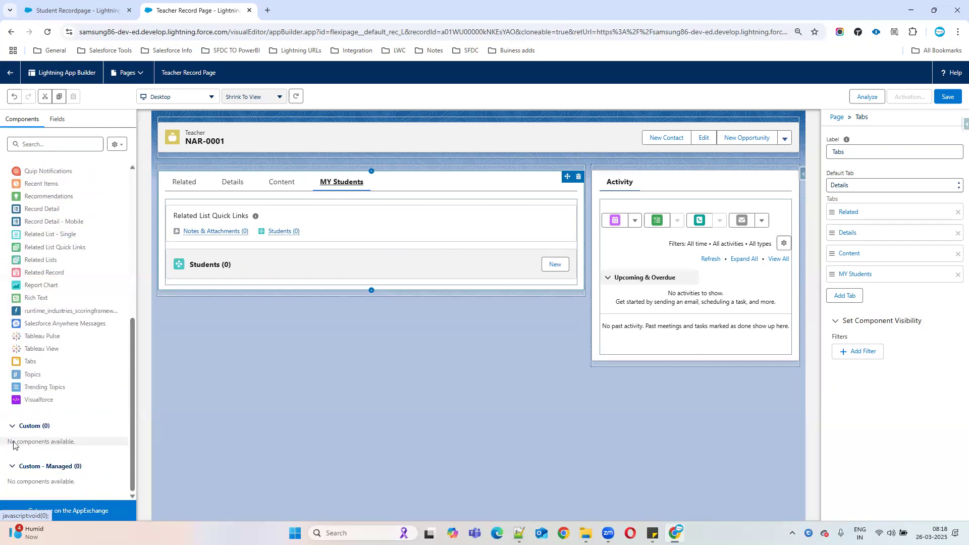
pyautogui.click(239, 214)
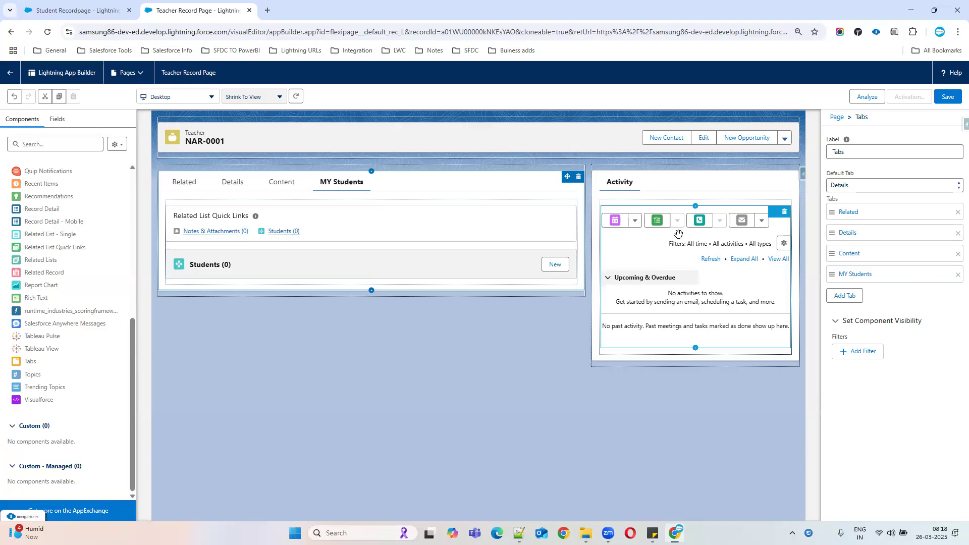
# Step: Save the Teacher Record Page and activate it as the org default for desktop and phone
pyautogui.click(947, 99)
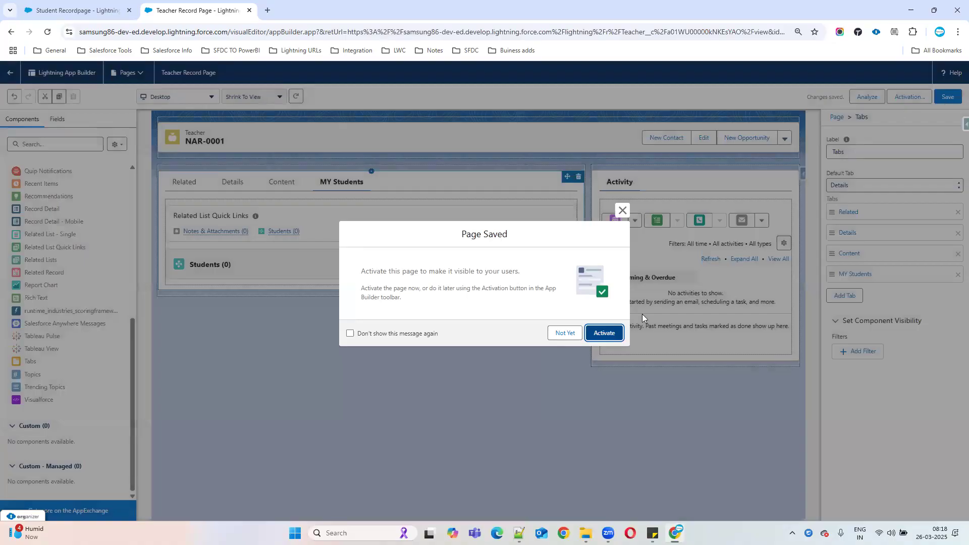
pyautogui.click(605, 335)
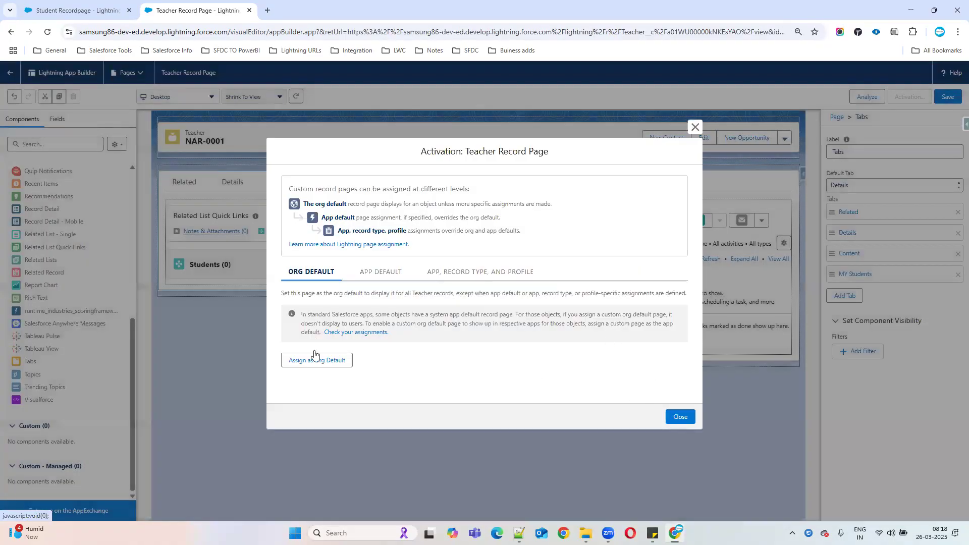
pyautogui.click(316, 360)
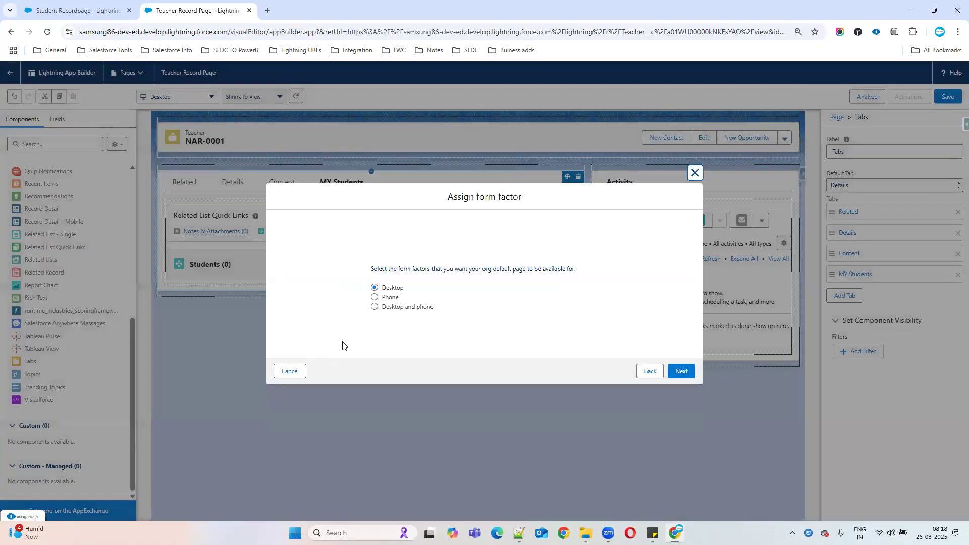
pyautogui.click(401, 309)
pyautogui.click(680, 373)
pyautogui.click(681, 352)
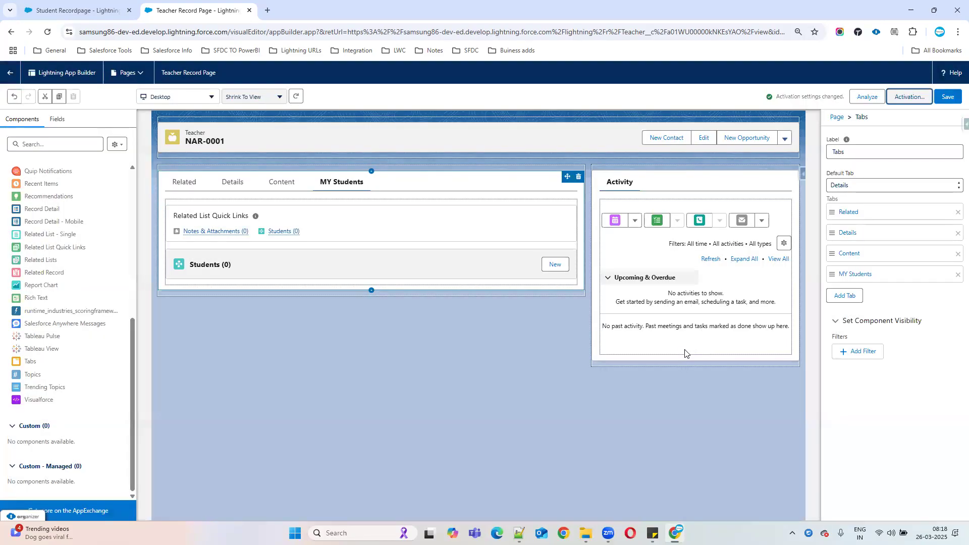
# Step: Return to the Teachers list, open the first teacher record and check its Content and MY Students tabs
pyautogui.click(53, 7)
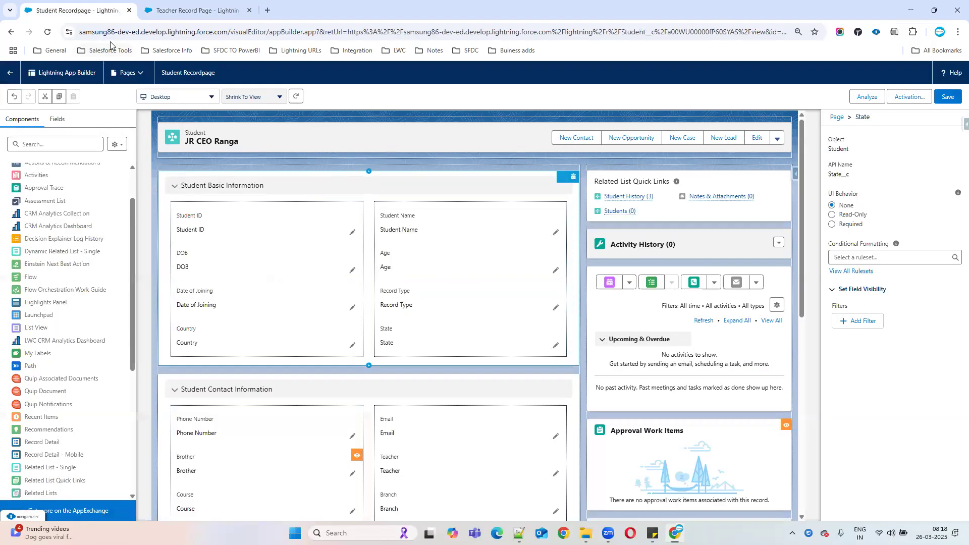
pyautogui.click(197, 10)
pyautogui.click(12, 74)
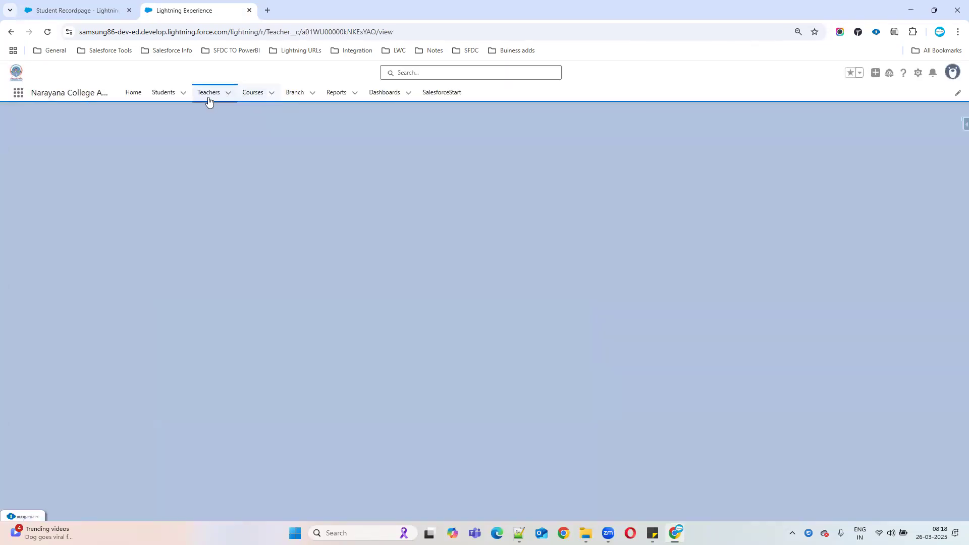
pyautogui.click(208, 93)
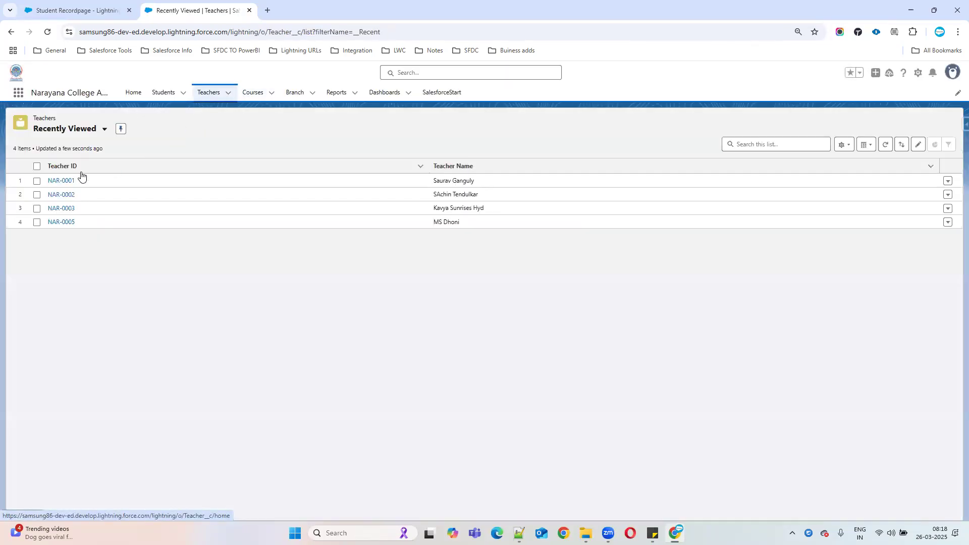
pyautogui.click(56, 181)
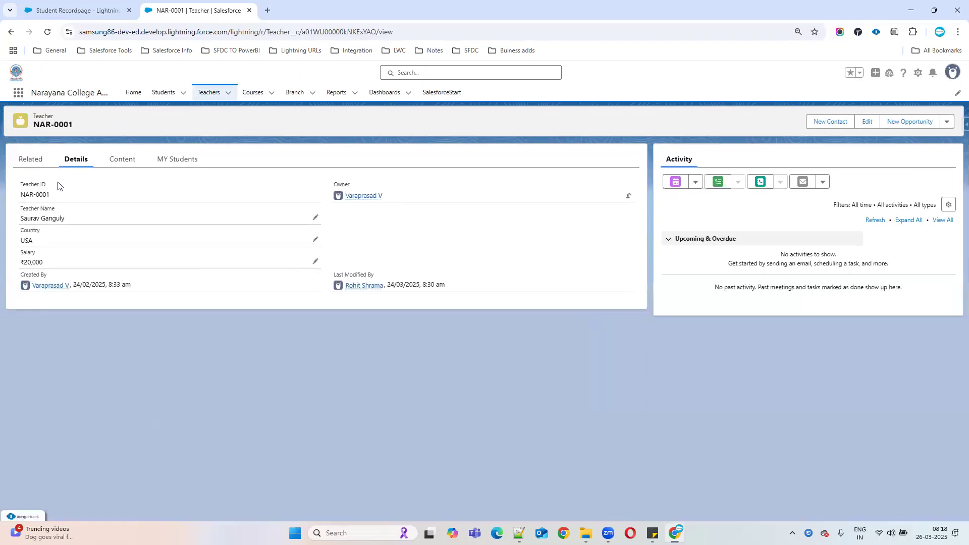
pyautogui.click(121, 161)
pyautogui.moveTo(290, 190); pyautogui.dragTo(493, 191)
pyautogui.click(194, 160)
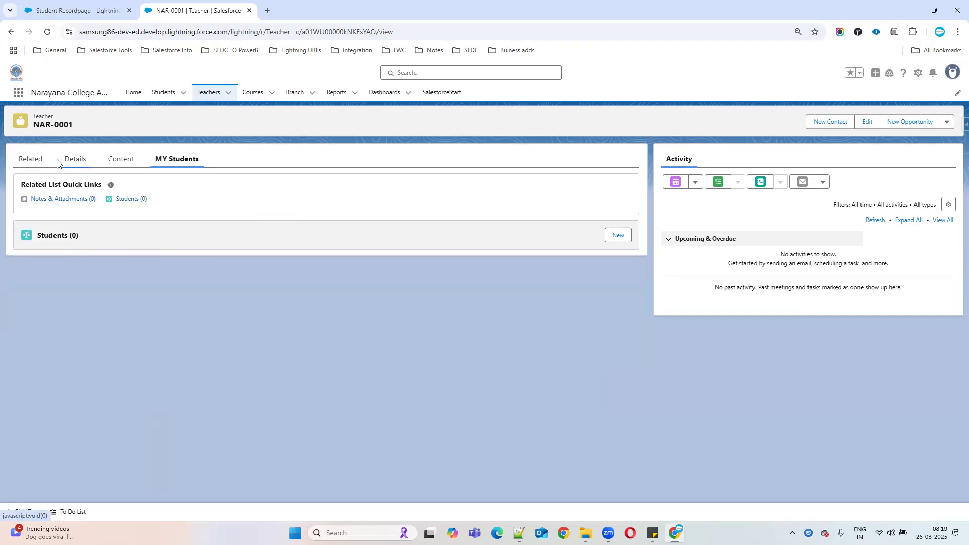
# Step: Open the third teacher record from the Teachers list and check its MY Students tab
pyautogui.click(209, 94)
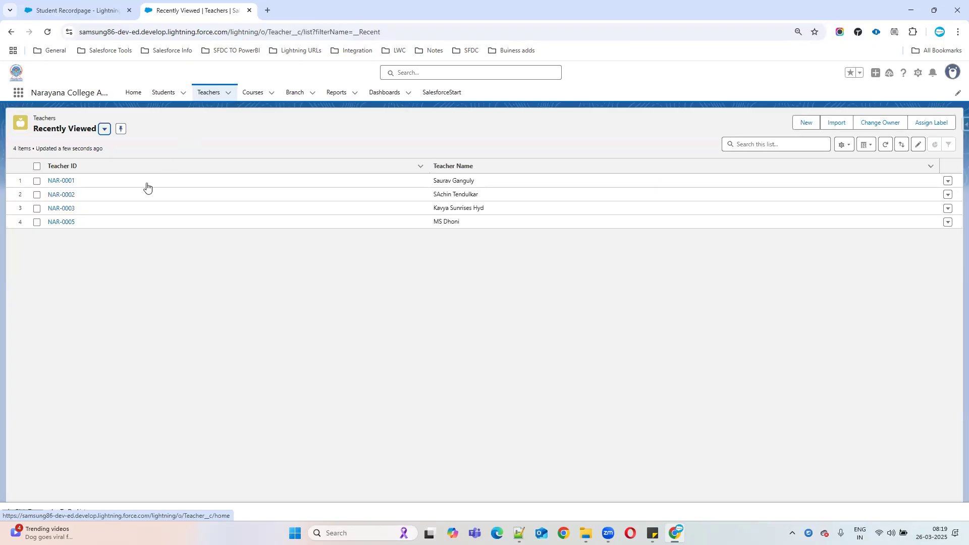
pyautogui.click(56, 208)
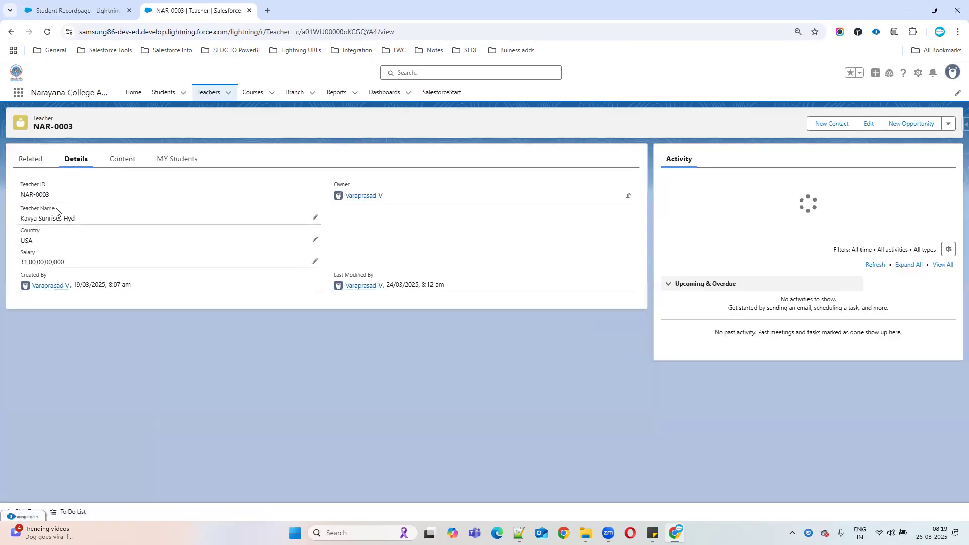
pyautogui.click(179, 160)
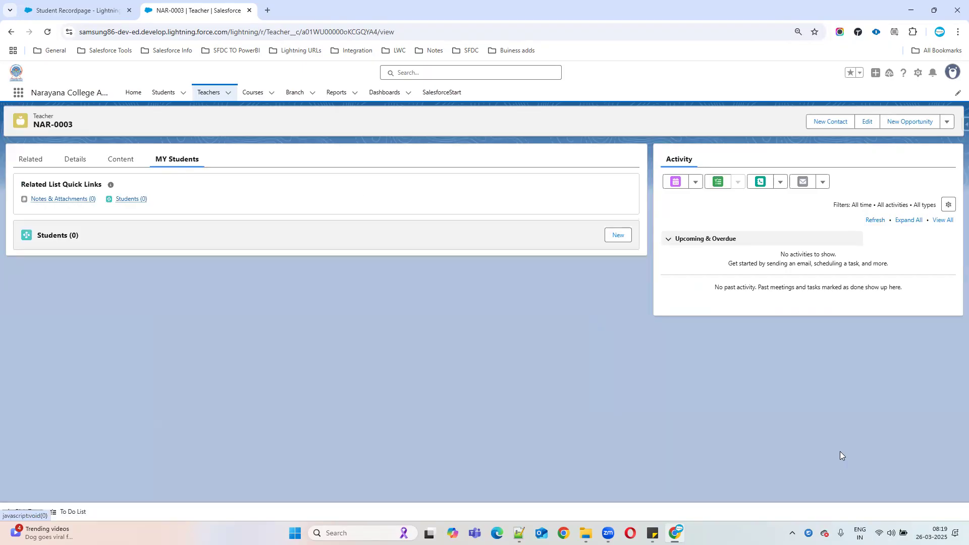
pyautogui.click(98, 11)
pyautogui.click(178, 11)
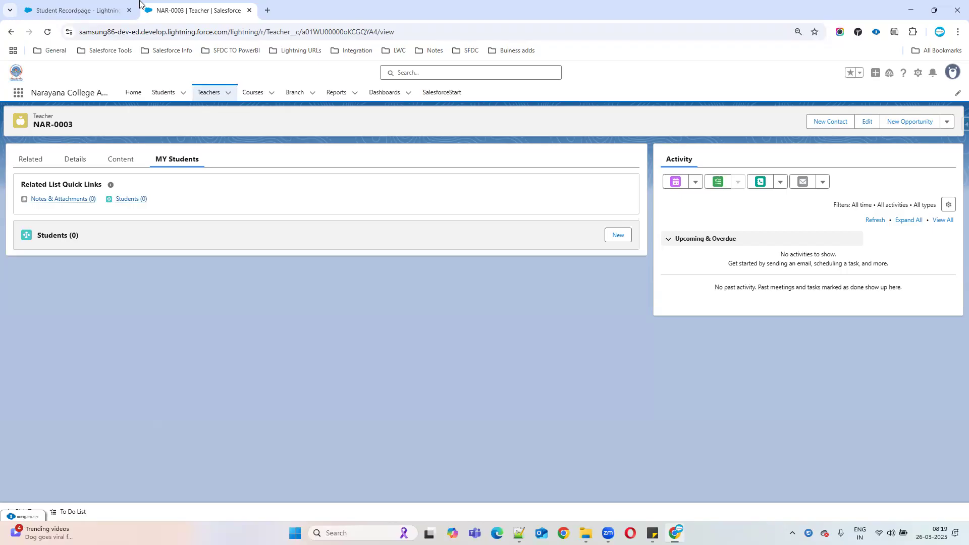
pyautogui.click(116, 10)
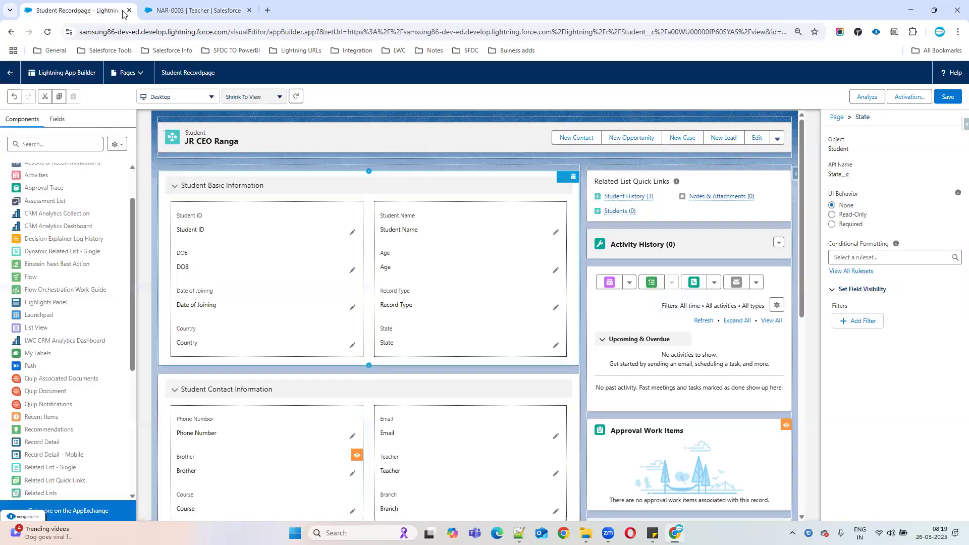
pyautogui.click(179, 10)
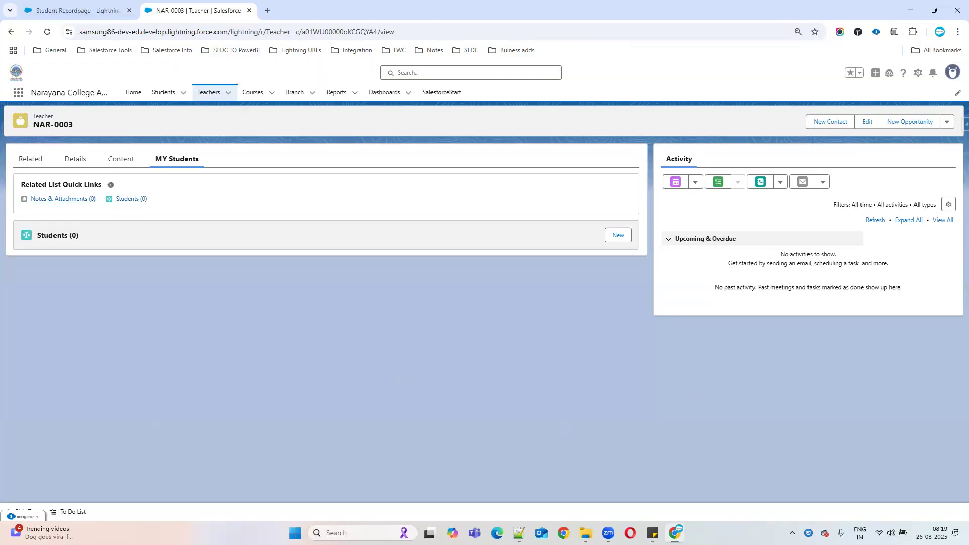
pyautogui.hotkey('alt', 'Tab')
pyautogui.scroll(-3, 954, 328)
pyautogui.moveTo(953, 349); pyautogui.dragTo(954, 136)
pyautogui.click(910, 5)
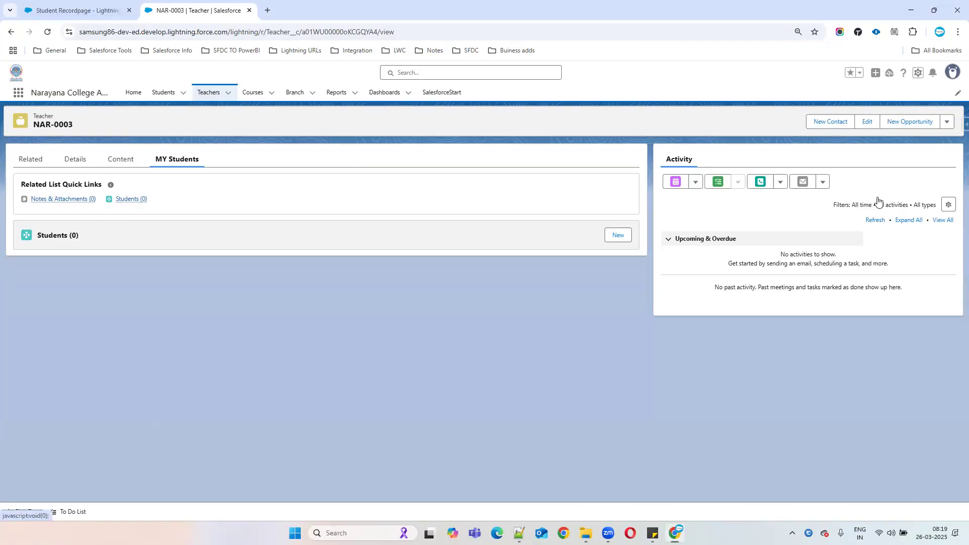
# Step: Open the Developer Console and go to the Lightning App Builder notes at the end of AdminNotes.vfp
pyautogui.click(918, 72)
pyautogui.click(871, 163)
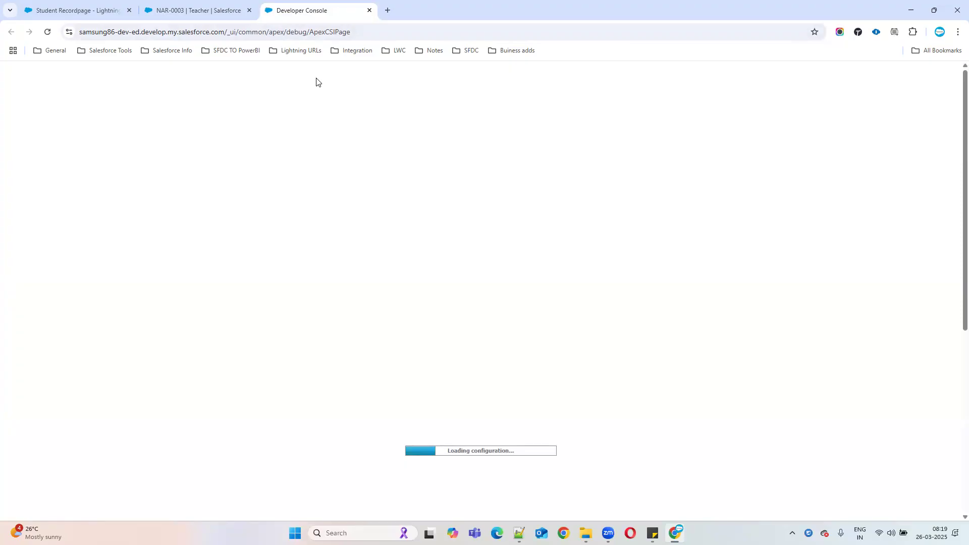
pyautogui.click(205, 11)
pyautogui.click(303, 10)
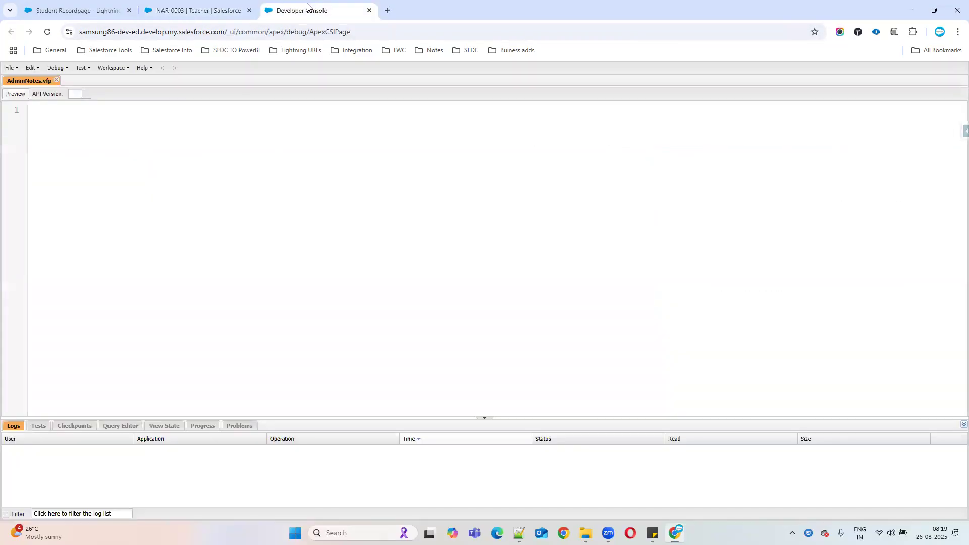
pyautogui.scroll(-3, 240, 199)
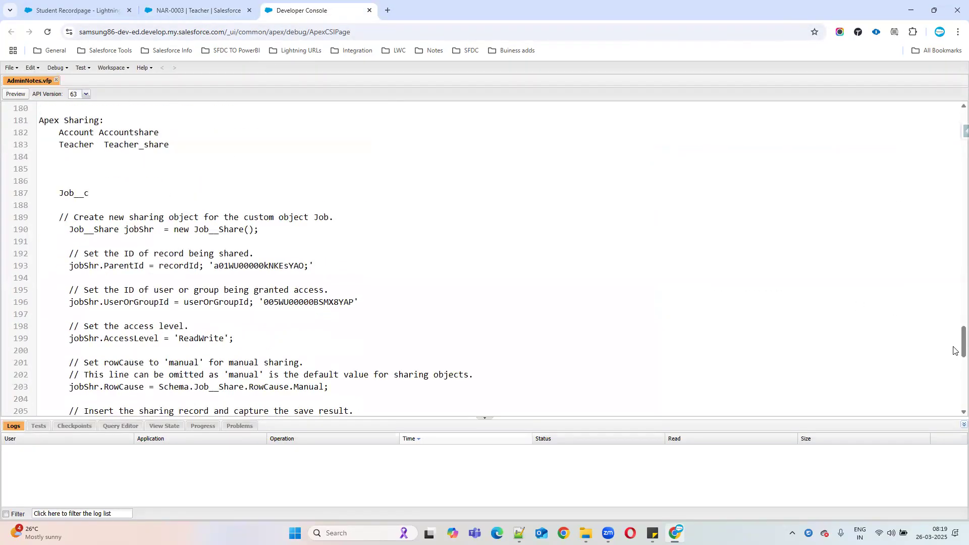
pyautogui.scroll(-3, 954, 373)
pyautogui.scroll(-5, 954, 373)
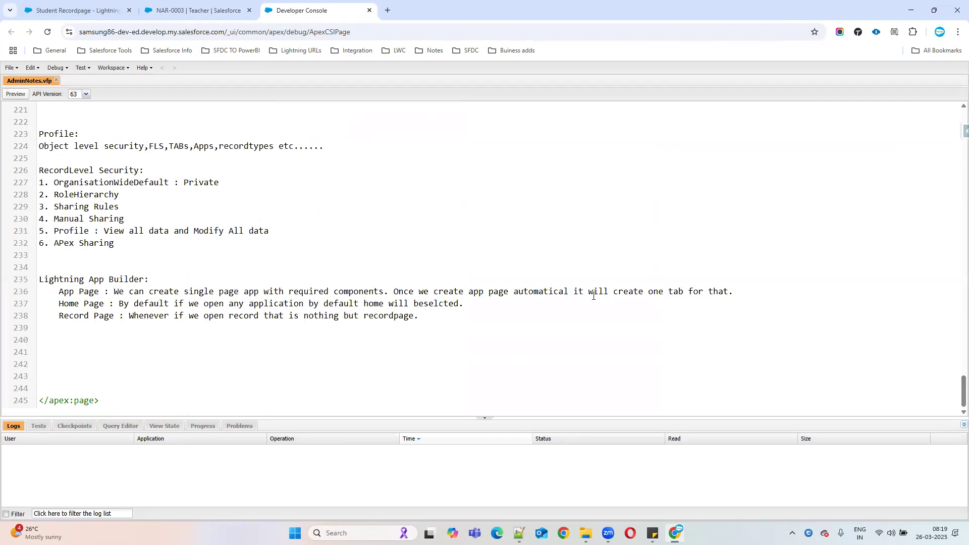
# Step: Add the heading "Reports ANd DashBoards:" below the Record Page note, separated by blank lines
pyautogui.click(447, 315)
pyautogui.press('Return')
pyautogui.press('Return')
pyautogui.press('Return')
pyautogui.write('Rep')
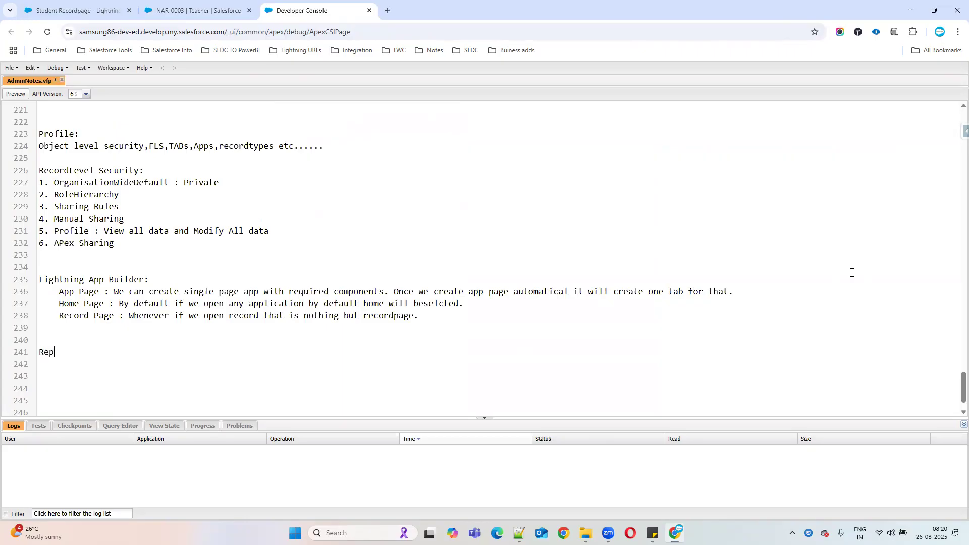
pyautogui.write('orts ANd DashBoards:')
# Step: Below the reports heading, add the note "Reports : We are displaying data in ot table format."
pyautogui.press('Return')
pyautogui.press('Return')
pyautogui.write('Recor')
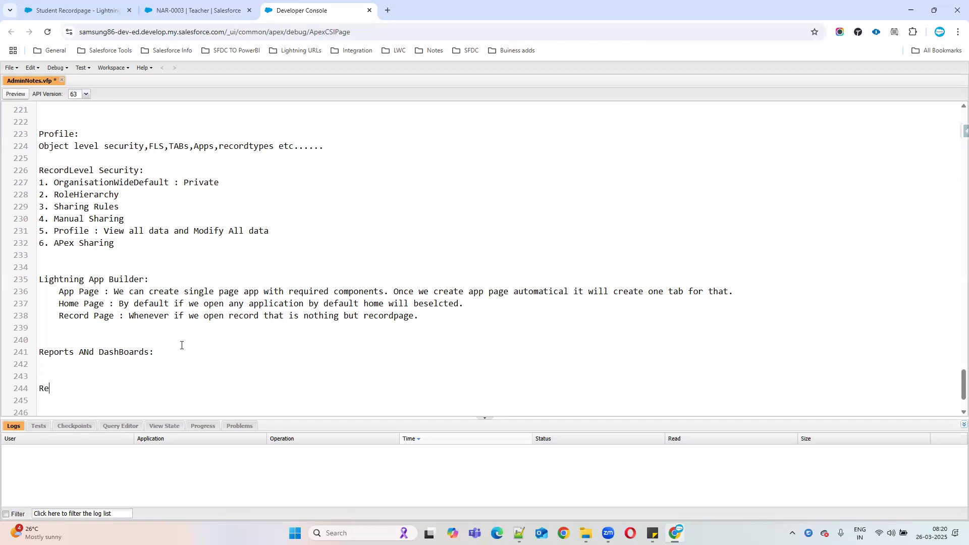
pyautogui.press('BackSpace')
pyautogui.press('BackSpace')
pyautogui.press('BackSpace')
pyautogui.write('port')
pyautogui.click(70, 386)
pyautogui.write('s :  We are displaying data in ot table format.')
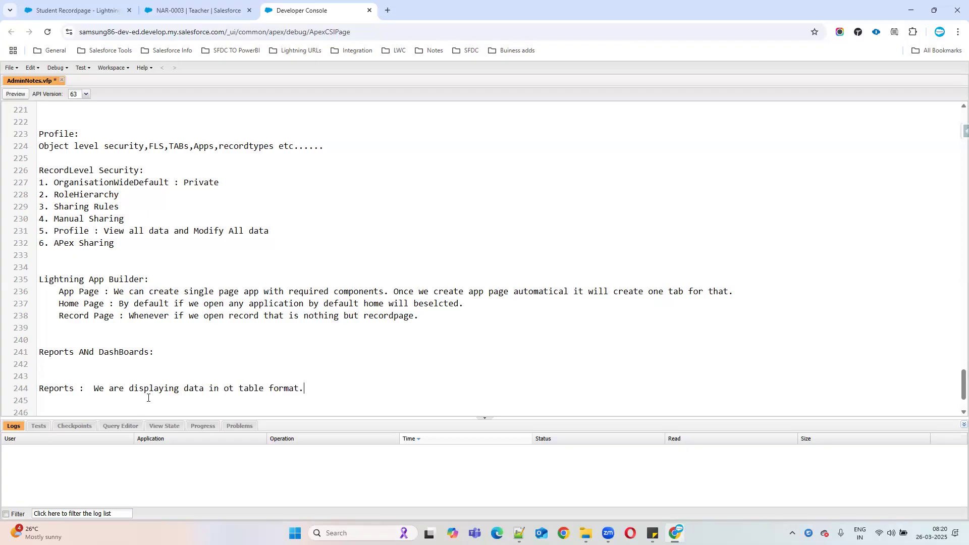
# Step: Insert a "Report Type :" line above the Reports note and correct "ot" to "the" in that note
pyautogui.scroll(-1, 69, 376)
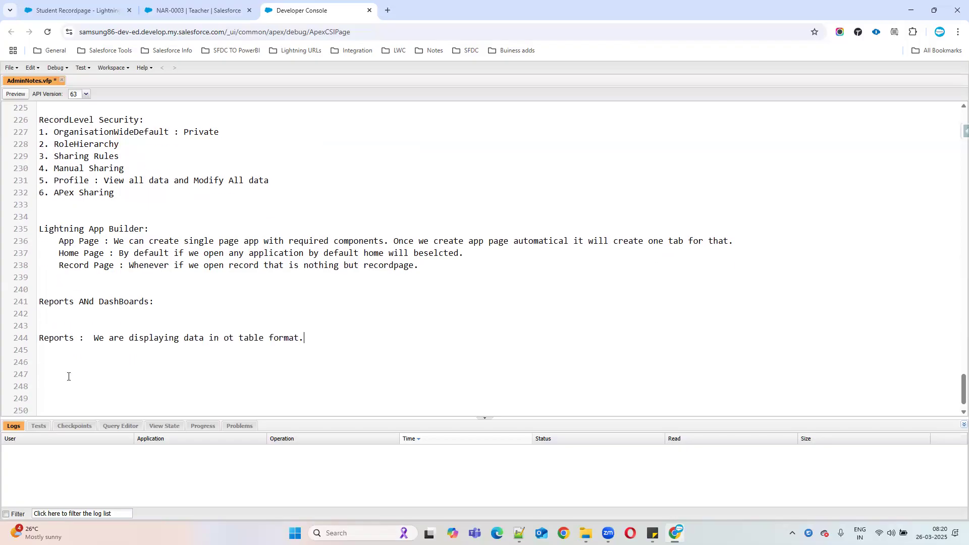
pyautogui.doubleClick(76, 338)
pyautogui.click(50, 314)
pyautogui.press('Return')
pyautogui.press('Return')
pyautogui.write('Rep')
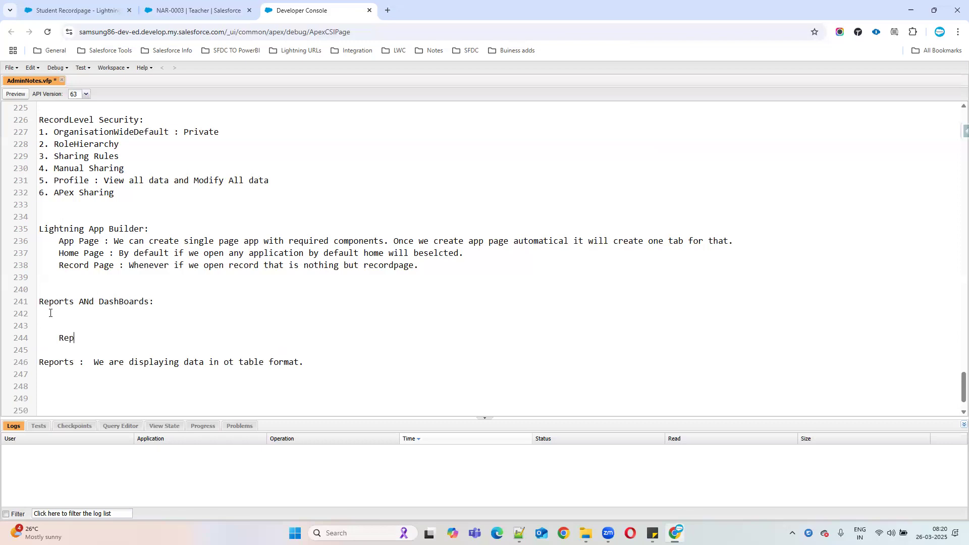
pyautogui.write('ort Type :')
pyautogui.doubleClick(229, 363)
pyautogui.write('the')
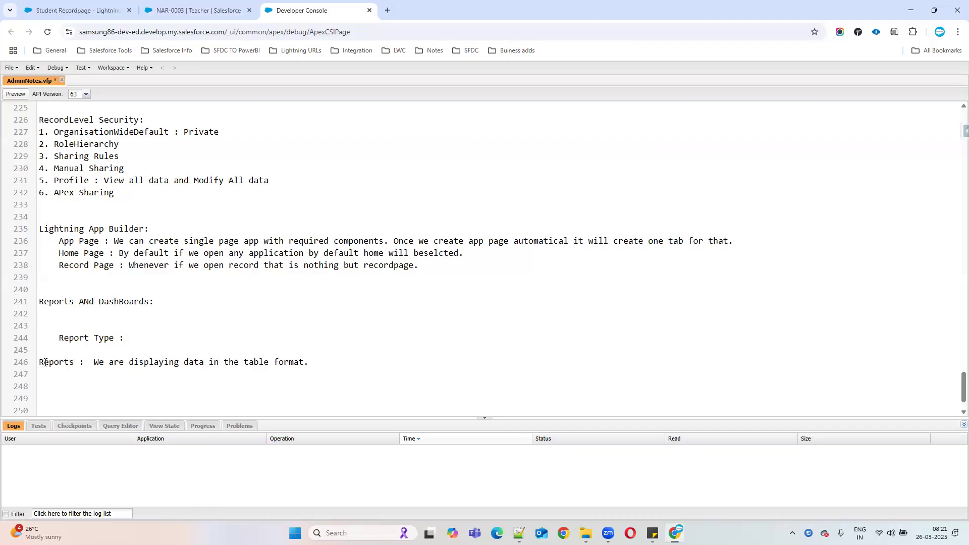
# Step: Remove the indent of the Report Type line and complete it with "Which fields we can use in reports."
pyautogui.click(57, 342)
pyautogui.press('BackSpace')
pyautogui.press('BackSpace')
pyautogui.press('BackSpace')
pyautogui.press('BackSpace')
pyautogui.write('Which fields we can use in reports.')
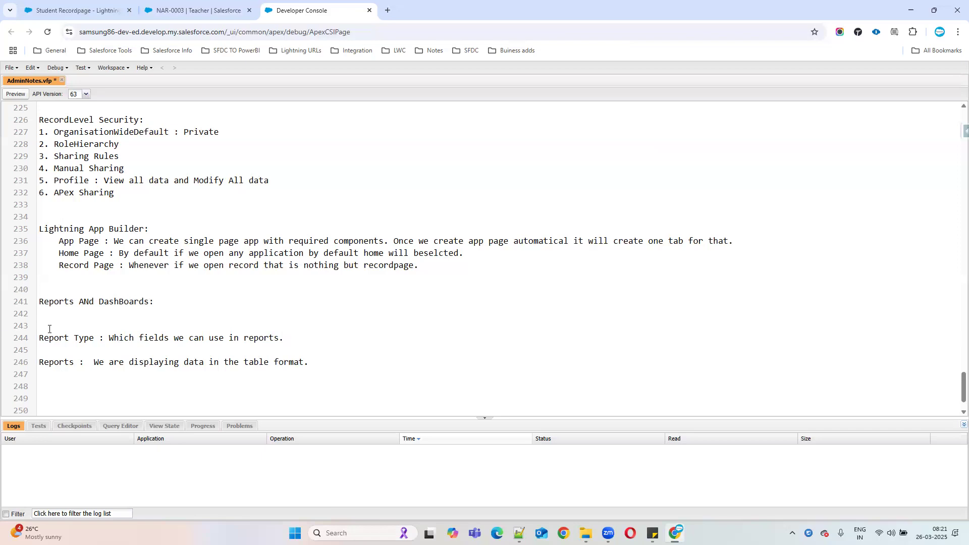
# Step: Add the example line "Student 100: 60 fields" directly above the Report Type note
pyautogui.write('tudent 100: 60 fields')
pyautogui.click(50, 327)
pyautogui.press('BackSpace')
pyautogui.press('BackSpace')
# Step: Append "add 60 fileds" to the end of the Report Type note and highlight the added text
pyautogui.moveTo(40, 338); pyautogui.dragTo(100, 338)
pyautogui.click(300, 340)
pyautogui.write('add')
pyautogui.write('60 fileds')
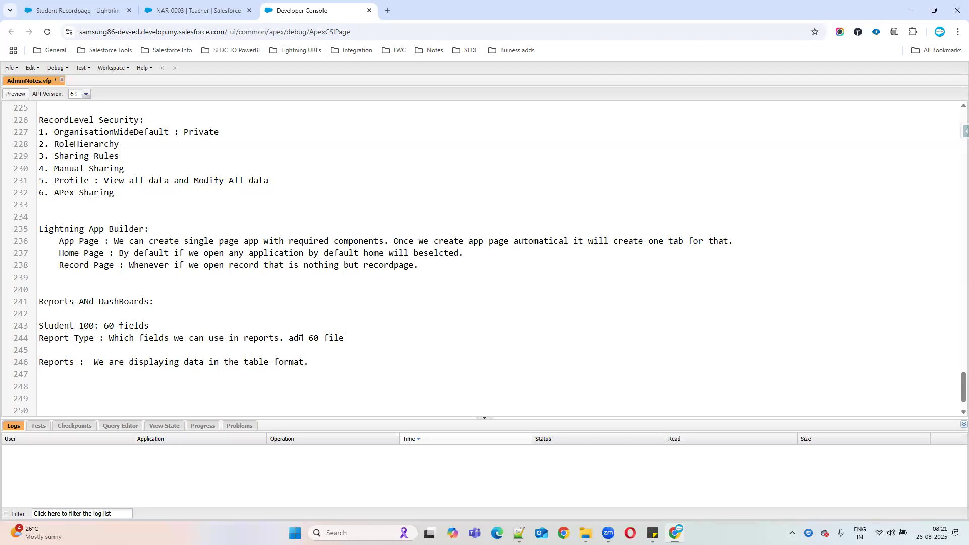
pyautogui.doubleClick(71, 366)
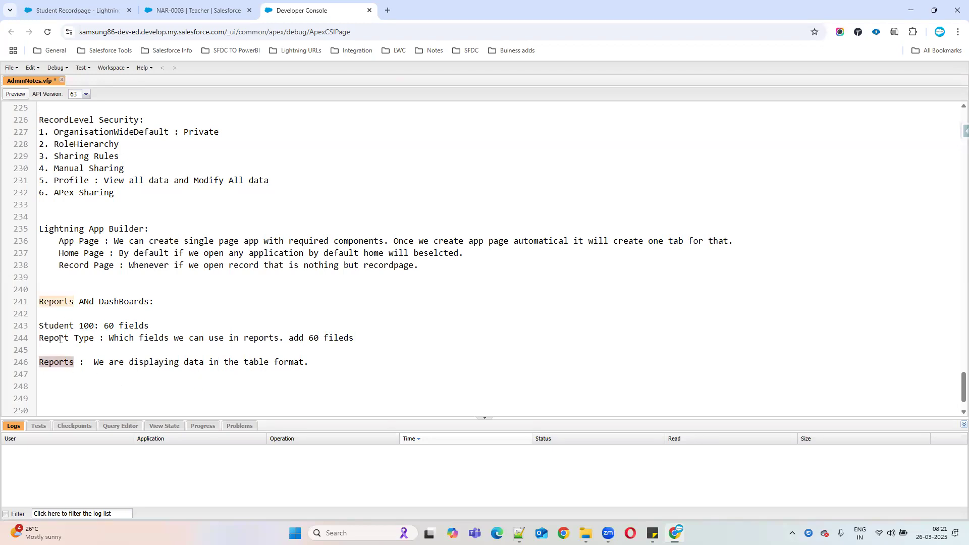
pyautogui.moveTo(289, 339); pyautogui.dragTo(388, 338)
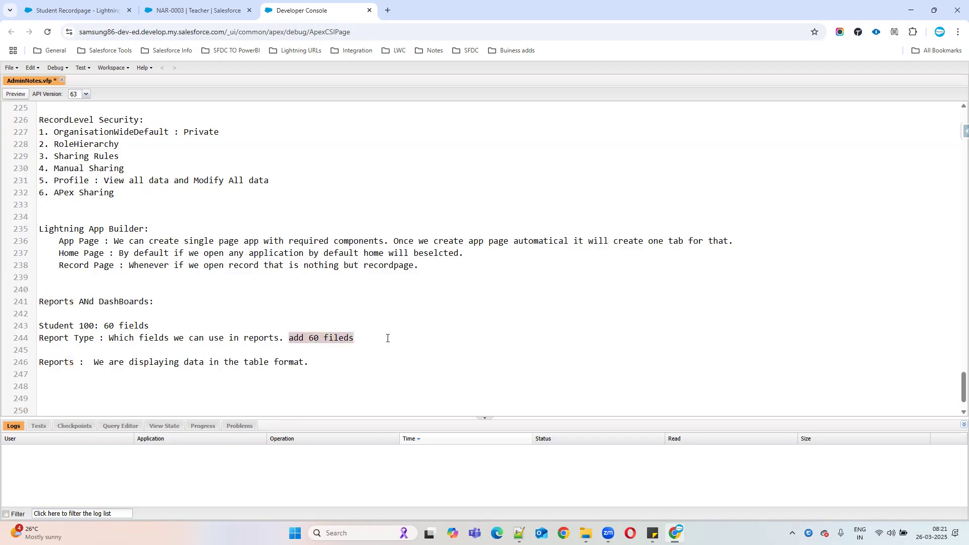
# Step: Correct "fileds" to "fields" at the end of the Report Type note and highlight the words "Report Type"
pyautogui.click(339, 338)
pyautogui.press('BackSpace')
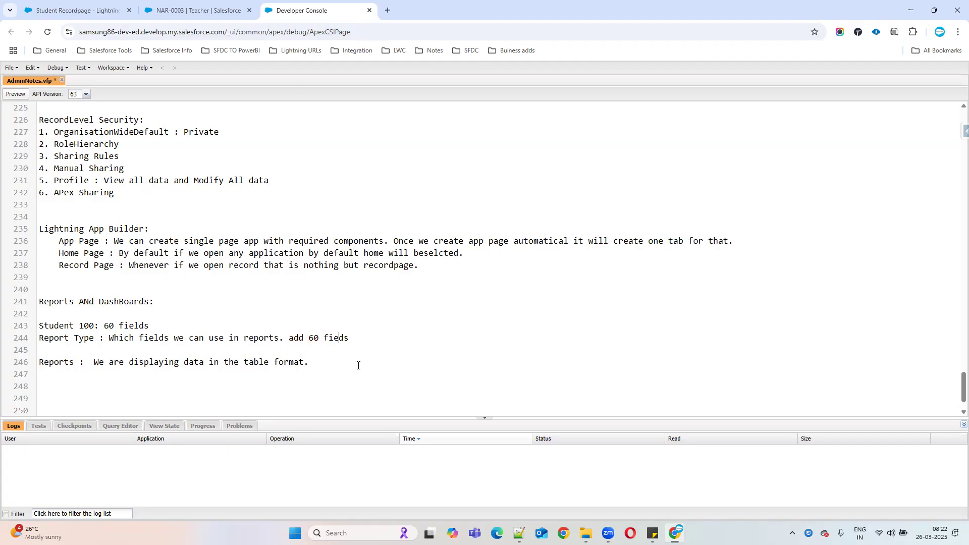
pyautogui.write('l')
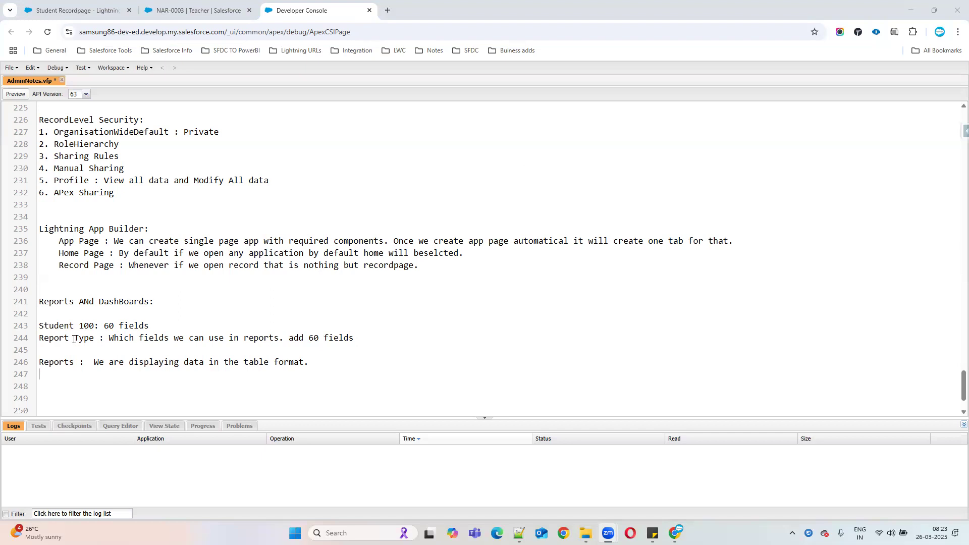
pyautogui.moveTo(99, 339); pyautogui.dragTo(37, 342)
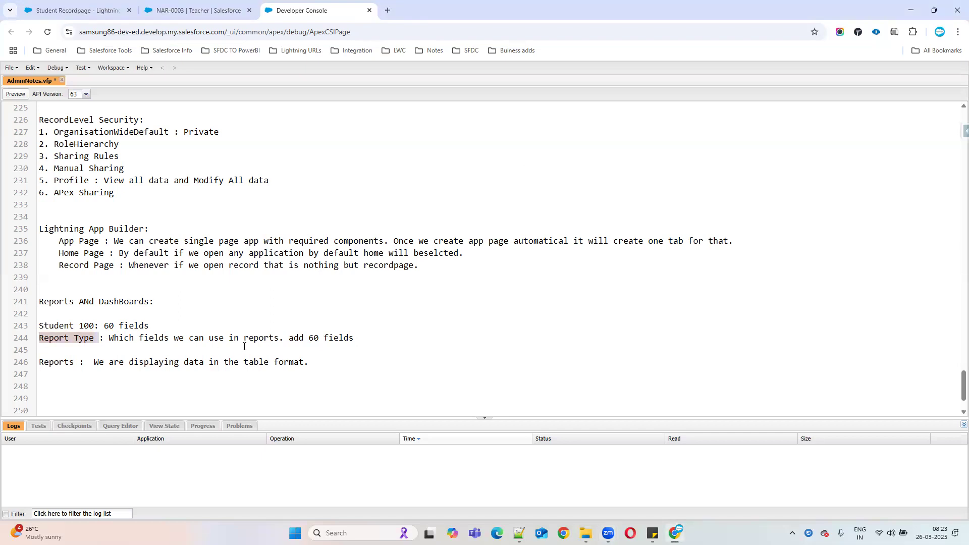
# Step: List the report formats Tabular, Summary, Matrix and "oined" on separate indented lines below the Reports note
pyautogui.click(325, 359)
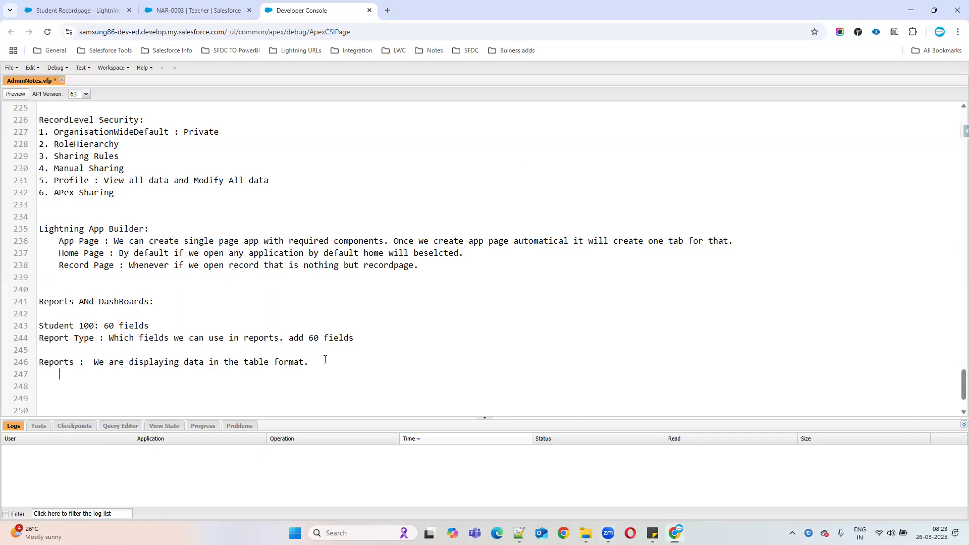
pyautogui.write('Tabular     Summary')
pyautogui.press('Return')
pyautogui.write('Matrix')
pyautogui.press('Return')
pyautogui.write('oined')
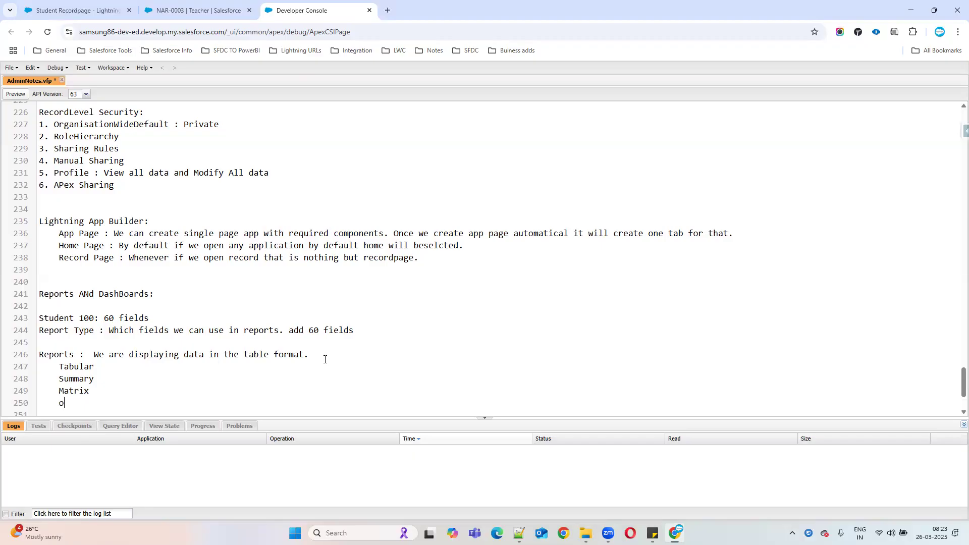
# Step: Insert a blank line above the Tabular entry and describe it as ": Simple data table with grand total."
pyautogui.click(53, 365)
pyautogui.press('Return')
pyautogui.click(103, 378)
pyautogui.write(':  Simple data table with grand total.')
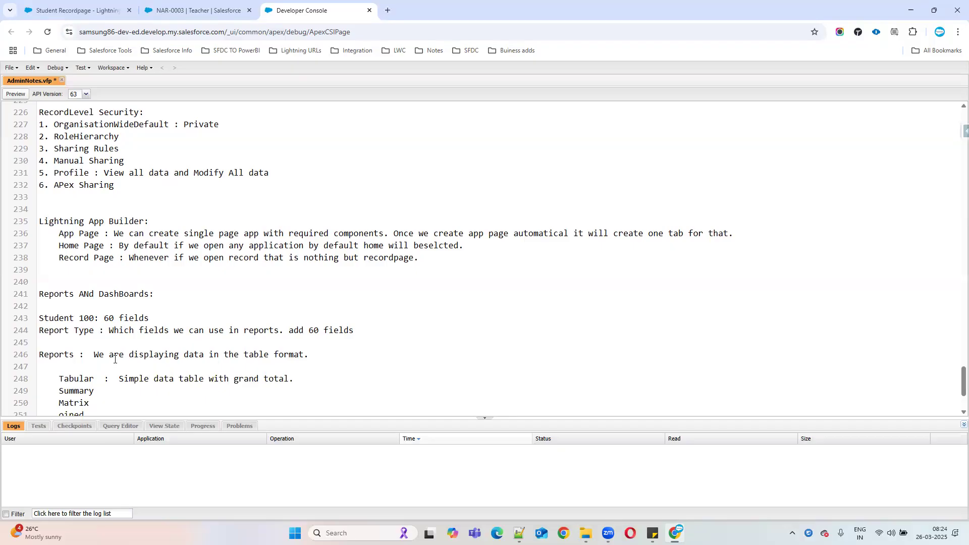
# Step: Switch to the Salesforce org, open Reports, dismiss the Unified Analytics Home prompt and start a new report
pyautogui.click(182, 5)
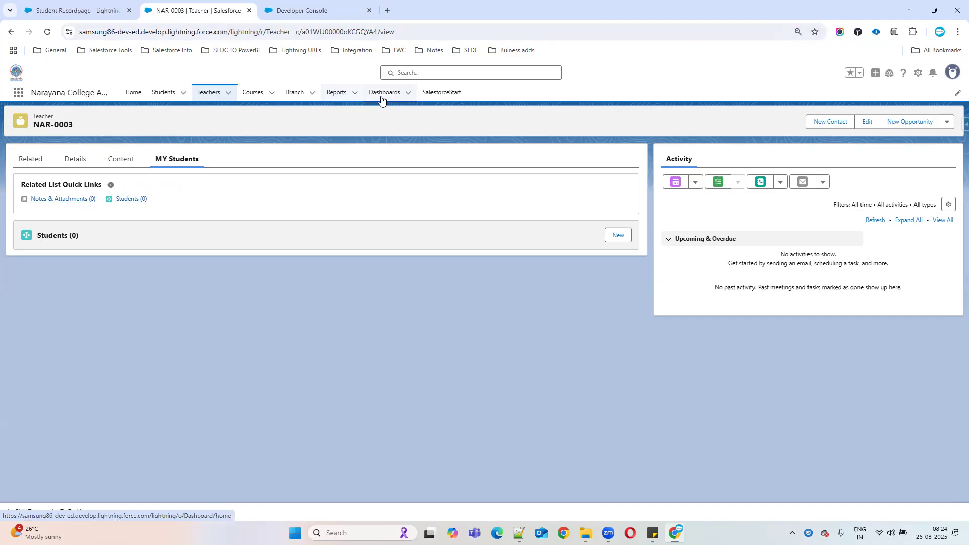
pyautogui.click(340, 96)
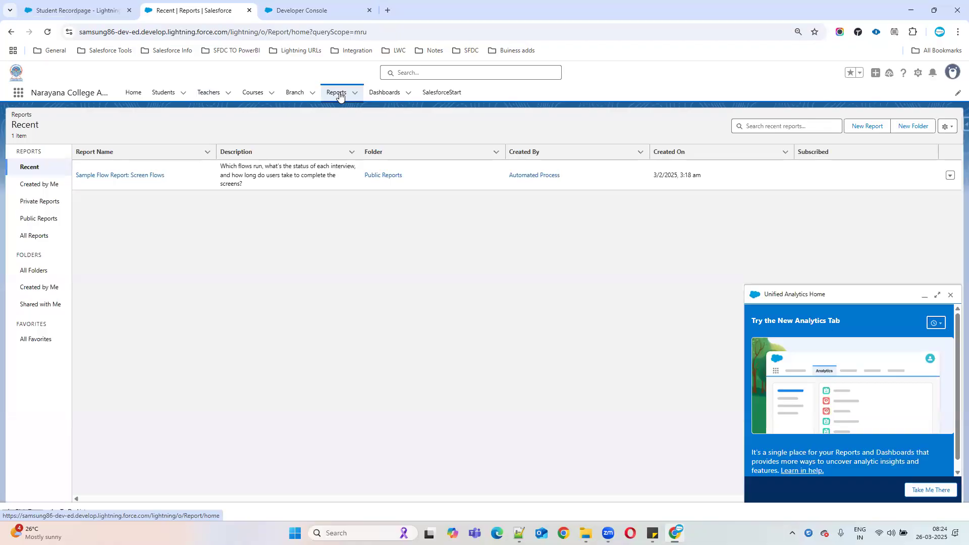
pyautogui.click(949, 295)
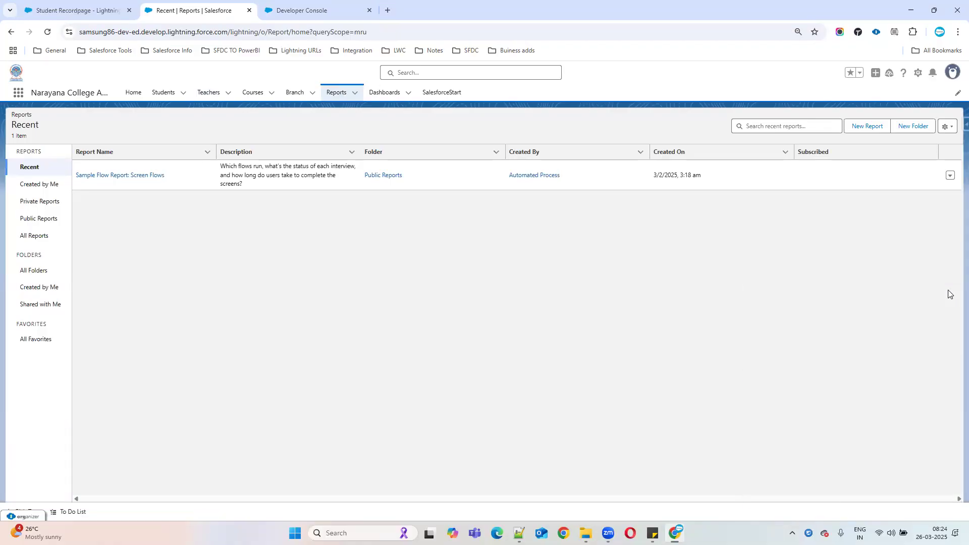
pyautogui.click(866, 127)
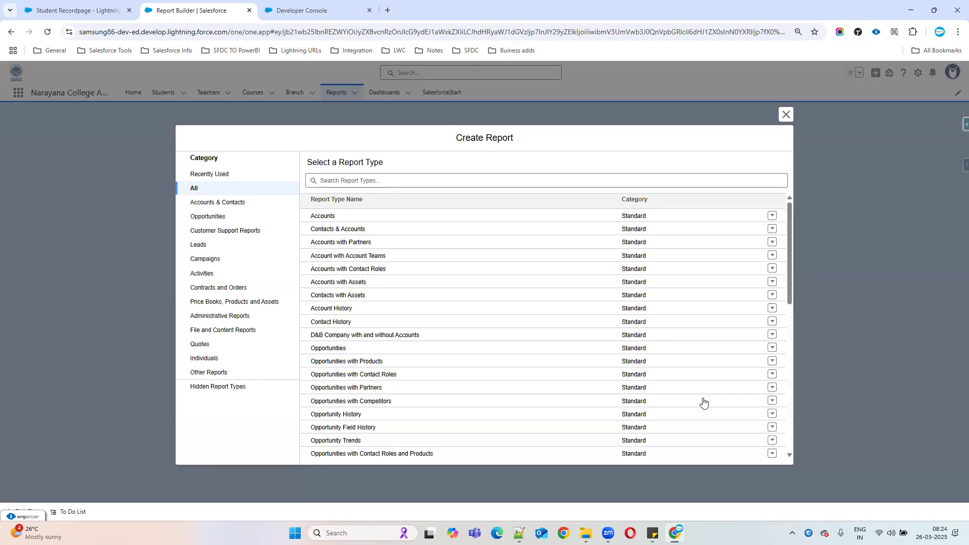
# Step: Highlight the Create Report and Select a Report Type headings and examine the standard report types on offer
pyautogui.moveTo(309, 167); pyautogui.dragTo(535, 146)
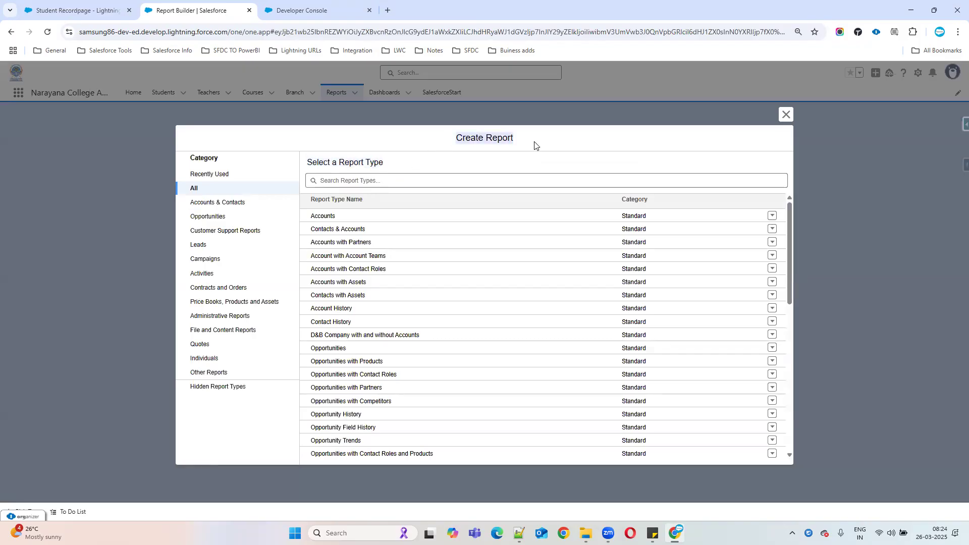
pyautogui.moveTo(308, 163); pyautogui.dragTo(385, 161)
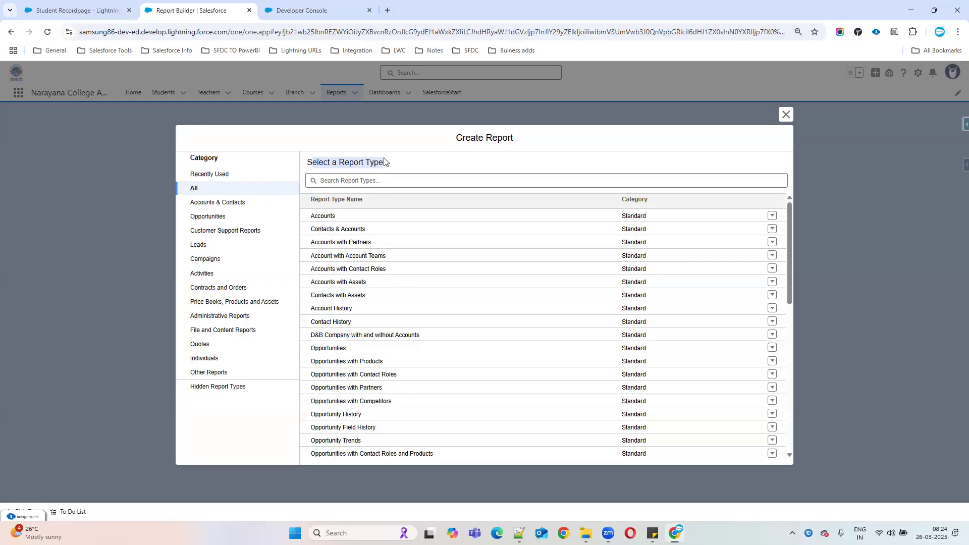
pyautogui.moveTo(456, 137); pyautogui.dragTo(539, 135)
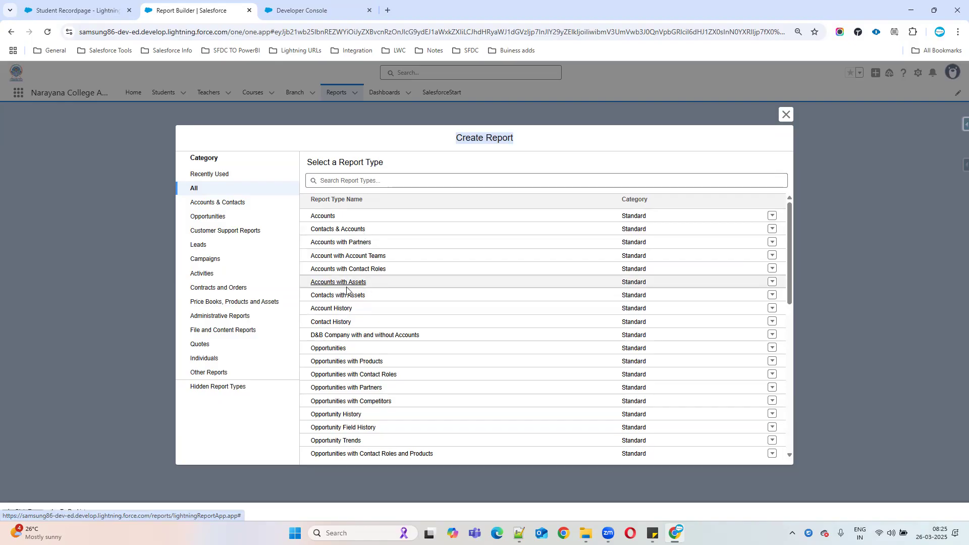
pyautogui.scroll(-3, 408, 302)
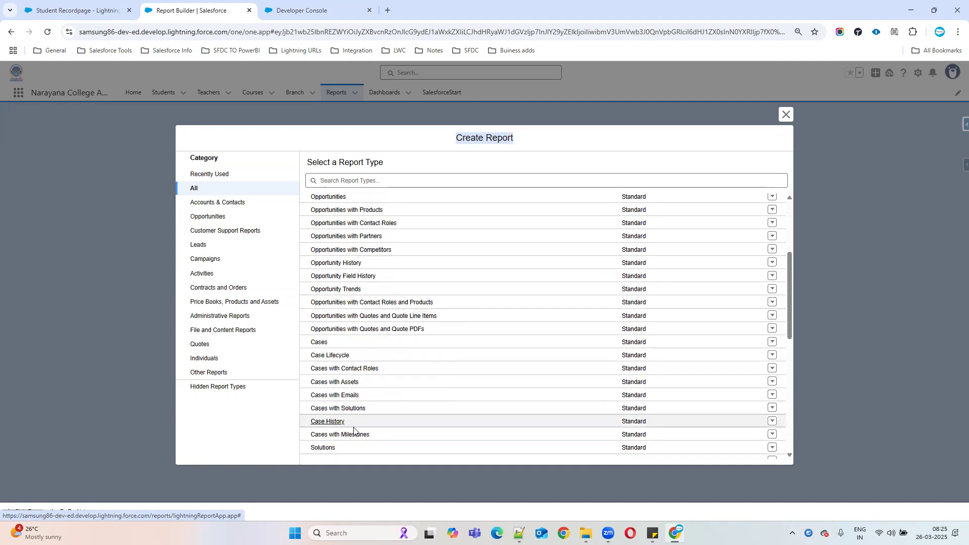
# Step: Look through the available report types and search them for "stu"
pyautogui.scroll(4, 413, 260)
pyautogui.scroll(-3, 452, 318)
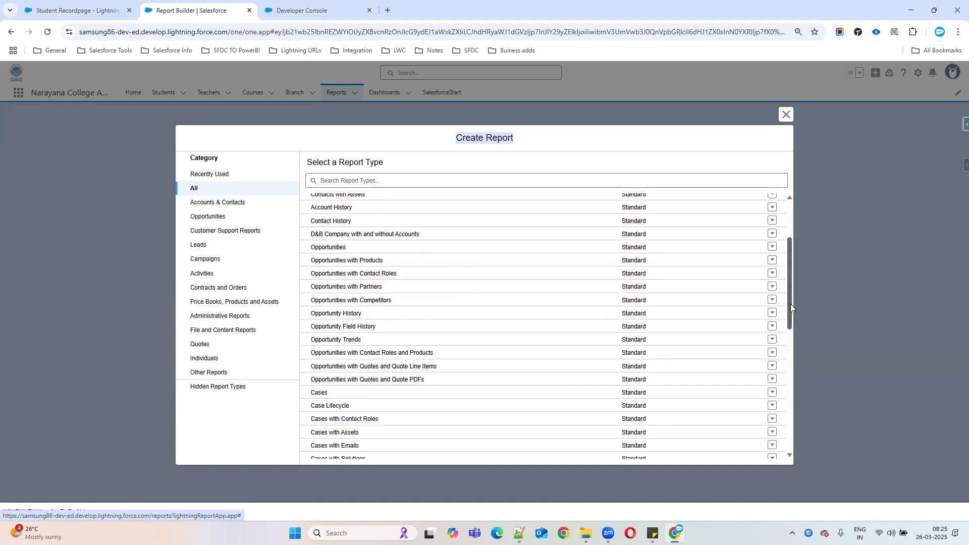
pyautogui.scroll(-5, 790, 305)
pyautogui.scroll(-3, 786, 425)
pyautogui.scroll(1, 545, 353)
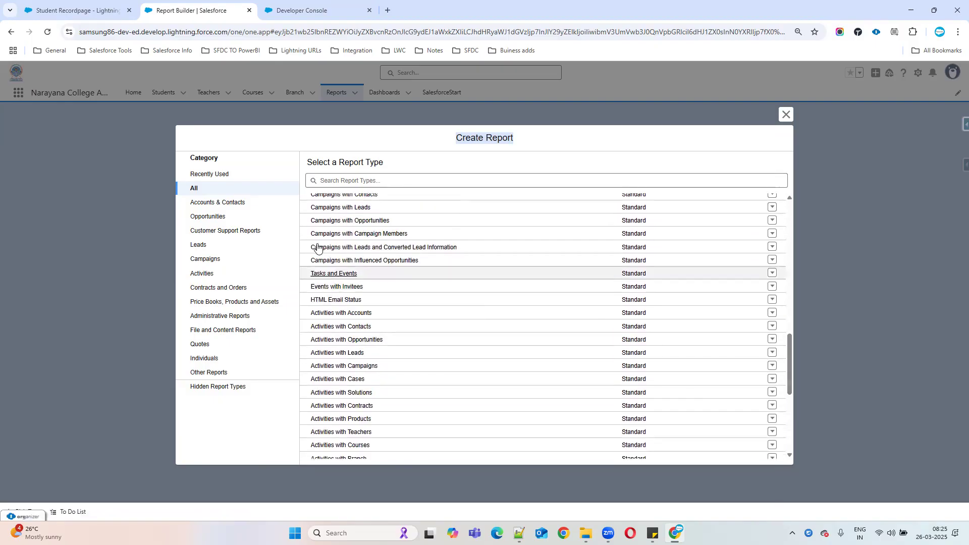
pyautogui.click(336, 180)
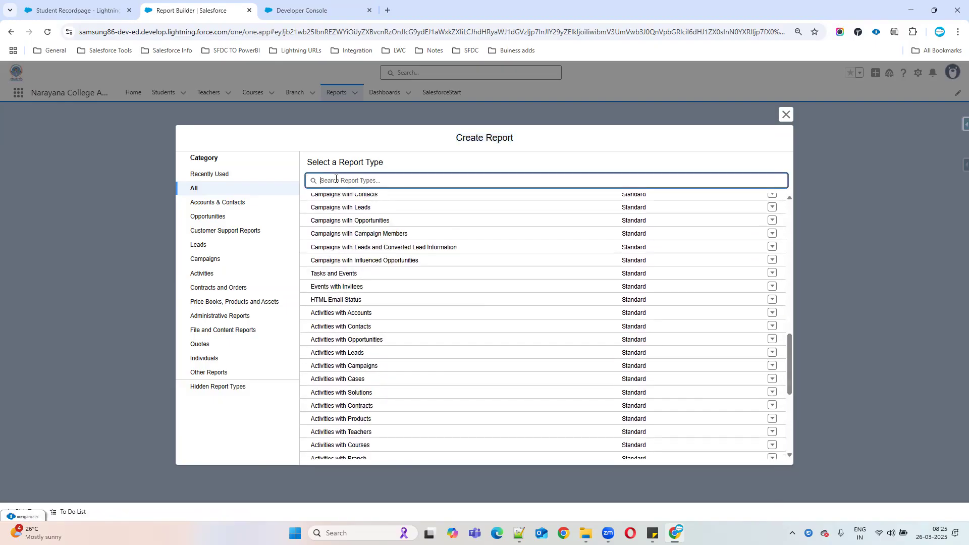
pyautogui.write('stu')
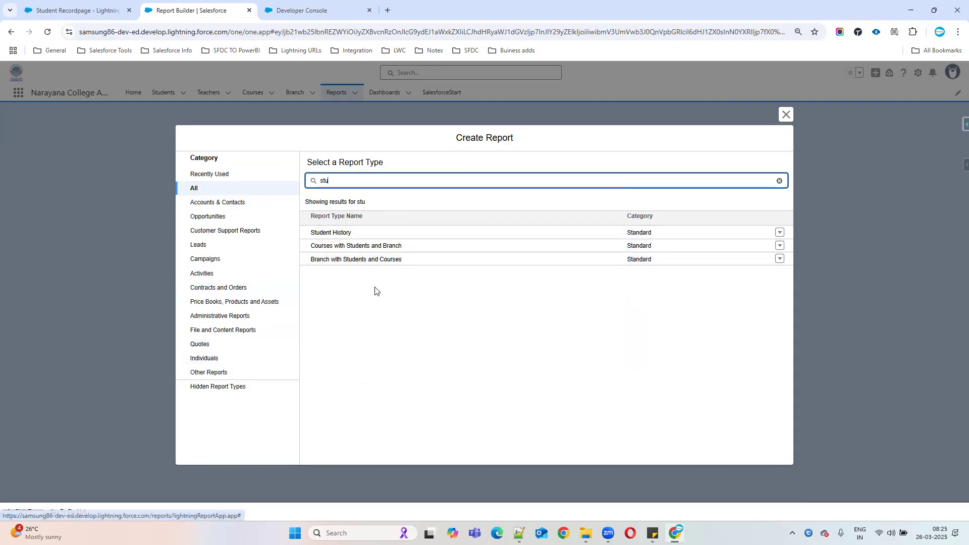
# Step: Clear the report type search and start a new report based on the standard Opportunities report type
pyautogui.moveTo(334, 185); pyautogui.dragTo(306, 181)
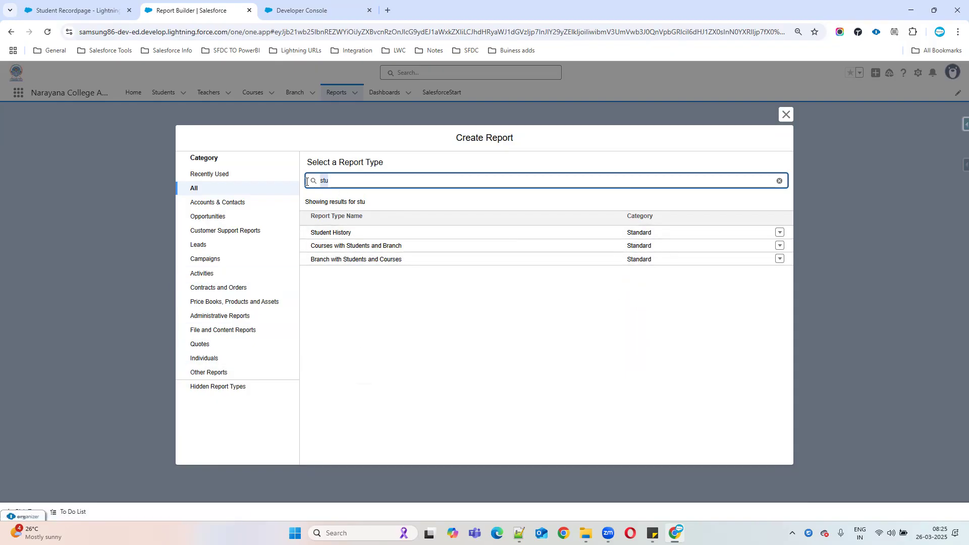
pyautogui.press('BackSpace')
pyautogui.write('o')
pyautogui.press('BackSpace')
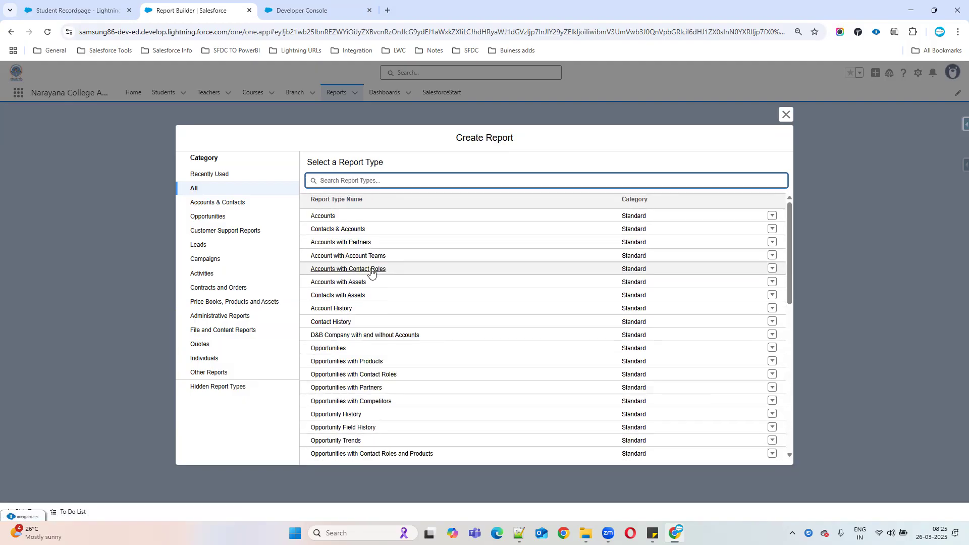
pyautogui.scroll(-1, 348, 429)
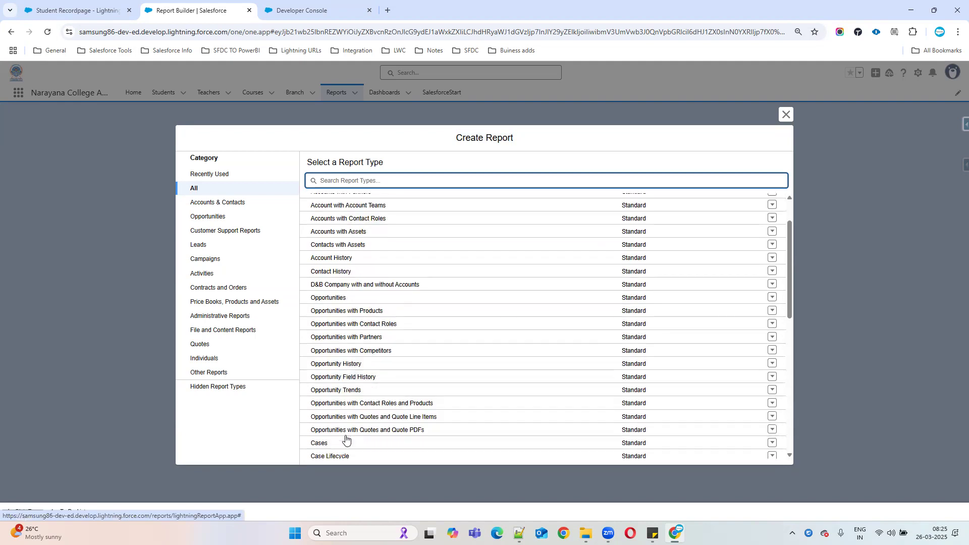
pyautogui.click(327, 299)
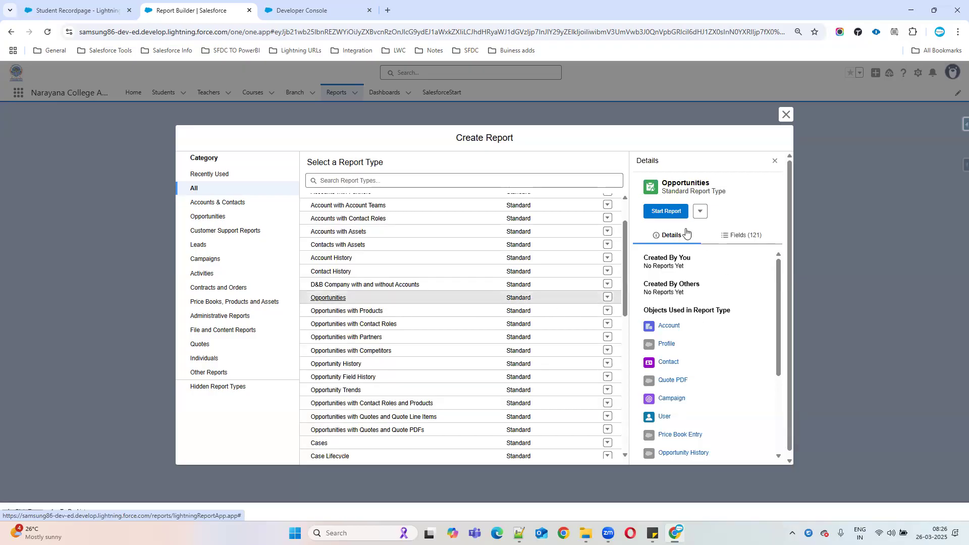
pyautogui.click(665, 212)
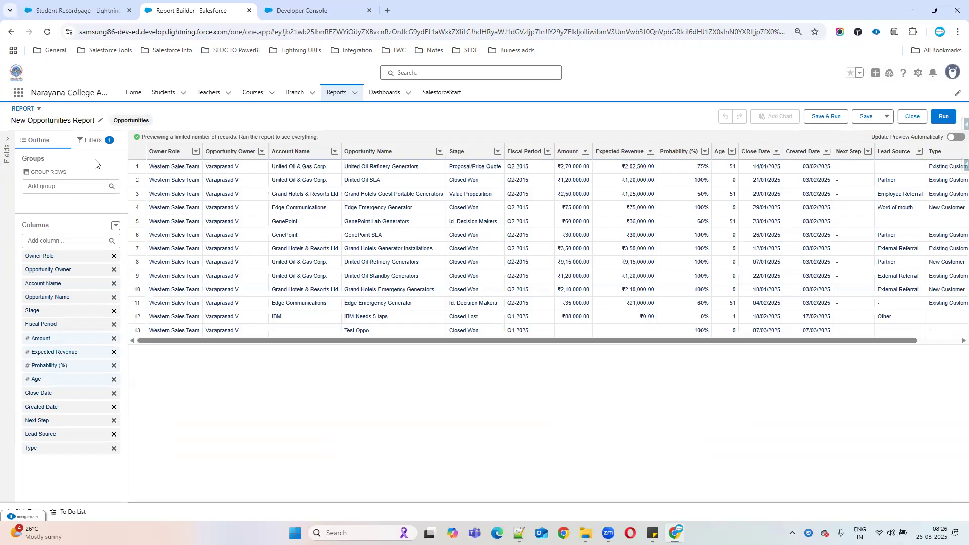
# Step: Expand the full field list of the Opportunities report and look through the fields available as columns
pyautogui.click(6, 140)
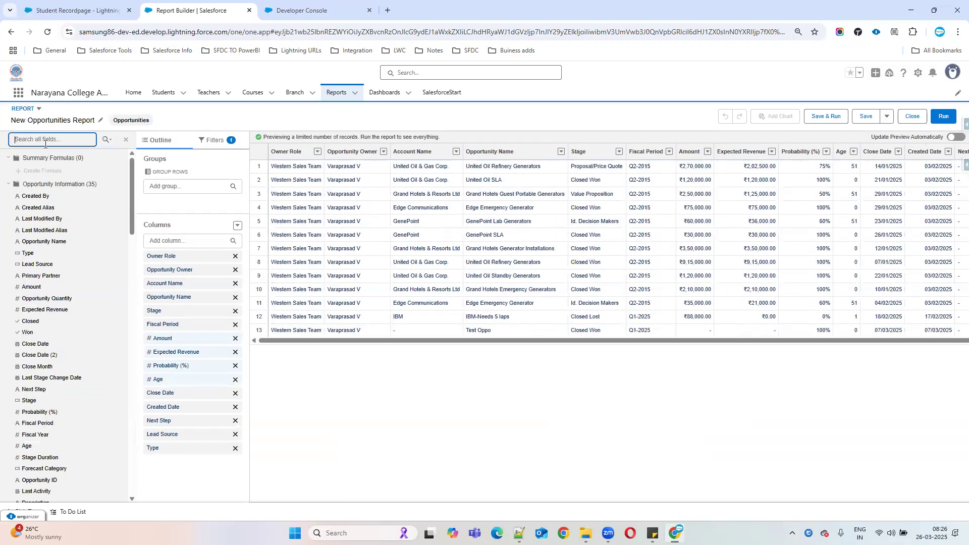
pyautogui.moveTo(128, 211); pyautogui.dragTo(126, 485)
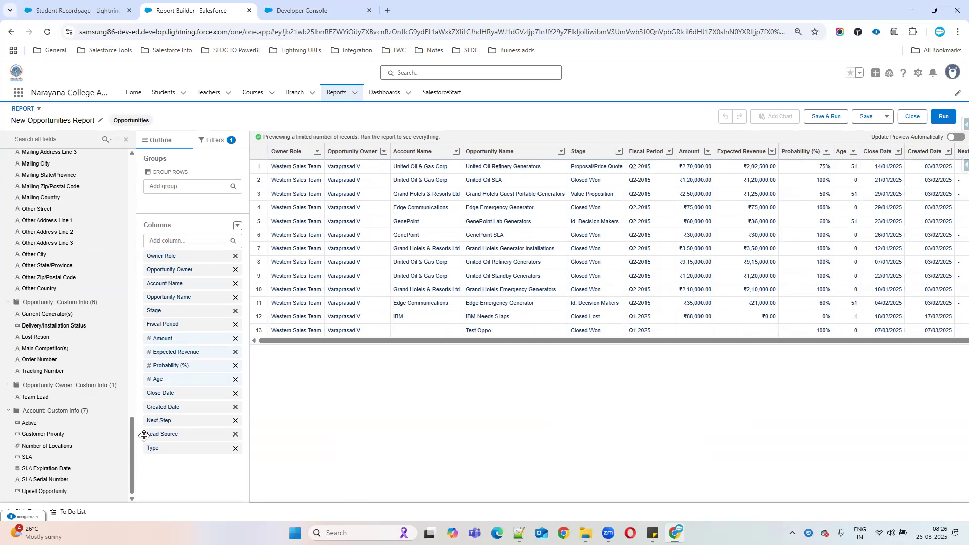
pyautogui.moveTo(132, 454); pyautogui.dragTo(130, 116)
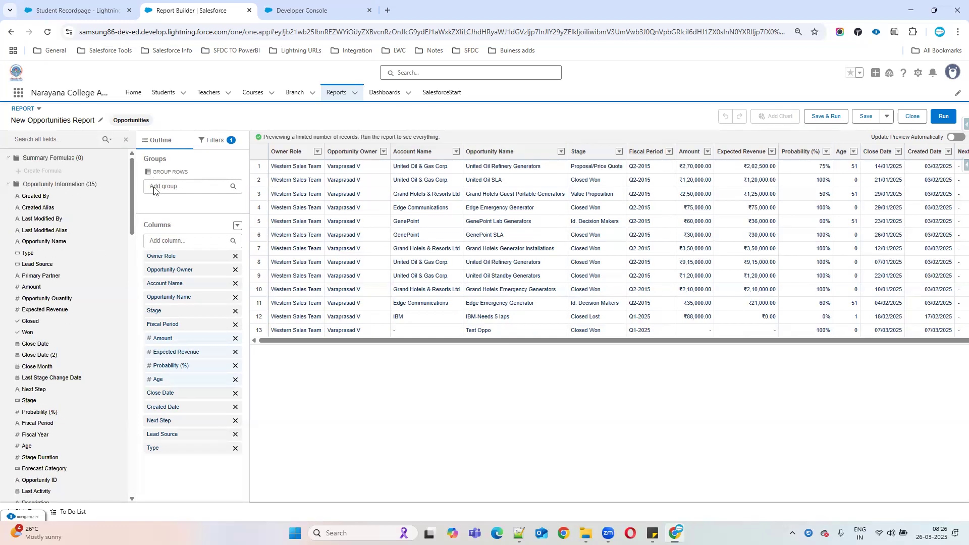
pyautogui.click(171, 241)
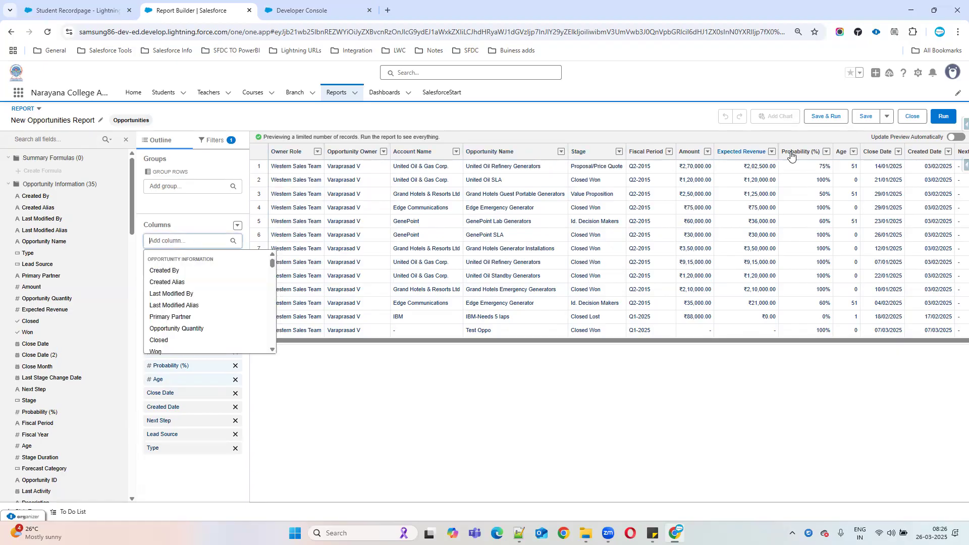
pyautogui.click(281, 432)
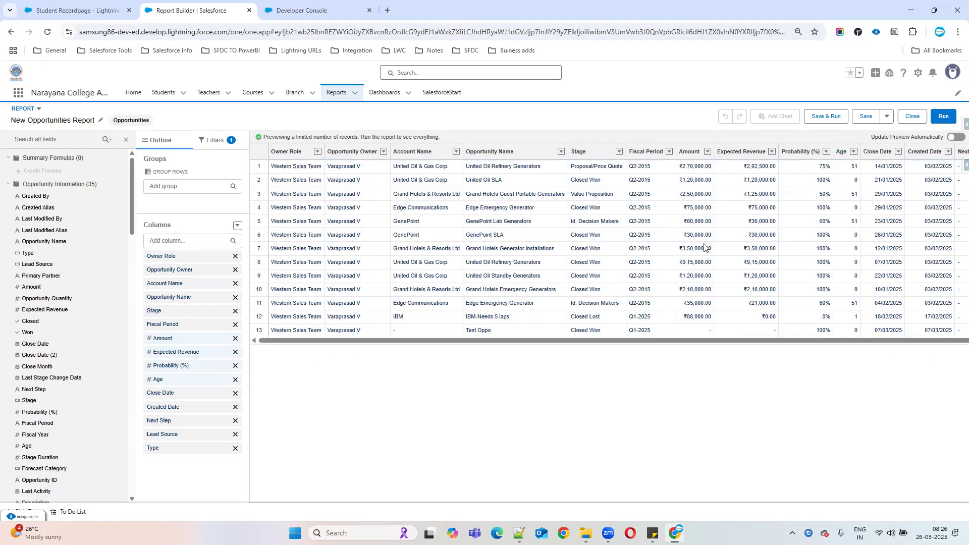
# Step: Remove the Age, Probability (%), Owner Role and Next Step columns from the Opportunities report
pyautogui.click(853, 155)
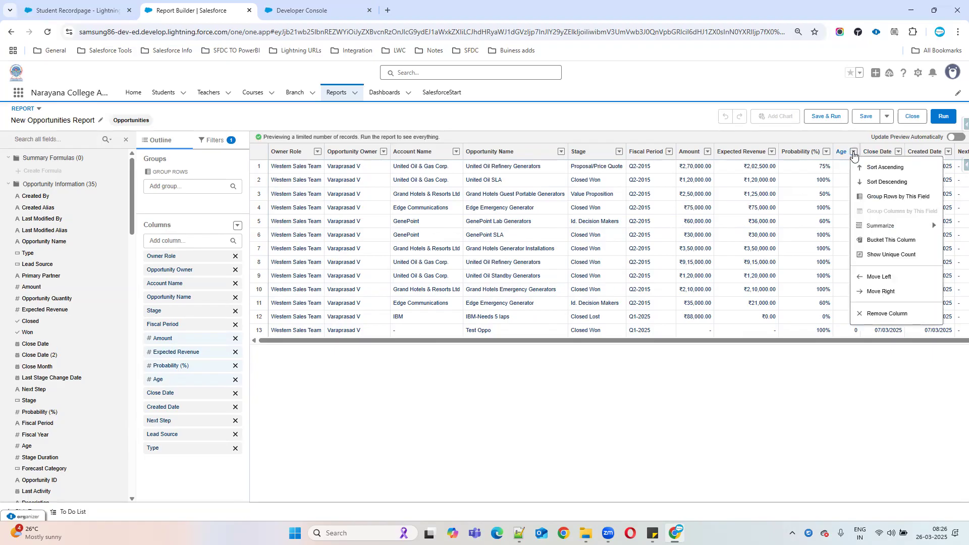
pyautogui.click(884, 315)
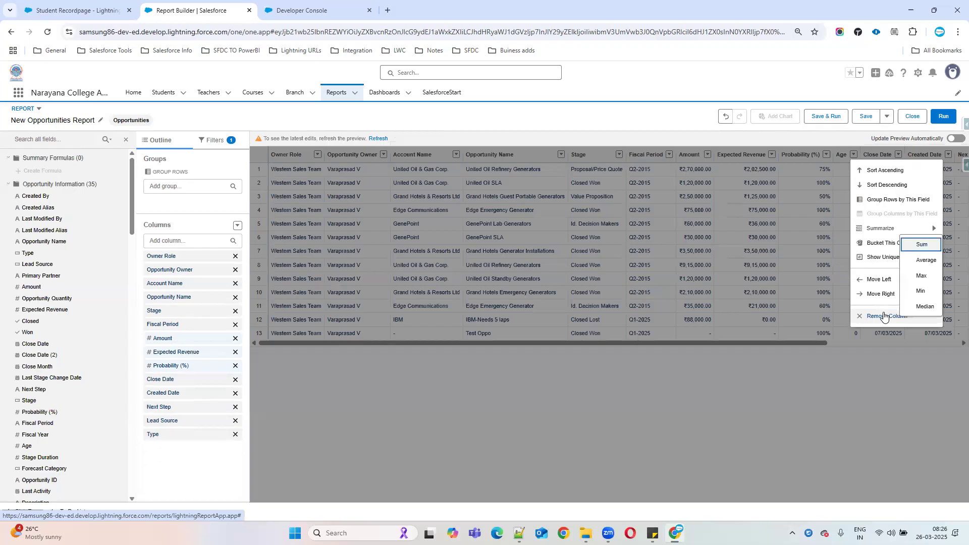
pyautogui.click(379, 137)
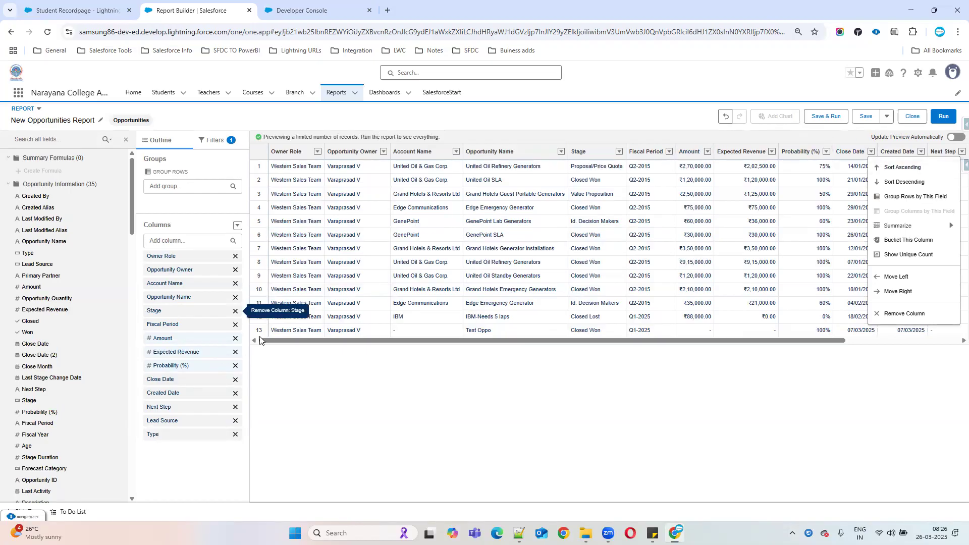
pyautogui.click(235, 367)
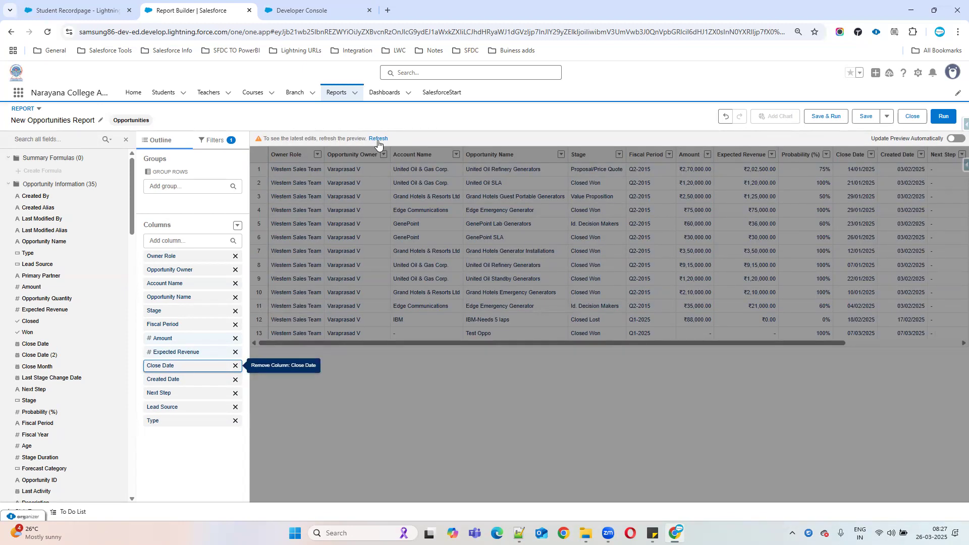
pyautogui.click(377, 139)
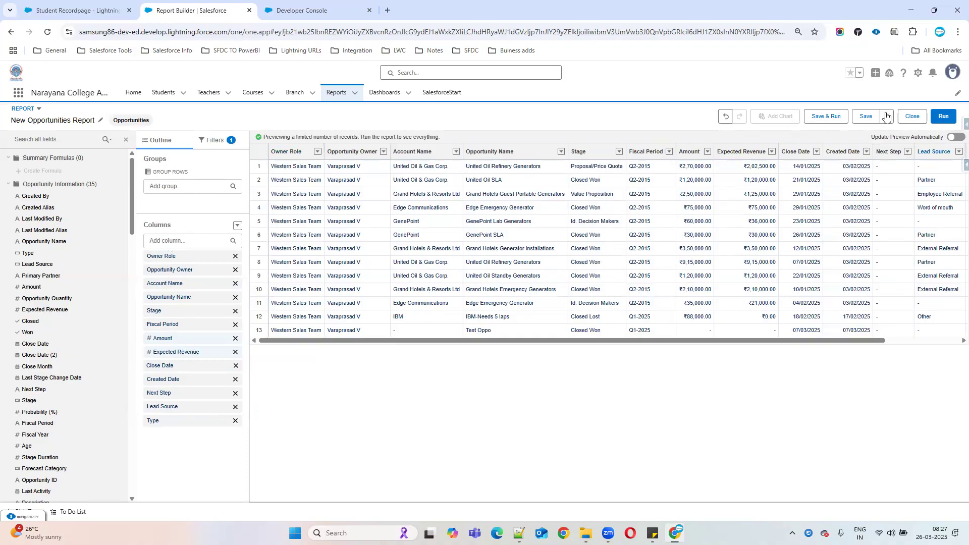
pyautogui.click(235, 257)
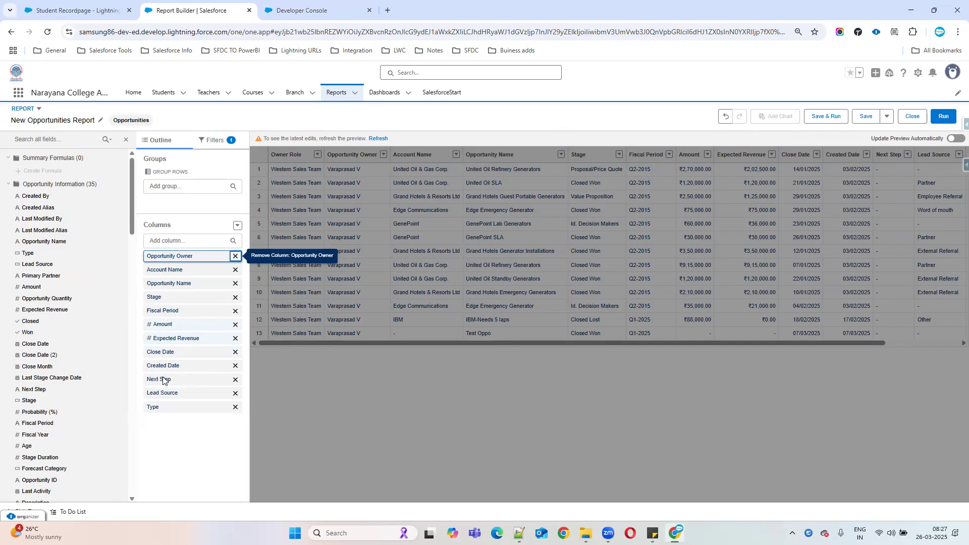
pyautogui.click(235, 380)
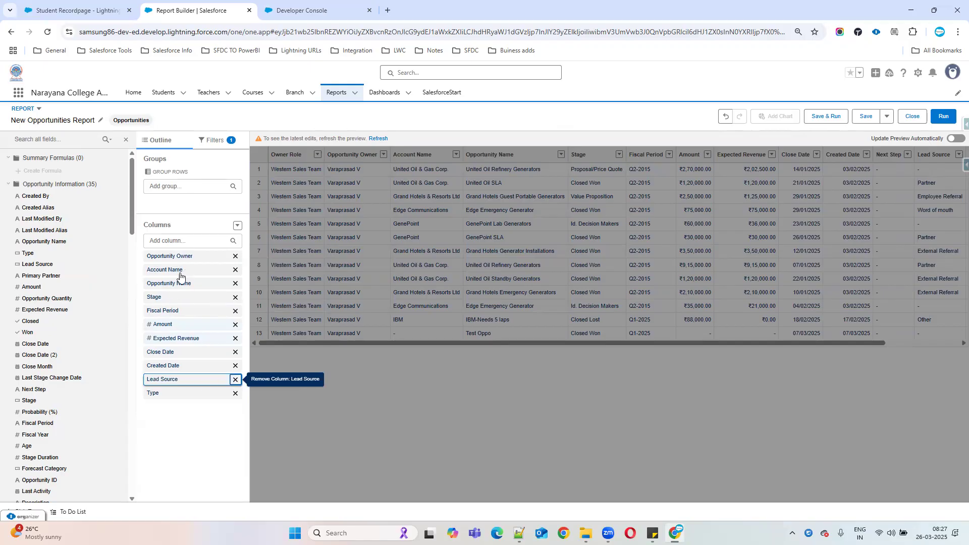
# Step: Reorder the columns to start with Opportunity Name, Account Name and Stage, followed by Opportunity Owner, and refresh the preview
pyautogui.moveTo(180, 283); pyautogui.dragTo(177, 259)
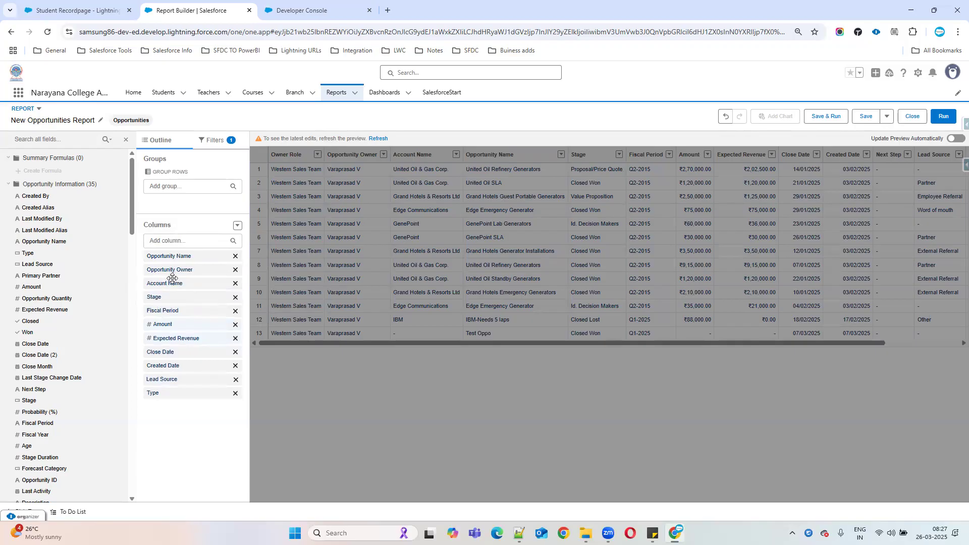
pyautogui.moveTo(162, 281); pyautogui.dragTo(179, 269)
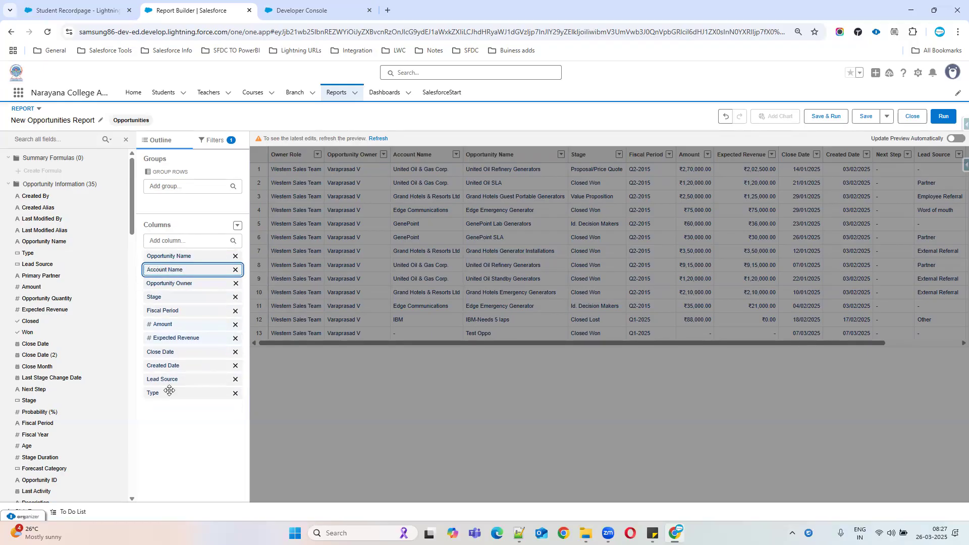
pyautogui.click(377, 139)
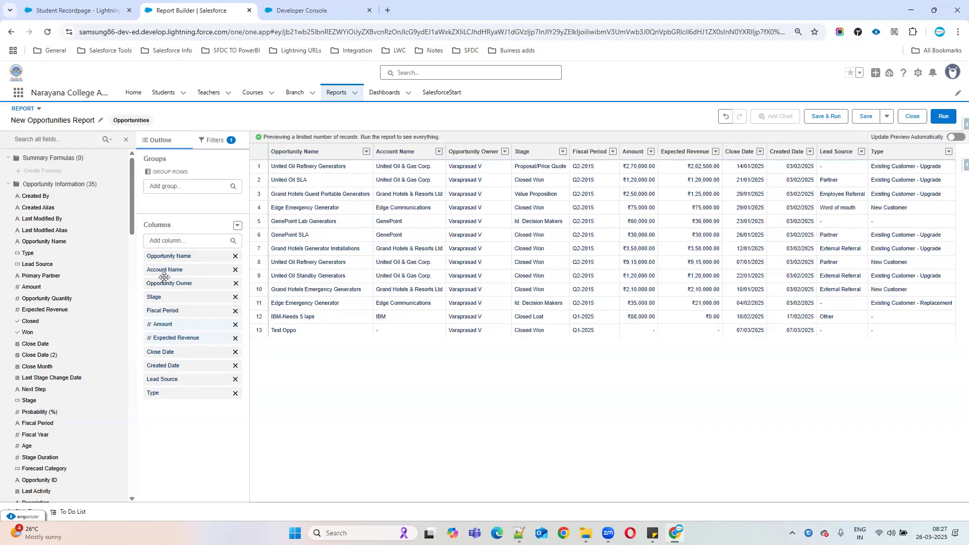
pyautogui.moveTo(524, 152); pyautogui.dragTo(464, 156)
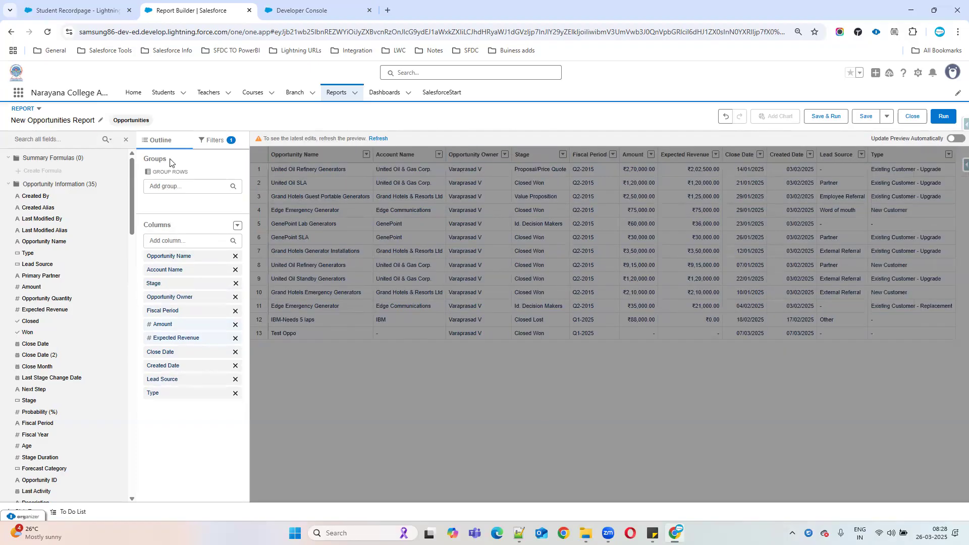
pyautogui.click(378, 138)
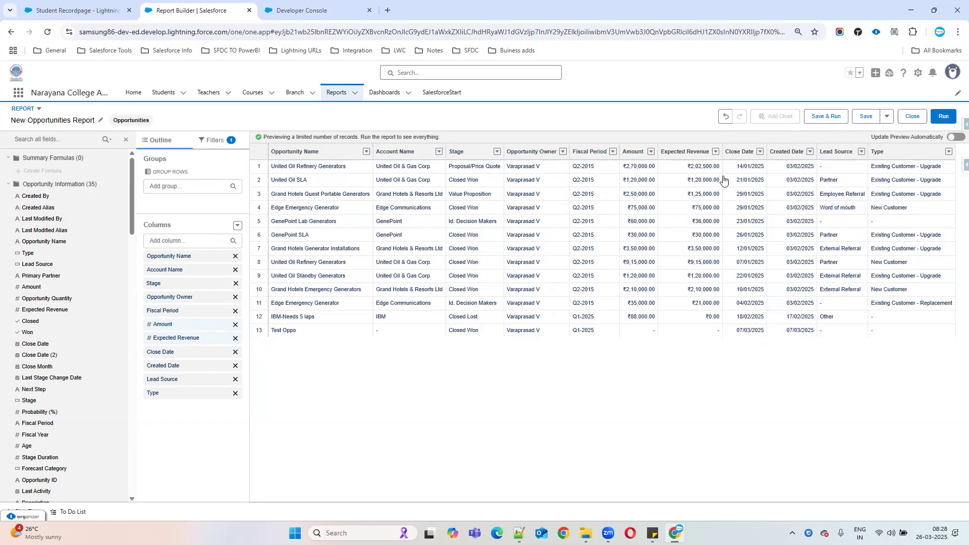
# Step: Add the Opportunity Quantity field as a column of the report
pyautogui.click(166, 241)
pyautogui.click(404, 399)
pyautogui.click(158, 243)
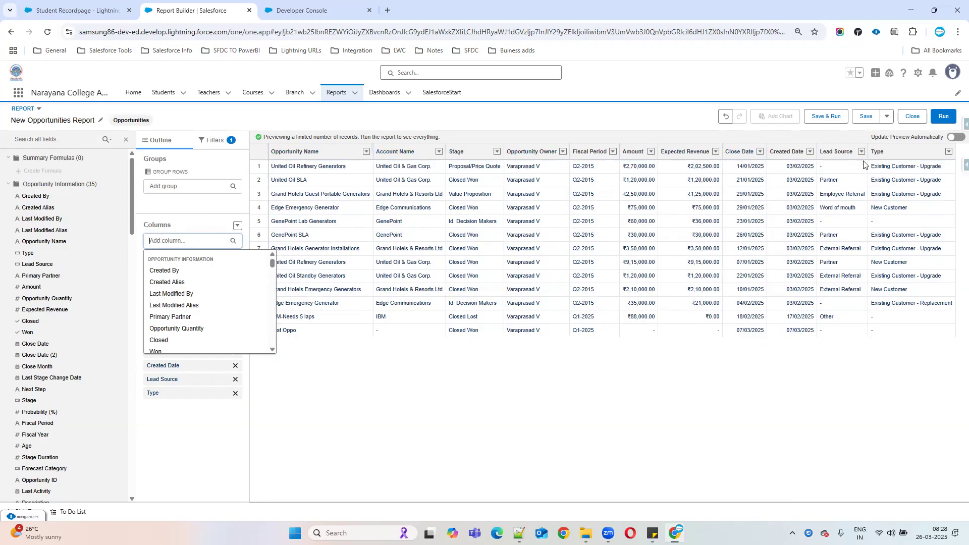
pyautogui.scroll(-3, 197, 275)
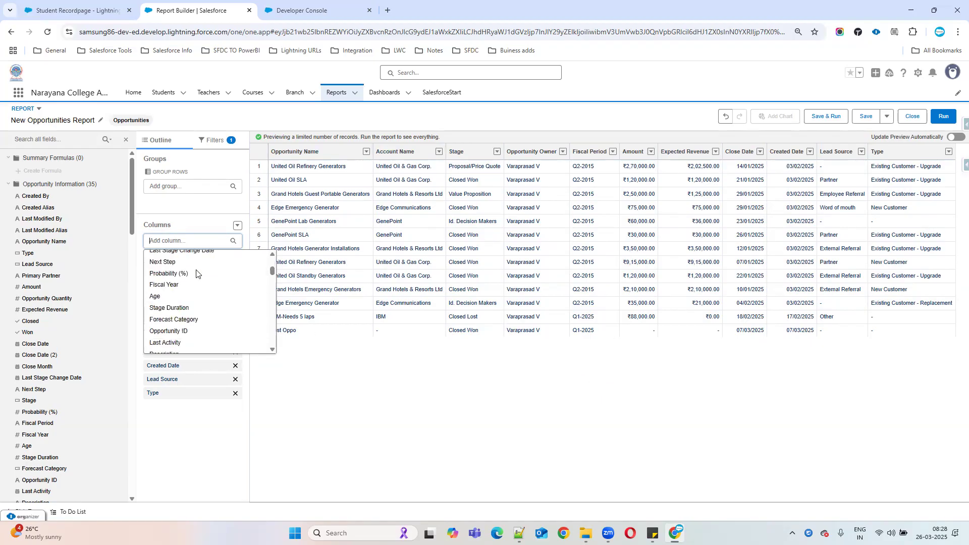
pyautogui.scroll(-2, 197, 273)
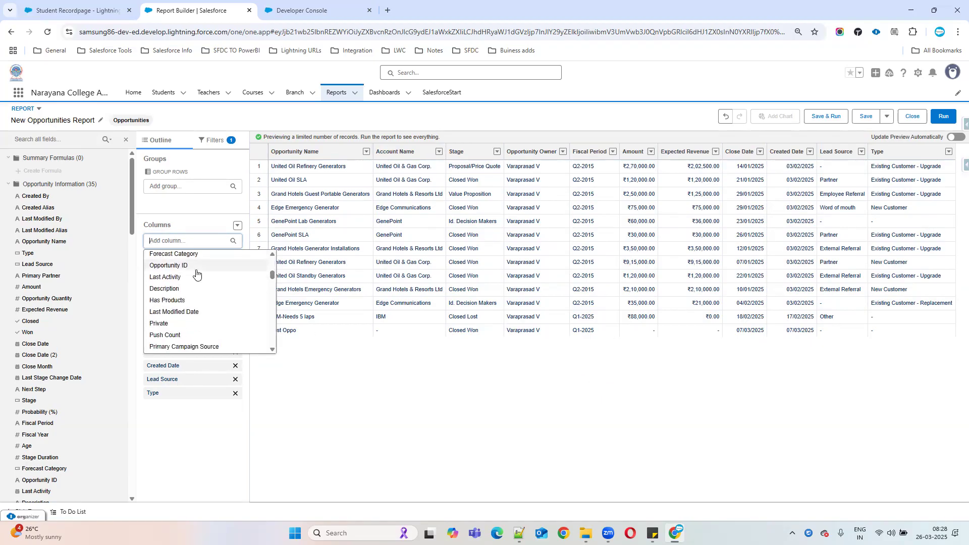
pyautogui.scroll(-2, 197, 275)
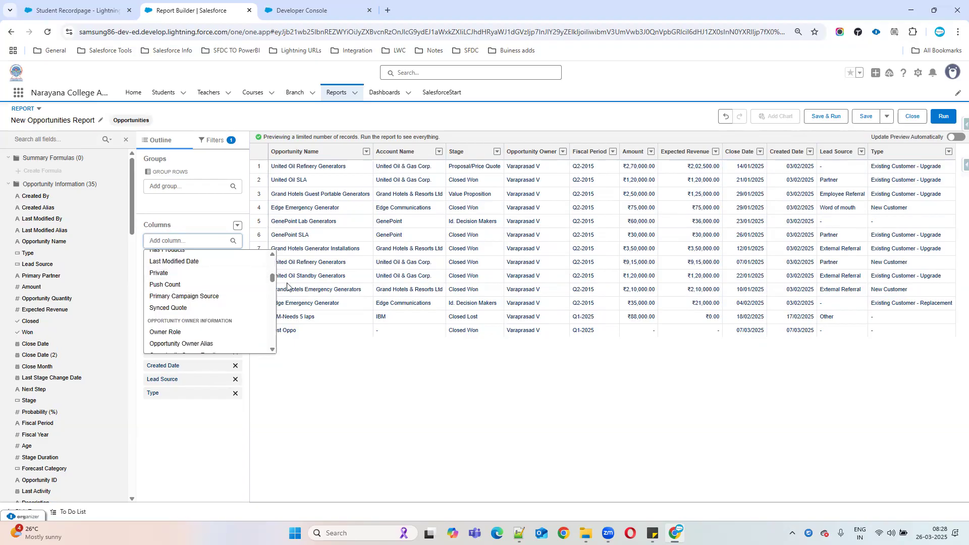
pyautogui.scroll(-3, 239, 293)
pyautogui.scroll(-5, 239, 293)
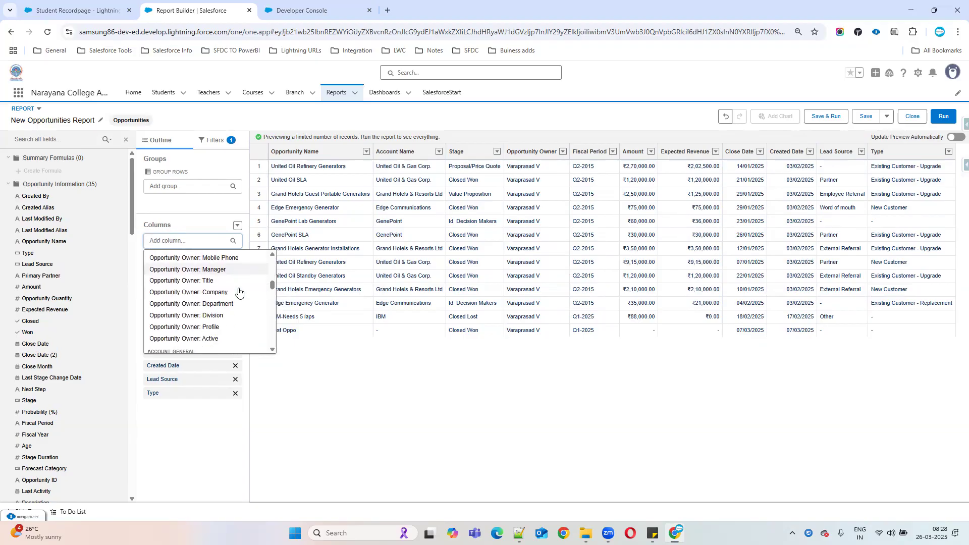
pyautogui.scroll(2, 242, 295)
pyautogui.scroll(-4, 217, 301)
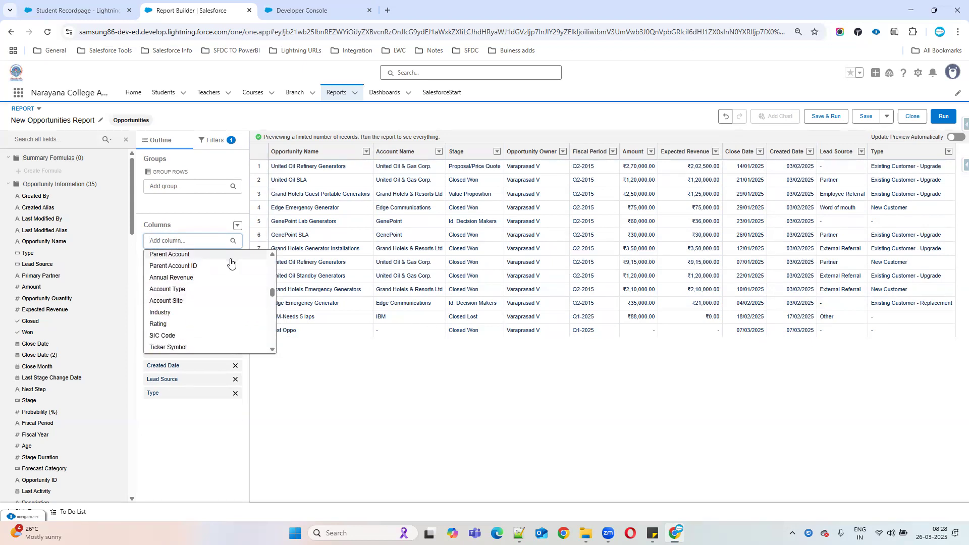
pyautogui.moveTo(272, 292); pyautogui.dragTo(277, 233)
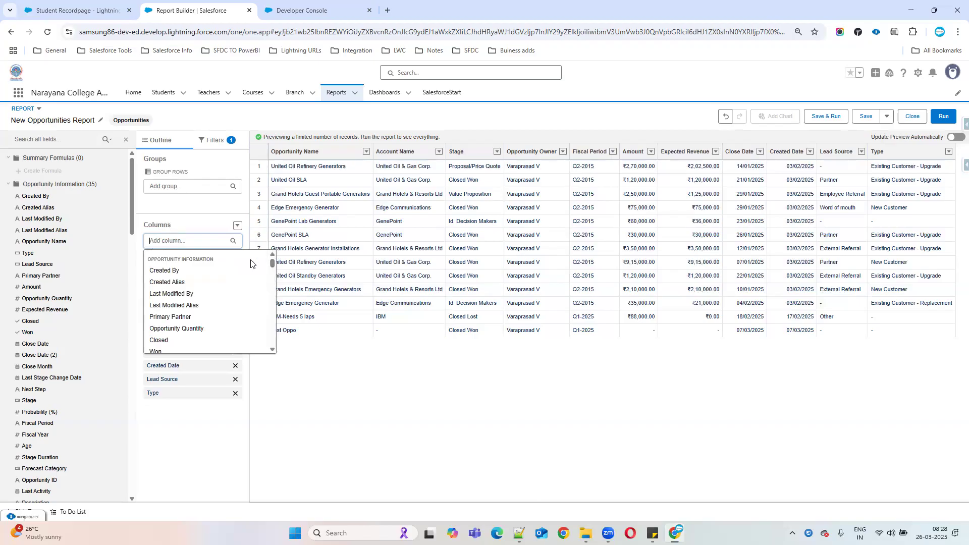
pyautogui.scroll(-1, 202, 301)
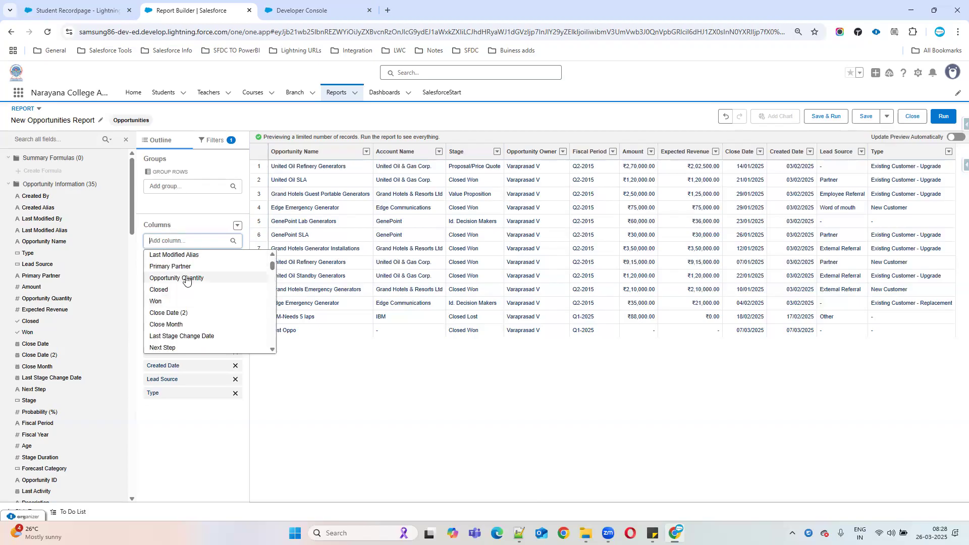
pyautogui.click(195, 279)
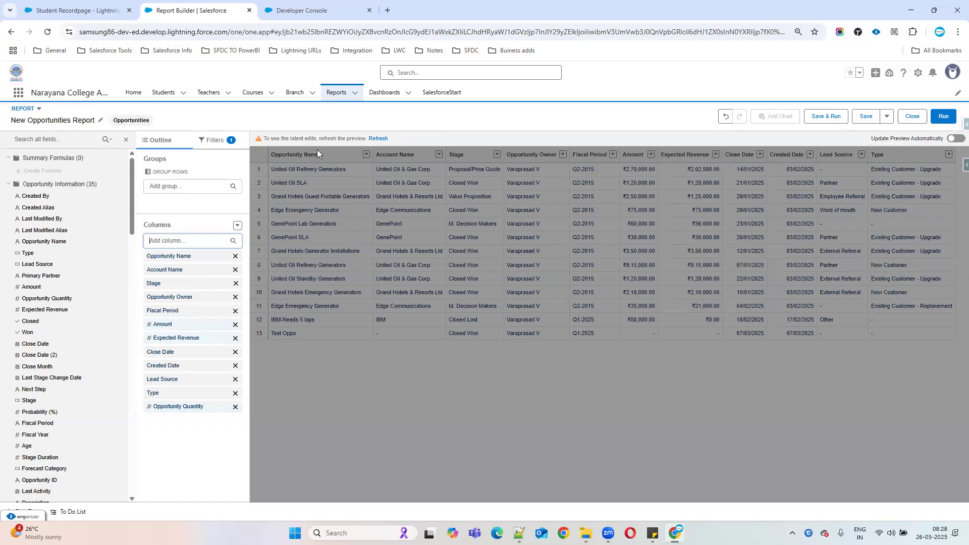
# Step: Refresh the report preview and review the Opportunity Quantity column and the actions available for the Opportunity Name column
pyautogui.click(378, 139)
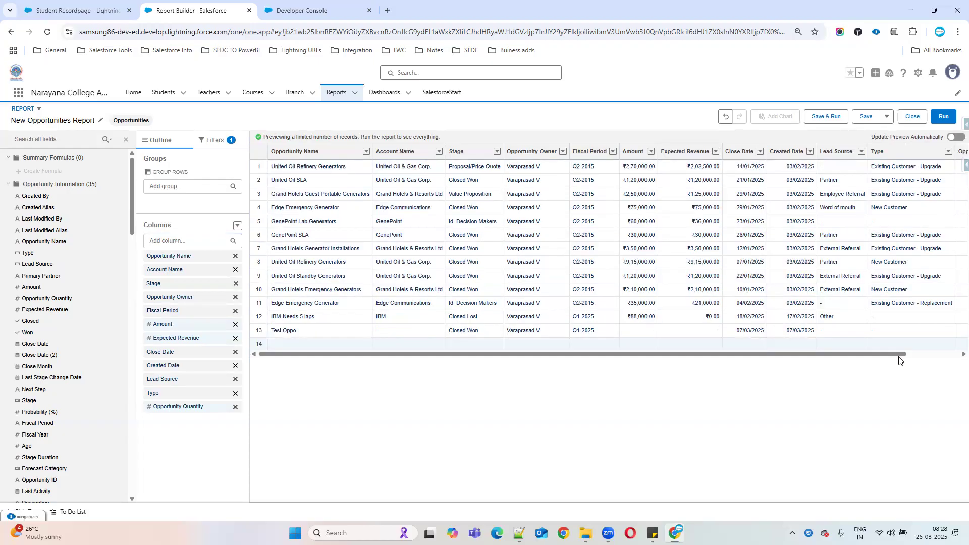
pyautogui.moveTo(897, 356); pyautogui.dragTo(950, 356)
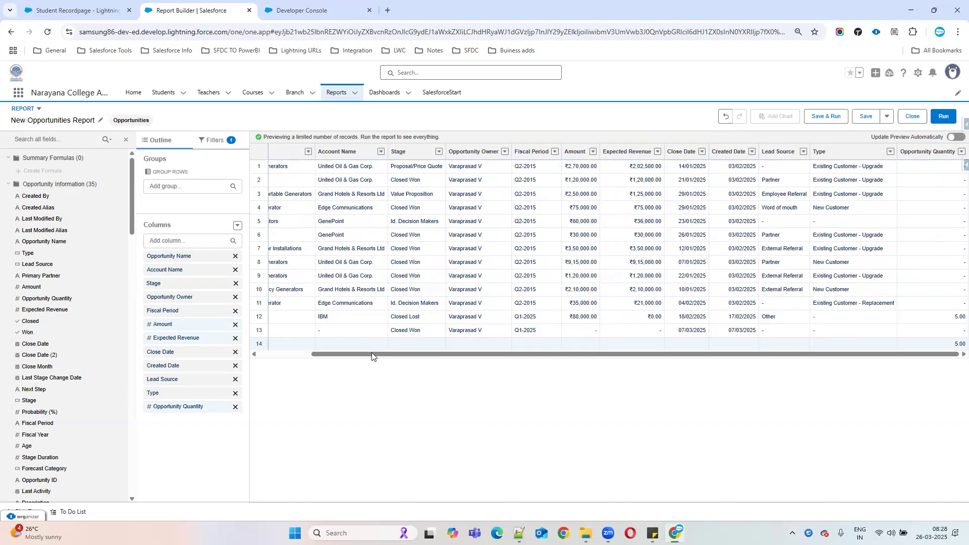
pyautogui.moveTo(372, 355); pyautogui.dragTo(319, 355)
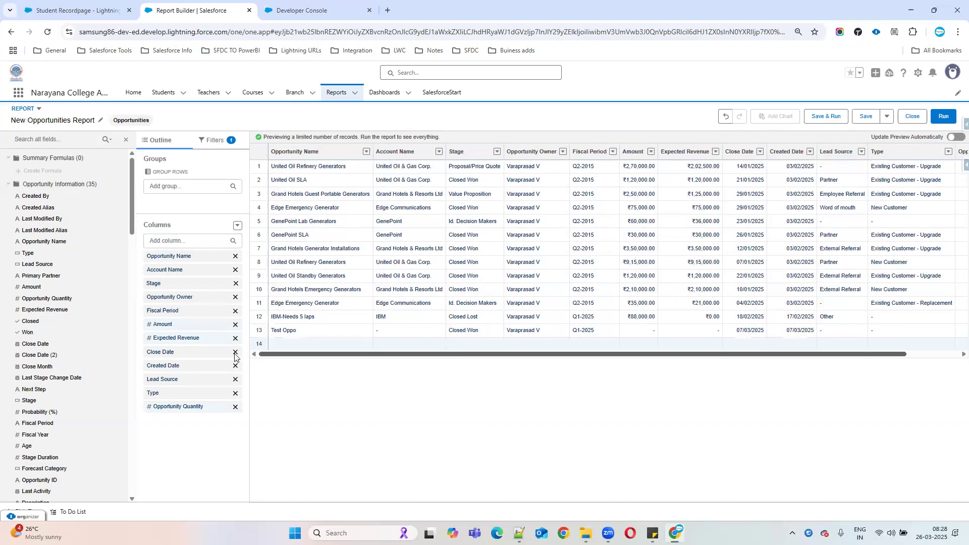
pyautogui.click(366, 152)
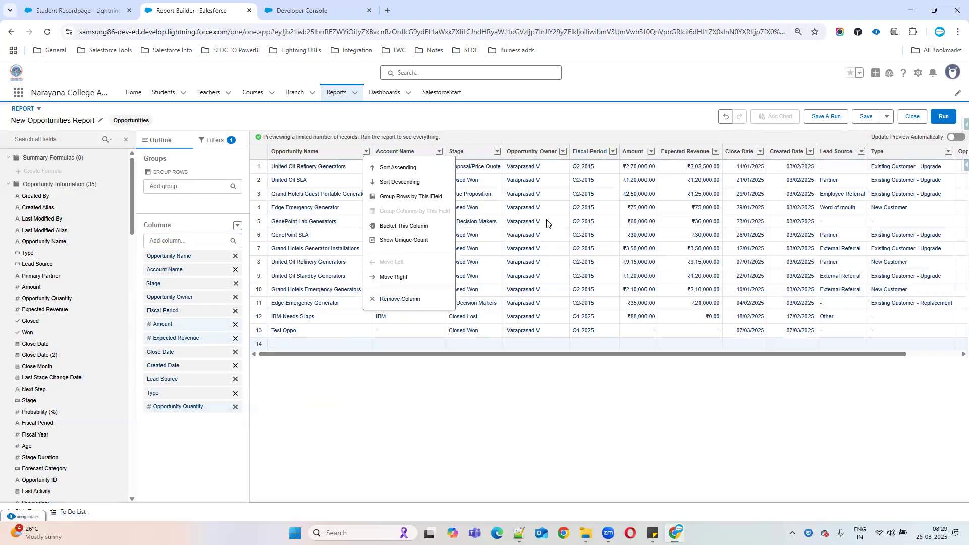
pyautogui.click(482, 413)
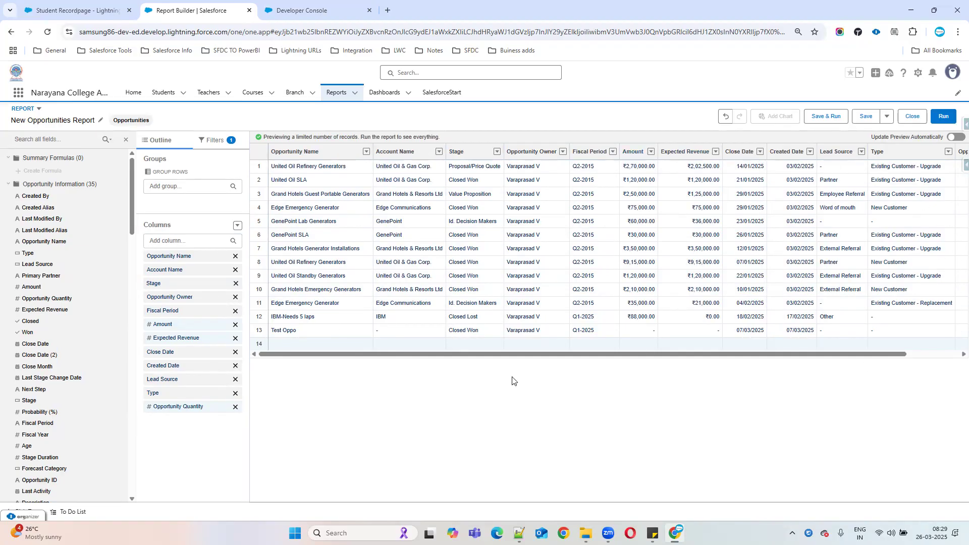
# Step: Run the Opportunities report and examine its total records and total opportunity quantity
pyautogui.click(942, 117)
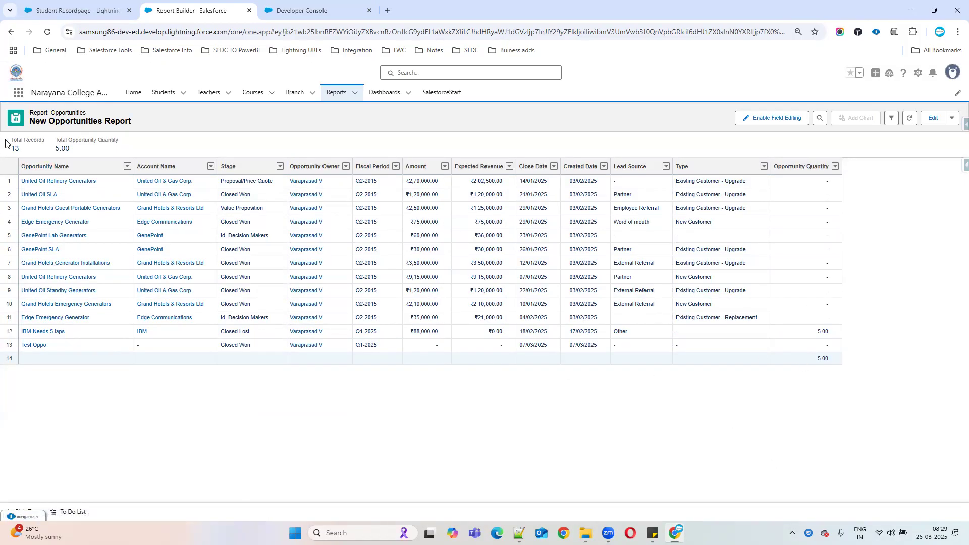
pyautogui.moveTo(13, 142); pyautogui.dragTo(22, 149)
pyautogui.click(64, 146)
pyautogui.moveTo(55, 141); pyautogui.dragTo(104, 147)
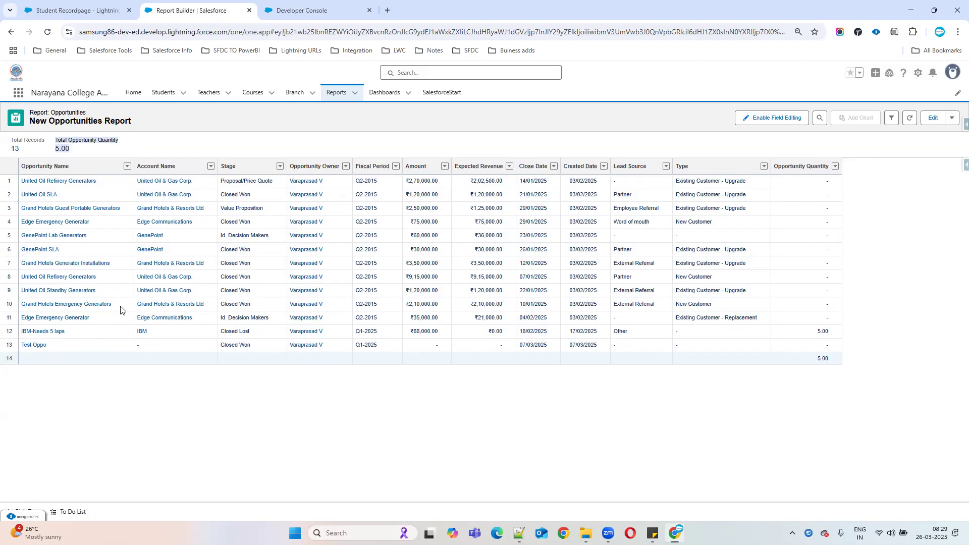
pyautogui.moveTo(10, 141); pyautogui.dragTo(43, 142)
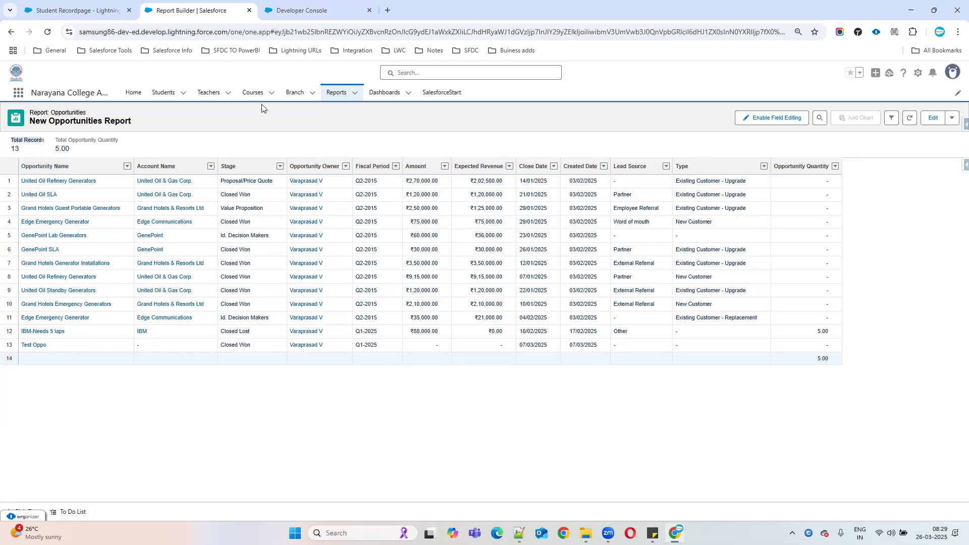
# Step: Return to editing the report and set its Close Date filter range to All Time
pyautogui.click(931, 119)
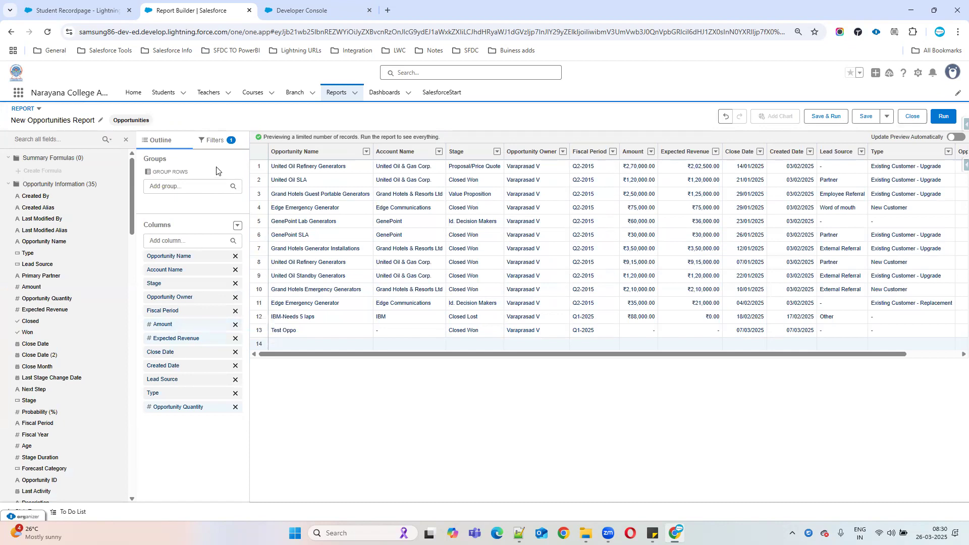
pyautogui.click(214, 143)
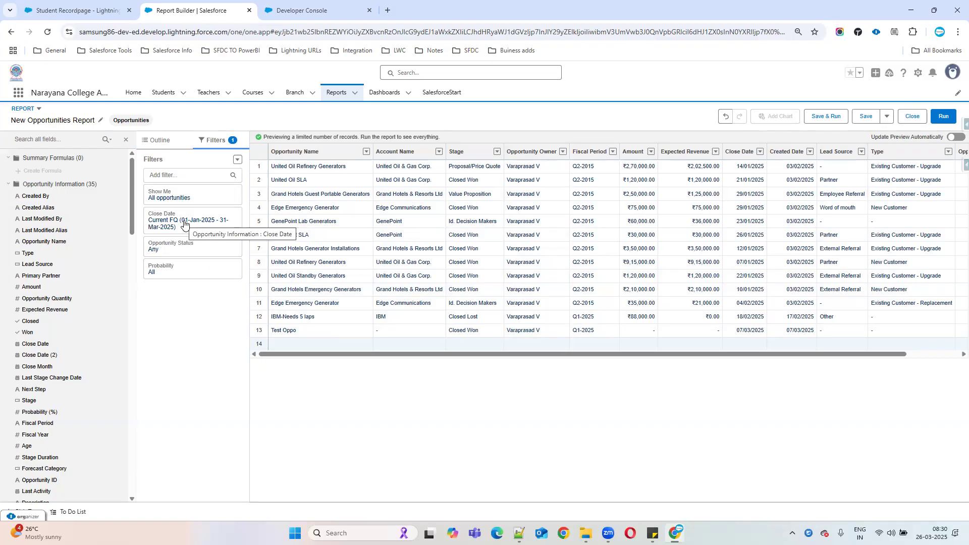
pyautogui.click(185, 225)
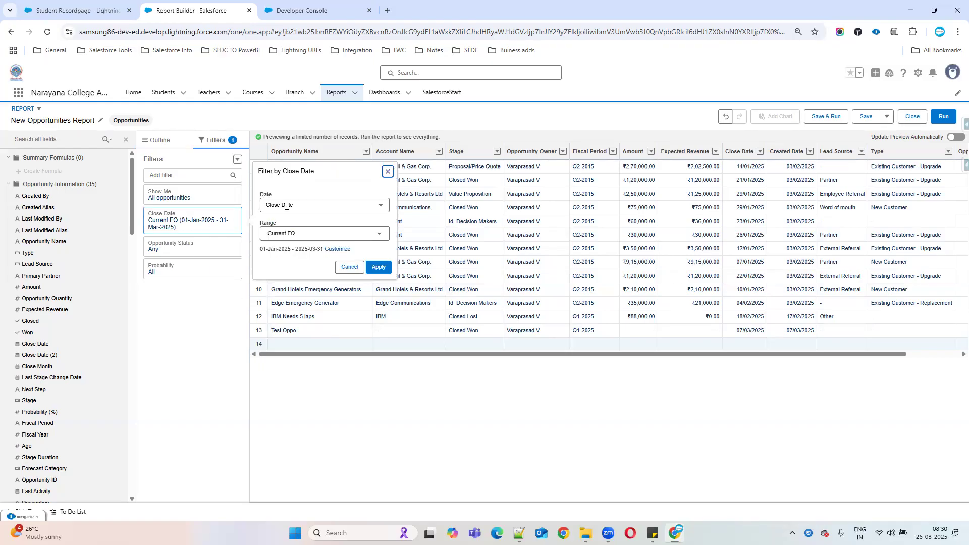
pyautogui.click(301, 234)
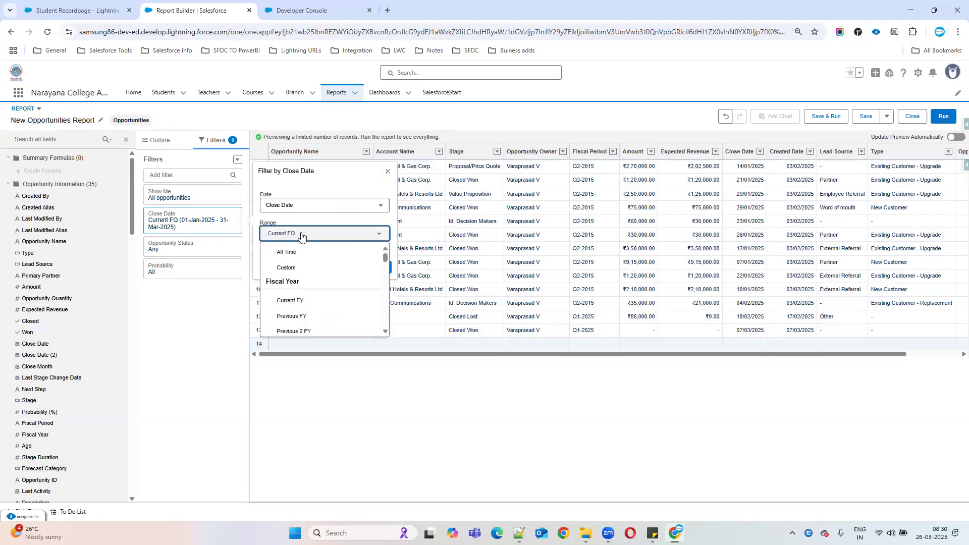
pyautogui.click(296, 251)
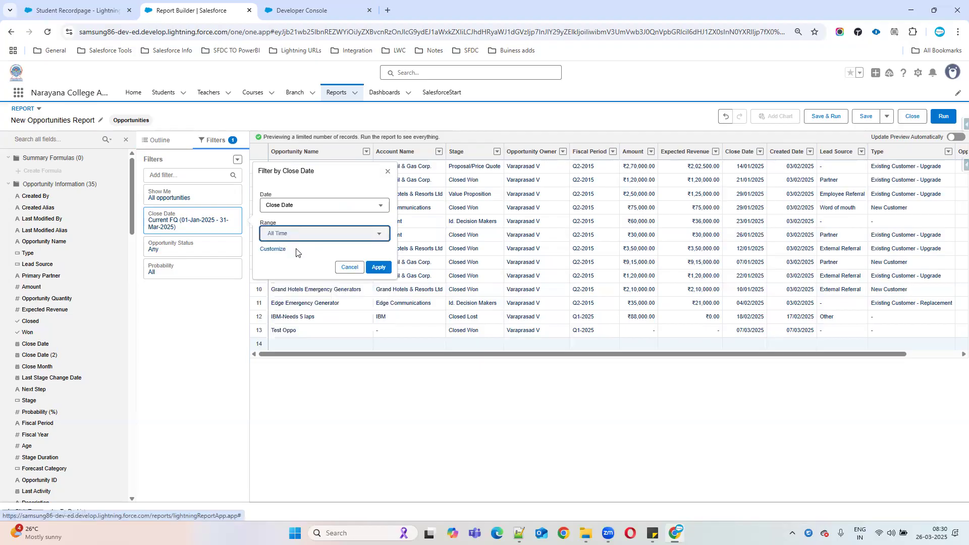
pyautogui.click(379, 268)
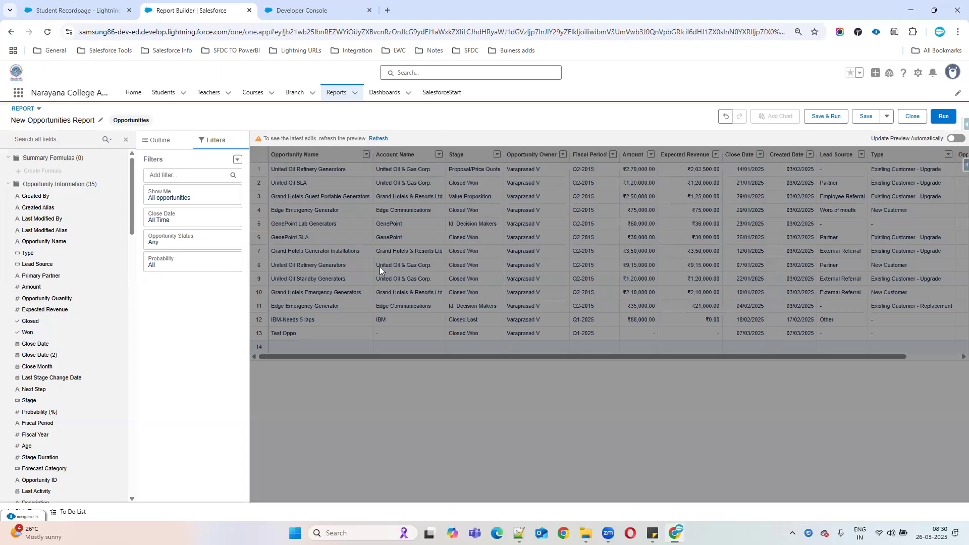
# Step: Set the report's Opportunity Status filter to Open
pyautogui.click(196, 240)
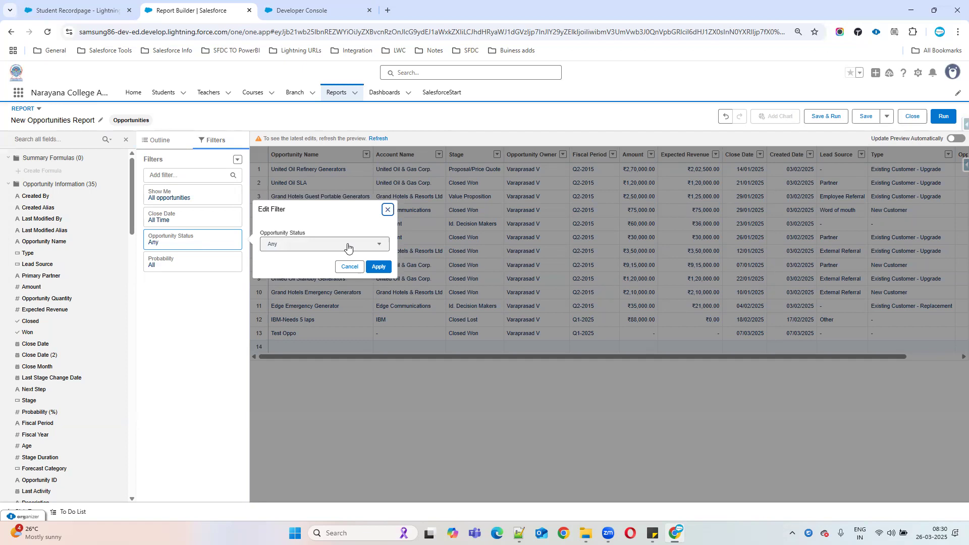
pyautogui.click(297, 251)
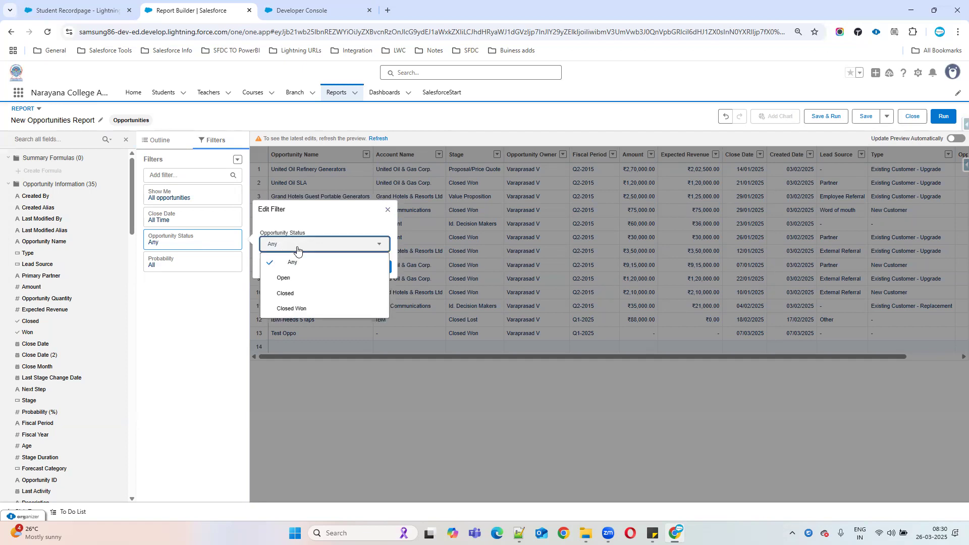
pyautogui.click(286, 277)
pyautogui.click(379, 266)
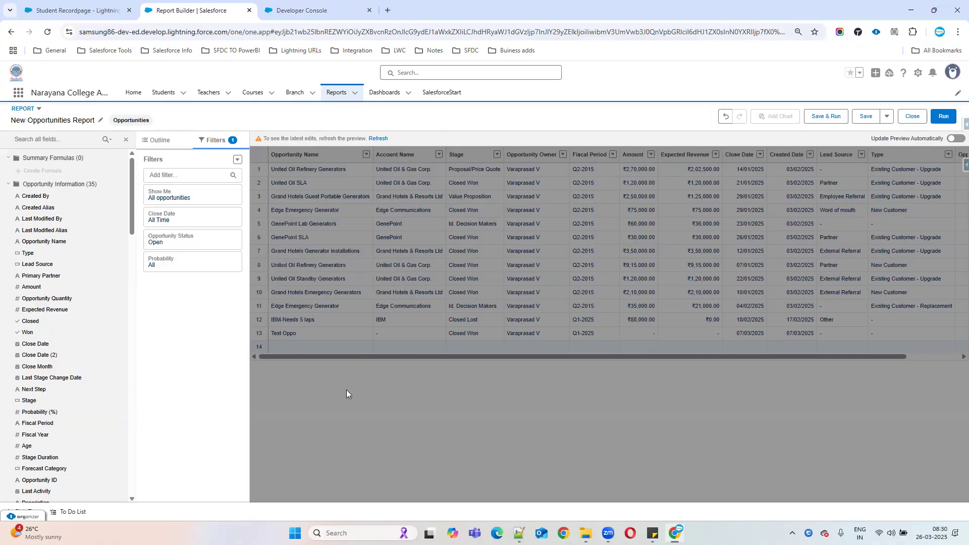
pyautogui.click(176, 263)
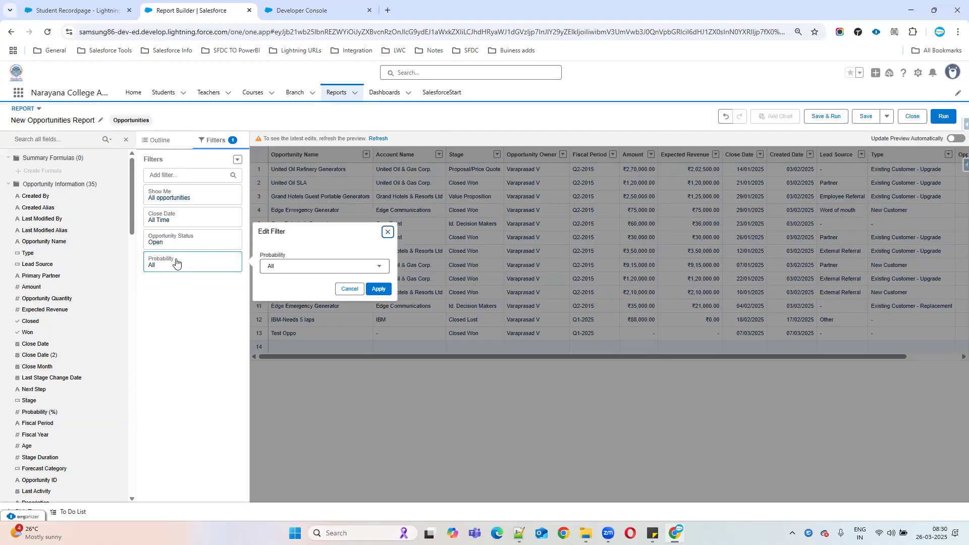
pyautogui.click(281, 266)
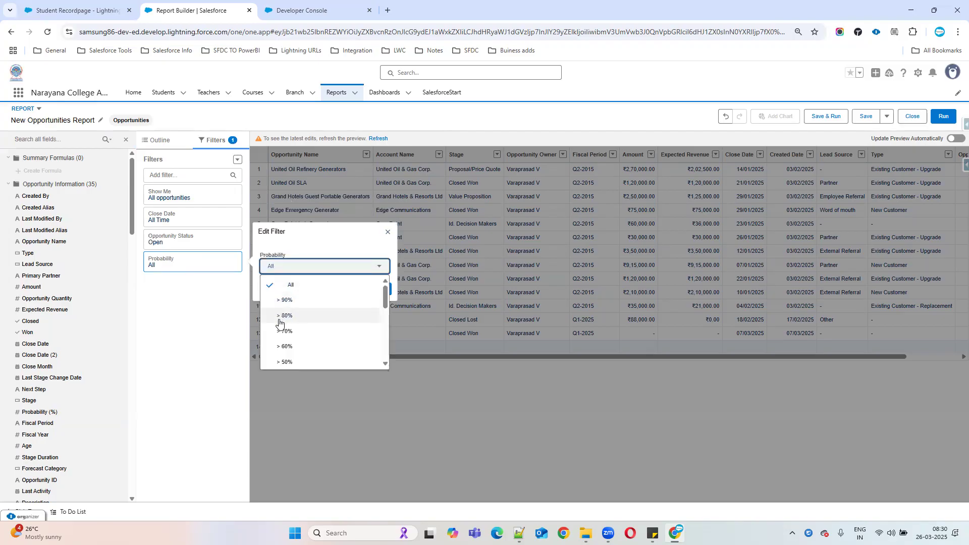
pyautogui.click(387, 231)
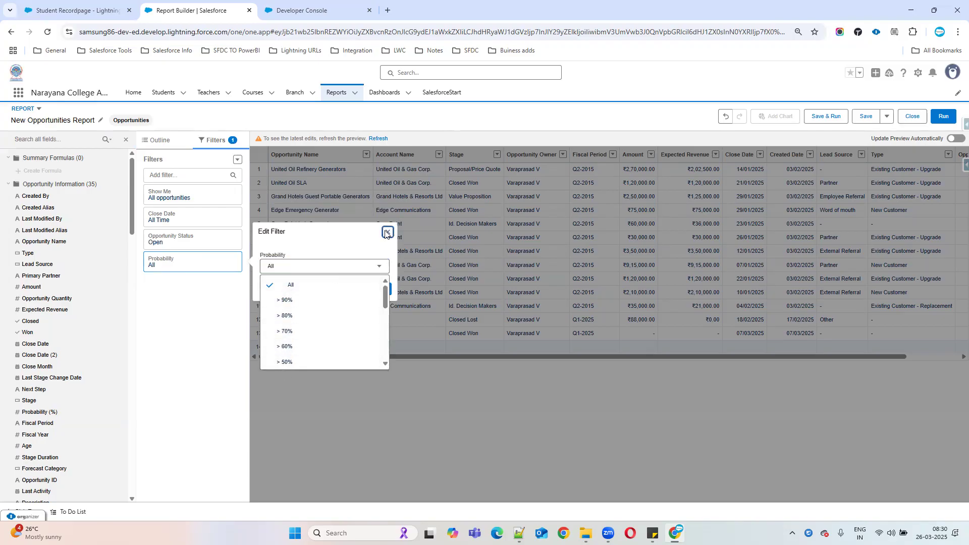
# Step: Run the report with the All Time and Open filters applied, and return to editing its filters
pyautogui.click(949, 116)
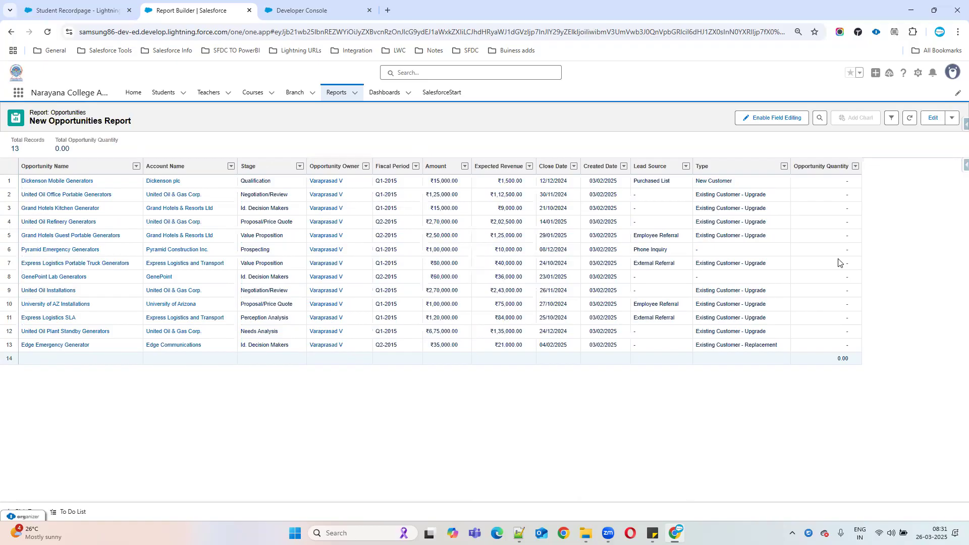
pyautogui.click(932, 117)
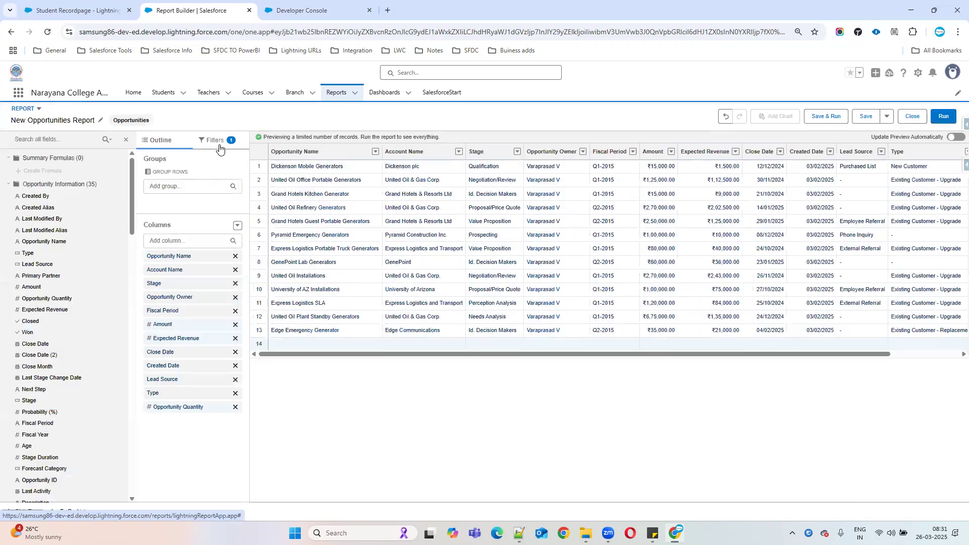
pyautogui.click(223, 143)
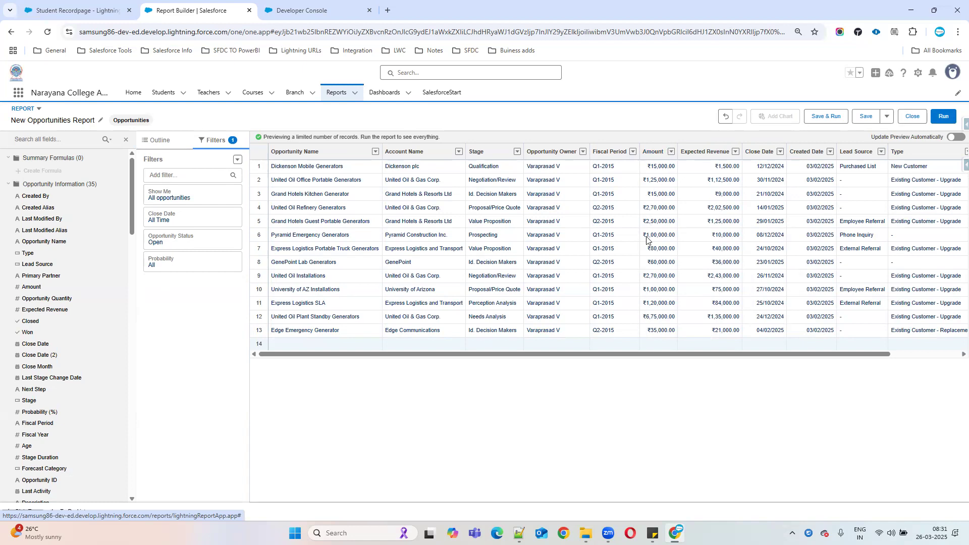
# Step: Add a filter on the Amount field that keeps opportunities with an amount greater than 100000
pyautogui.click(179, 175)
pyautogui.write('amoun')
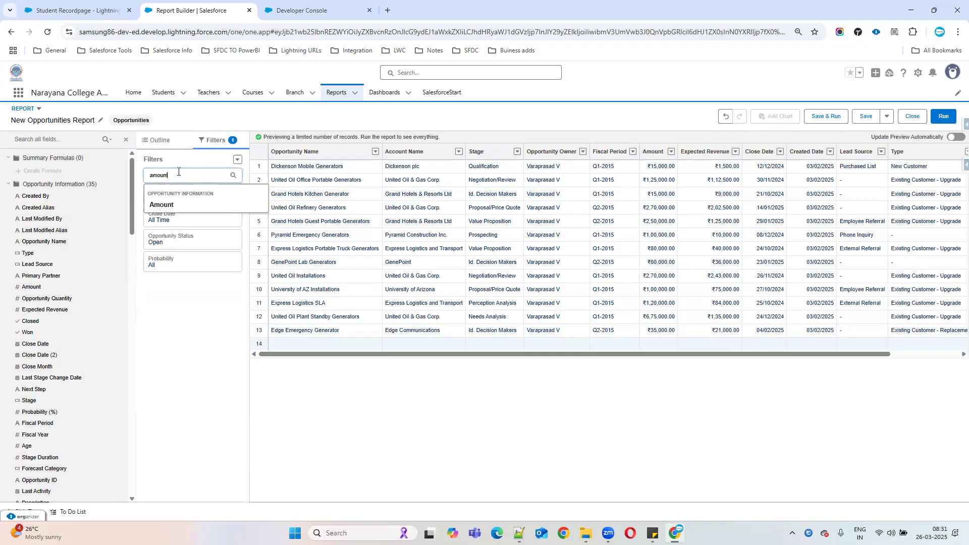
pyautogui.click(162, 205)
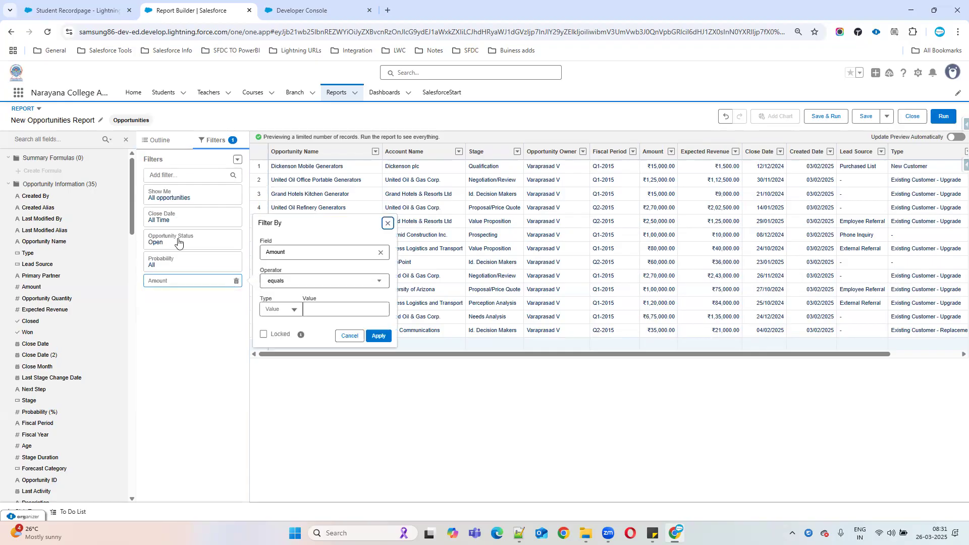
pyautogui.click(314, 284)
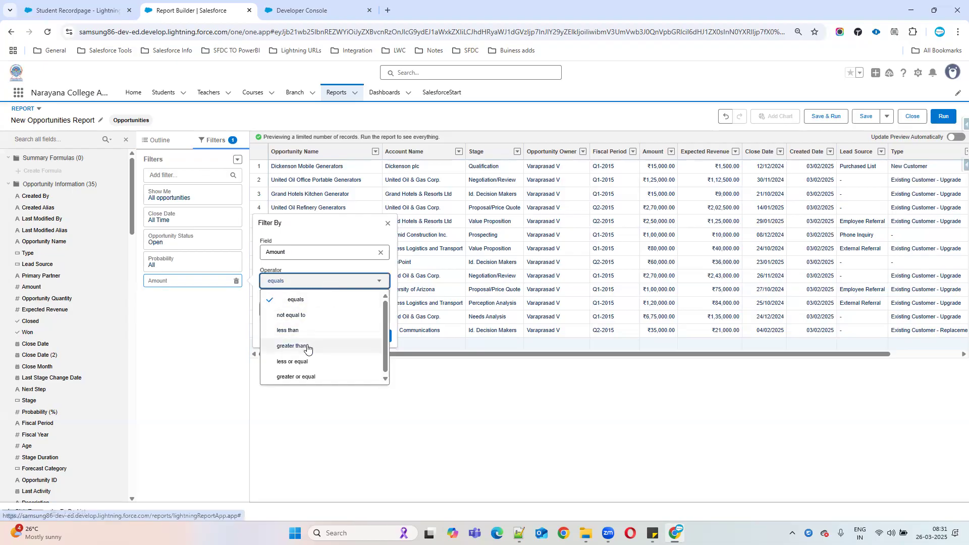
pyautogui.click(307, 348)
pyautogui.click(319, 309)
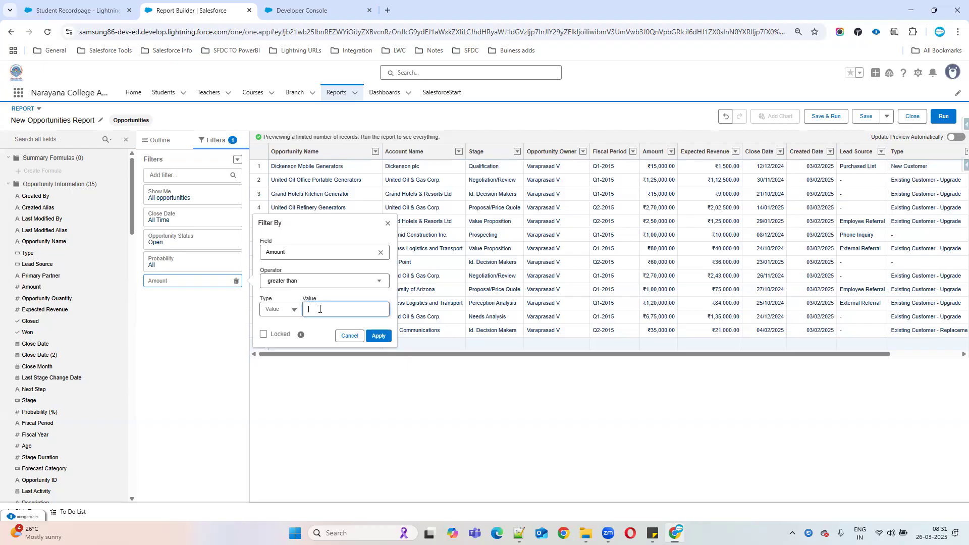
pyautogui.click(291, 310)
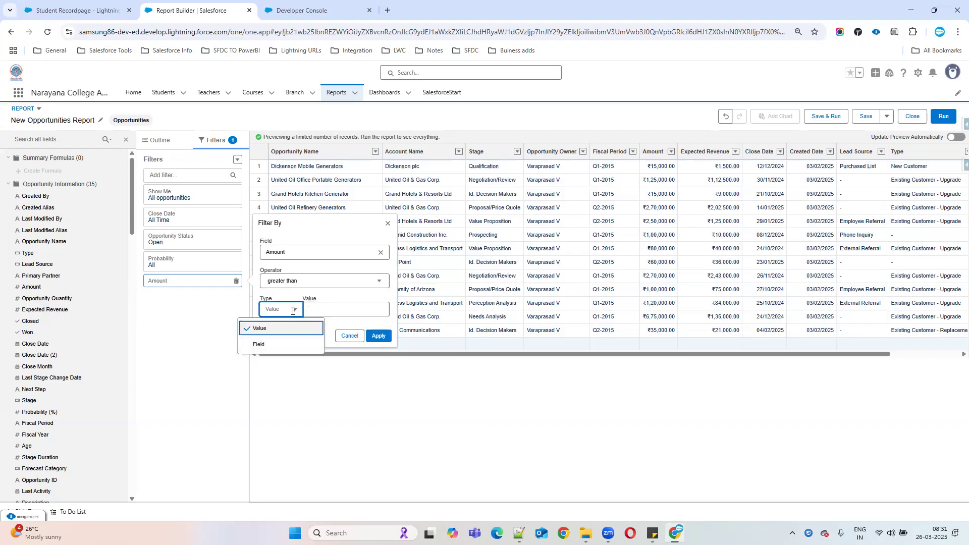
pyautogui.click(314, 308)
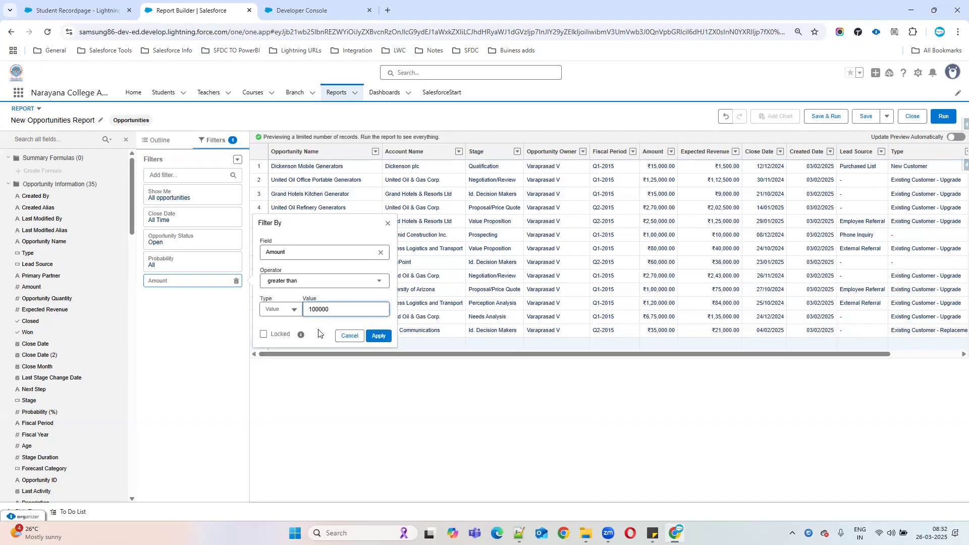
pyautogui.click(379, 335)
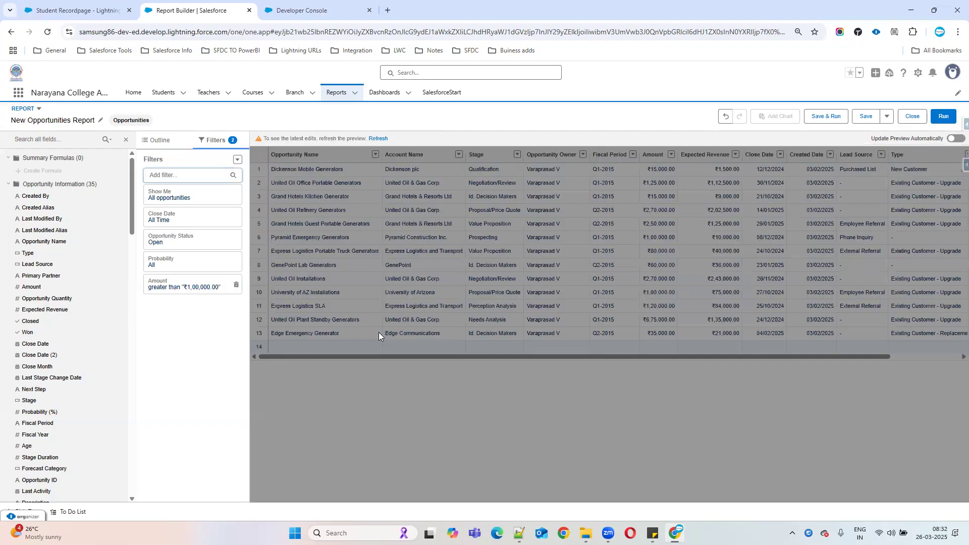
# Step: Refresh the preview and run the report with the Amount filter applied
pyautogui.click(702, 382)
pyautogui.click(378, 139)
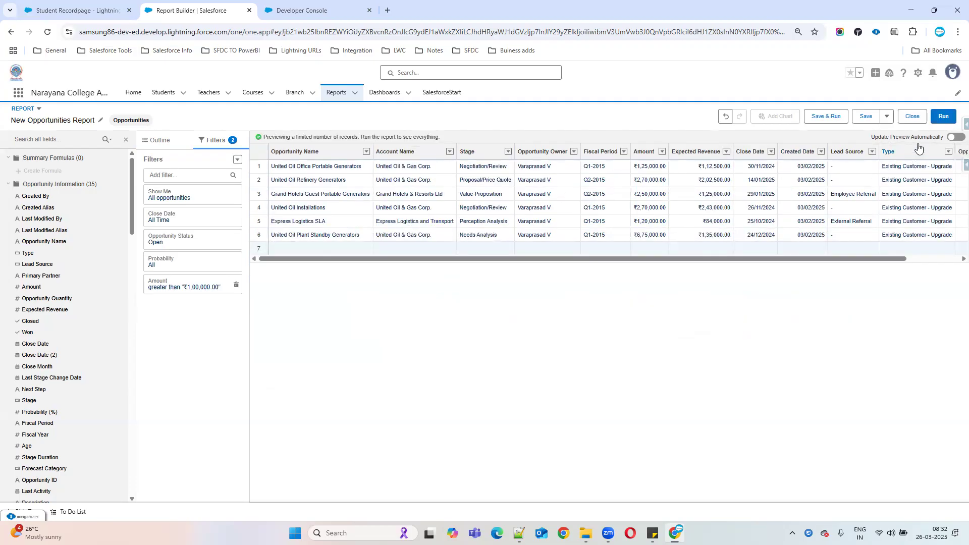
pyautogui.click(941, 119)
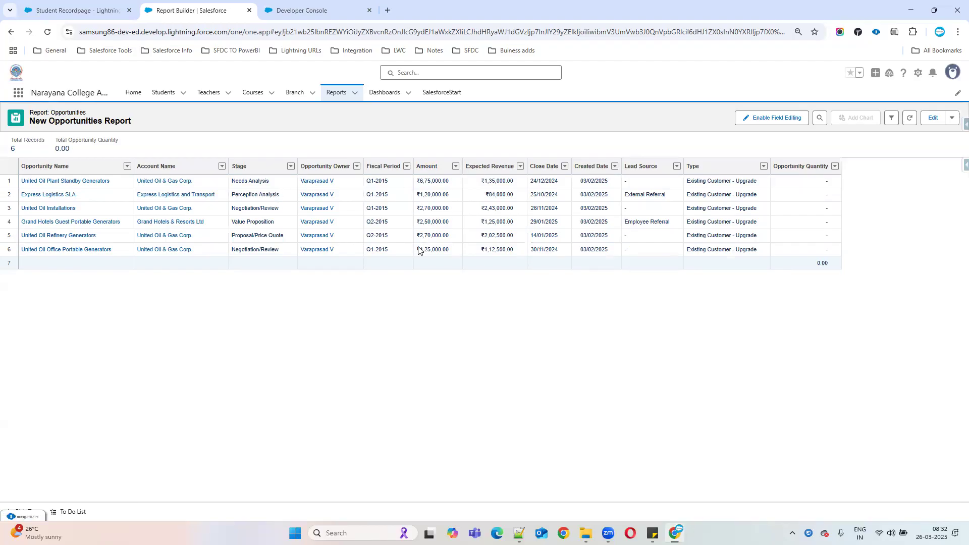
# Step: Widen the Fiscal Period column slightly in the report results and return to editing the report's filters
pyautogui.moveTo(413, 166)
pyautogui.mouseDown()
pyautogui.moveTo(448, 167)
pyautogui.moveTo(425, 167)
pyautogui.mouseUp()
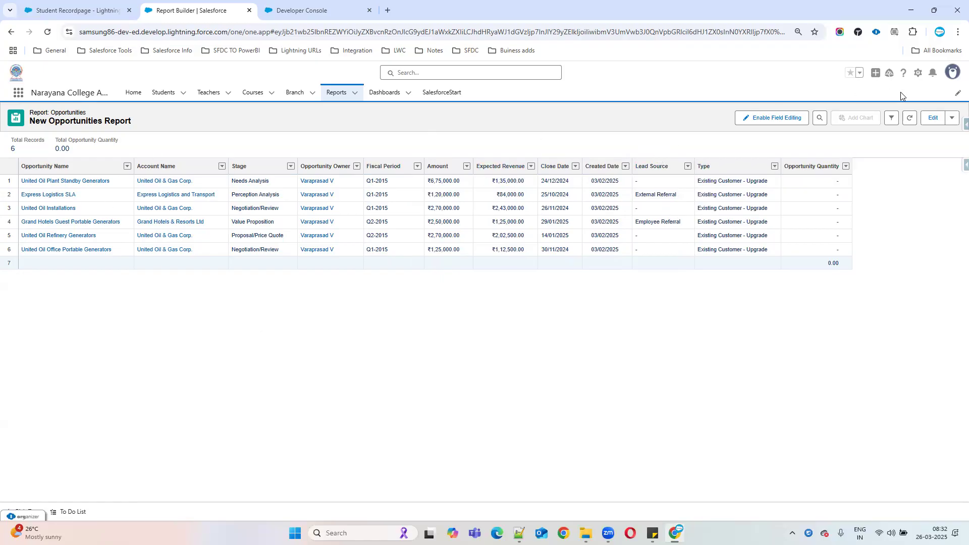
pyautogui.click(931, 119)
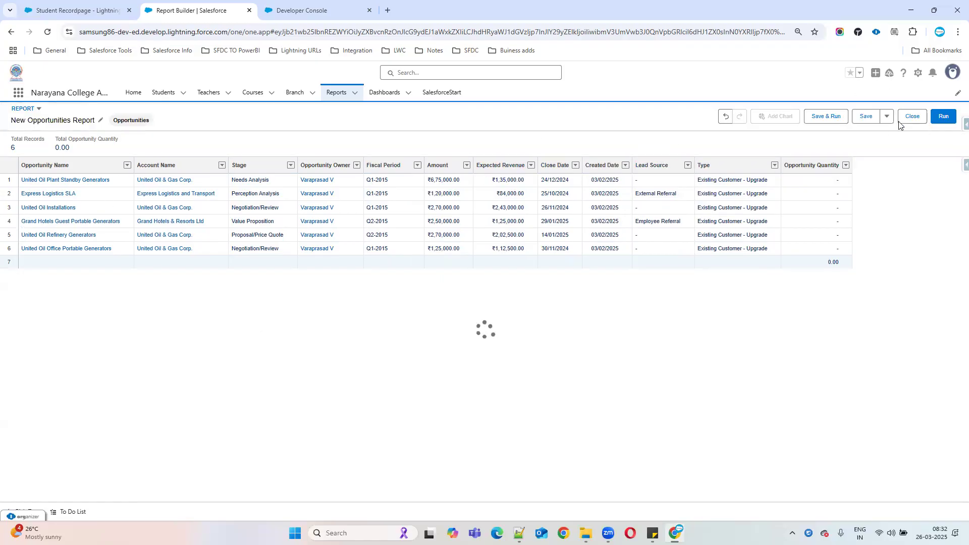
pyautogui.click(203, 141)
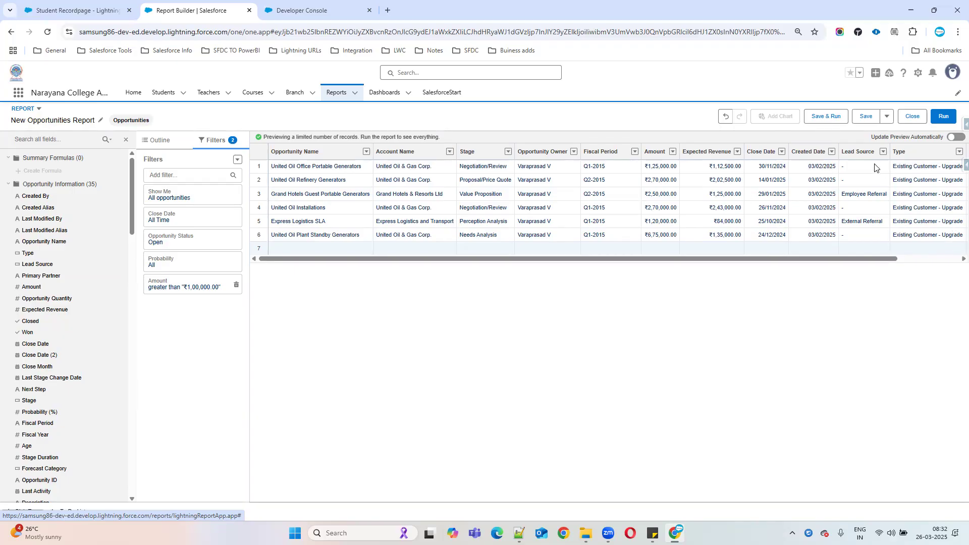
pyautogui.click(845, 224)
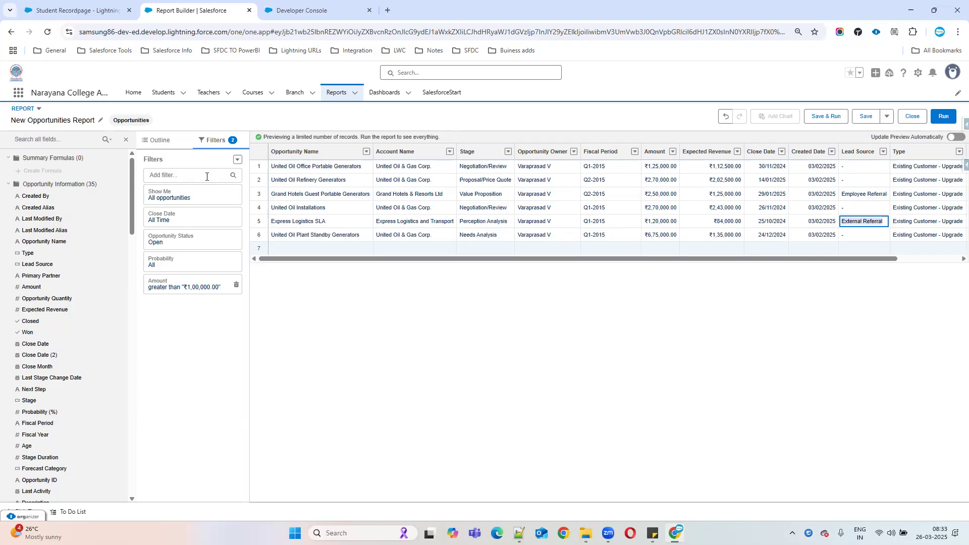
pyautogui.click(206, 177)
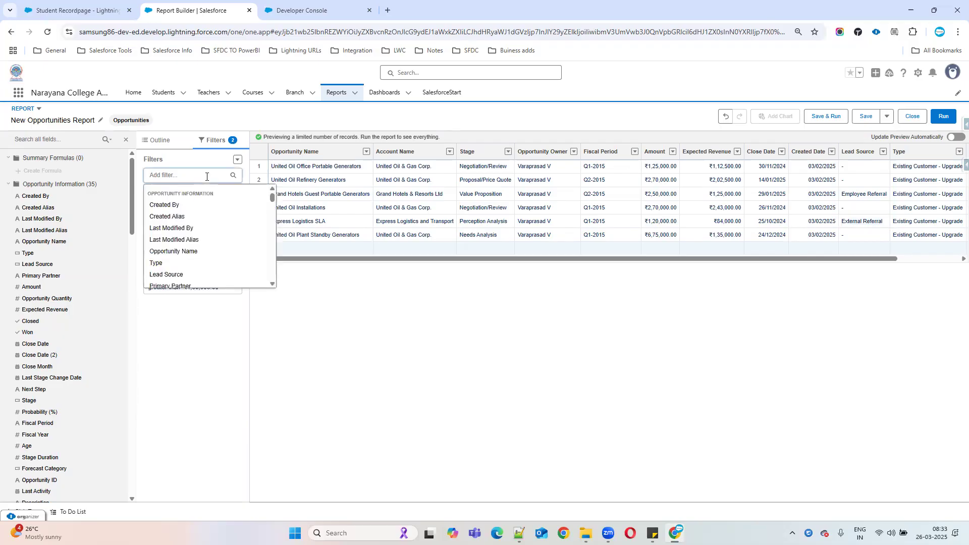
pyautogui.write('lead')
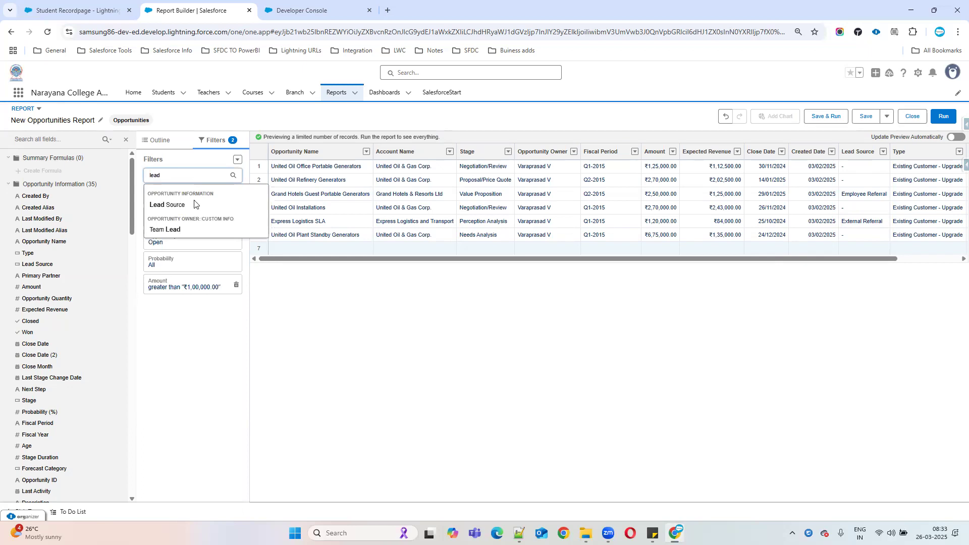
pyautogui.click(167, 205)
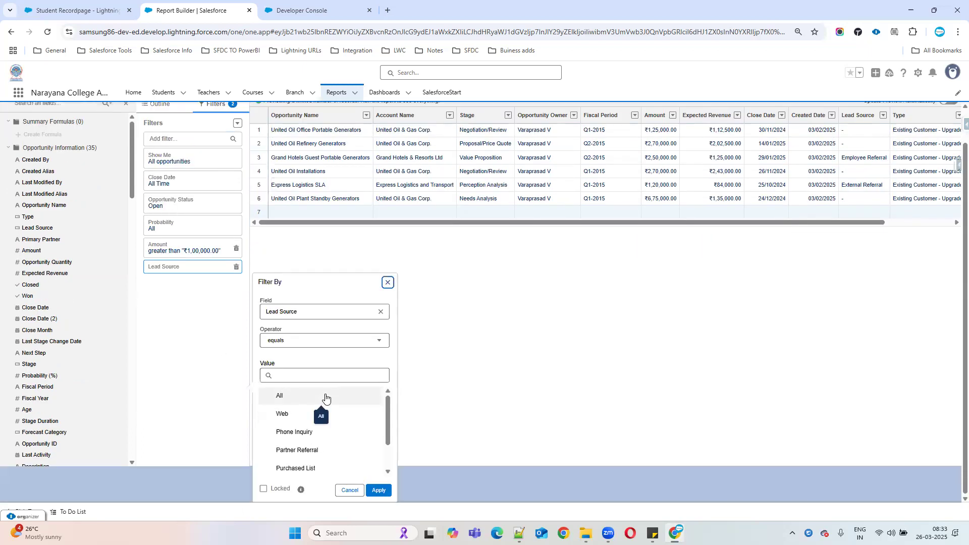
pyautogui.scroll(-3, 325, 401)
pyautogui.scroll(3, 323, 369)
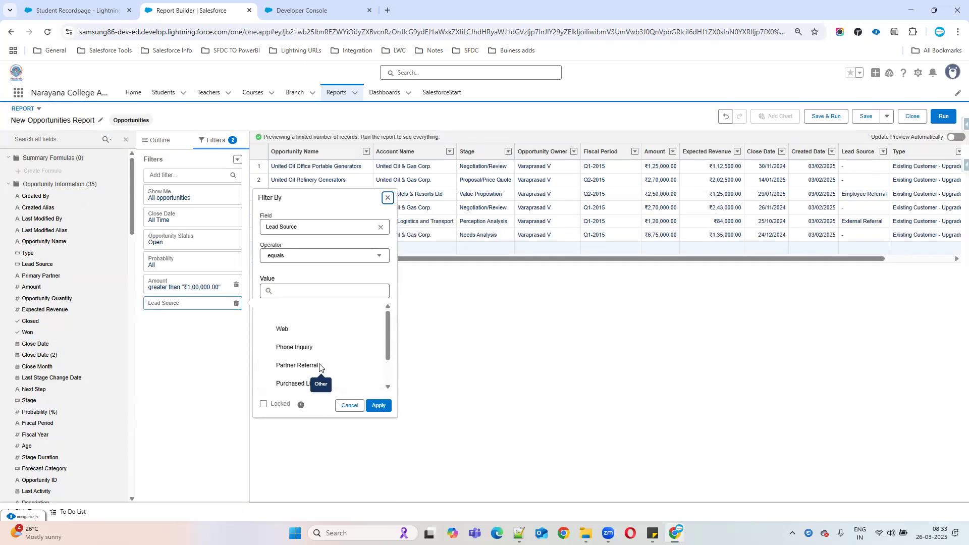
pyautogui.scroll(-3, 338, 364)
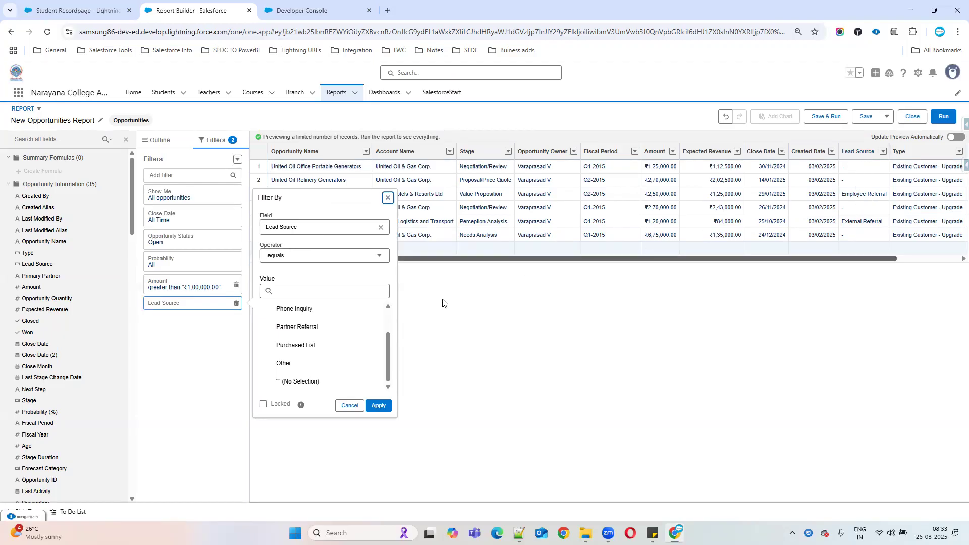
pyautogui.scroll(2, 338, 338)
pyautogui.scroll(-2, 339, 330)
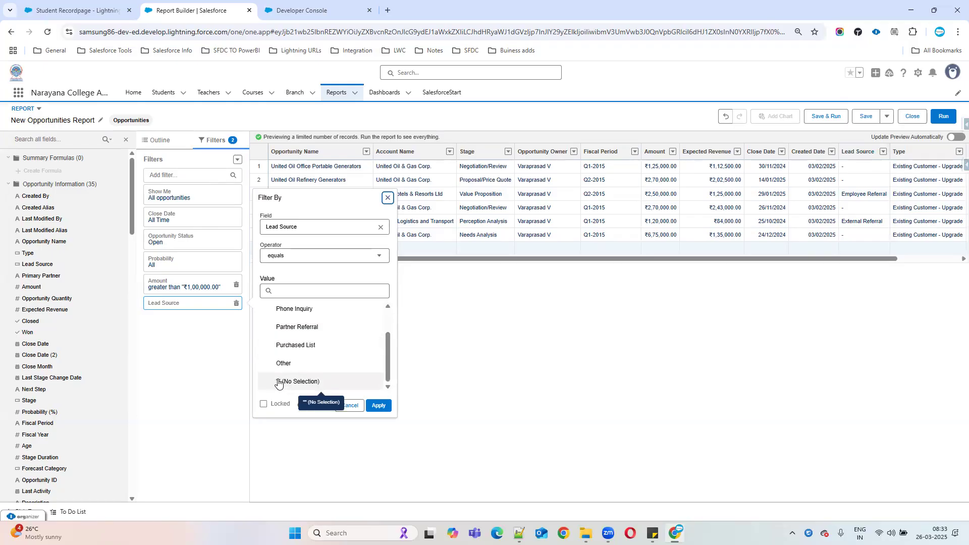
pyautogui.click(279, 385)
pyautogui.click(279, 385)
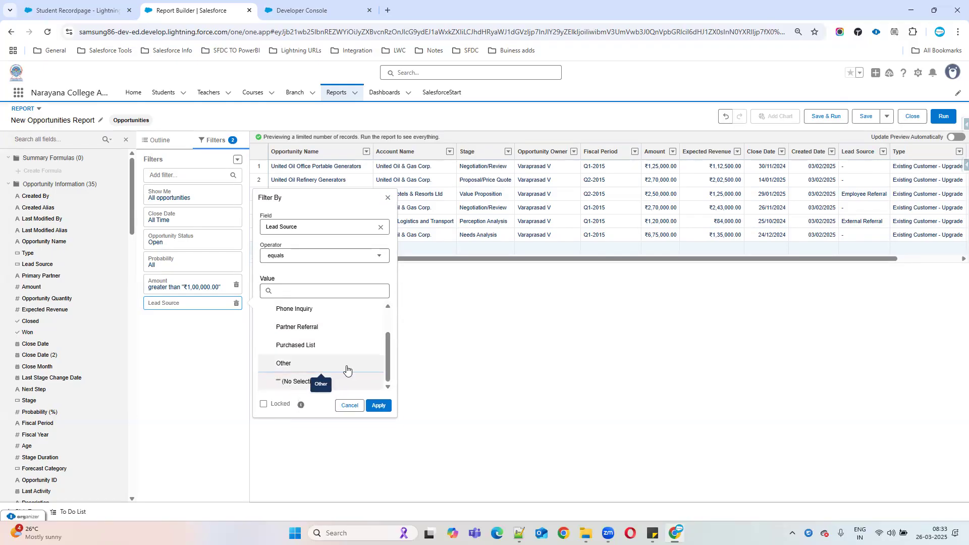
pyautogui.scroll(2, 346, 369)
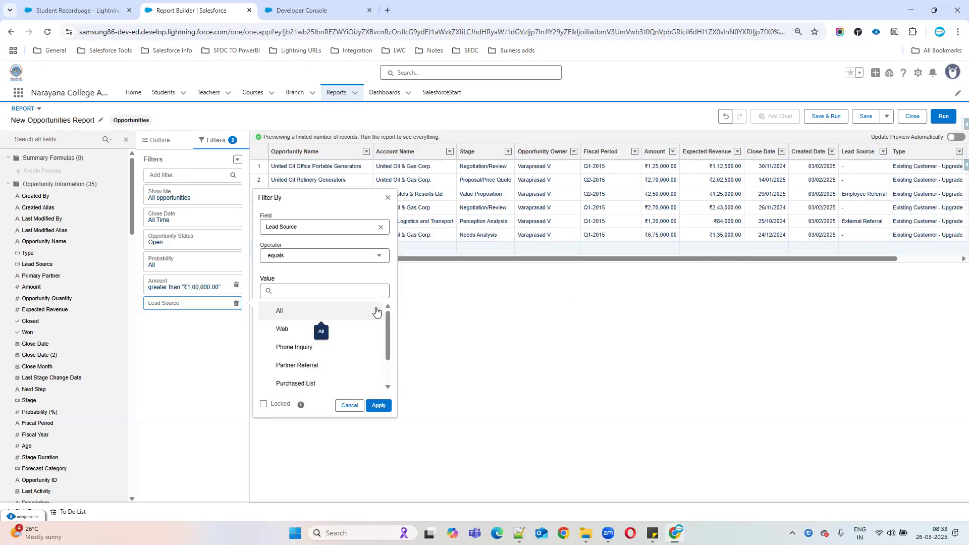
pyautogui.scroll(-2, 343, 343)
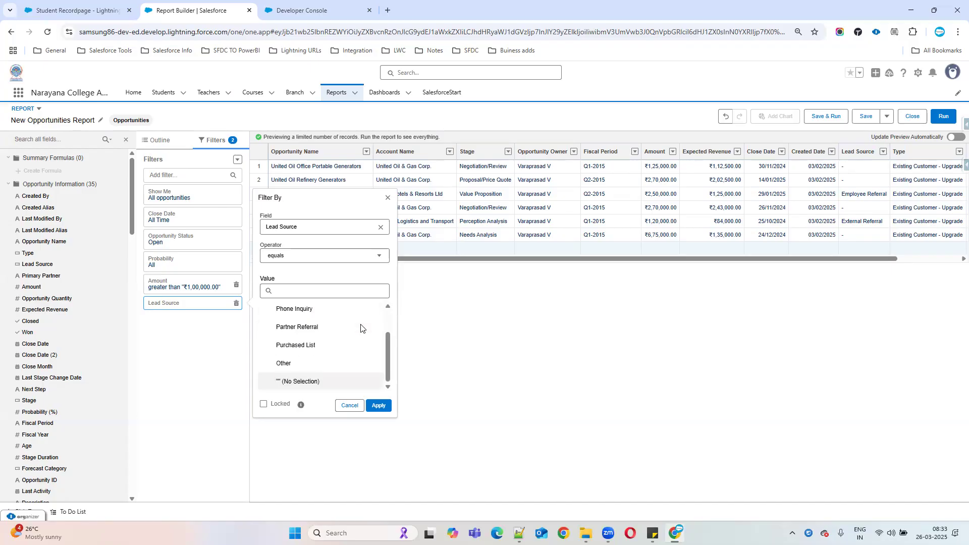
pyautogui.scroll(2, 361, 326)
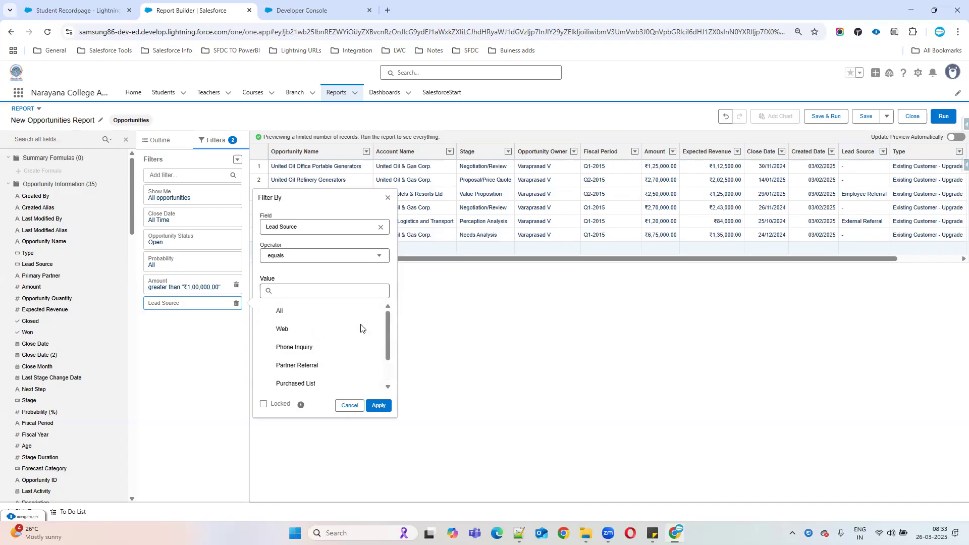
pyautogui.click(387, 387)
pyautogui.click(387, 388)
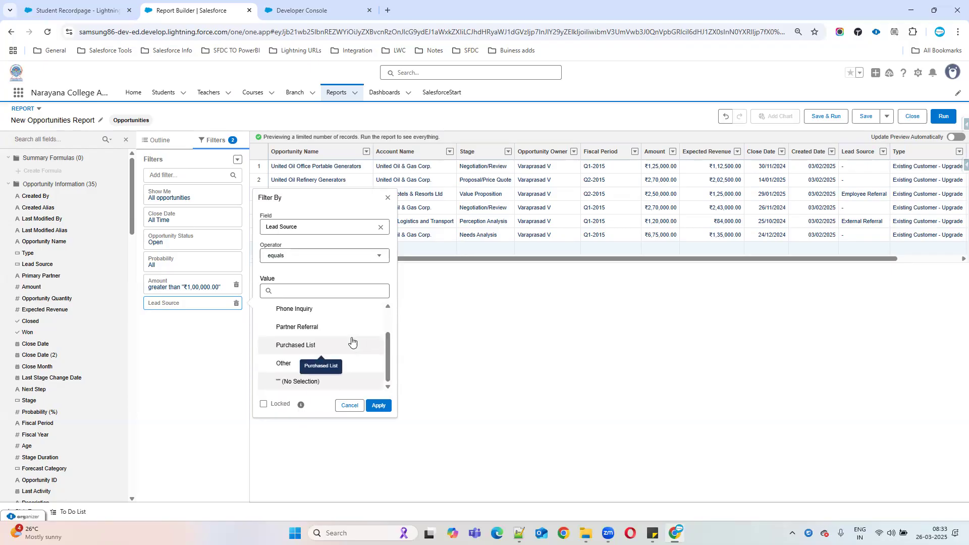
pyautogui.scroll(3, 323, 356)
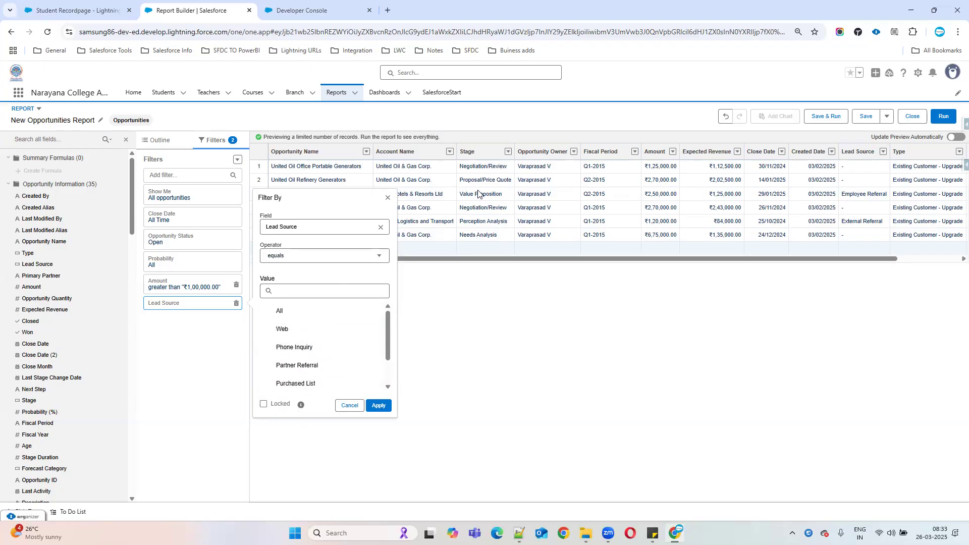
pyautogui.click(380, 228)
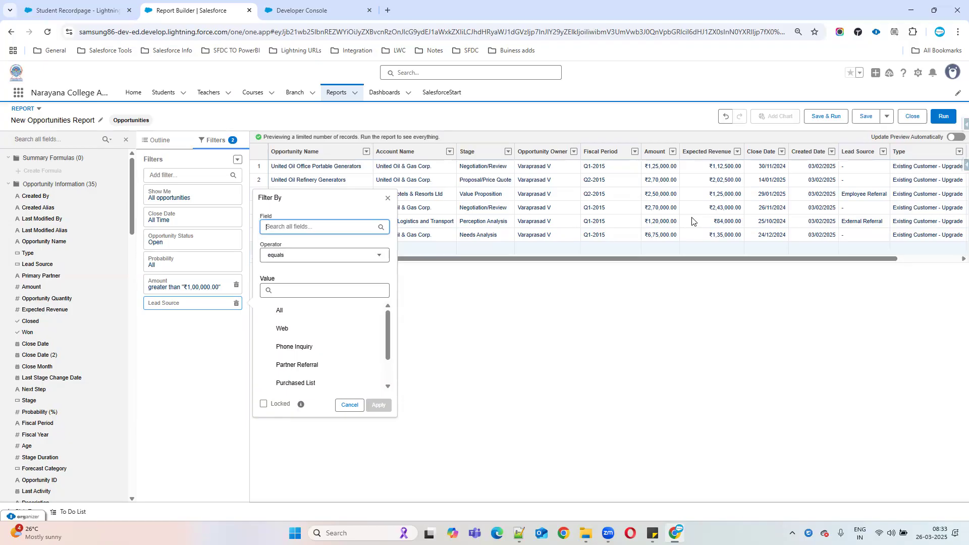
pyautogui.click(614, 182)
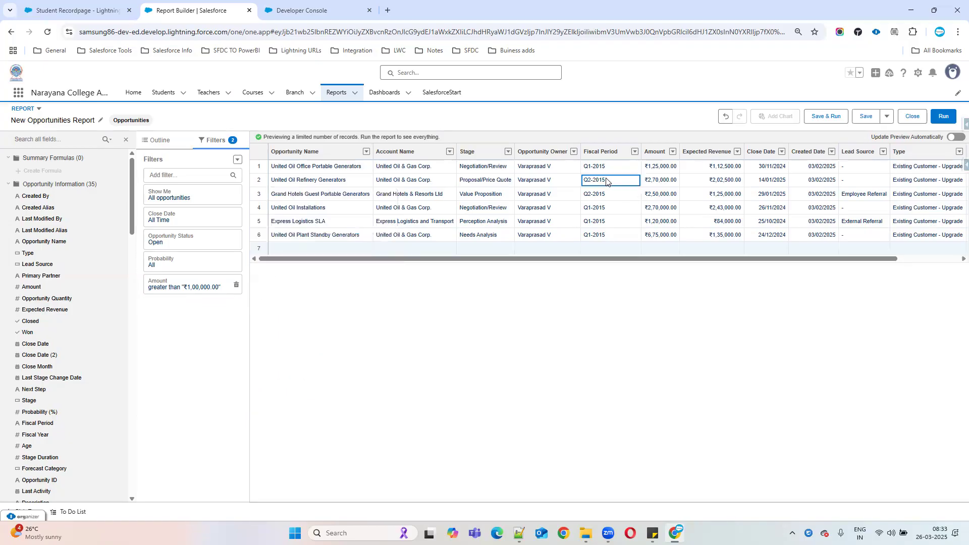
# Step: Add a filter on the opportunity Type field that keeps records equal to Existing Customer - Upgrade
pyautogui.click(184, 175)
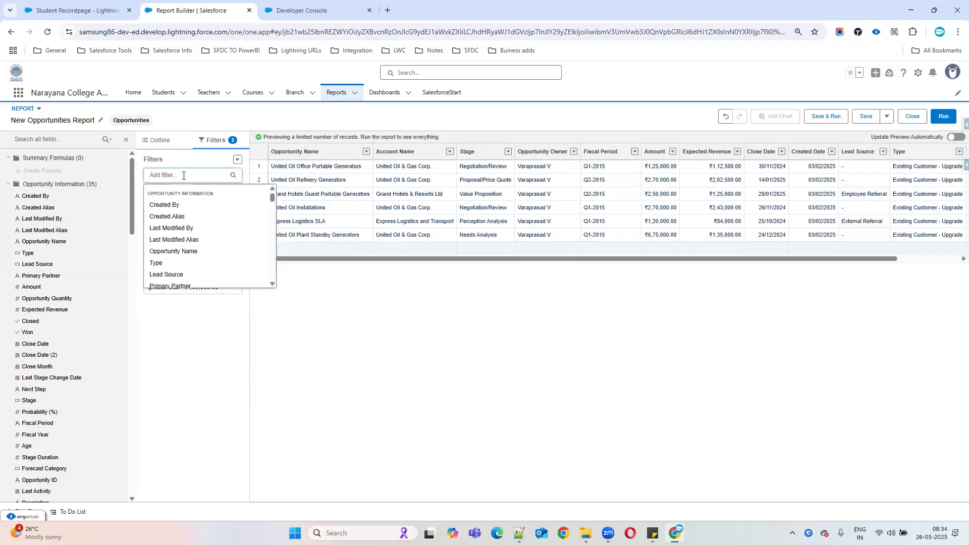
pyautogui.write('type')
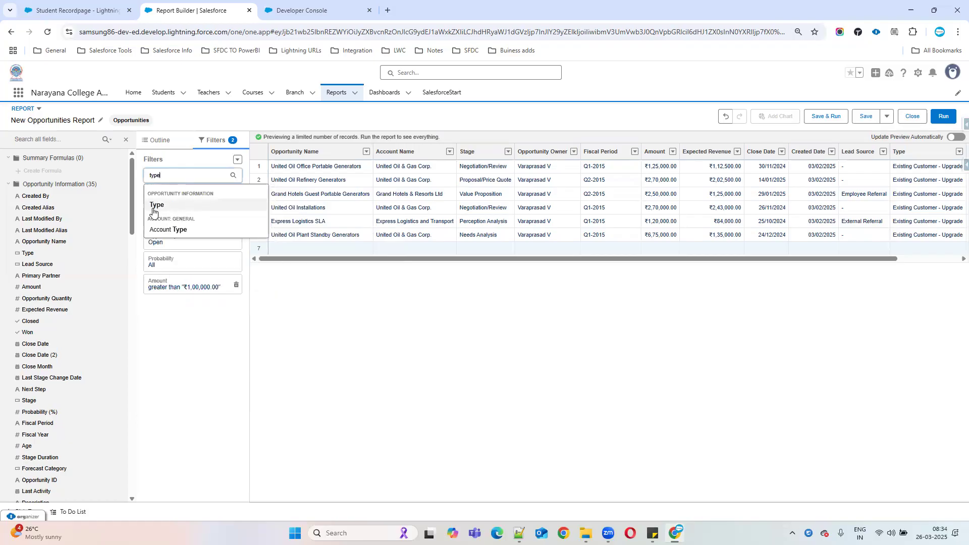
pyautogui.click(156, 206)
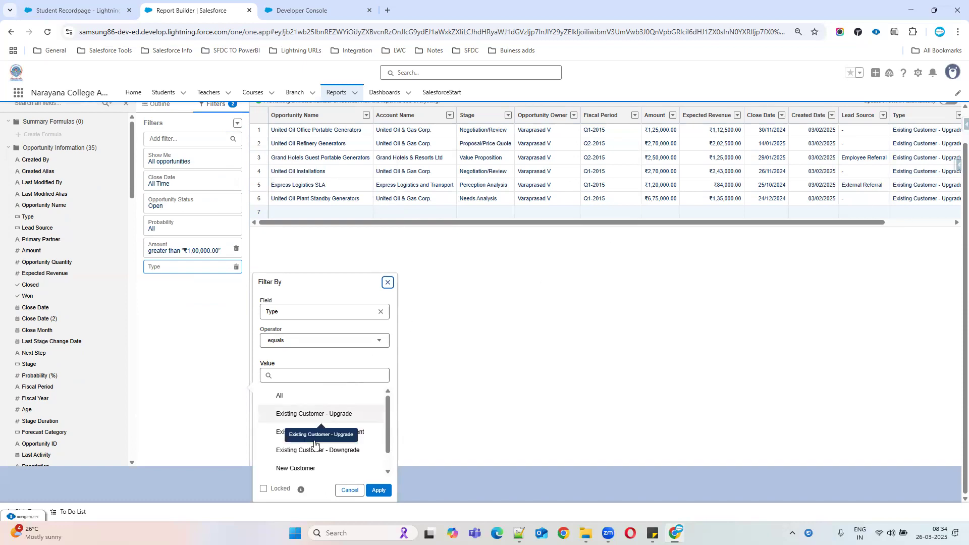
pyautogui.click(310, 417)
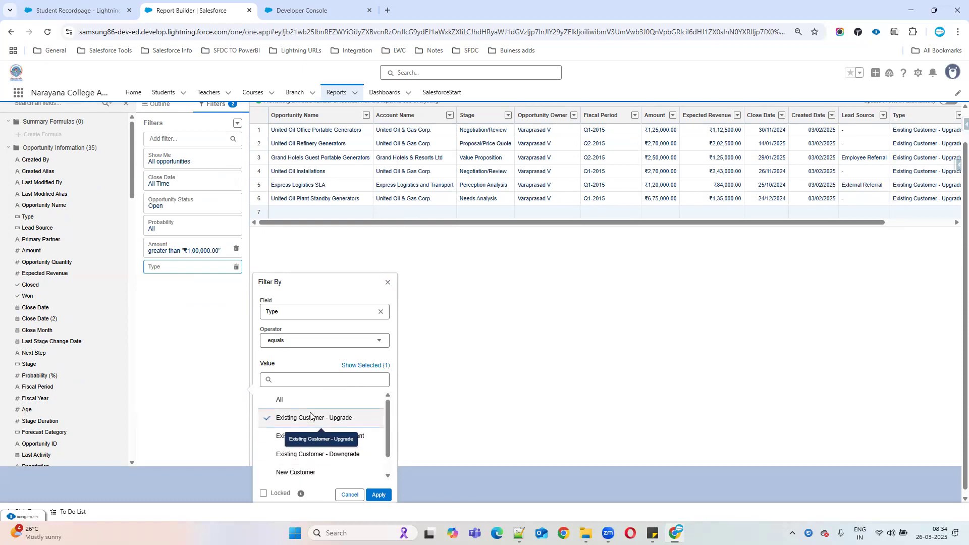
pyautogui.scroll(-1, 374, 419)
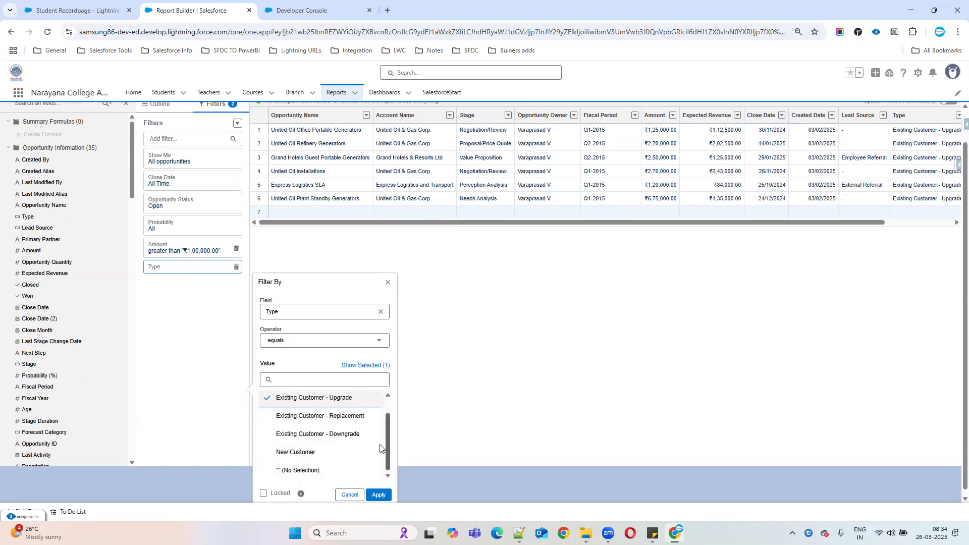
pyautogui.click(311, 424)
pyautogui.click(310, 434)
pyautogui.click(310, 416)
pyautogui.click(310, 434)
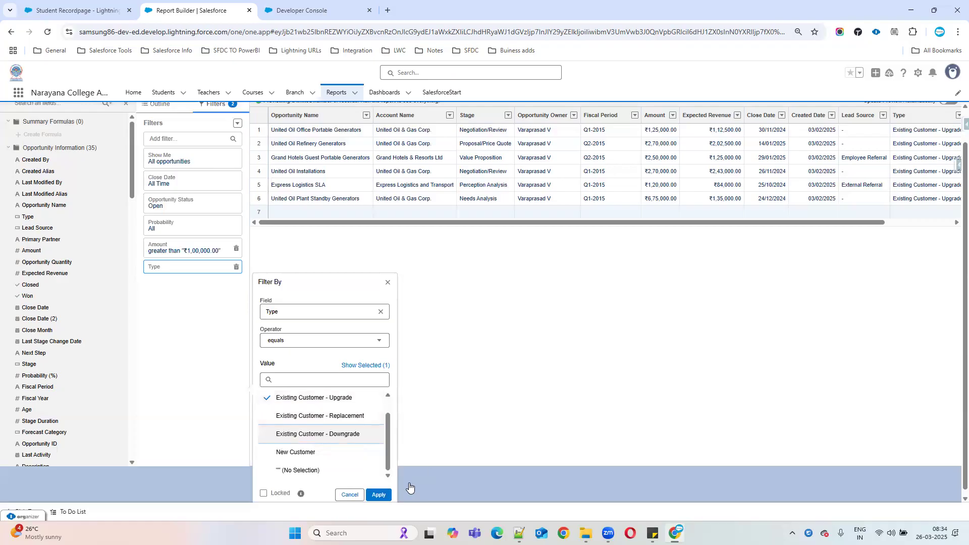
pyautogui.click(380, 496)
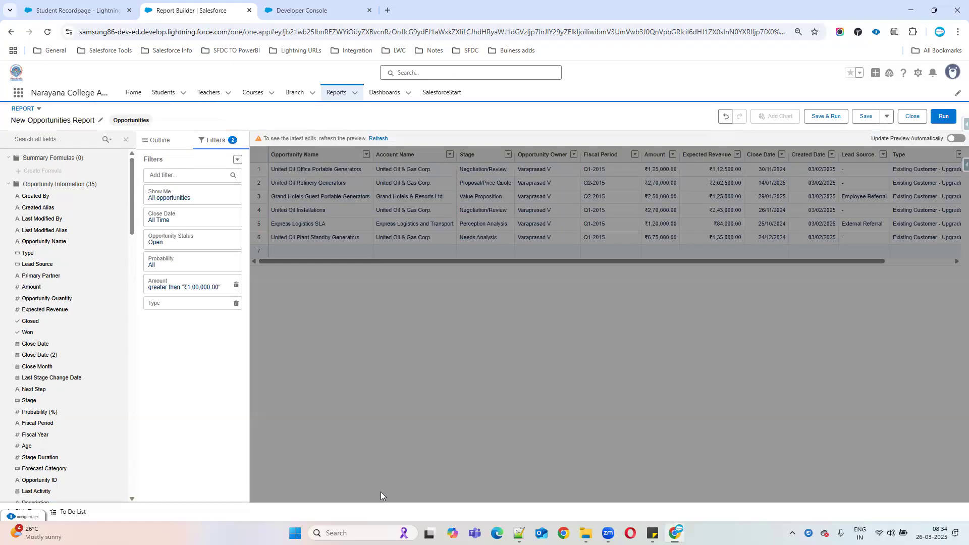
# Step: Run the report with the Type filter applied and return to editing its filters
pyautogui.click(945, 116)
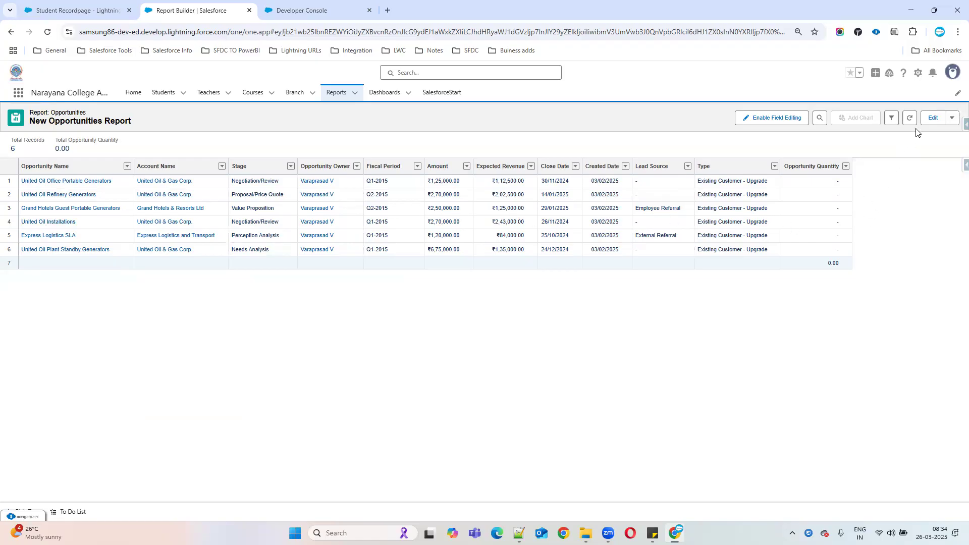
pyautogui.click(930, 120)
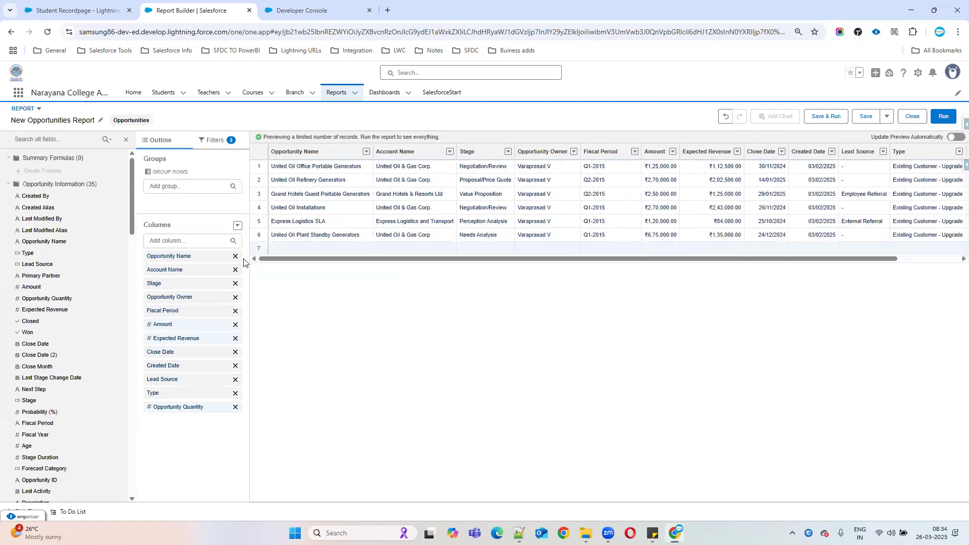
pyautogui.click(219, 141)
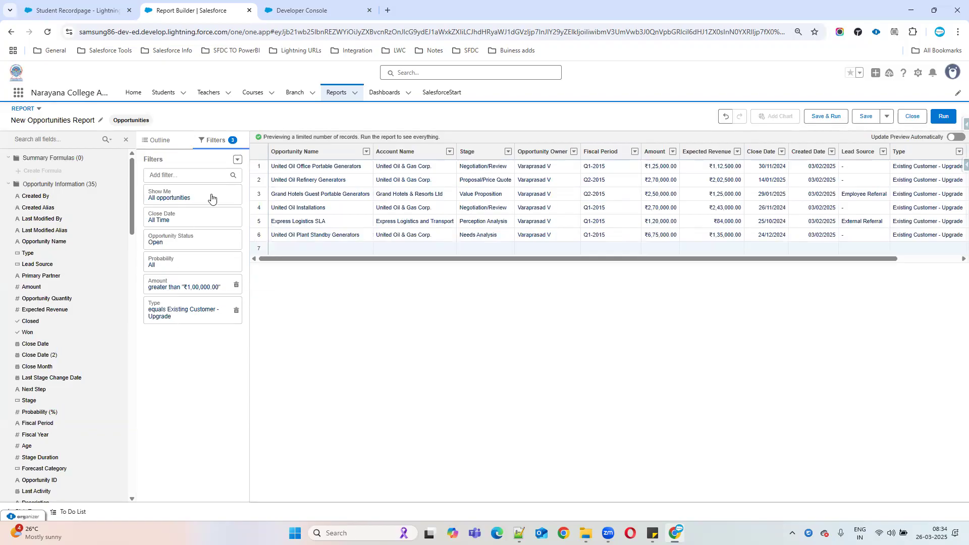
# Step: Add filter logic that combines the Amount and Type filters as 1 OR 2
pyautogui.click(237, 160)
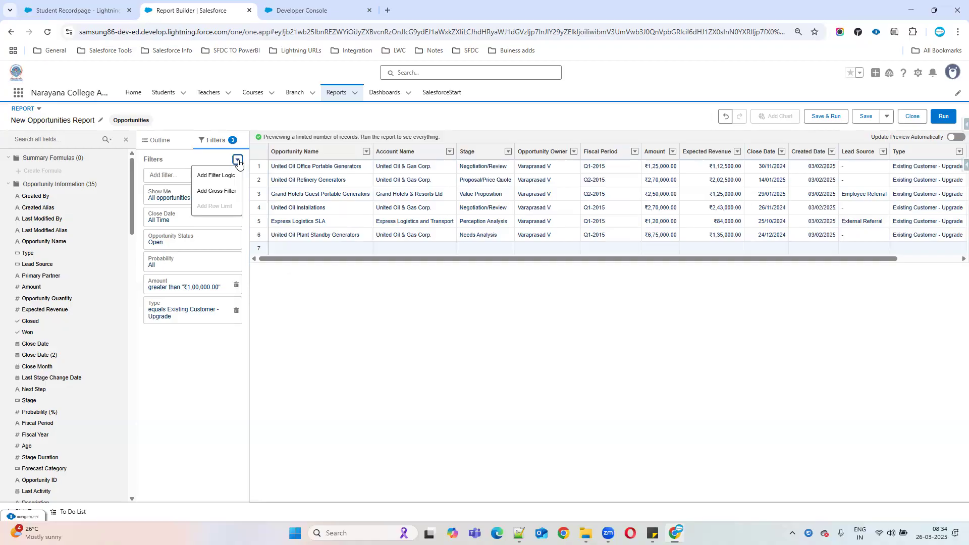
pyautogui.click(220, 175)
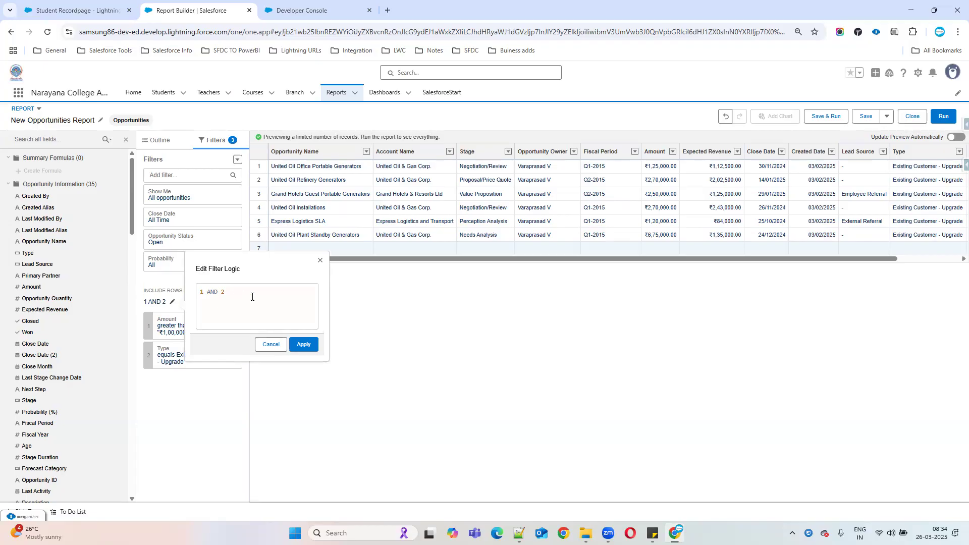
pyautogui.doubleClick(211, 291)
pyautogui.write('OR')
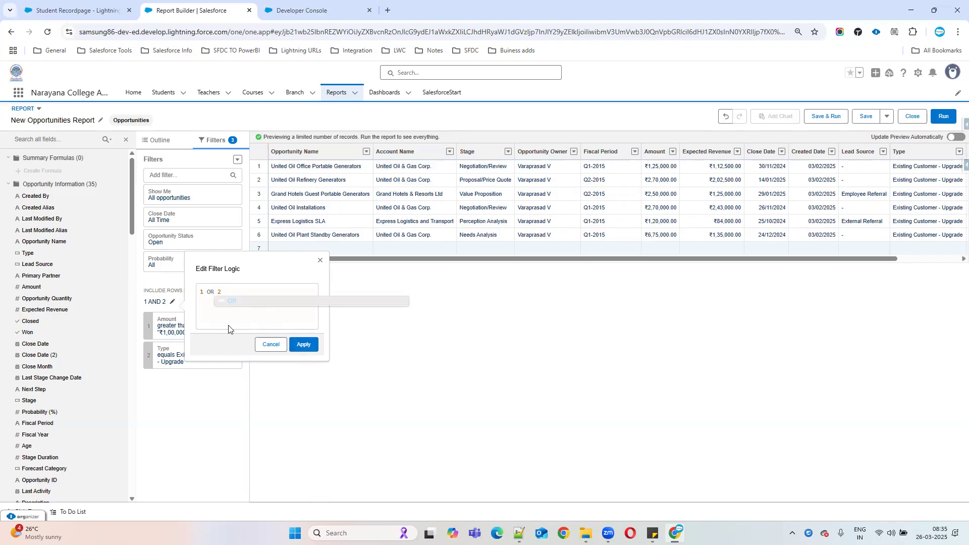
pyautogui.click(299, 341)
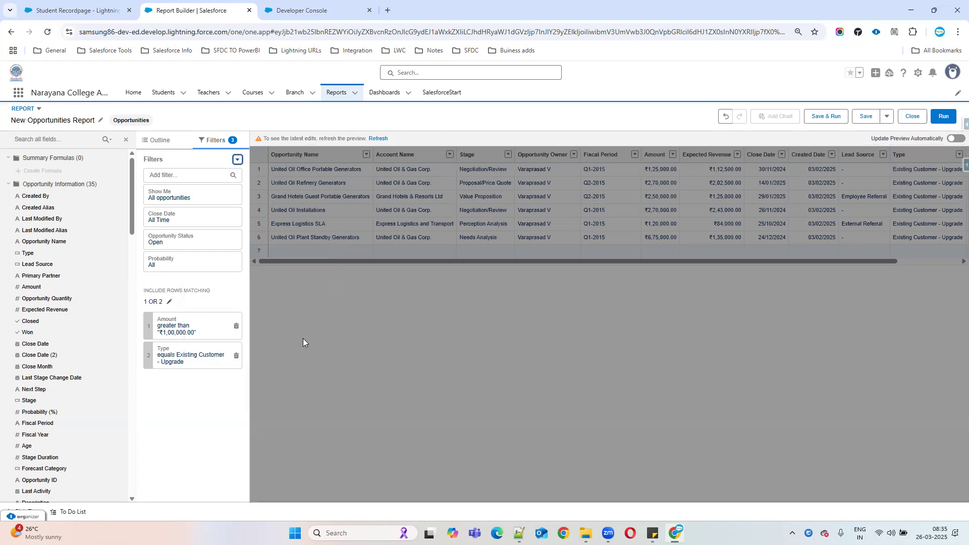
# Step: Run the report with the OR filter logic and check the amount and type of the Express Logistics Portable Truck Generators row
pyautogui.click(938, 119)
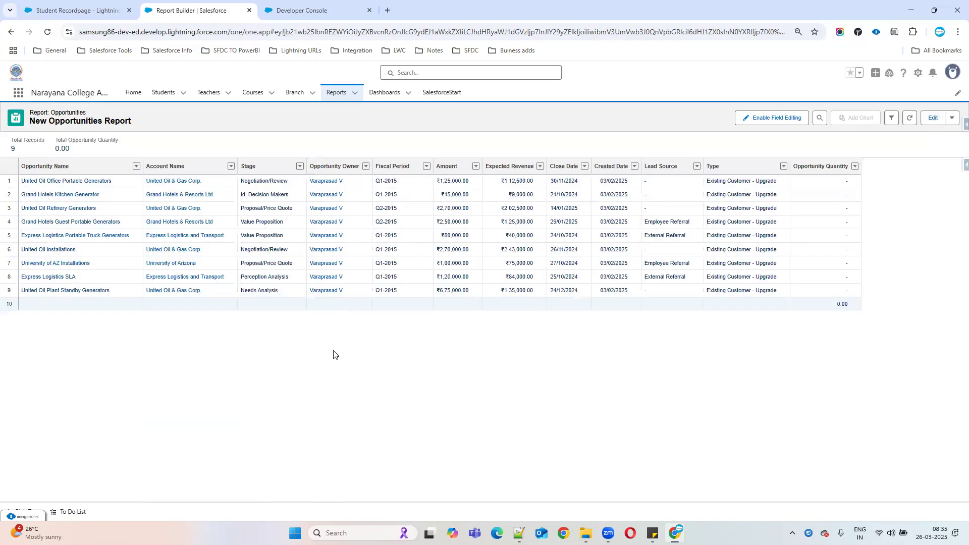
pyautogui.click(440, 238)
pyautogui.moveTo(711, 236); pyautogui.dragTo(776, 236)
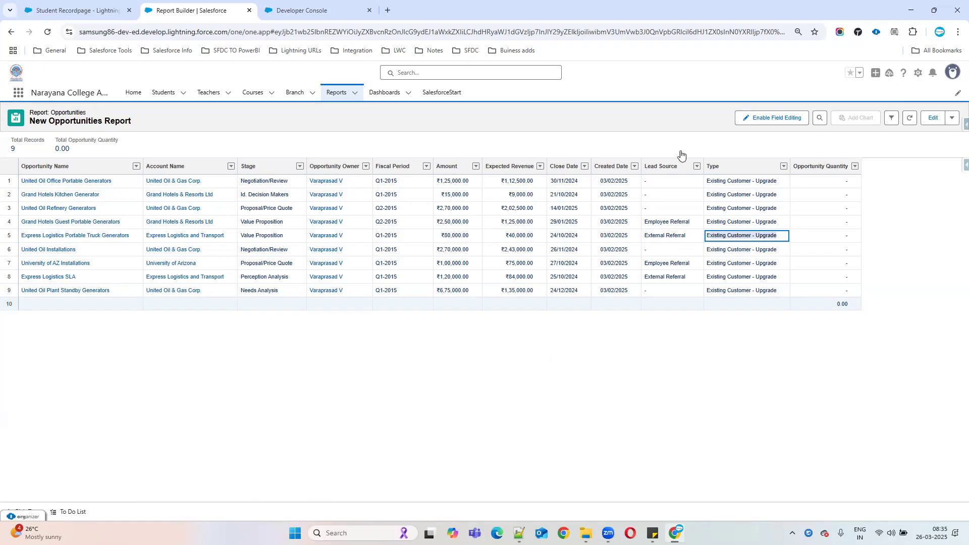
# Step: Enable field editing in the report results and set the Lead Source of Express Logistics Portable Truck Generators to Other
pyautogui.click(757, 120)
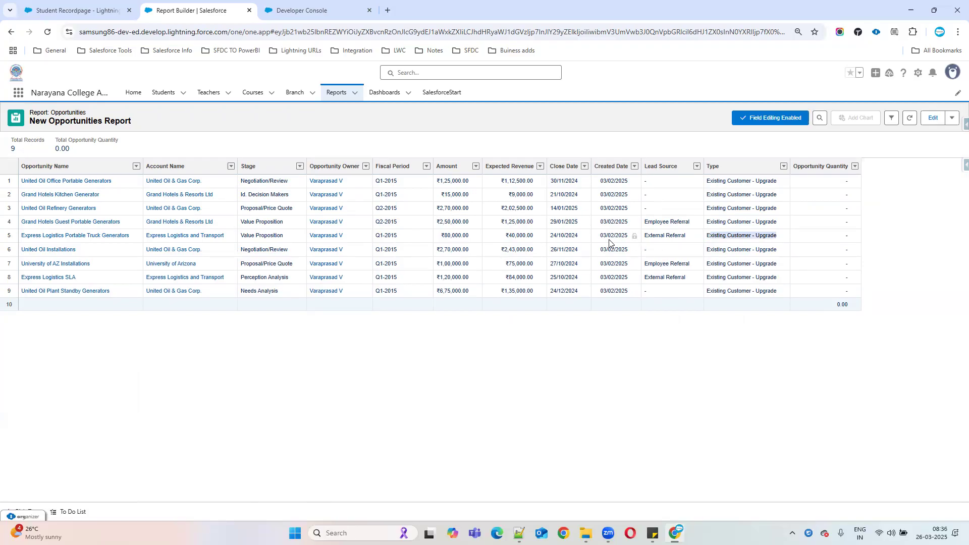
pyautogui.click(697, 236)
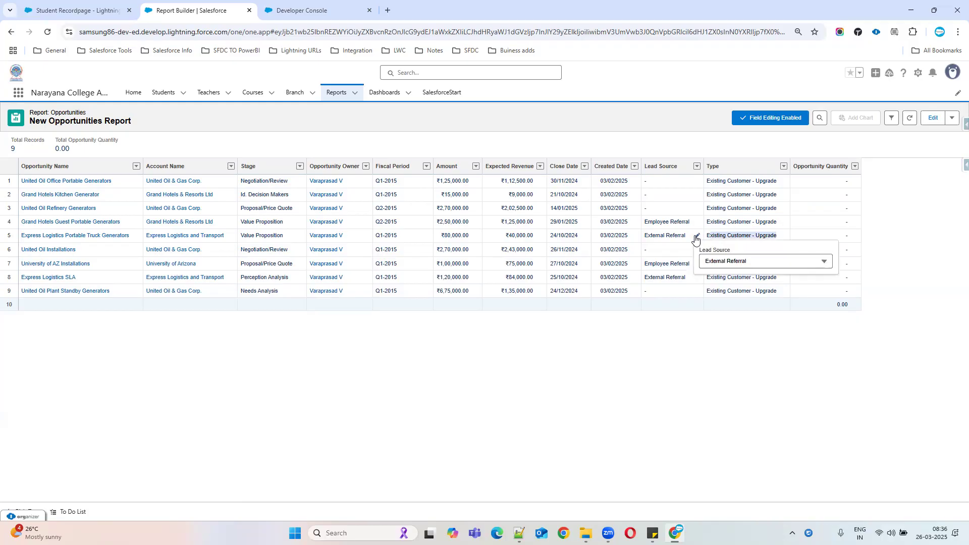
pyautogui.click(725, 260)
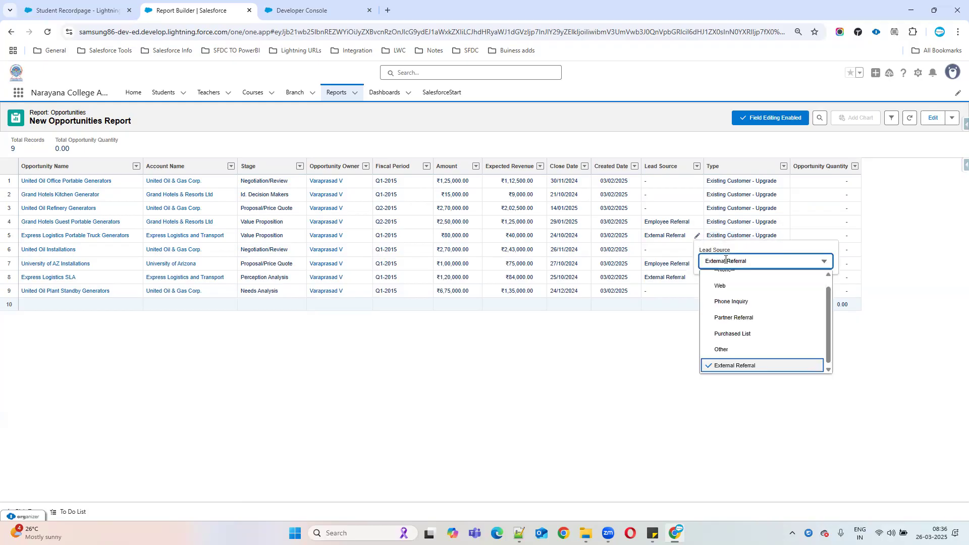
pyautogui.click(717, 353)
# Step: Set the Lead Source of University of AZ Installations to Other and try to save the inline edits
pyautogui.click(697, 264)
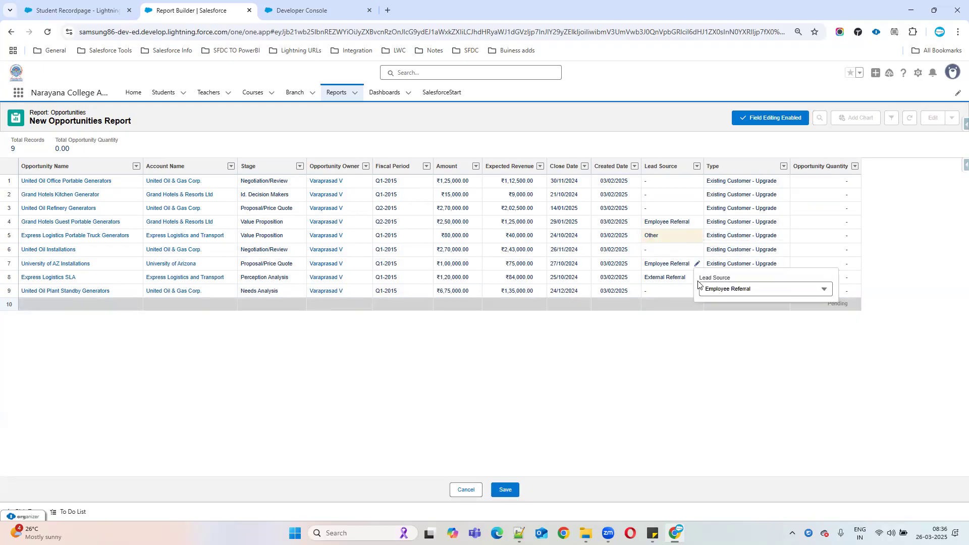
pyautogui.click(714, 289)
pyautogui.click(721, 377)
pyautogui.click(502, 490)
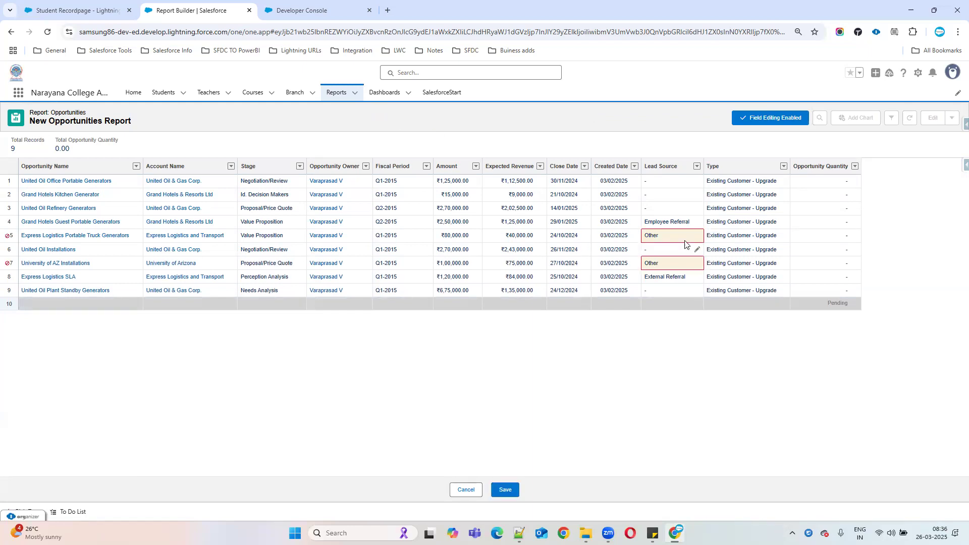
pyautogui.moveTo(688, 243)
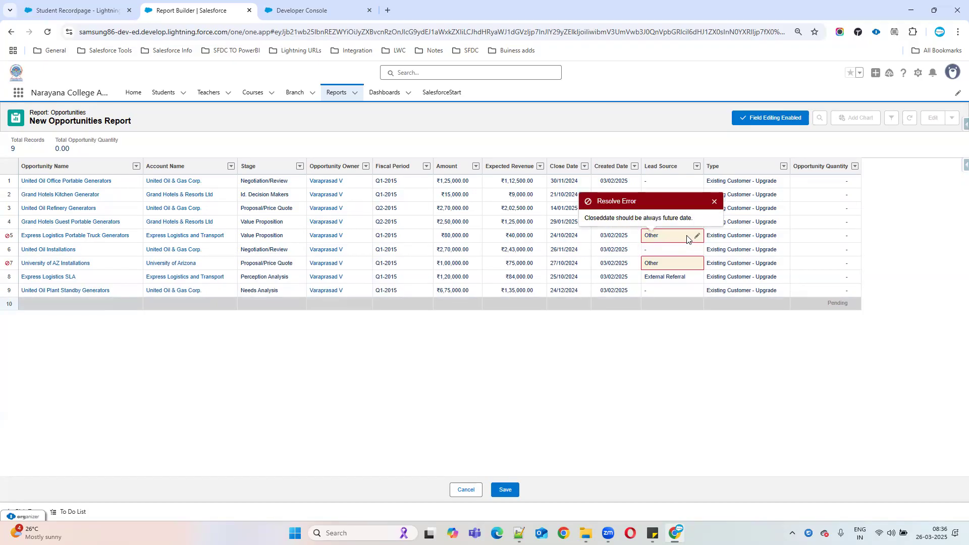
# Step: Set the Close Date of Express Logistics Portable Truck Generators to today's date, 26/03/2025
pyautogui.click(584, 236)
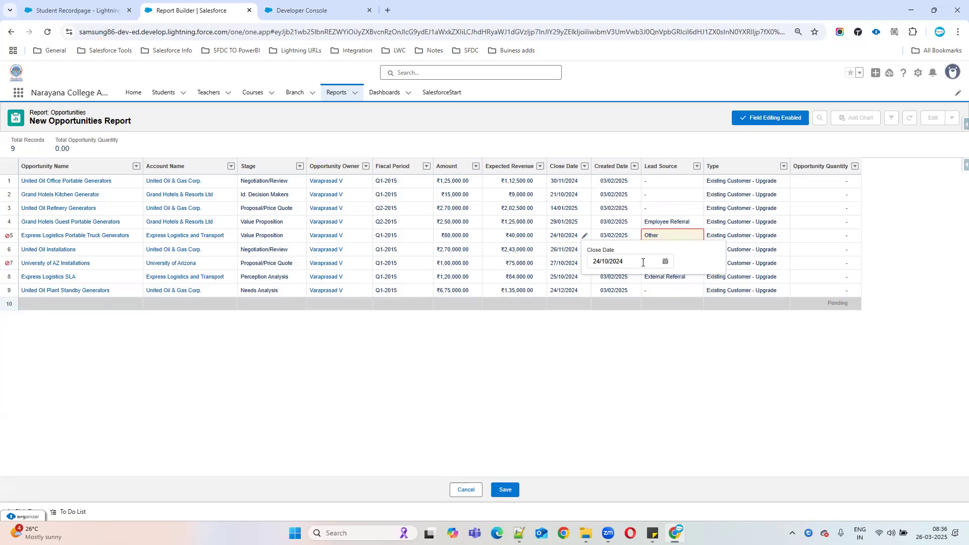
pyautogui.click(665, 262)
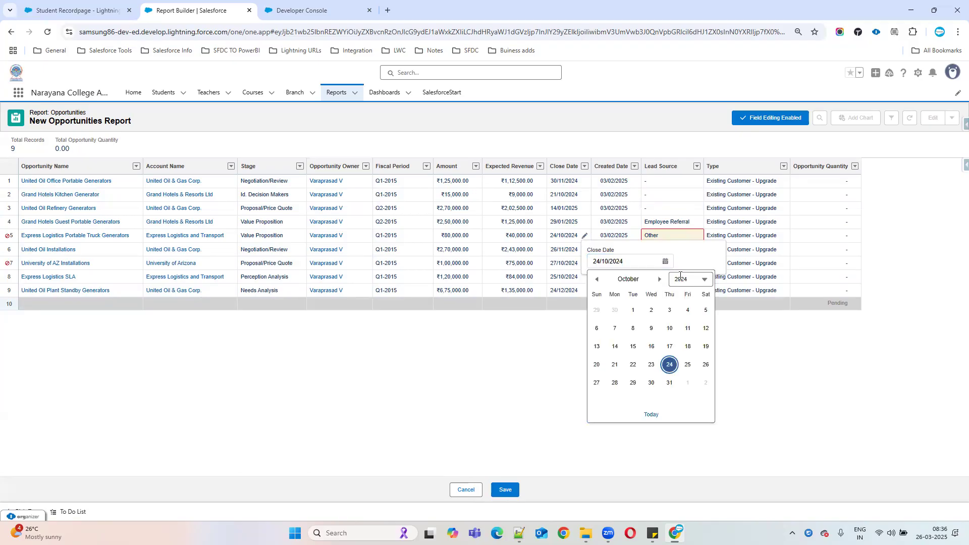
pyautogui.click(706, 281)
pyautogui.scroll(-2, 673, 363)
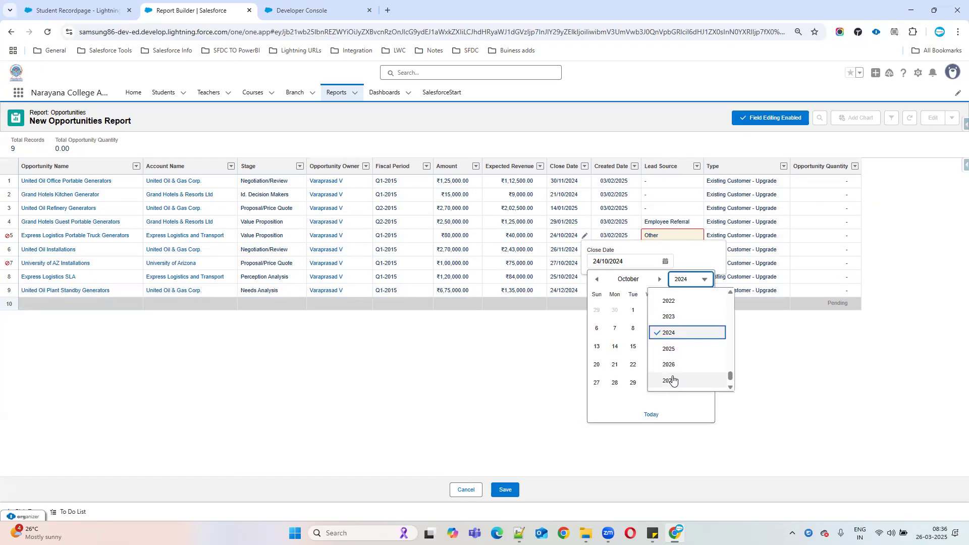
pyautogui.click(670, 349)
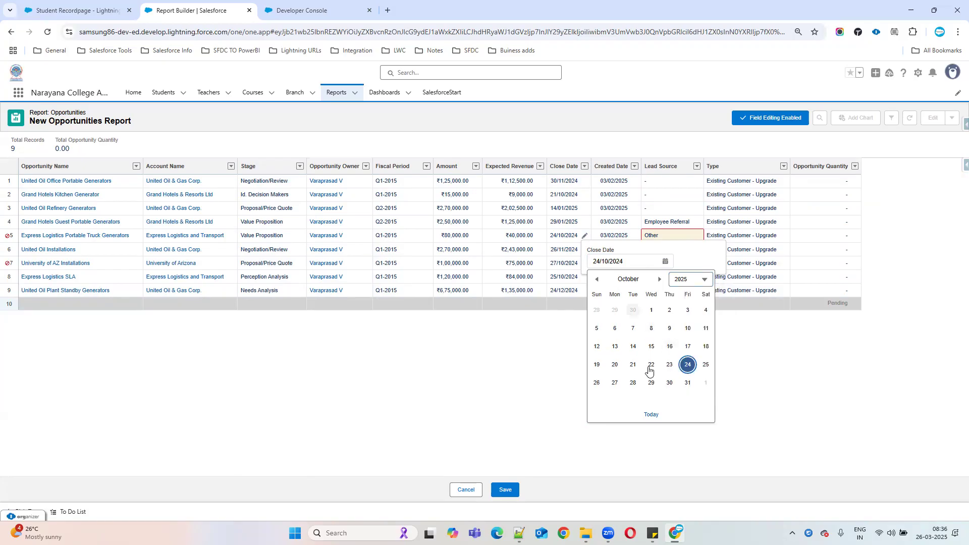
pyautogui.click(652, 415)
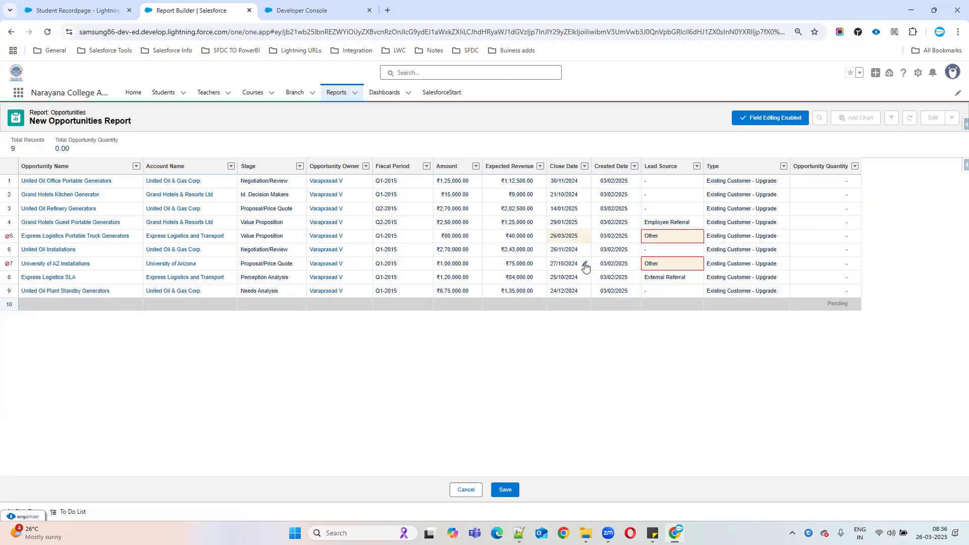
# Step: Set the Close Date of University of AZ Installations to 29/10/2025
pyautogui.click(584, 264)
pyautogui.click(665, 289)
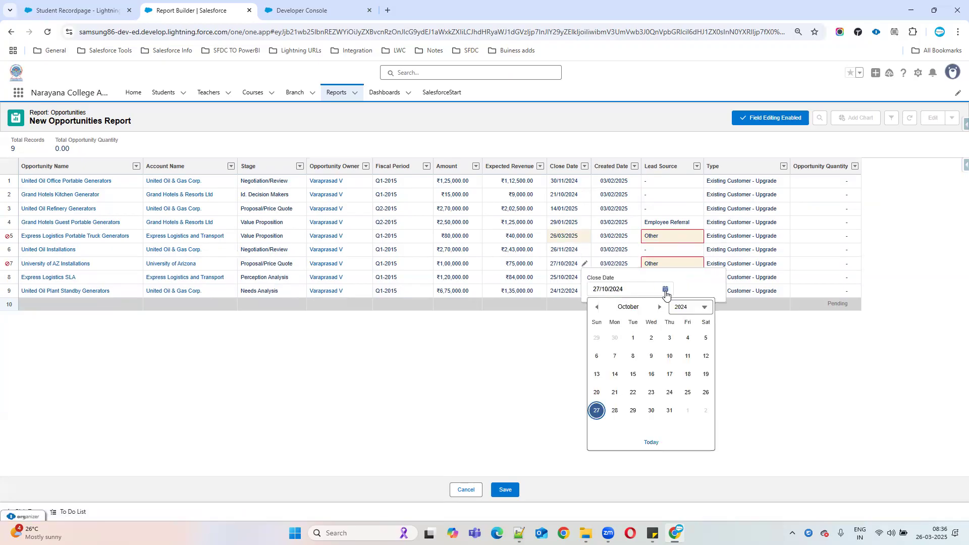
pyautogui.click(693, 309)
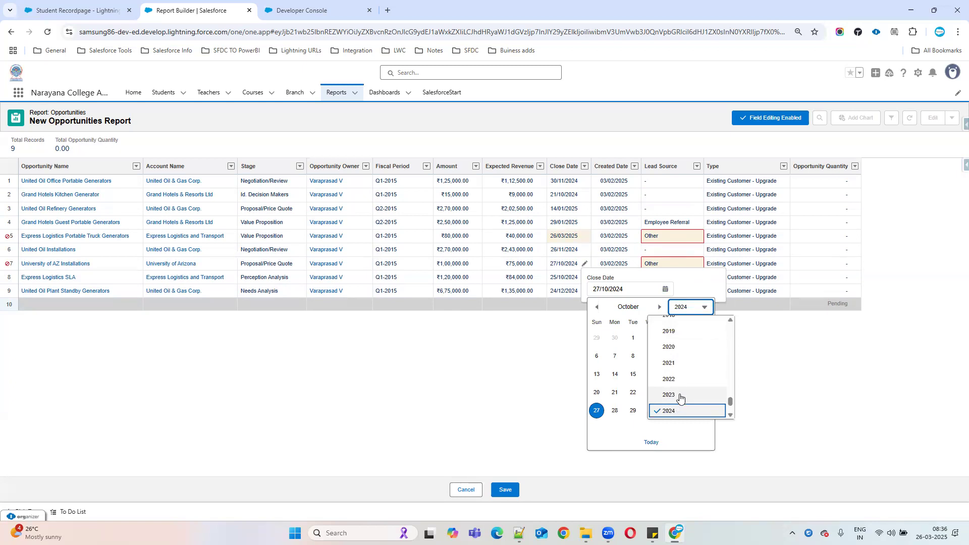
pyautogui.scroll(-2, 673, 397)
pyautogui.click(673, 379)
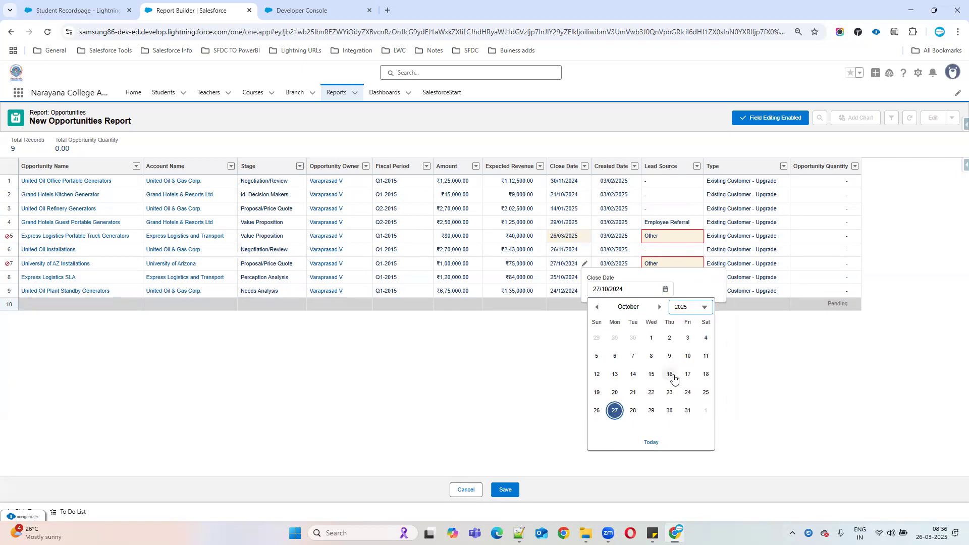
pyautogui.click(651, 411)
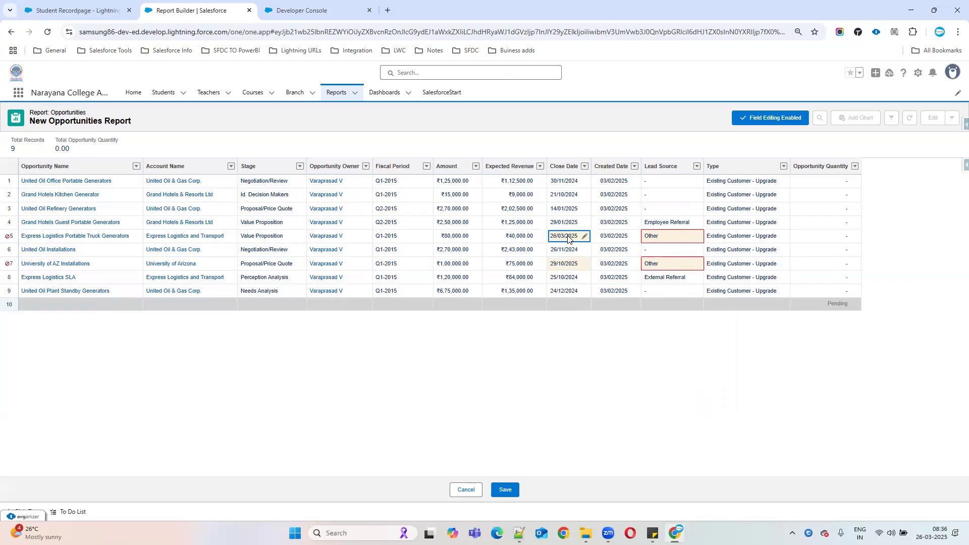
# Step: Set the Close Date of Express Logistics Portable Truck Generators to 28/03/2025 and save the inline edits
pyautogui.click(585, 236)
pyautogui.click(610, 263)
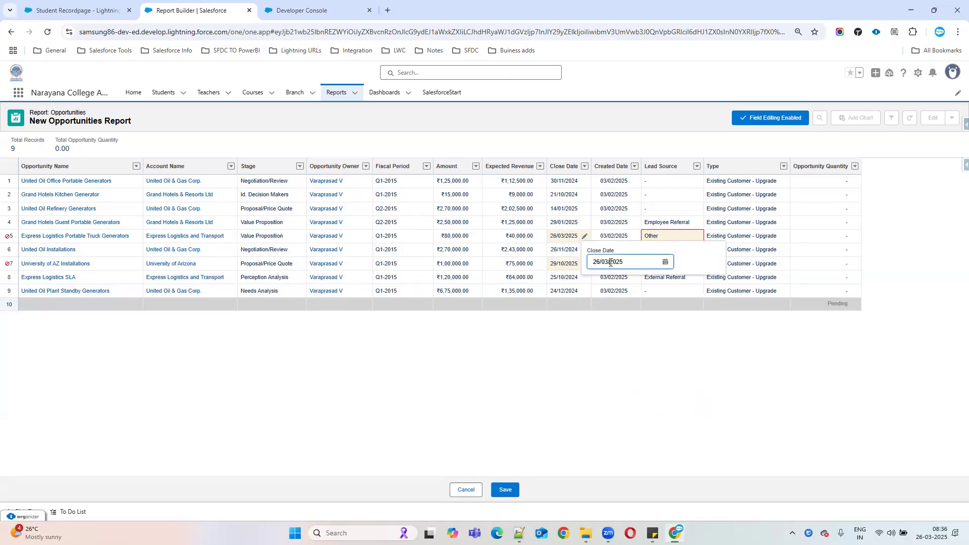
pyautogui.click(662, 263)
pyautogui.click(689, 386)
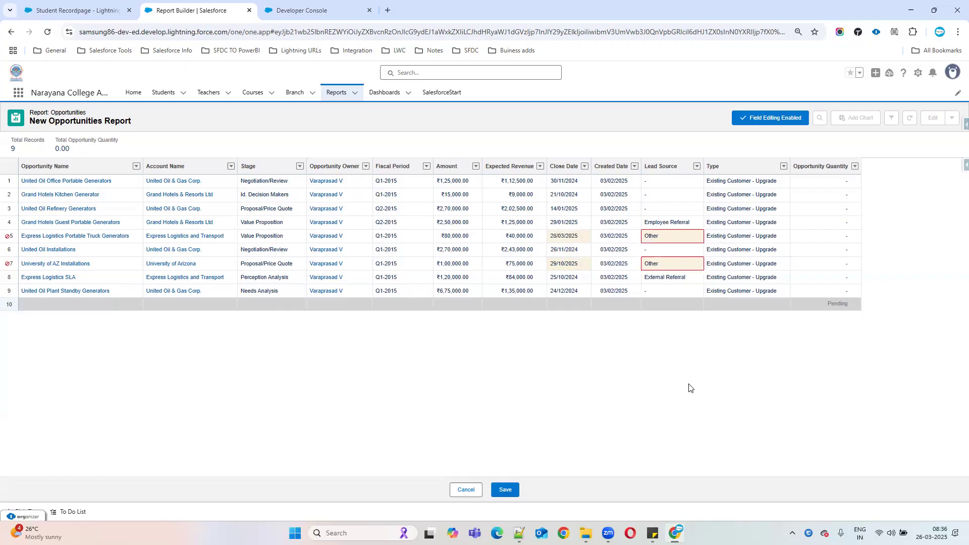
pyautogui.click(507, 491)
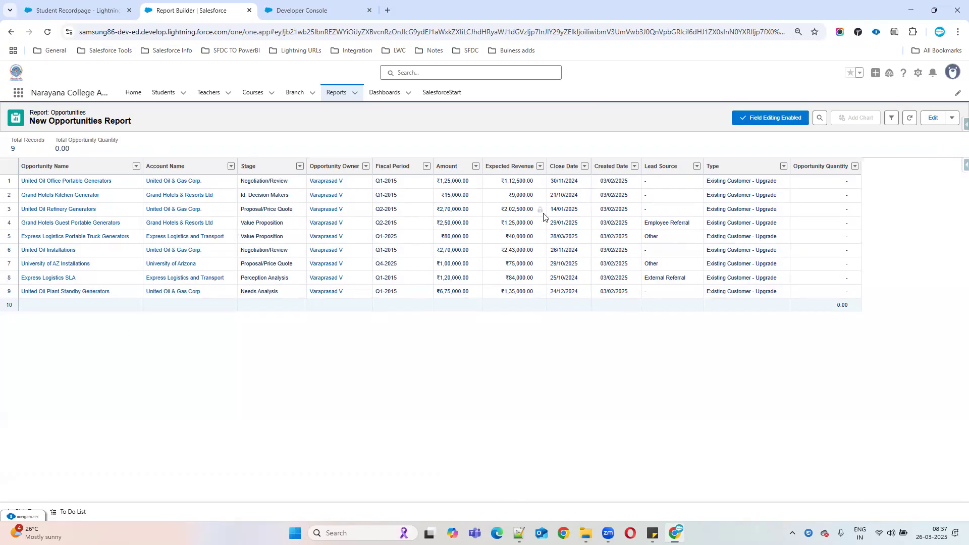
pyautogui.tripleClick(18, 152)
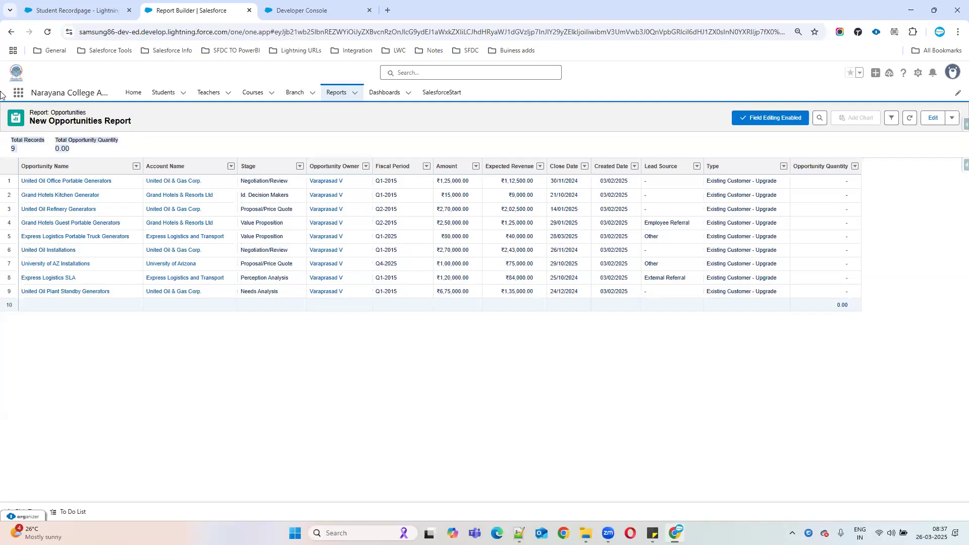
# Step: Start saving the report and name it Sample Sales Tabular Report, with a unique name generated from it
pyautogui.click(952, 121)
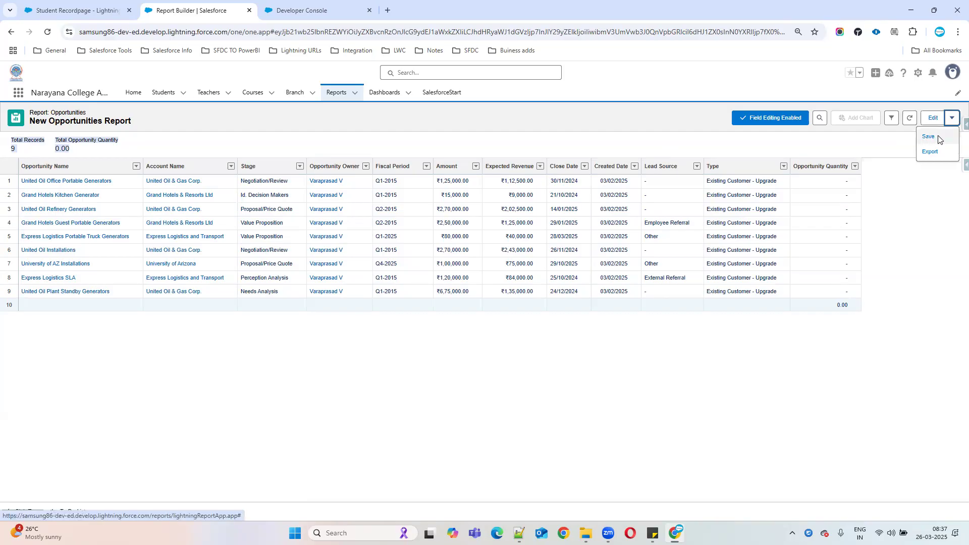
pyautogui.click(930, 137)
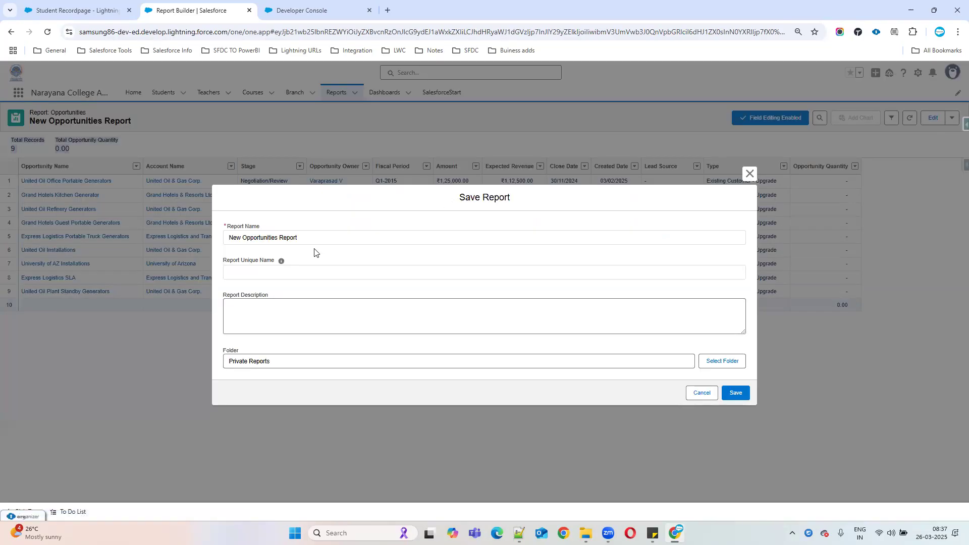
pyautogui.moveTo(306, 234); pyautogui.dragTo(182, 237)
pyautogui.write('S')
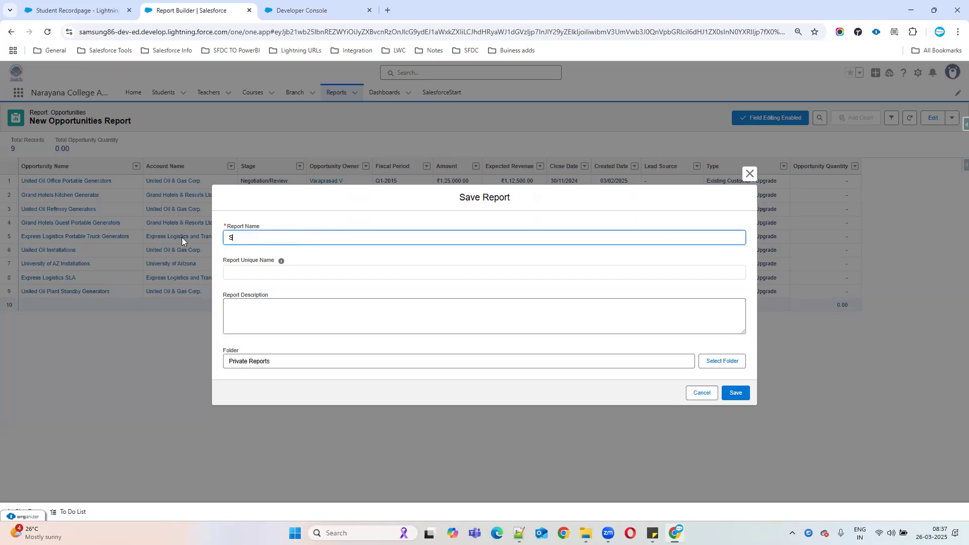
pyautogui.write('ample Sales Tabu')
pyautogui.write('lar')
pyautogui.write(' Op')
pyautogui.press('BackSpace')
pyautogui.press('BackSpace')
pyautogui.press('BackSpace')
pyautogui.write('Report')
pyautogui.click(257, 263)
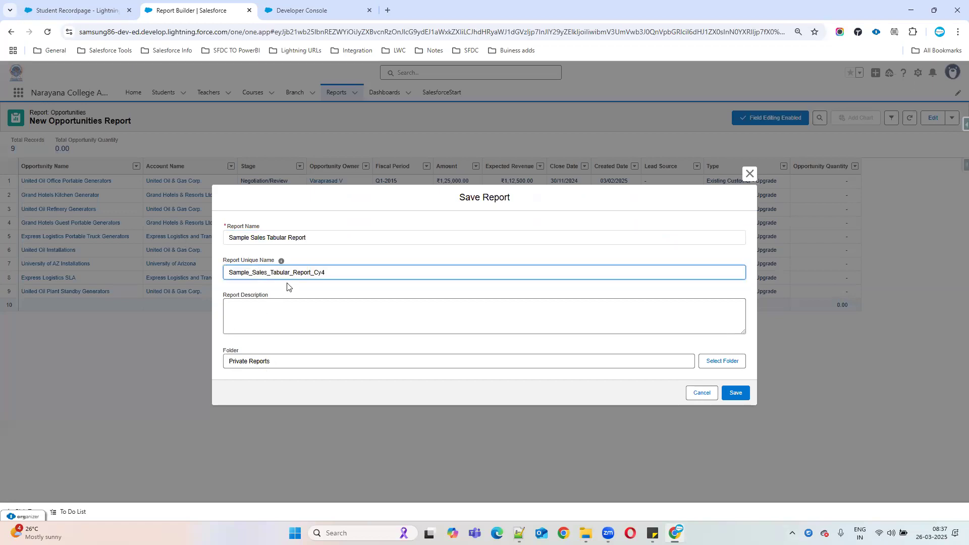
# Step: Choose the Public Reports folder for the report and save it
pyautogui.click(292, 359)
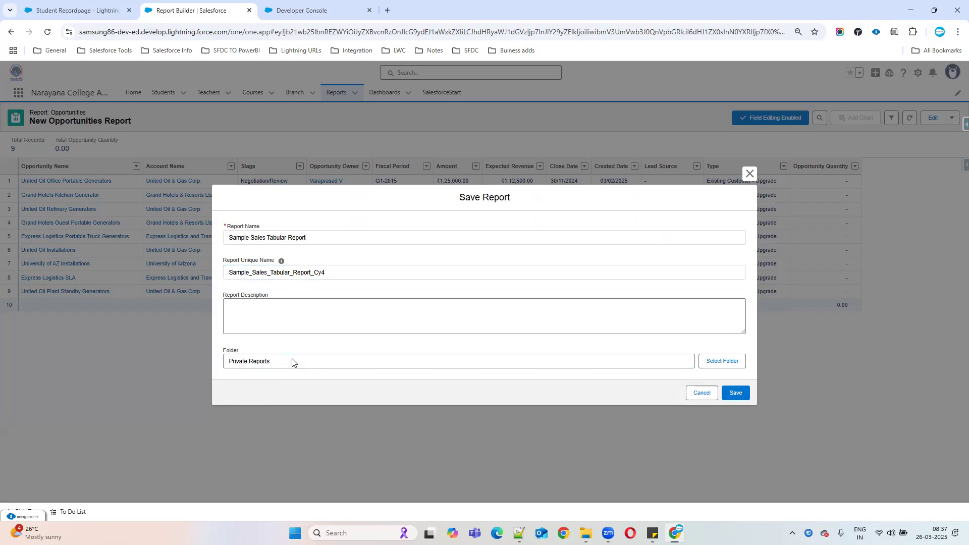
pyautogui.click(713, 360)
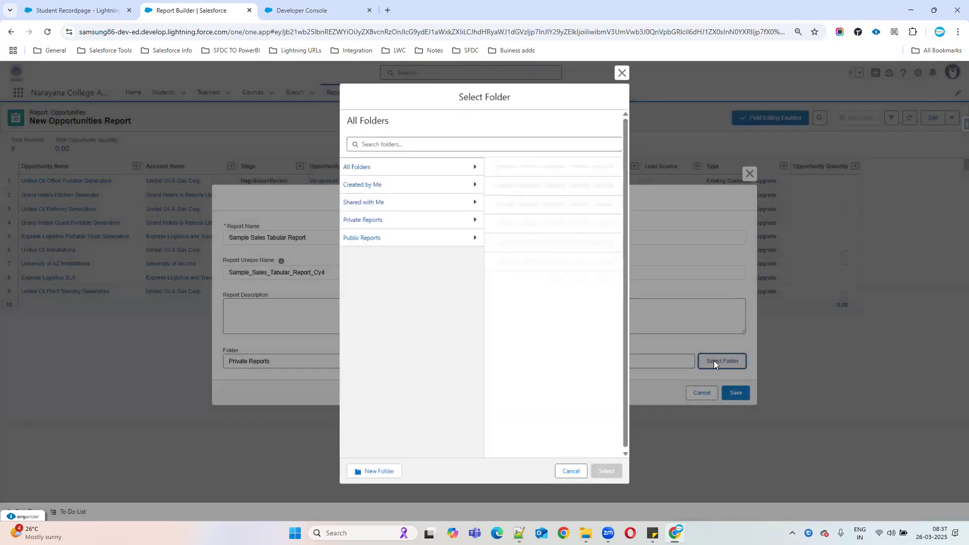
pyautogui.click(358, 240)
pyautogui.click(610, 473)
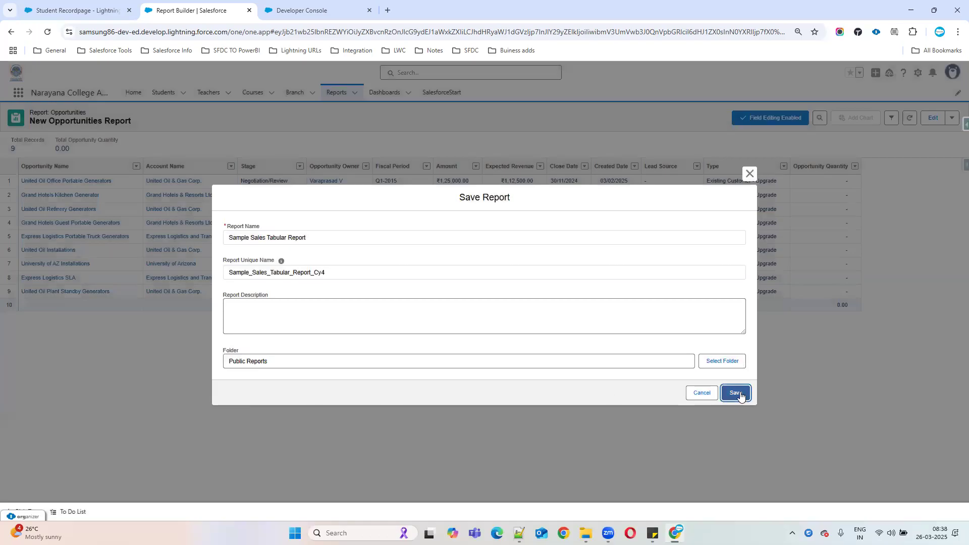
pyautogui.click(738, 394)
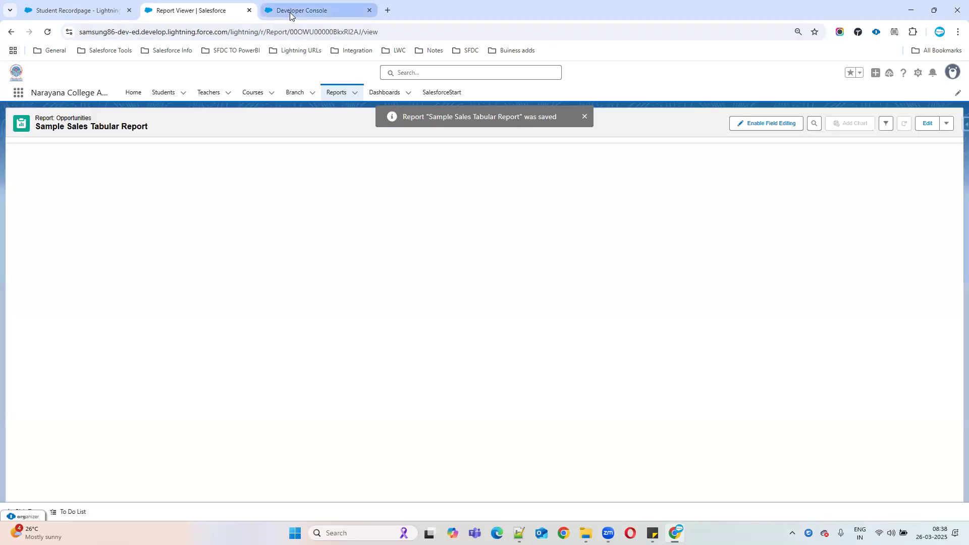
# Step: In the Developer Console's AdminNotes file, add a colon after Summary and copy the Tabular description "Simple data table with grand total." there
pyautogui.click(290, 11)
pyautogui.scroll(1, 112, 394)
pyautogui.scroll(-1, 112, 395)
pyautogui.write(': ')
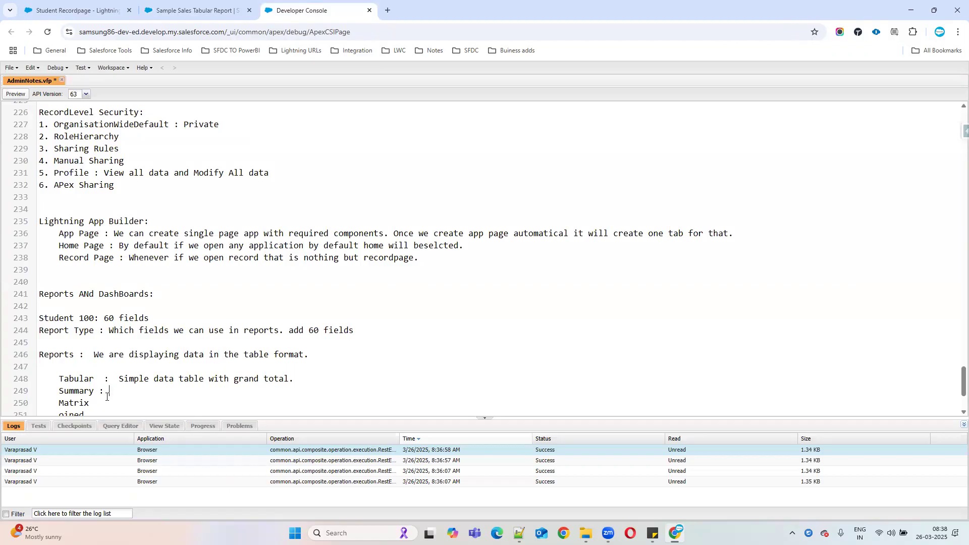
pyautogui.press('BackSpace')
pyautogui.press('BackSpace')
pyautogui.write(' :')
pyautogui.moveTo(120, 378); pyautogui.dragTo(294, 380)
pyautogui.hotkey('ctrl', 'c')
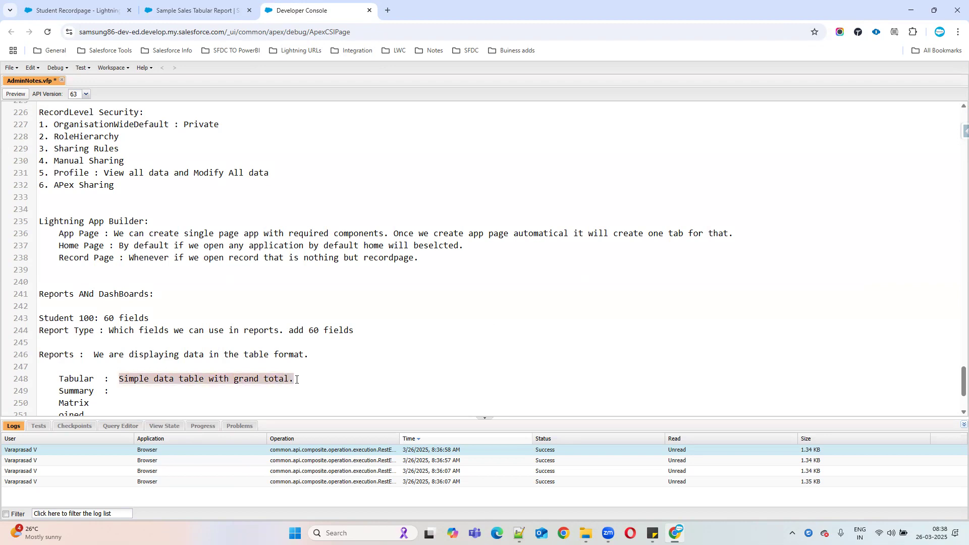
pyautogui.click(147, 391)
pyautogui.hotkey('ctrl', 'v')
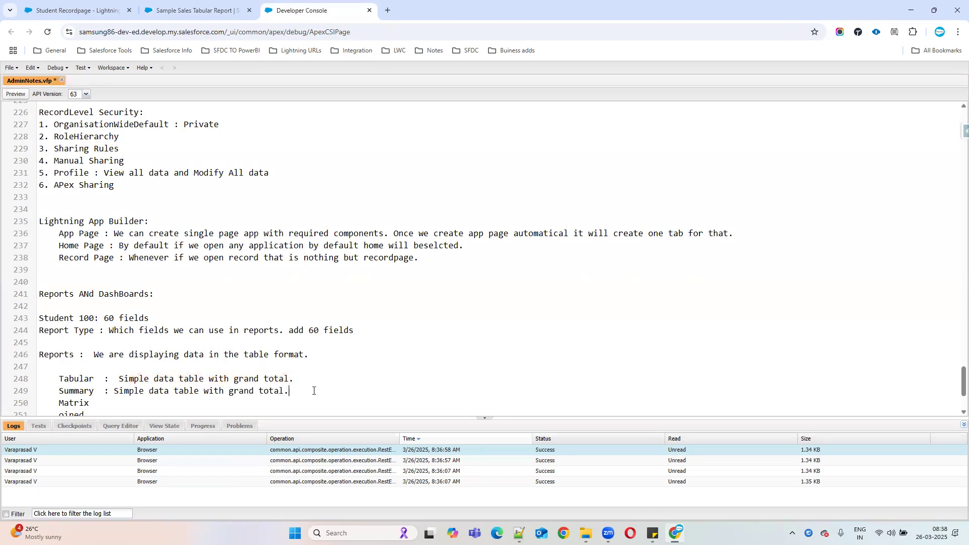
# Step: Replace "with grand total." in the Summary note with "We can summarize data from row level."
pyautogui.click(113, 391)
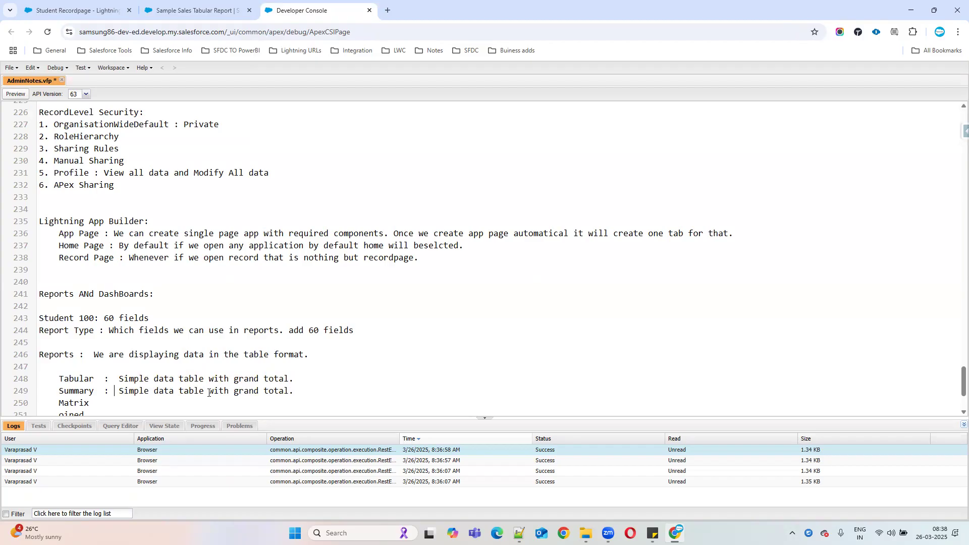
pyautogui.moveTo(210, 392); pyautogui.dragTo(338, 396)
pyautogui.press('BackSpace')
pyautogui.write('We can summarize data from row leve')
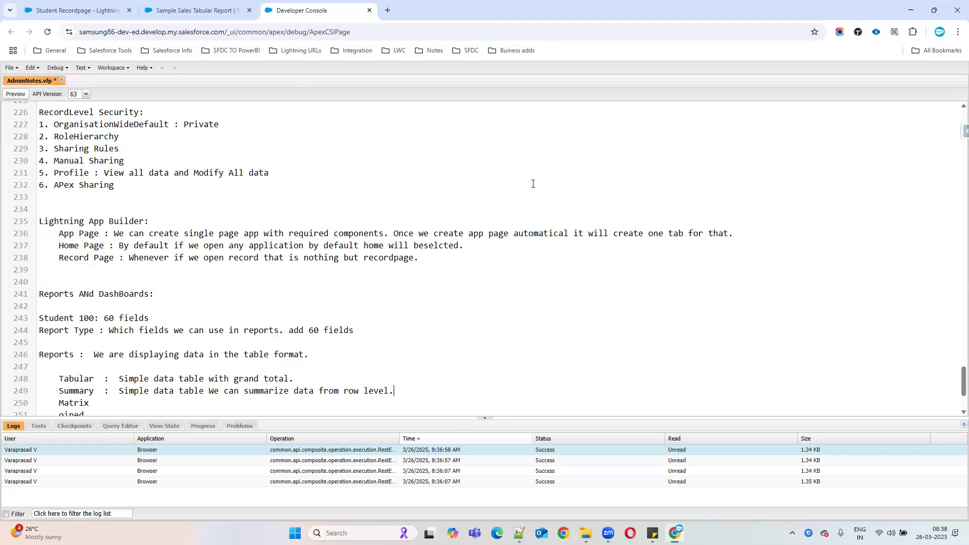
# Step: Switch from the Developer Console to the Salesforce reports list and start creating a new report
pyautogui.click(191, 3)
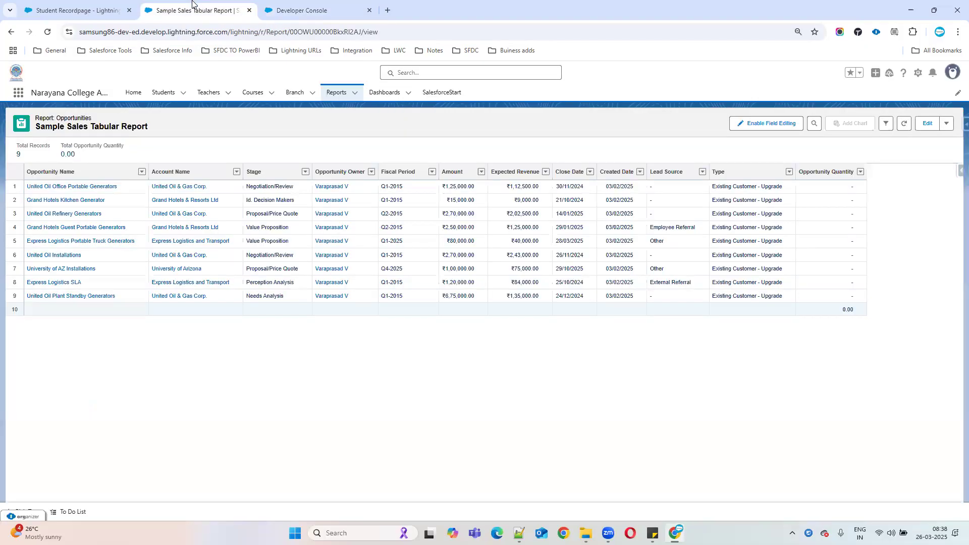
pyautogui.click(325, 98)
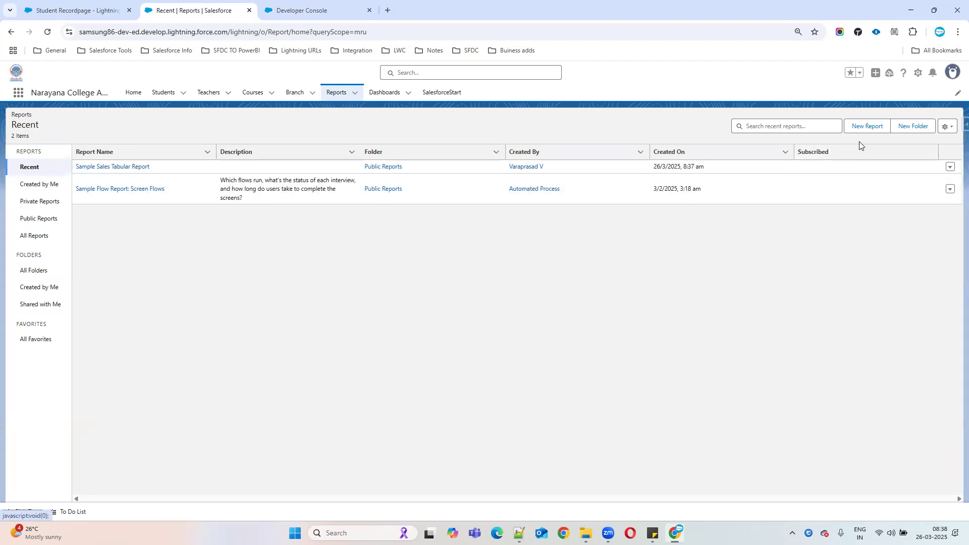
pyautogui.click(867, 126)
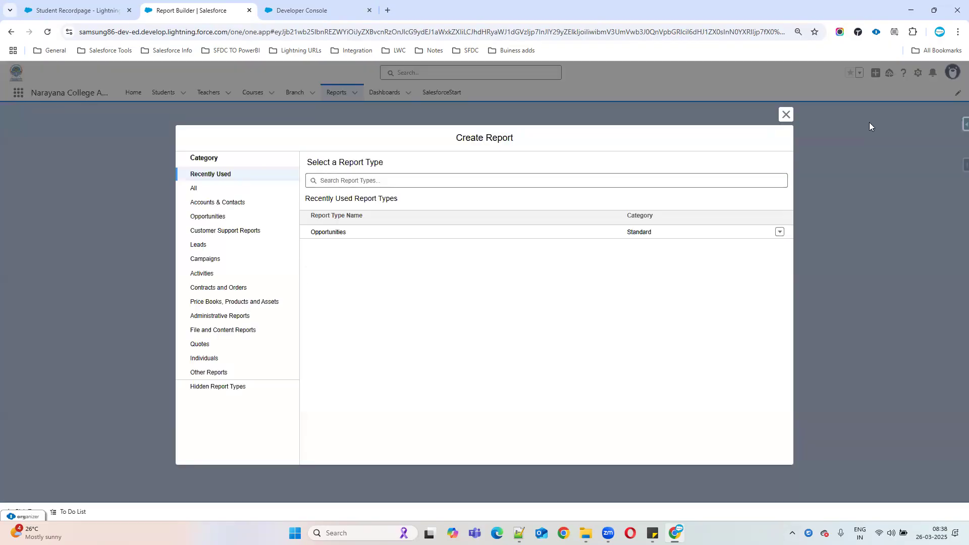
# Step: Choose the standard Opportunities report type from the list of all report types and start the report
pyautogui.click(340, 182)
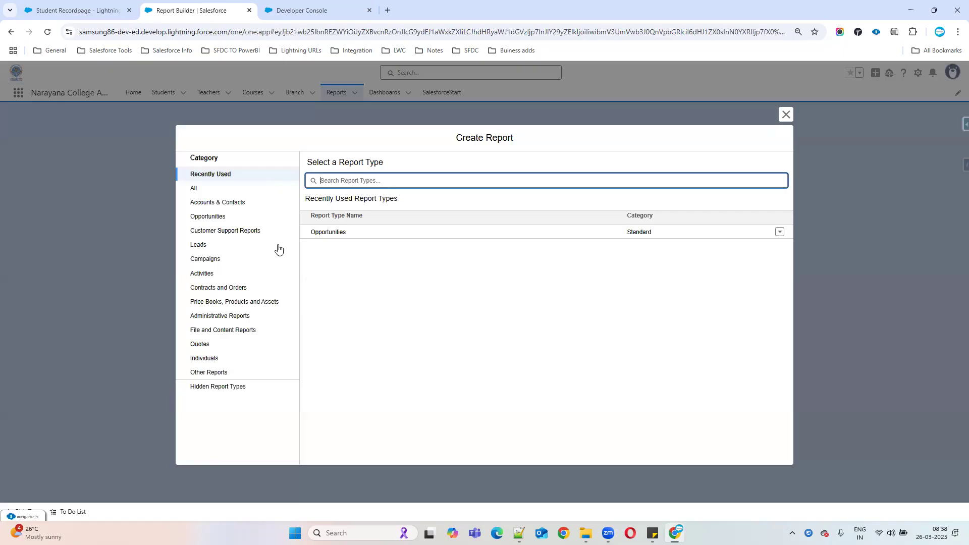
pyautogui.click(193, 190)
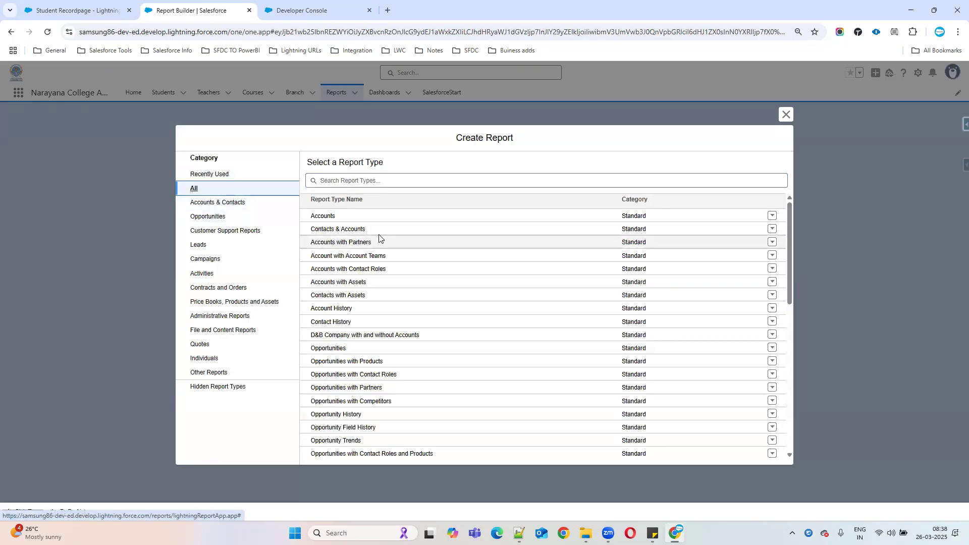
pyautogui.scroll(-1, 395, 294)
pyautogui.scroll(-1, 440, 335)
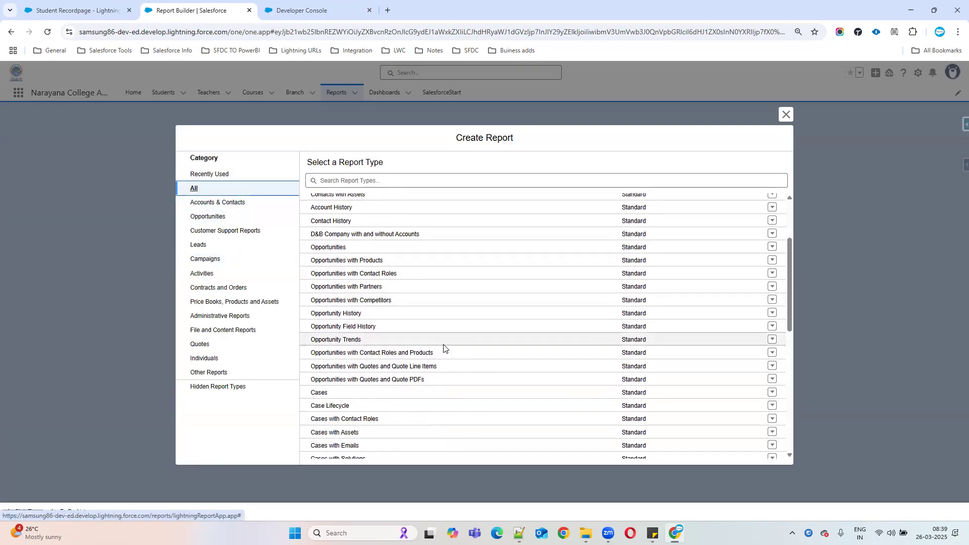
pyautogui.scroll(-3, 450, 353)
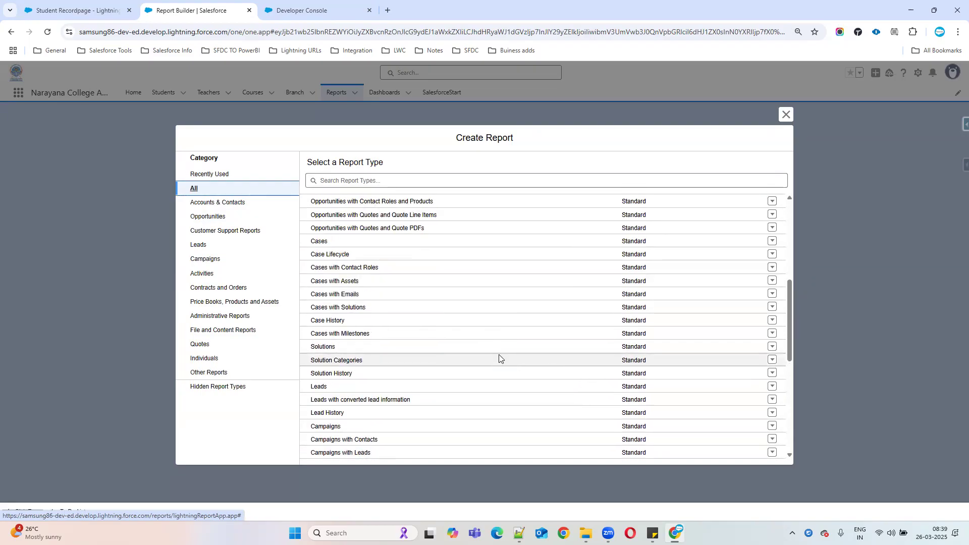
pyautogui.scroll(1, 499, 356)
pyautogui.scroll(2, 476, 320)
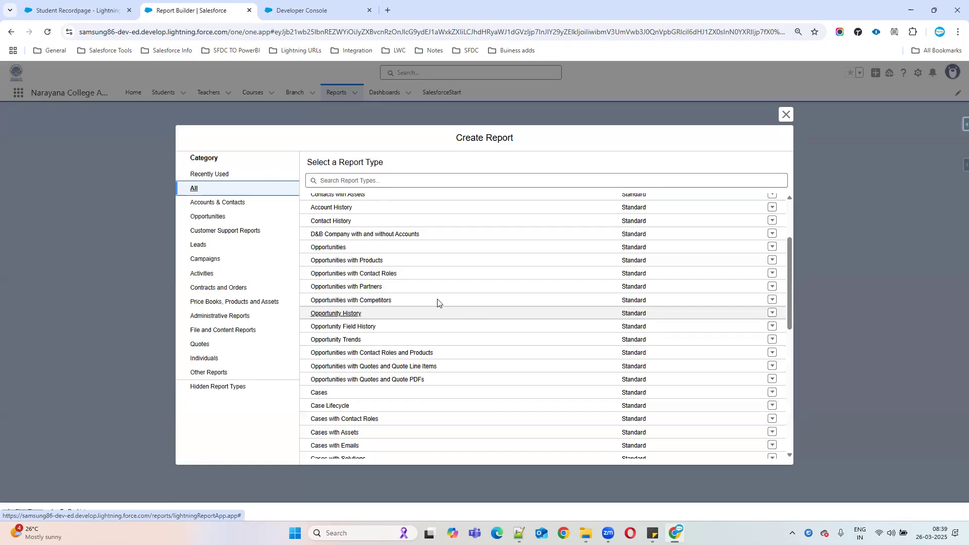
pyautogui.click(319, 251)
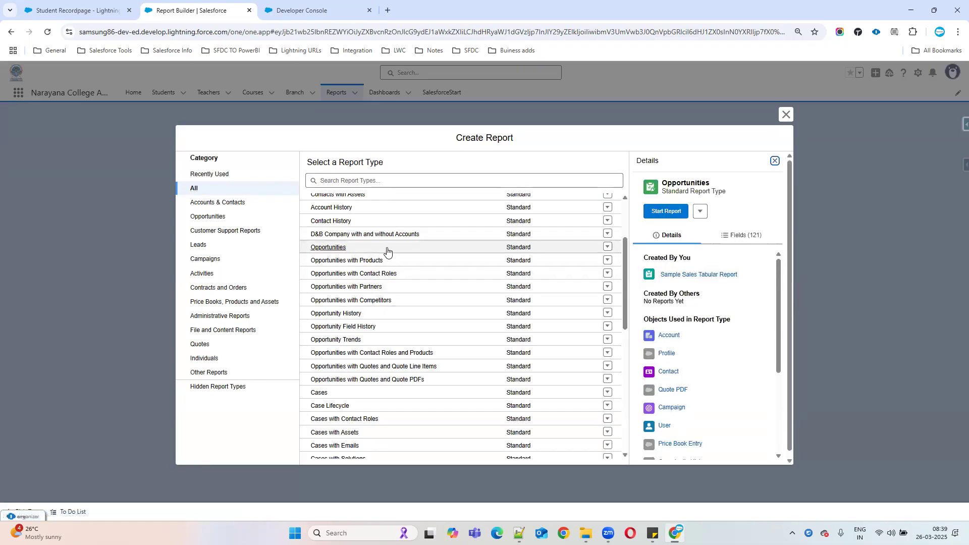
pyautogui.click(666, 212)
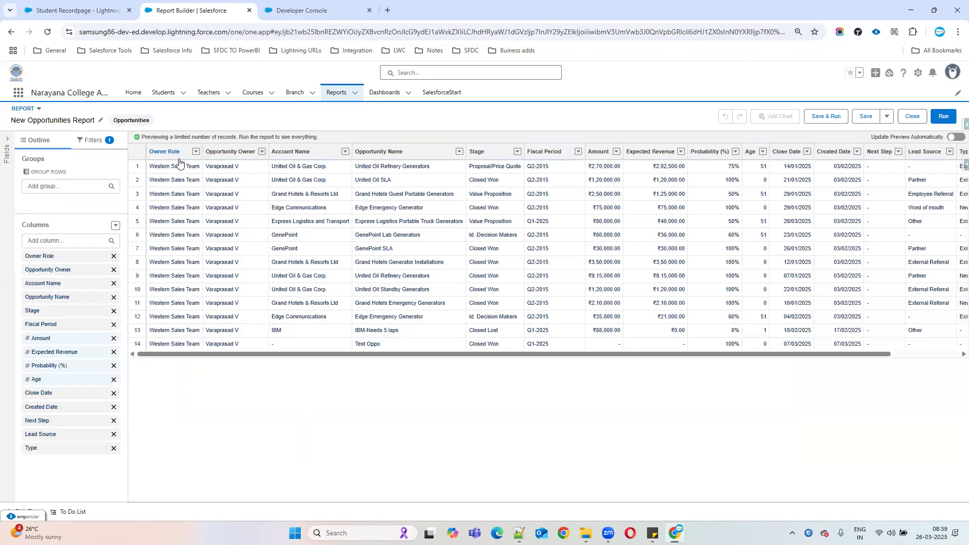
# Step: Remove the Owner Role, Age and Probability (%) columns from the new Opportunities report
pyautogui.click(114, 255)
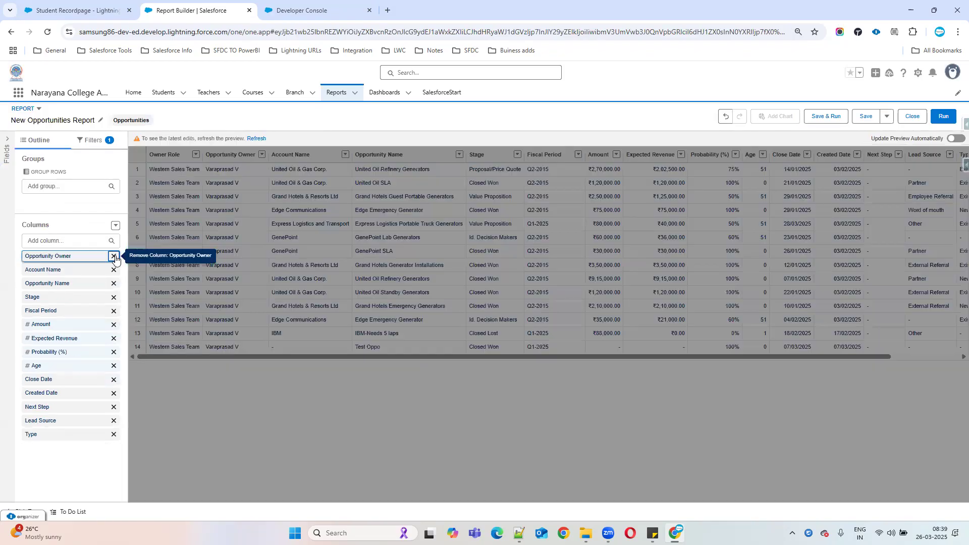
pyautogui.click(113, 366)
pyautogui.click(113, 353)
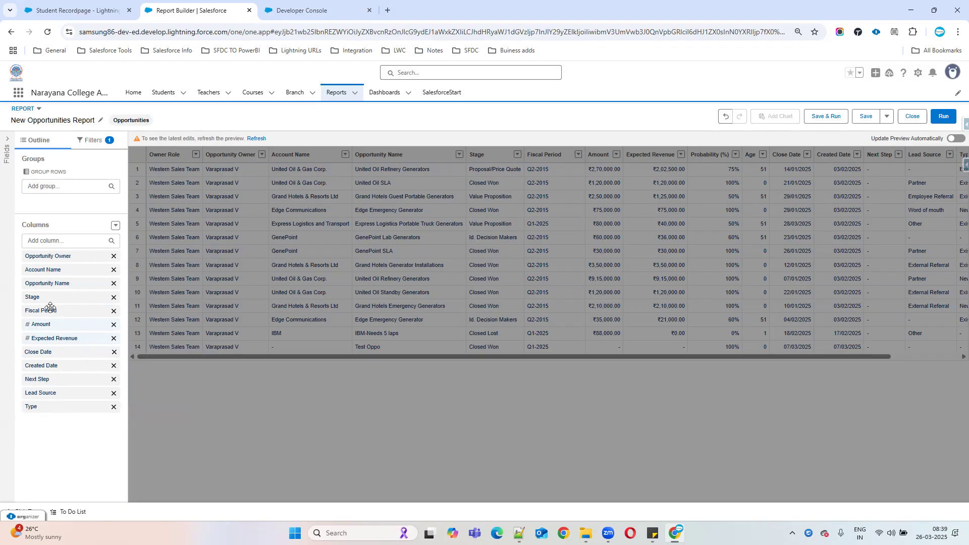
# Step: Set the Close Date filter's range to All Time and apply it
pyautogui.click(106, 144)
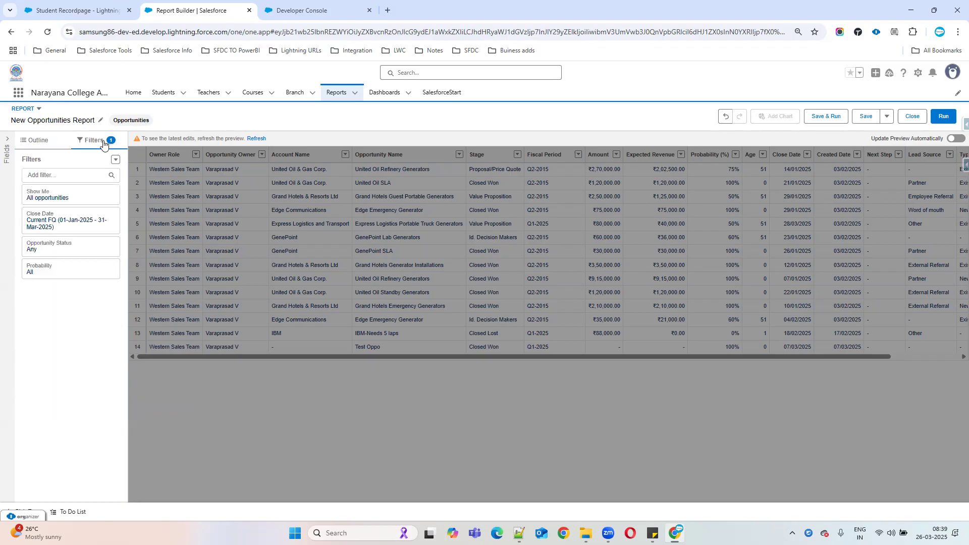
pyautogui.click(72, 223)
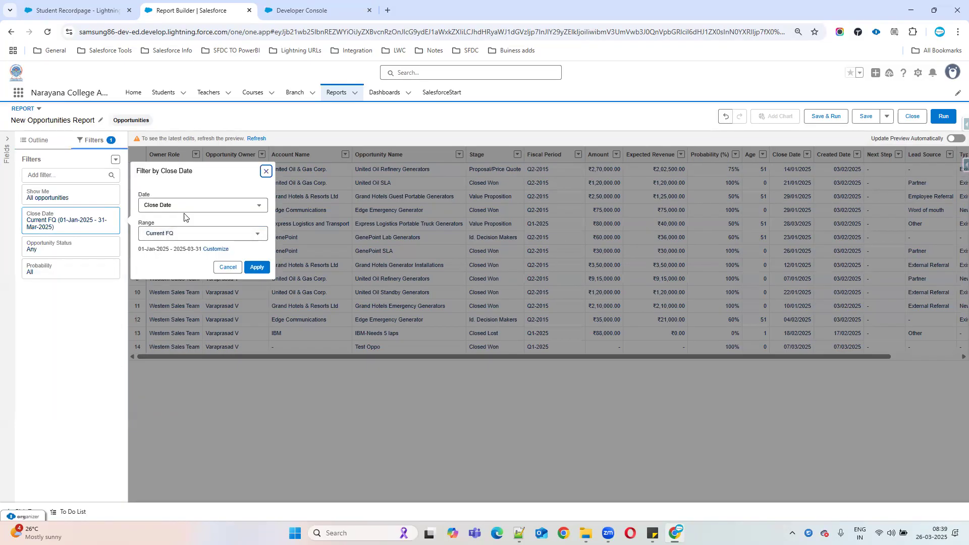
pyautogui.click(184, 234)
pyautogui.click(166, 251)
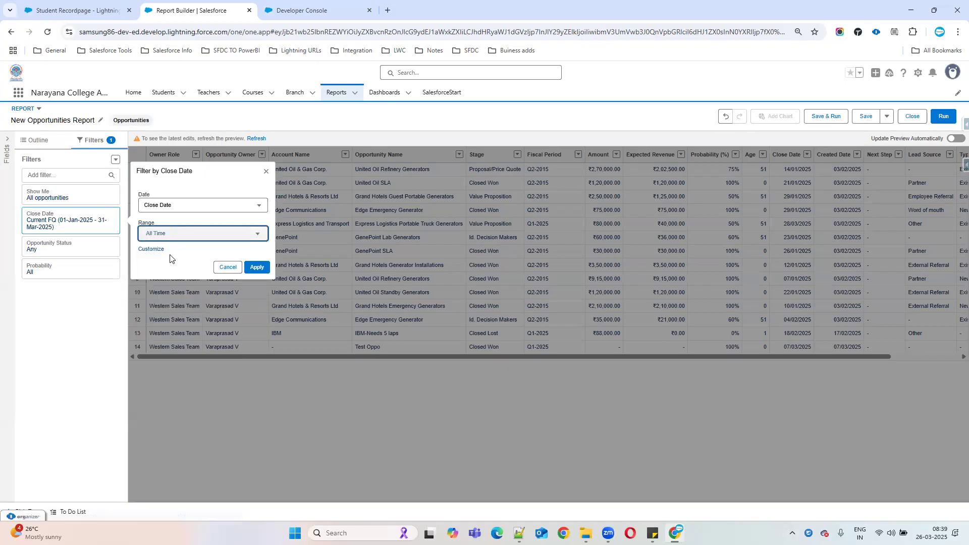
pyautogui.click(257, 268)
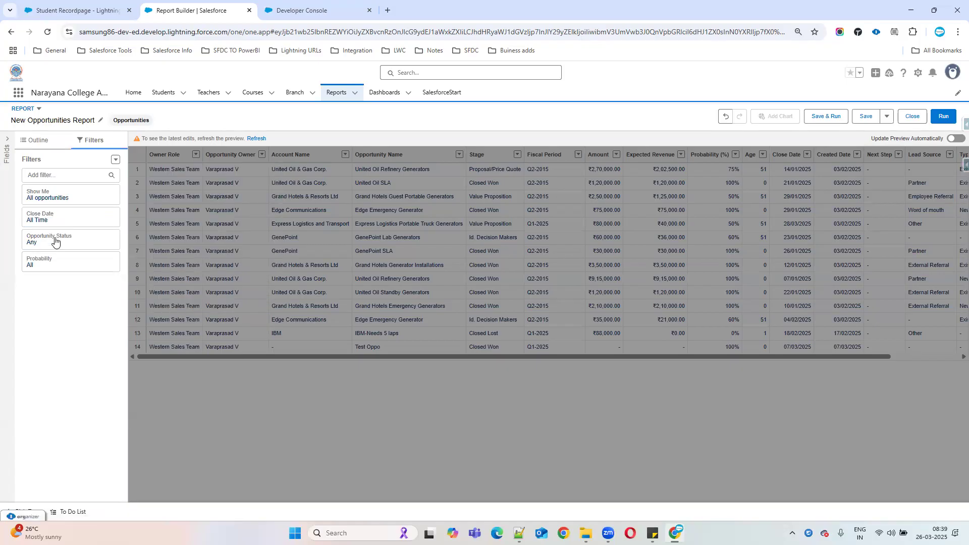
# Step: Run the ungrouped report and look through its opportunity rows and the Total Records figure
pyautogui.click(938, 121)
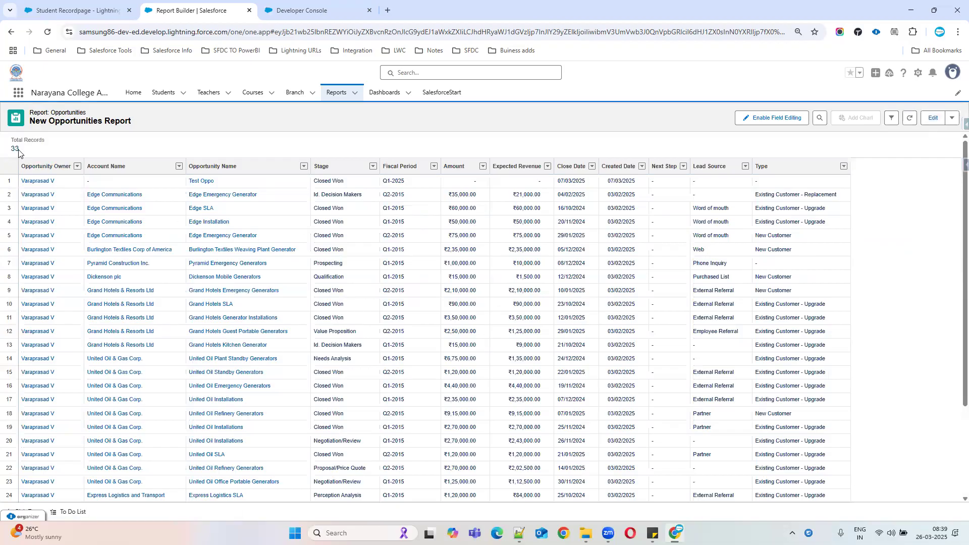
pyautogui.scroll(-3, 434, 285)
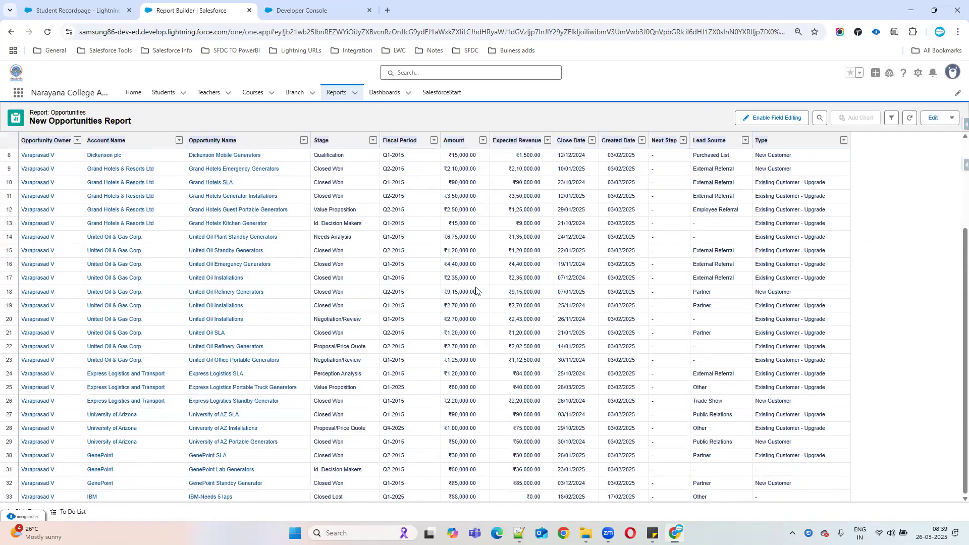
pyautogui.scroll(3, 499, 293)
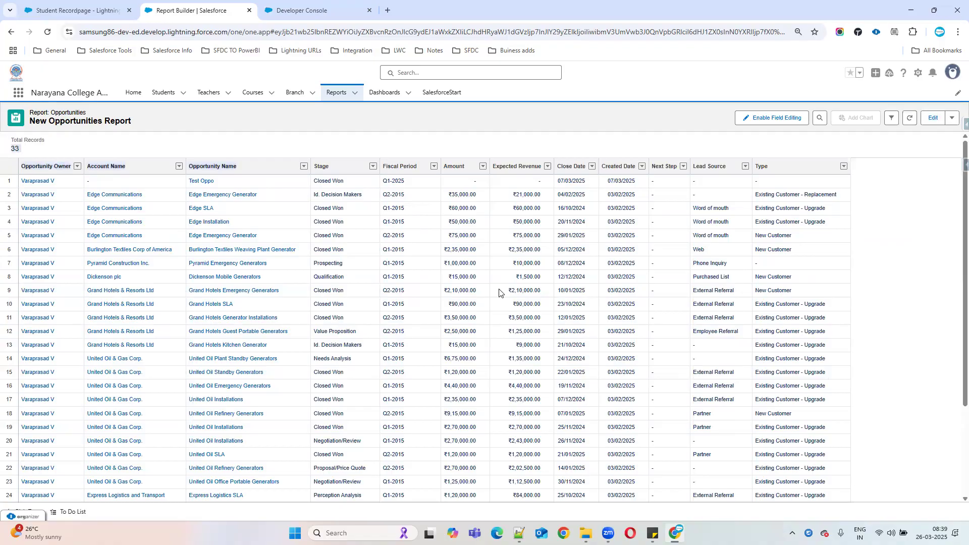
pyautogui.scroll(-3, 500, 293)
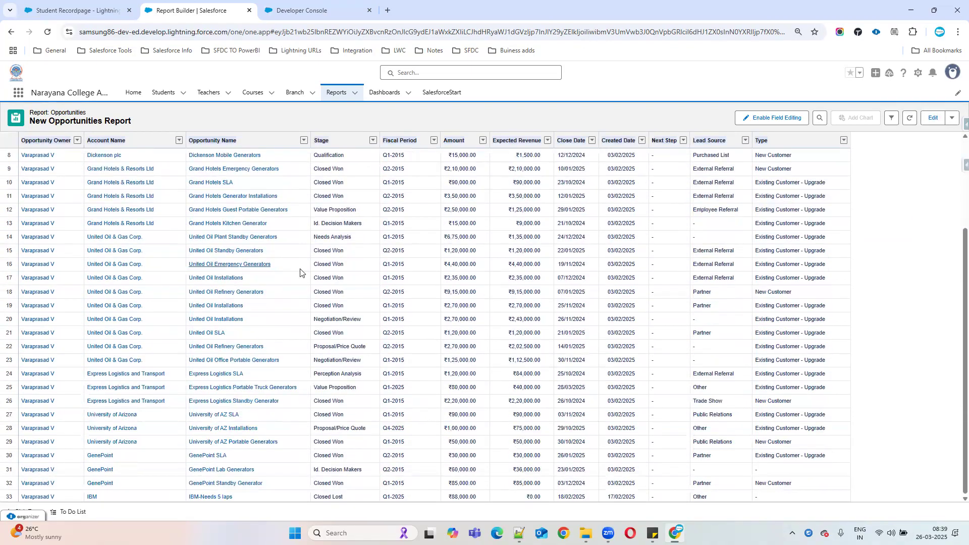
pyautogui.scroll(3, 953, 383)
pyautogui.moveTo(49, 150); pyautogui.dragTo(91, 156)
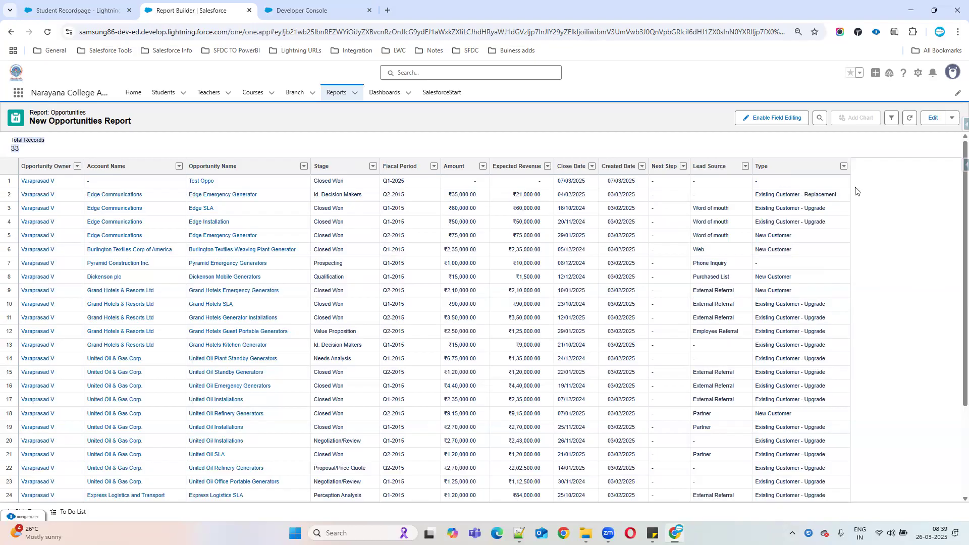
# Step: Reopen the report for editing, group its rows by the Stage field and refresh the preview
pyautogui.click(932, 121)
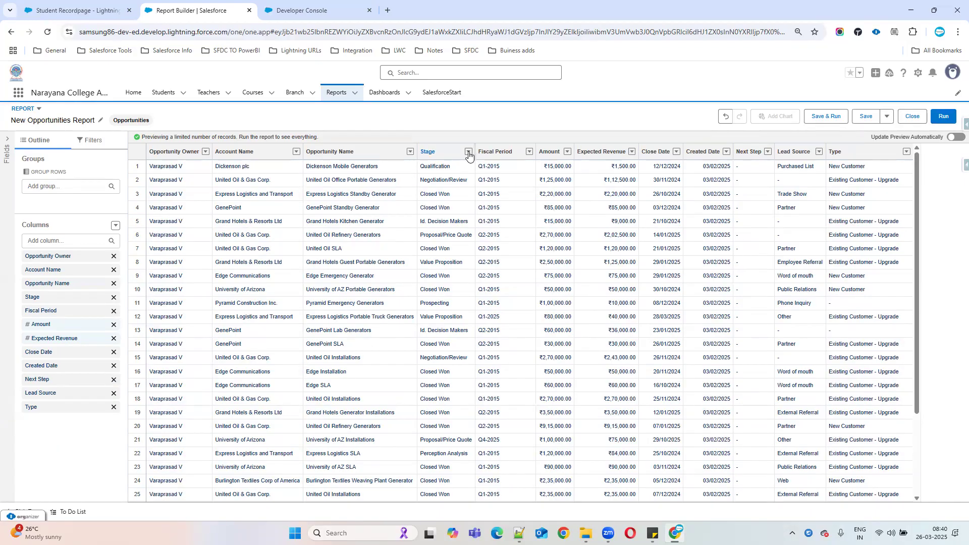
pyautogui.click(66, 191)
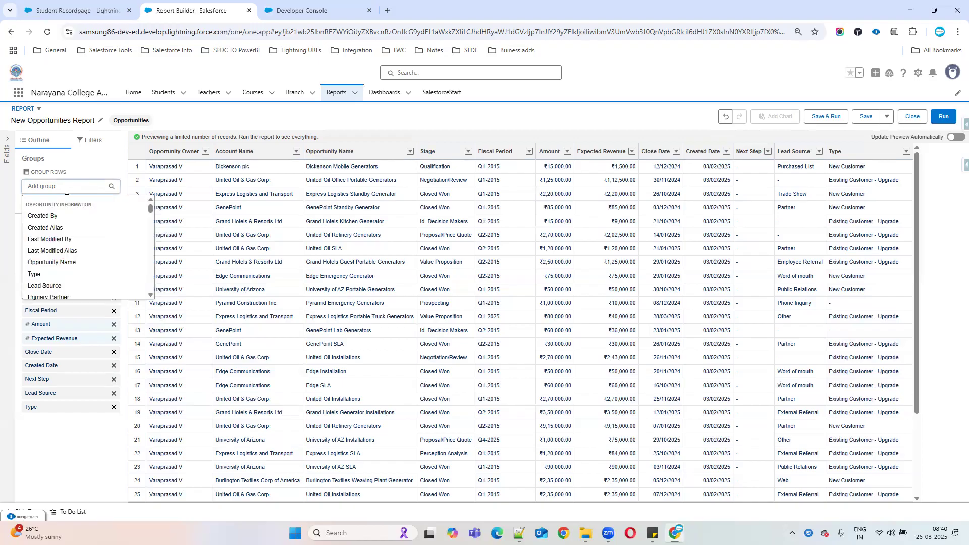
pyautogui.click(468, 153)
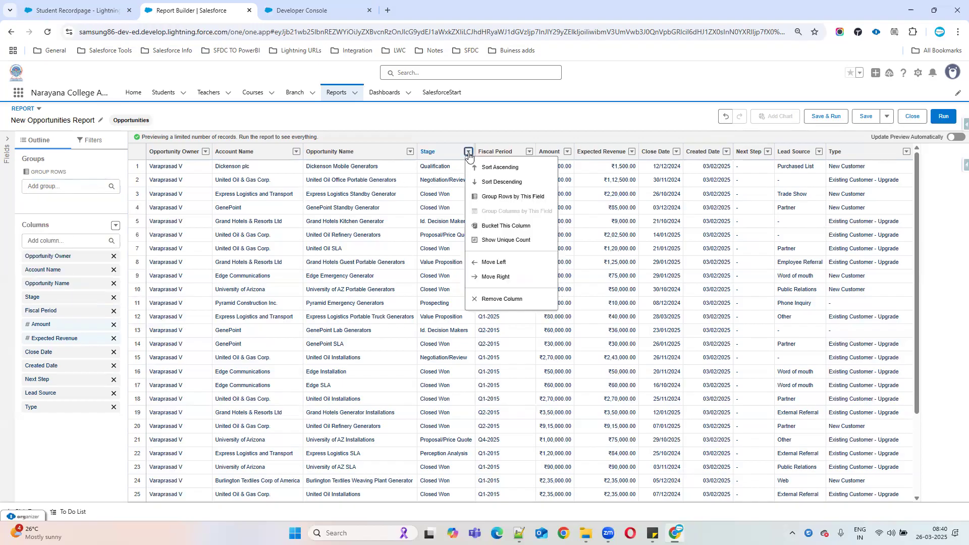
pyautogui.click(532, 198)
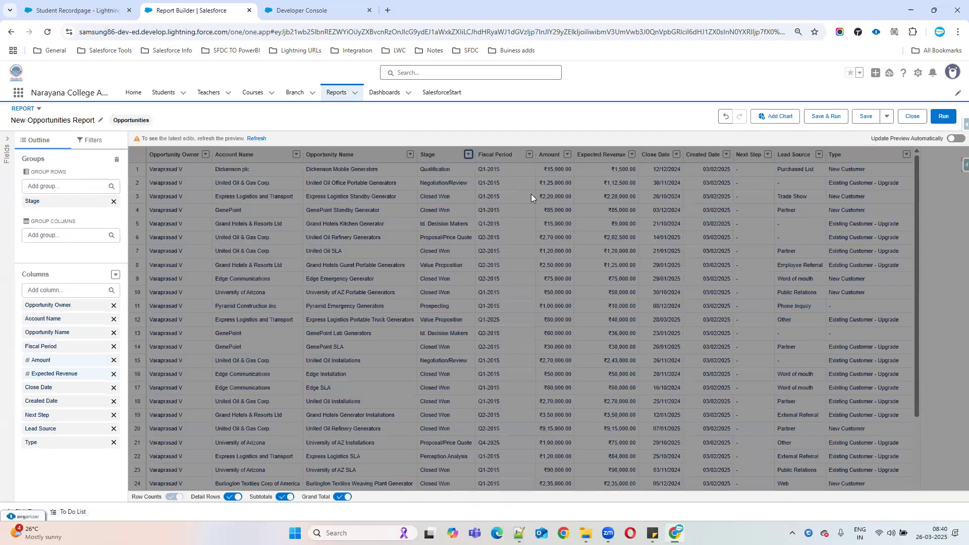
pyautogui.click(256, 139)
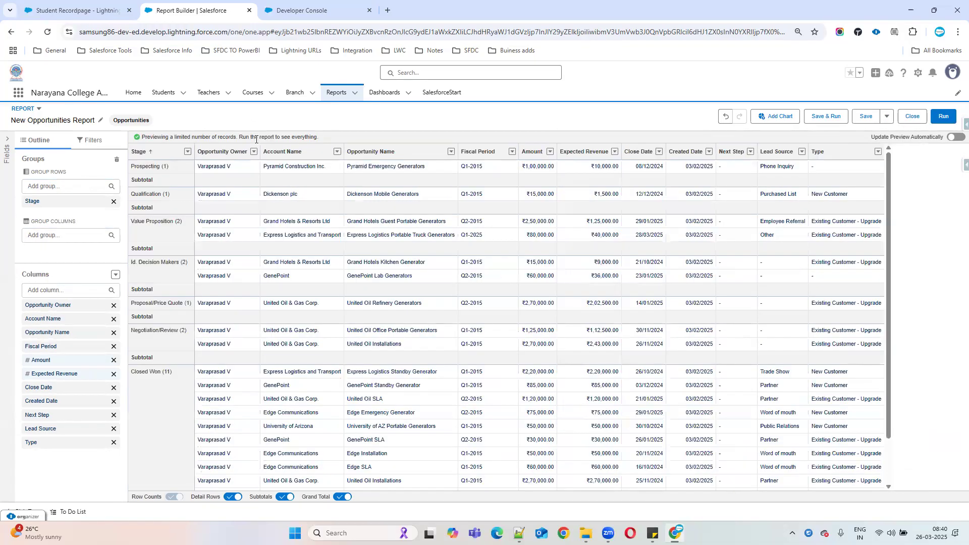
# Step: Run the Stage-grouped report and examine the opportunities in its stage groups, including Prospecting and Closed Won
pyautogui.click(131, 168)
pyautogui.click(942, 117)
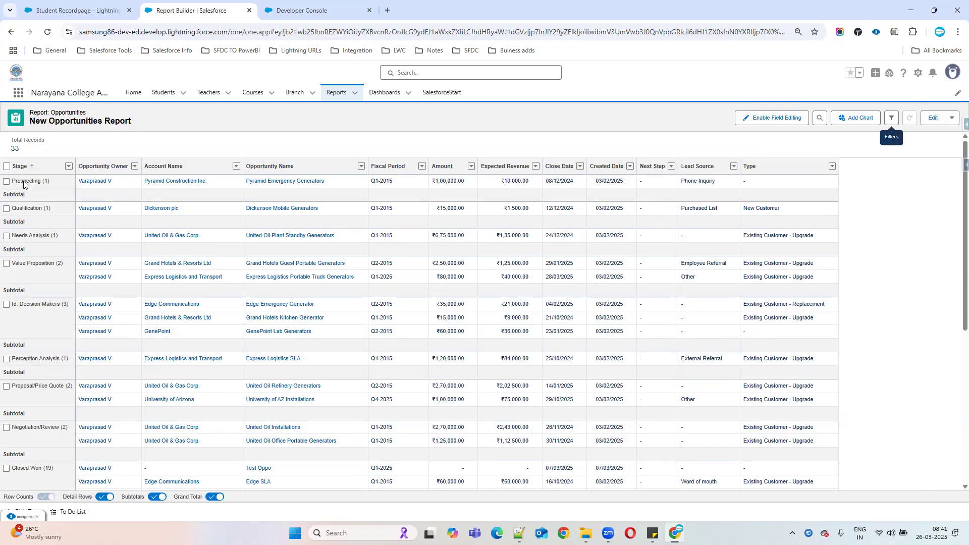
pyautogui.click(48, 183)
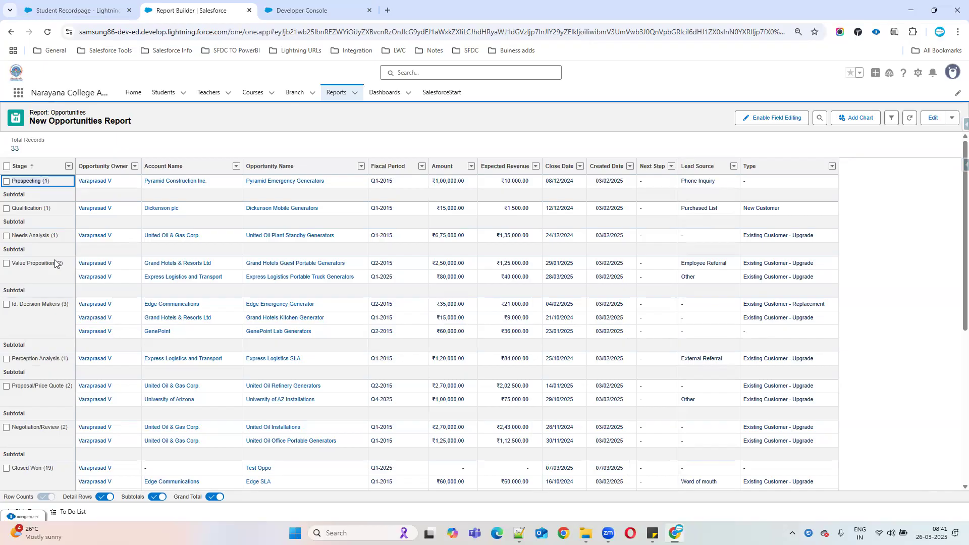
pyautogui.scroll(-3, 55, 263)
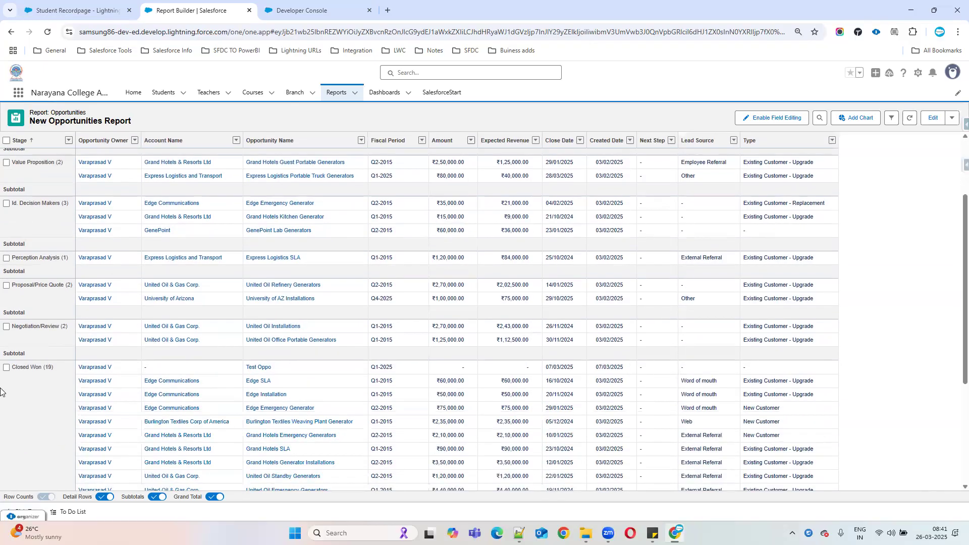
pyautogui.click(56, 318)
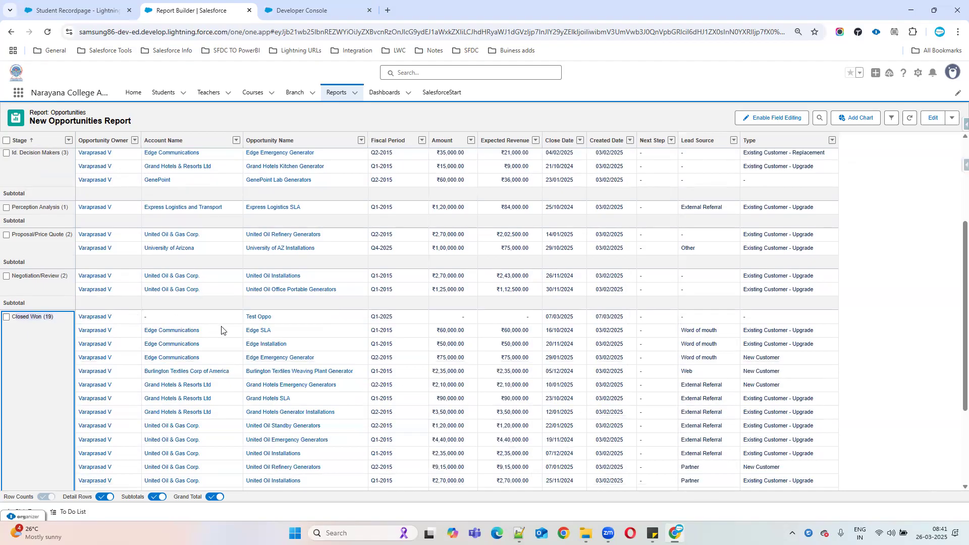
pyautogui.scroll(1, 62, 309)
pyautogui.scroll(3, 63, 309)
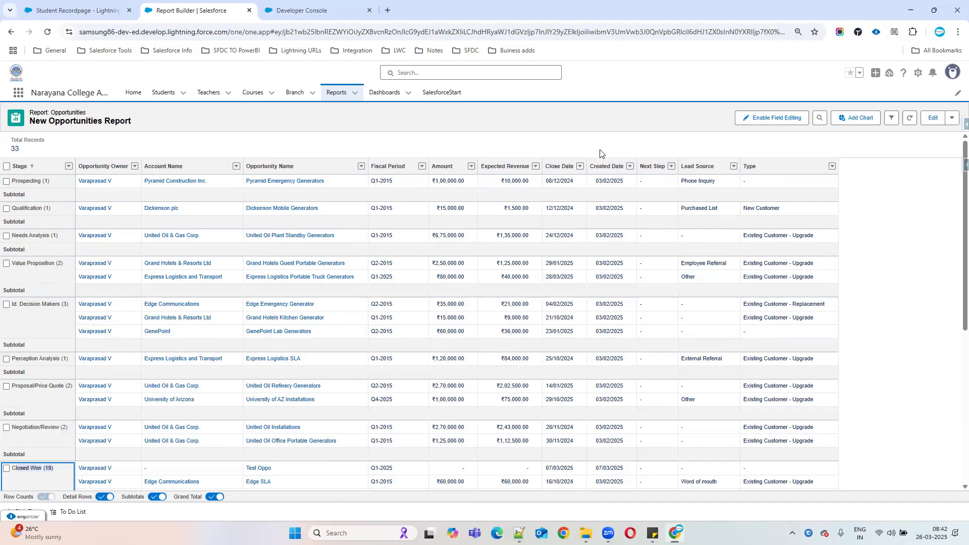
# Step: Add Lead Source as a second row grouping under Stage and examine the Value Proposition group's lead sources
pyautogui.click(734, 167)
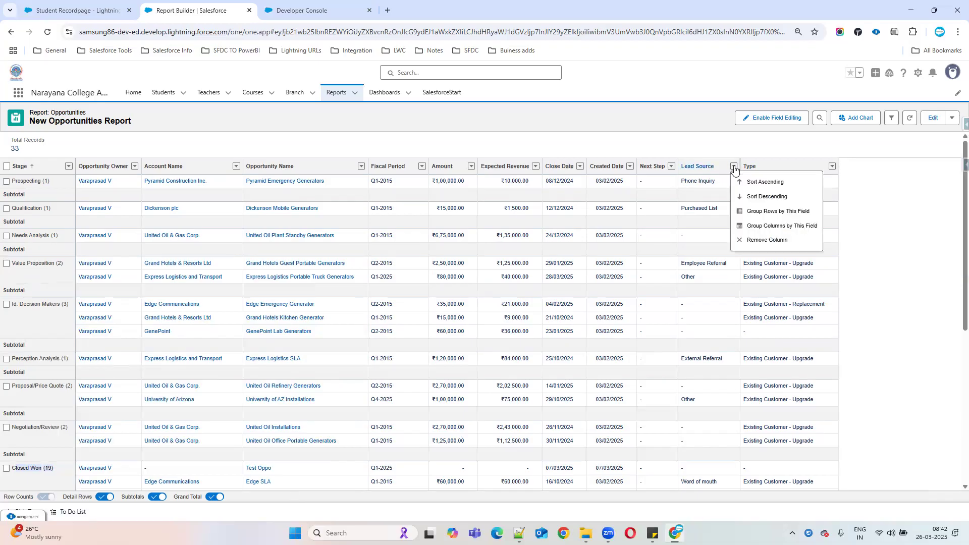
pyautogui.click(759, 212)
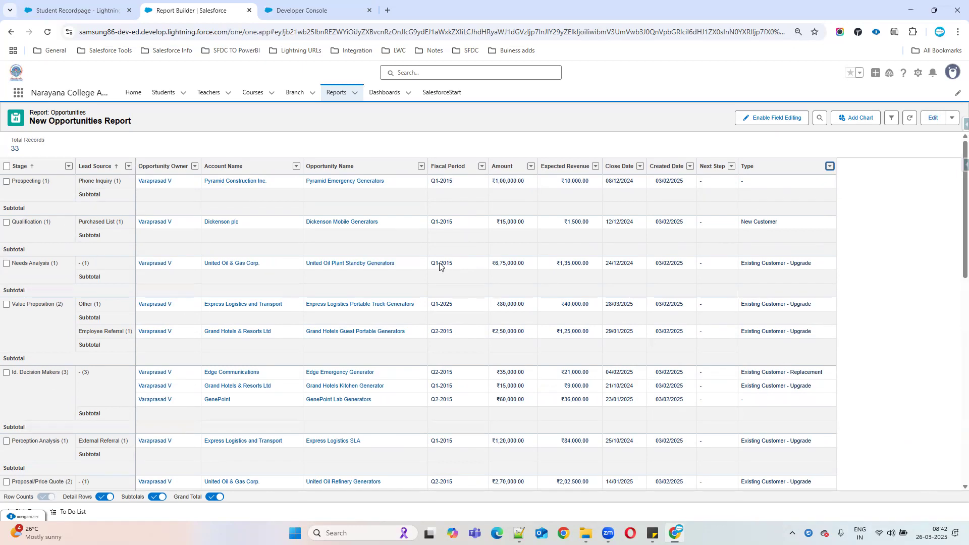
pyautogui.scroll(-1, 41, 358)
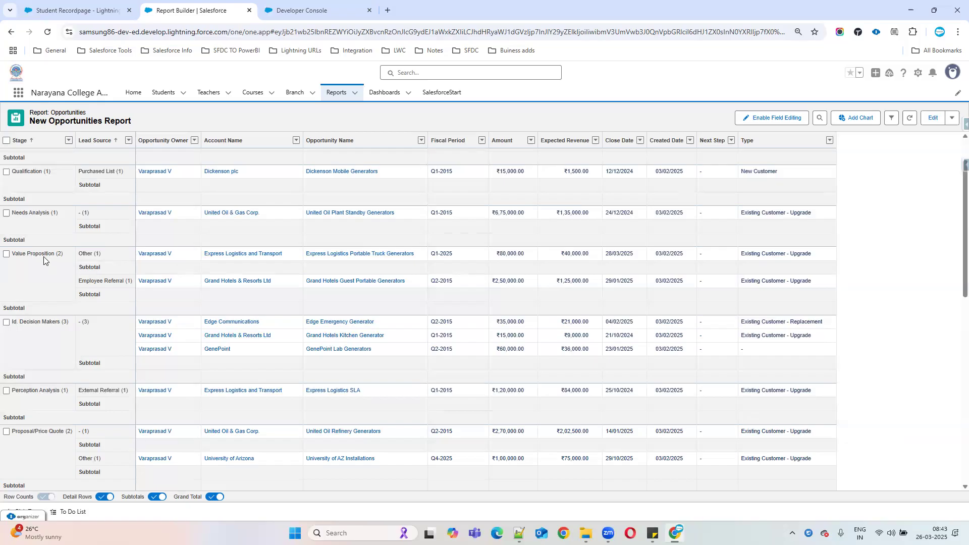
pyautogui.click(66, 256)
pyautogui.moveTo(48, 254); pyautogui.dragTo(10, 255)
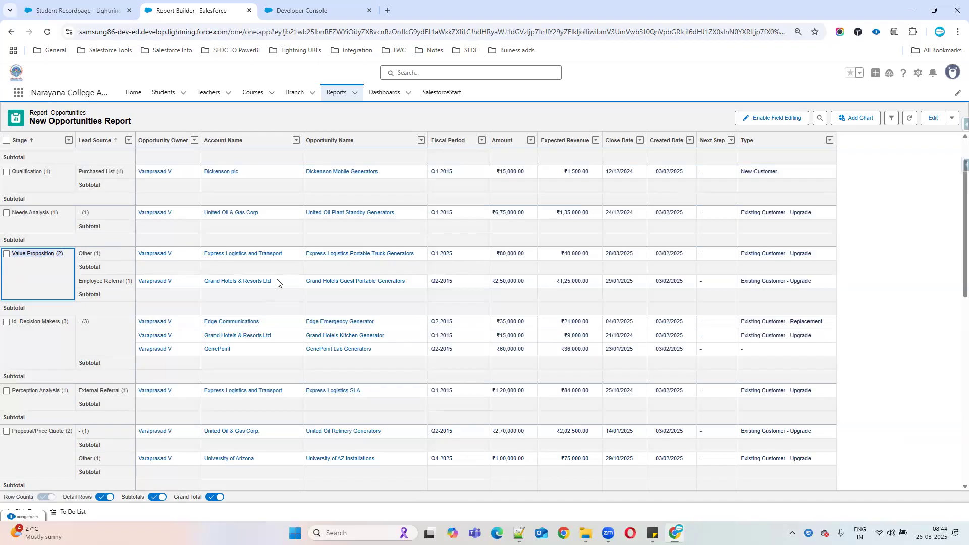
# Step: Examine the lead source subgroups within the Closed Won stage, including Word of mouth, External Referral and Partner
pyautogui.scroll(-4, 117, 358)
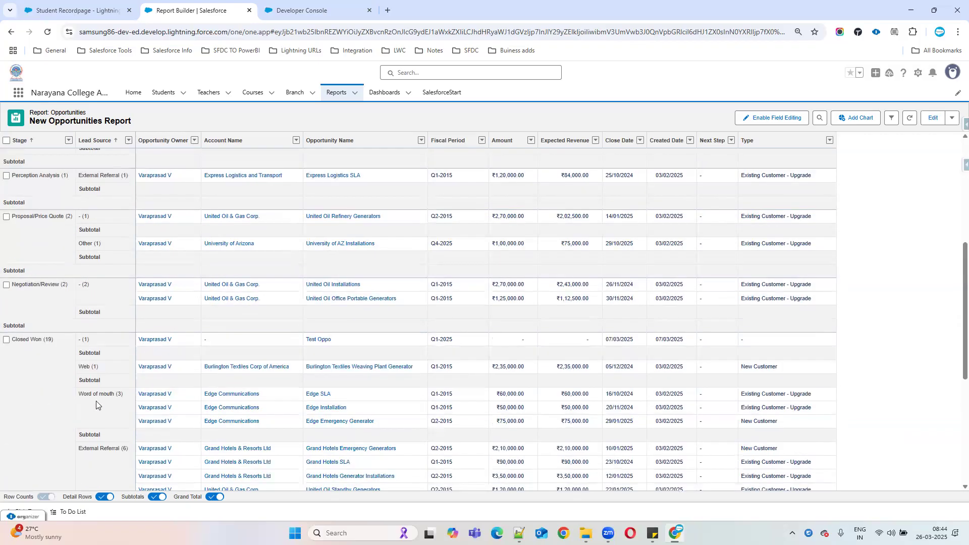
pyautogui.scroll(-1, 66, 308)
pyautogui.scroll(2, 86, 275)
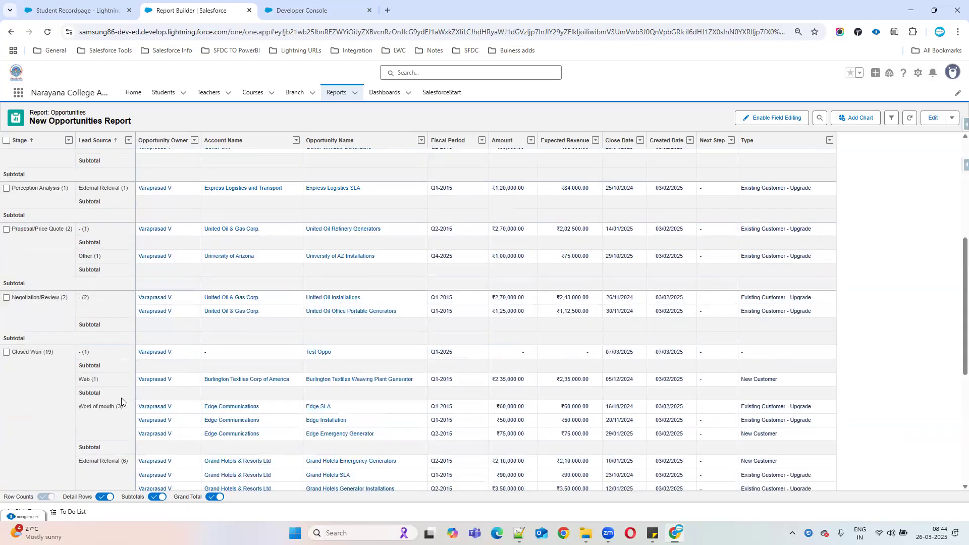
pyautogui.scroll(-1, 100, 391)
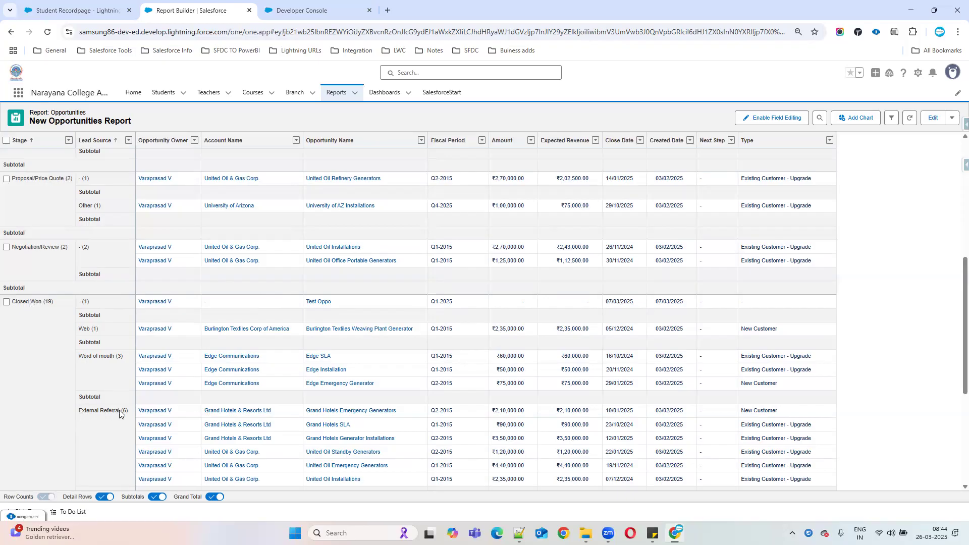
pyautogui.scroll(-2, 120, 413)
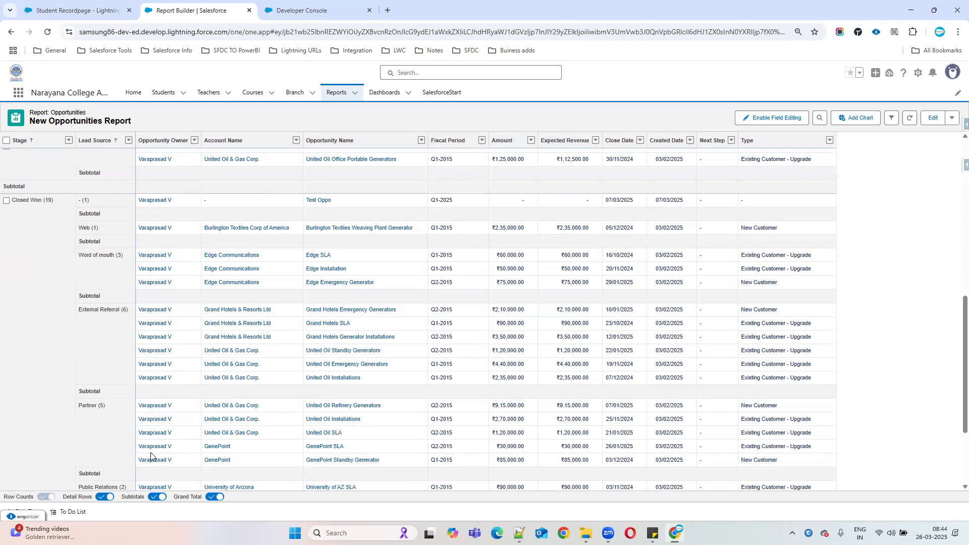
# Step: Remove the Lead Source grouping from the report, keeping only the Stage grouping
pyautogui.scroll(8, 121, 330)
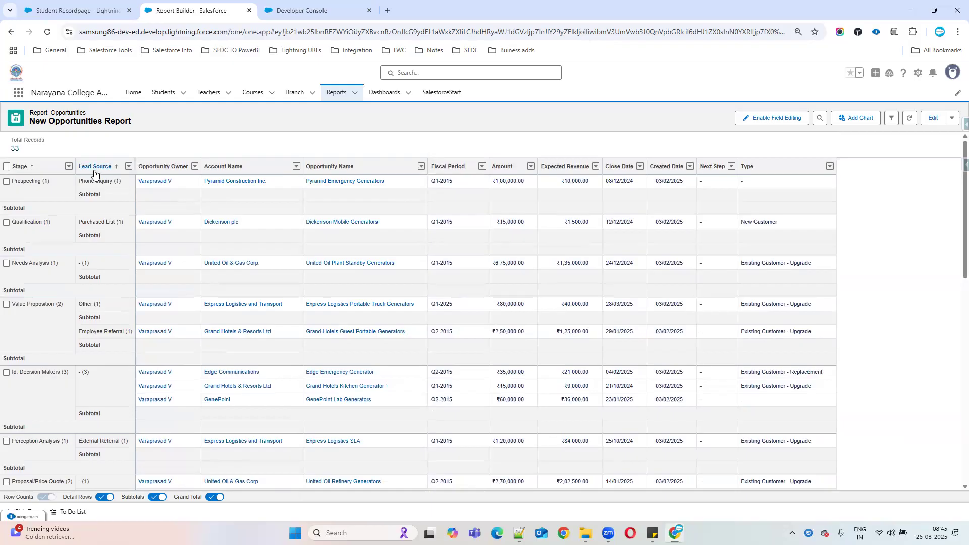
pyautogui.click(129, 167)
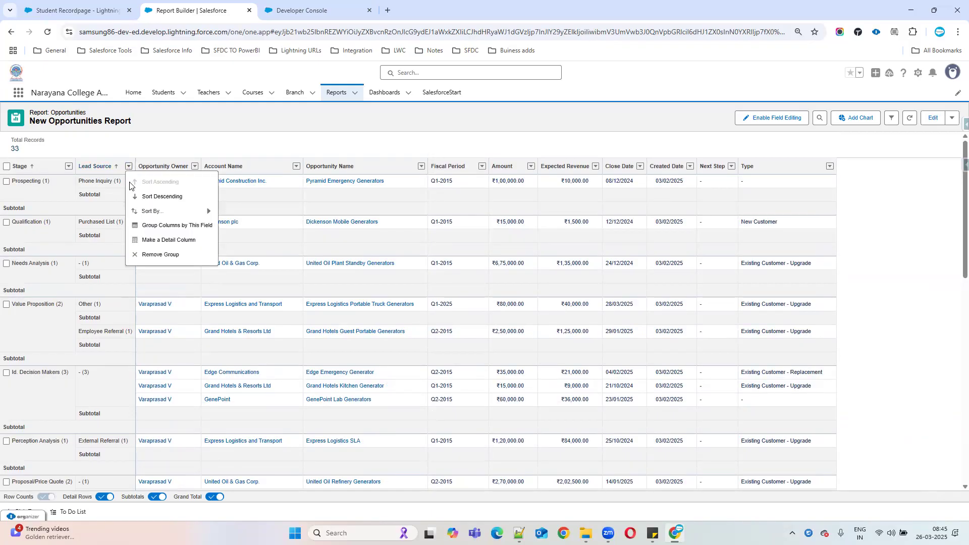
pyautogui.click(162, 255)
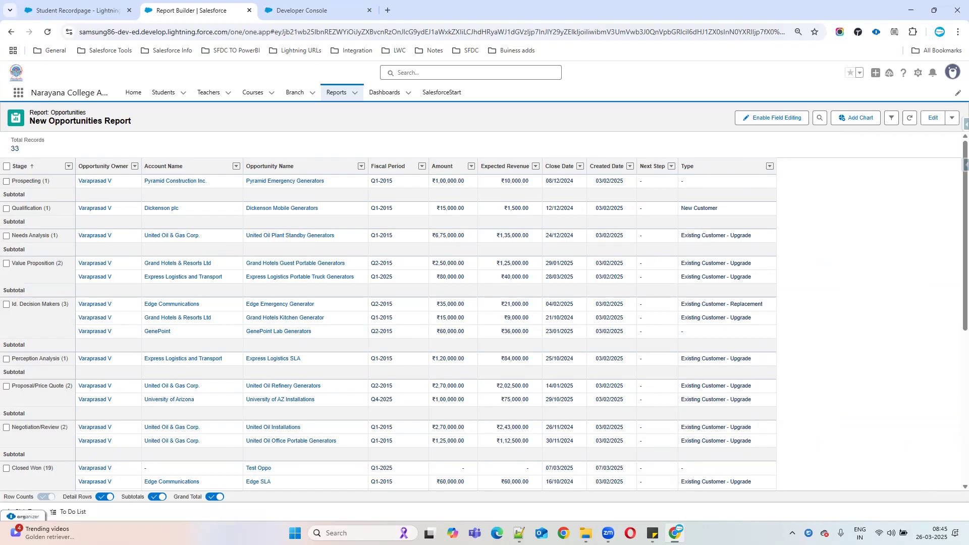
# Step: Start saving the Stage-grouped report with the report name "Summary Report" and have its unique name filled in
pyautogui.click(951, 118)
pyautogui.click(935, 142)
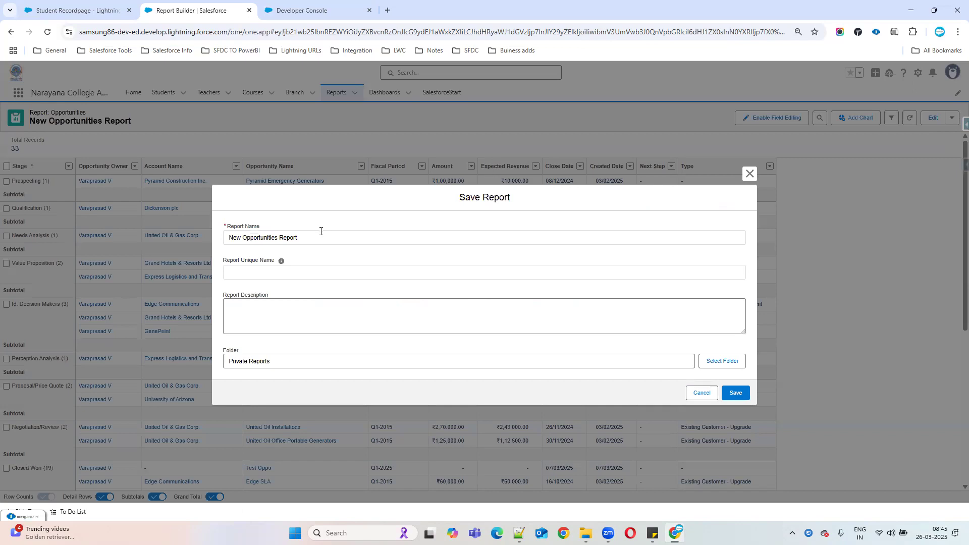
pyautogui.moveTo(320, 232); pyautogui.dragTo(181, 236)
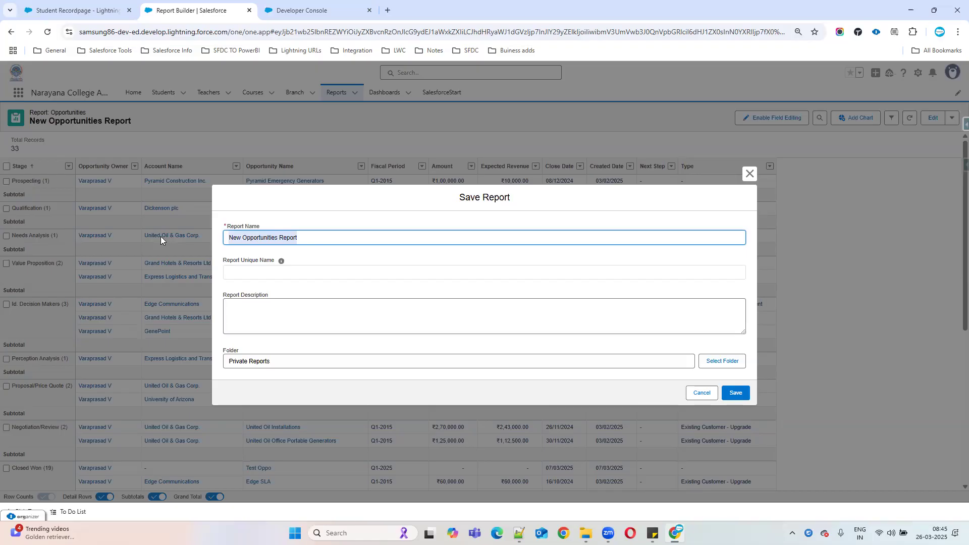
pyautogui.write('Sum')
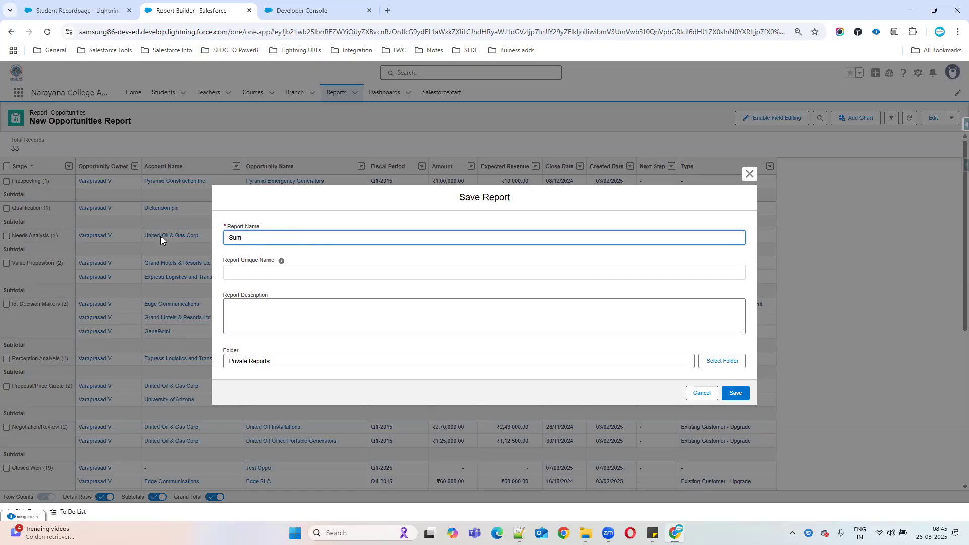
pyautogui.write('mary Report')
pyautogui.click(361, 272)
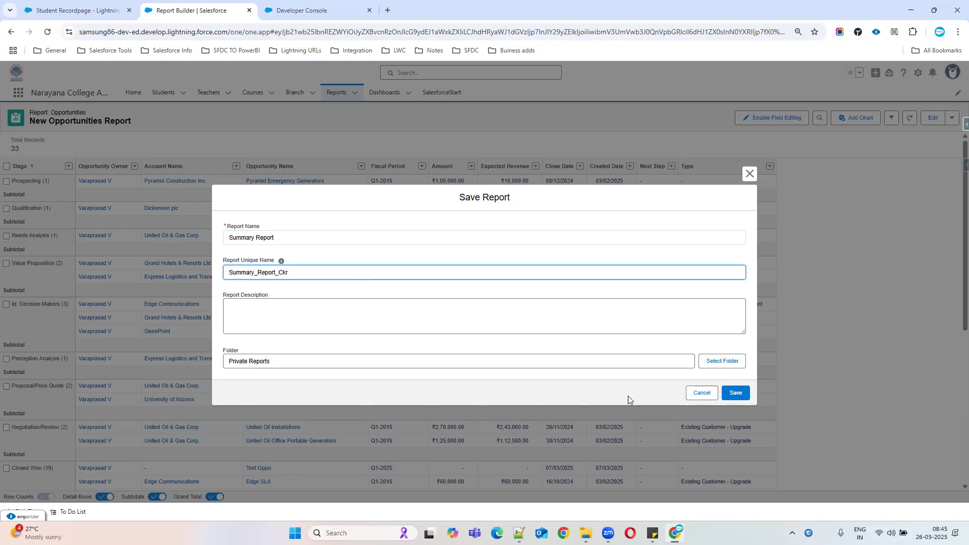
# Step: Choose Public Reports as the folder for the summary report and save it
pyautogui.click(715, 361)
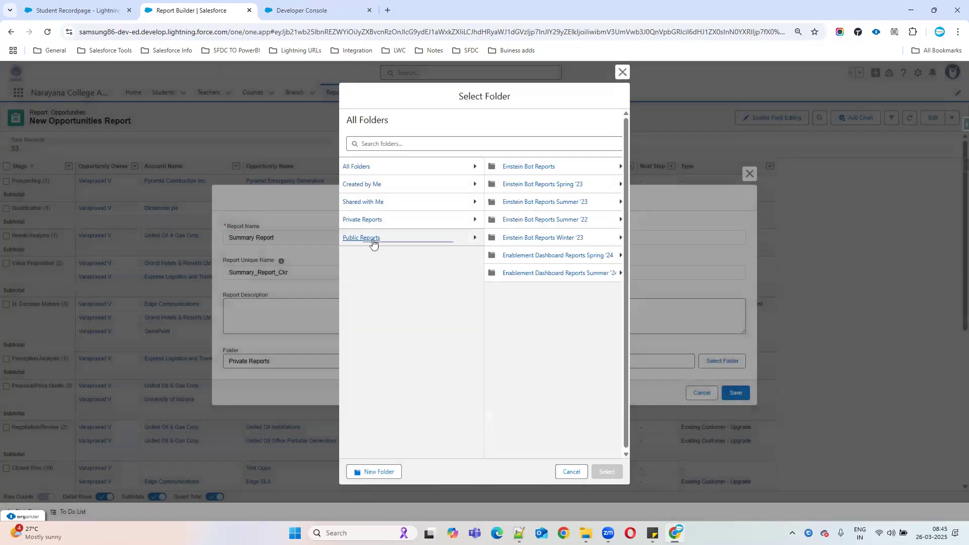
pyautogui.click(373, 242)
pyautogui.click(600, 472)
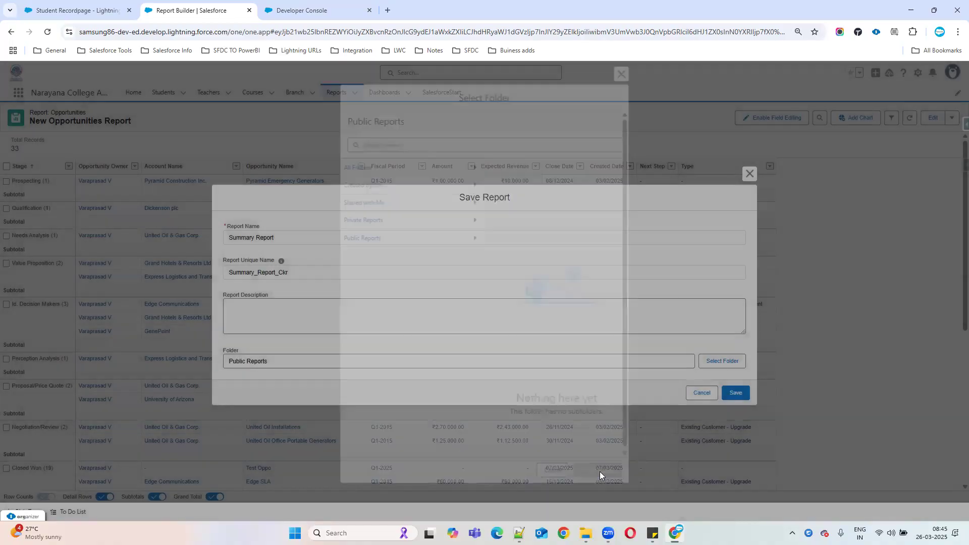
pyautogui.click(737, 393)
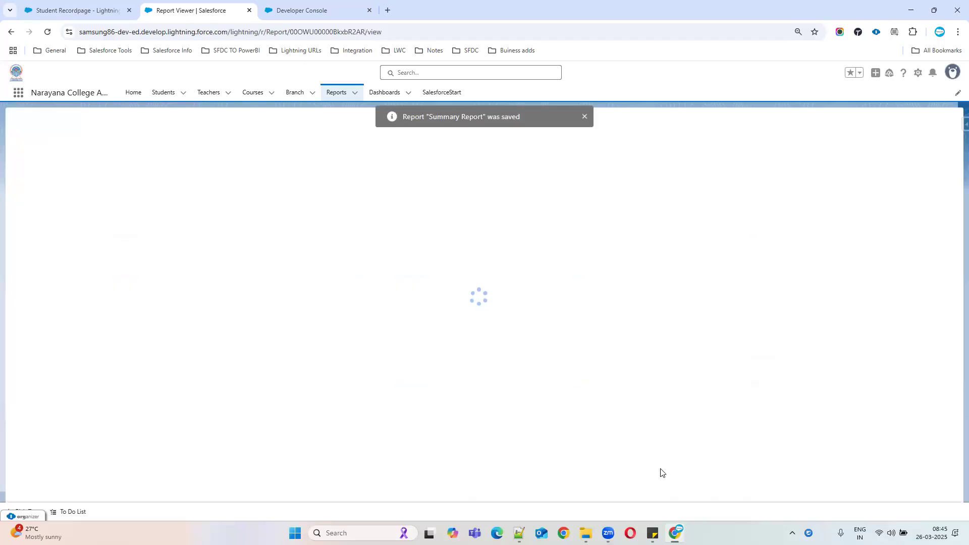
# Step: Switch to the Developer Console notes and describe Matrix as "Here we can summarize record ROW +COlumn Level"
pyautogui.click(307, 10)
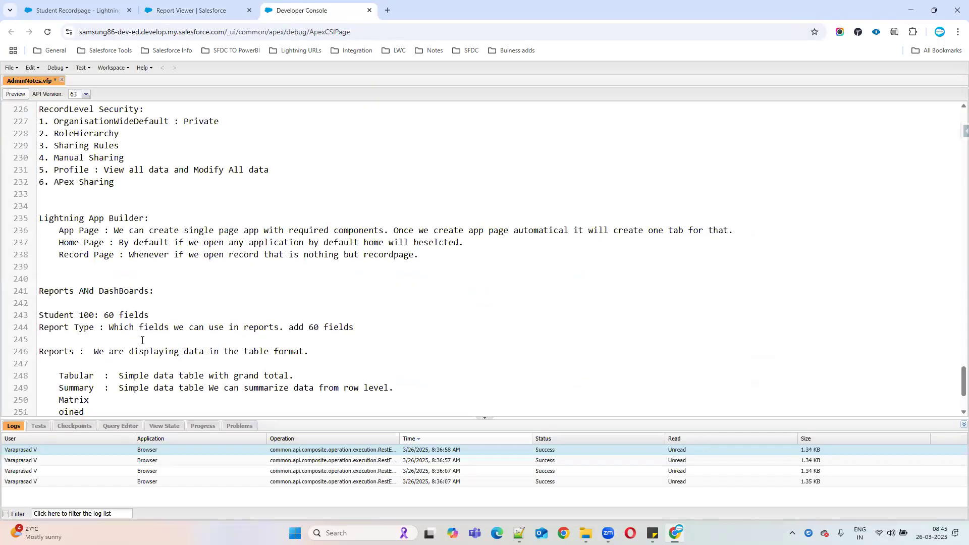
pyautogui.scroll(-3, 137, 328)
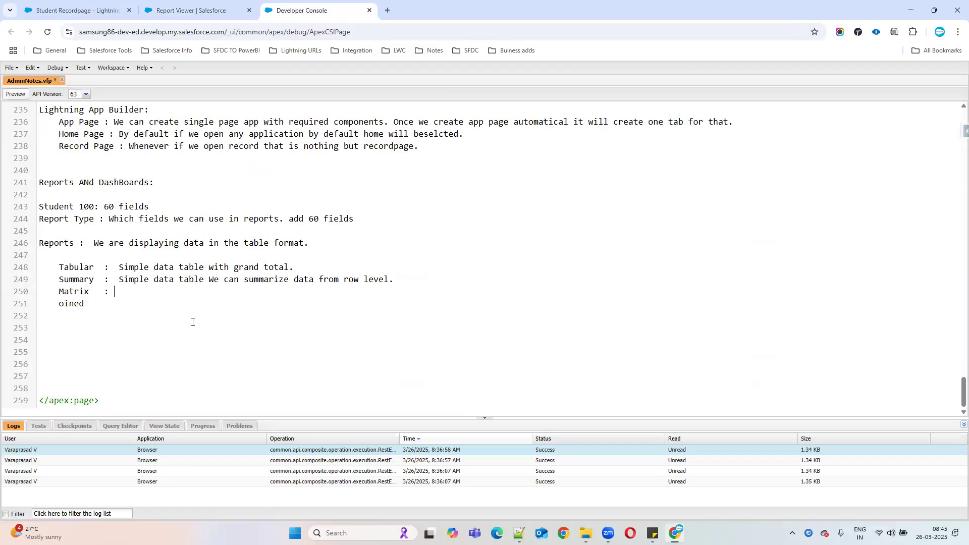
pyautogui.click(127, 290)
pyautogui.write('Here we can summari')
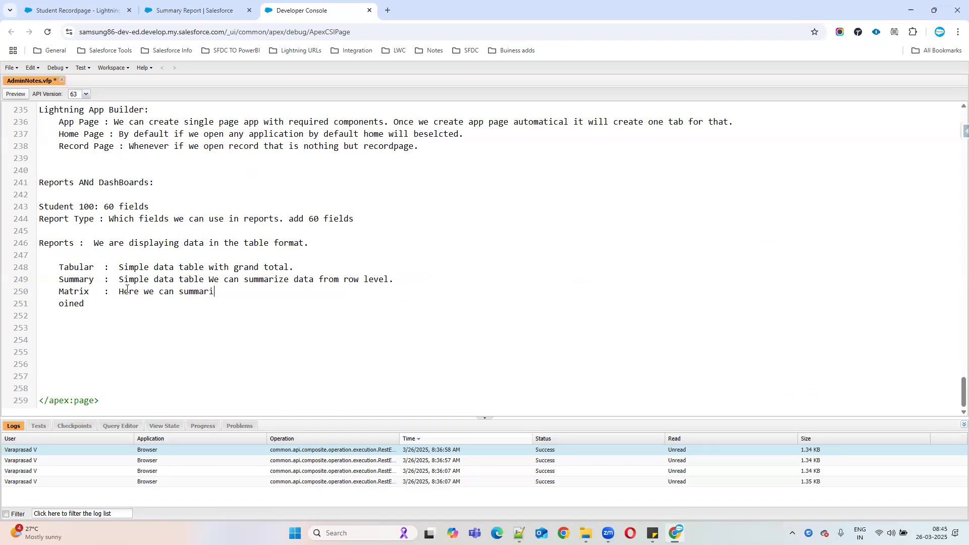
pyautogui.write('ze record ROW +COlumn Level')
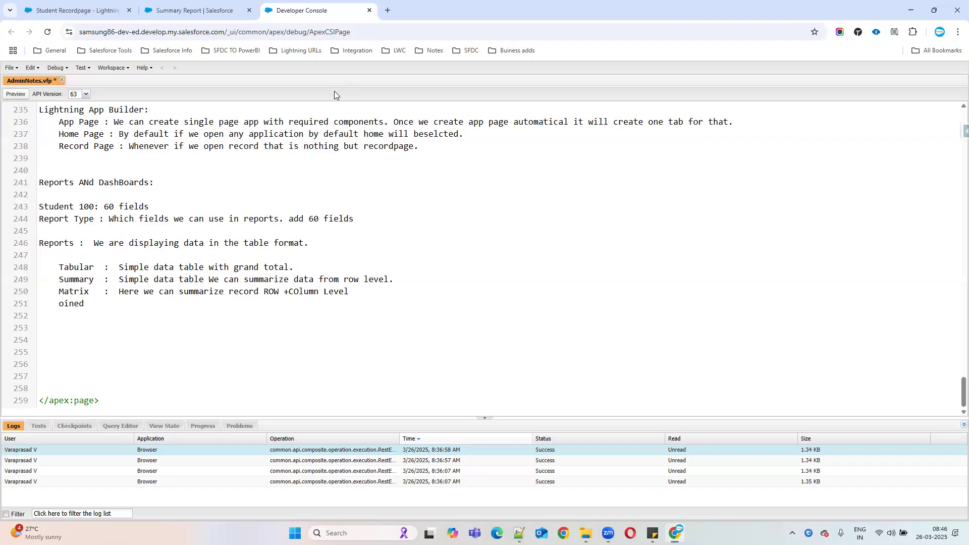
# Step: Correct the spelling of "Column" in the Matrix line and of "Joined" in the report format list
pyautogui.click(303, 293)
pyautogui.press('BackSpace')
pyautogui.press('BackSpace')
pyautogui.write('ol')
pyautogui.moveTo(402, 279); pyautogui.dragTo(108, 282)
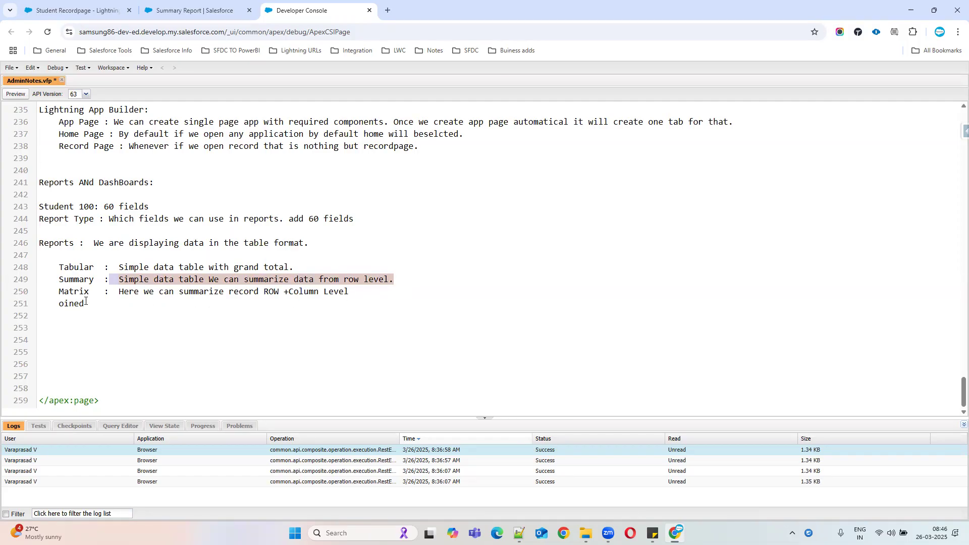
pyautogui.click(59, 306)
pyautogui.write('J')
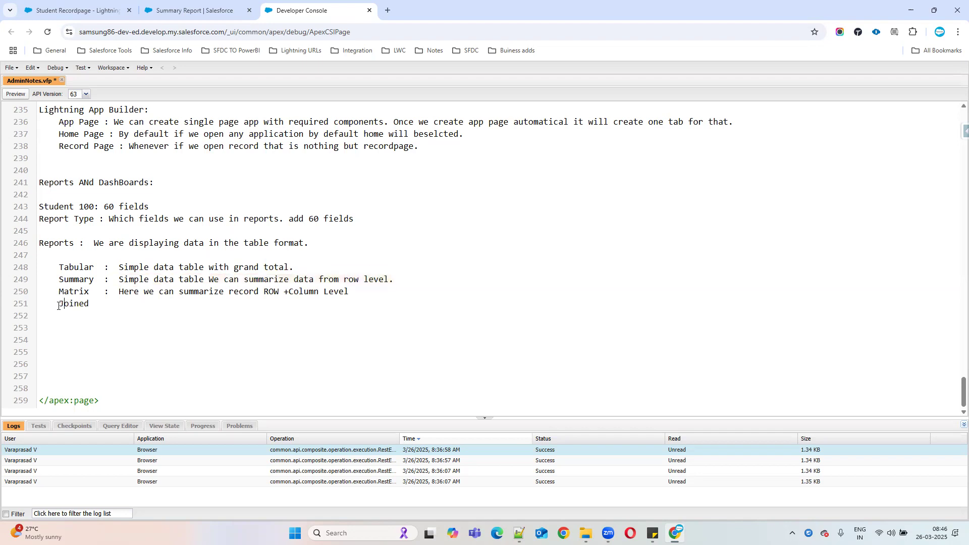
# Step: Return to the Salesforce Reports page and start a new report with the standard Accounts report type
pyautogui.click(197, 7)
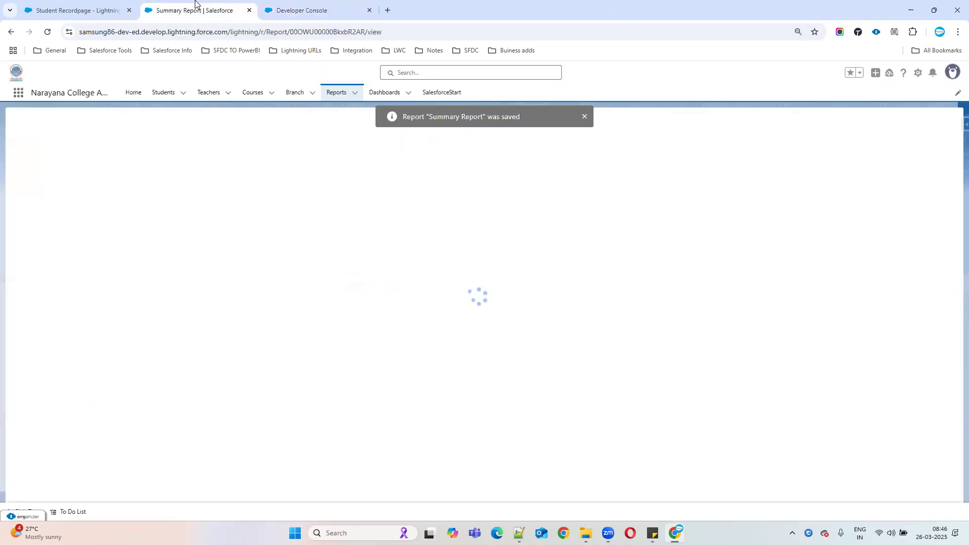
pyautogui.click(328, 94)
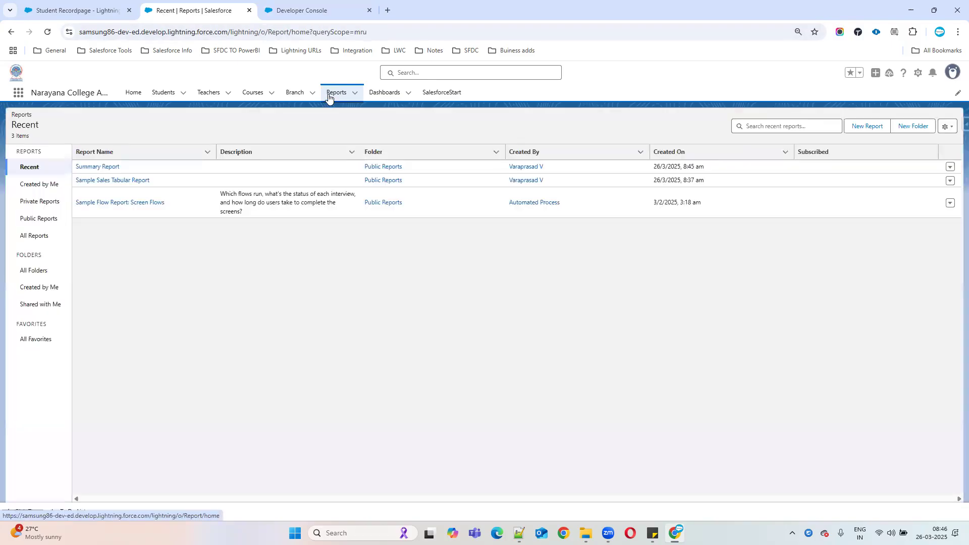
pyautogui.click(860, 127)
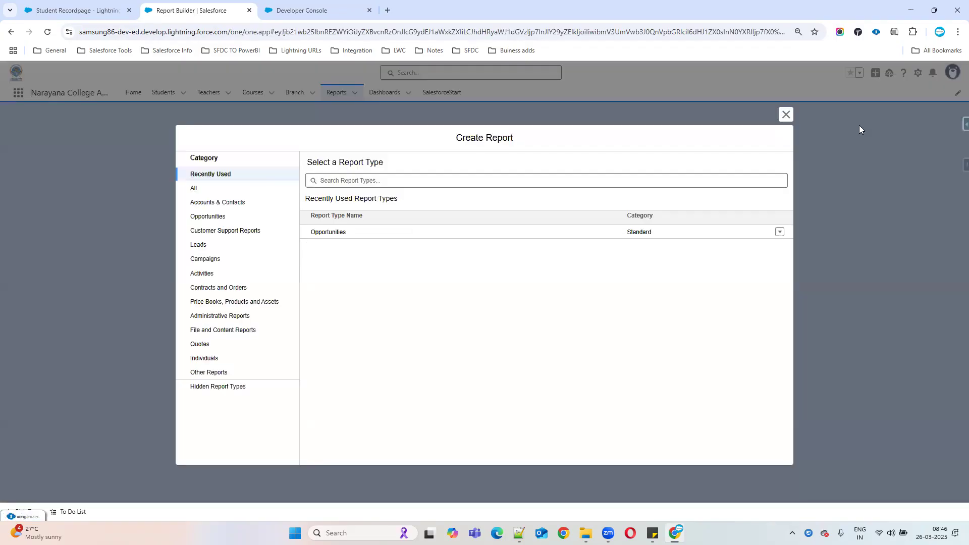
pyautogui.click(201, 191)
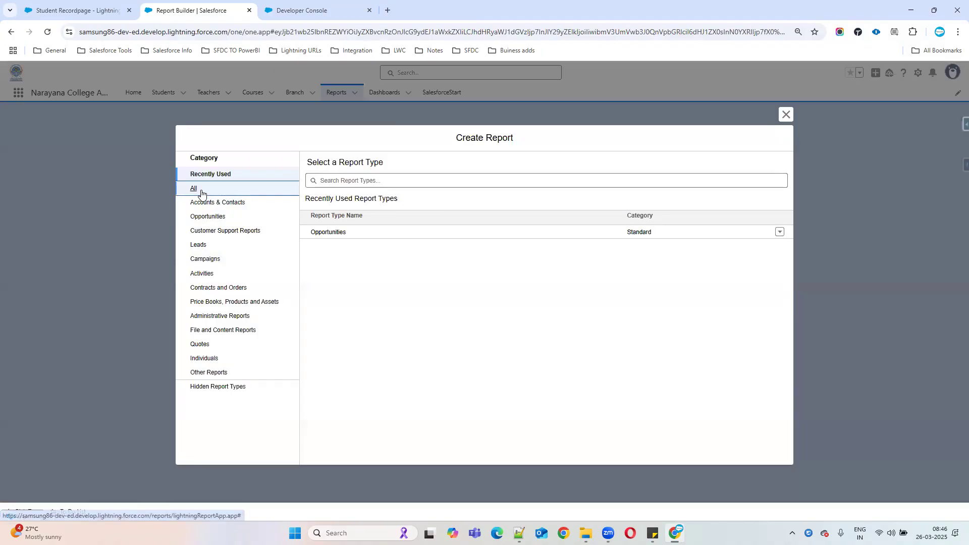
pyautogui.click(335, 218)
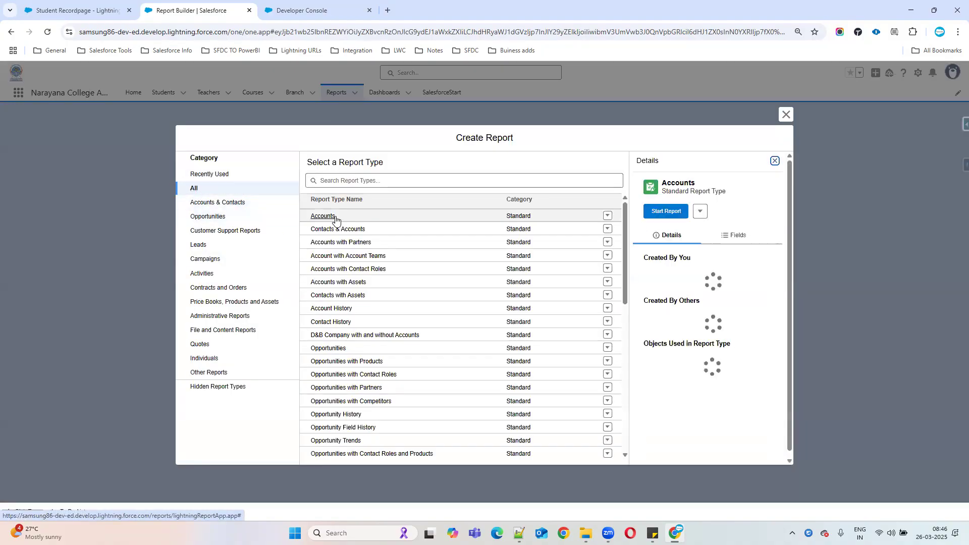
pyautogui.click(666, 211)
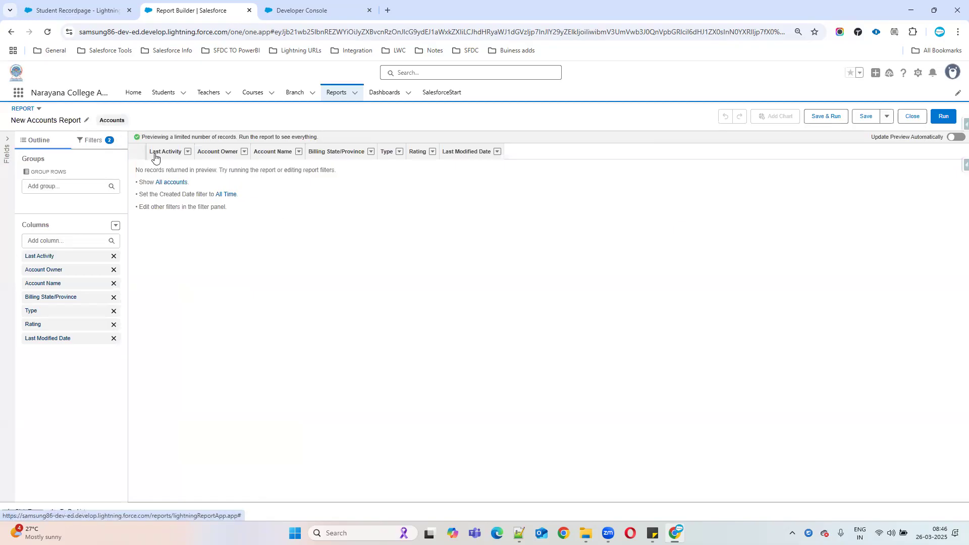
# Step: Remove the Last Activity, Last Modified Date, Account Owner and Billing State/Province columns from the accounts report
pyautogui.click(187, 151)
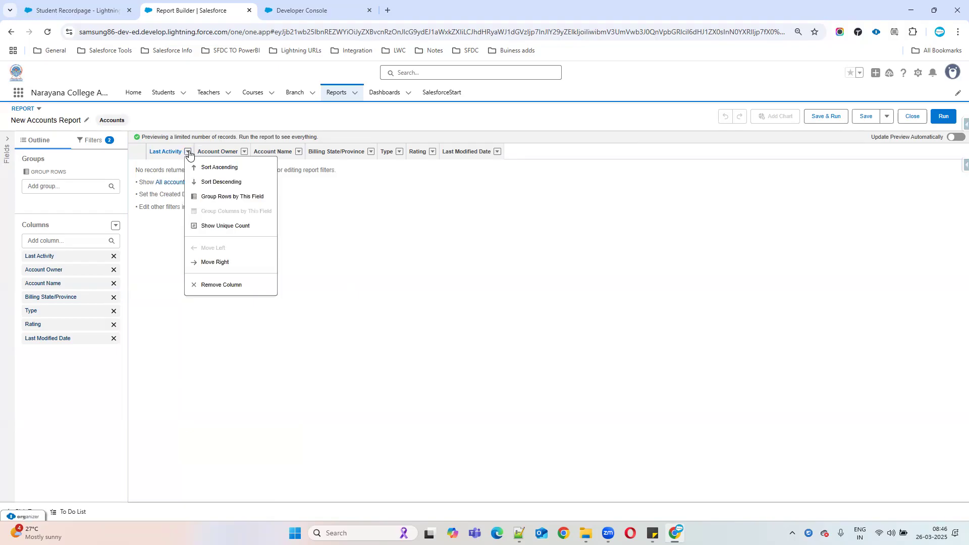
pyautogui.click(221, 285)
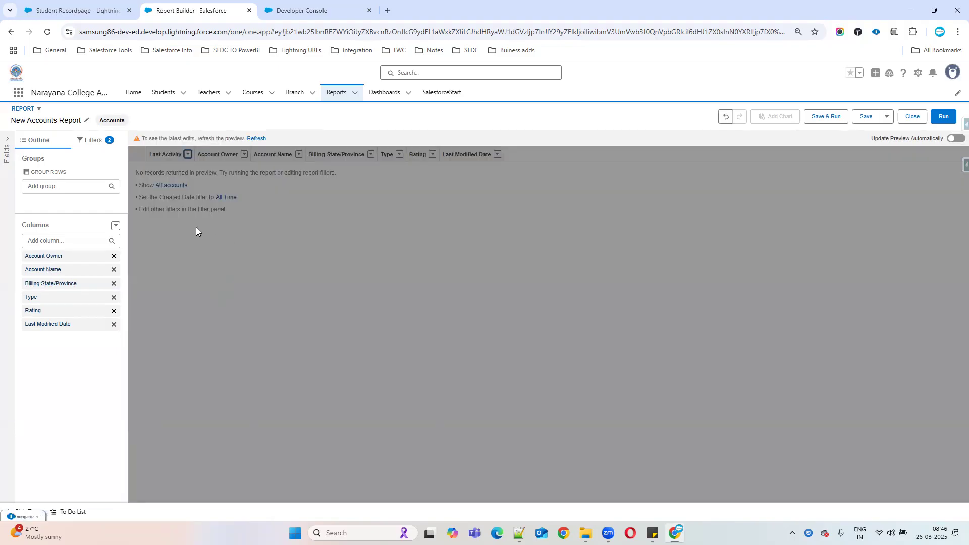
pyautogui.click(114, 324)
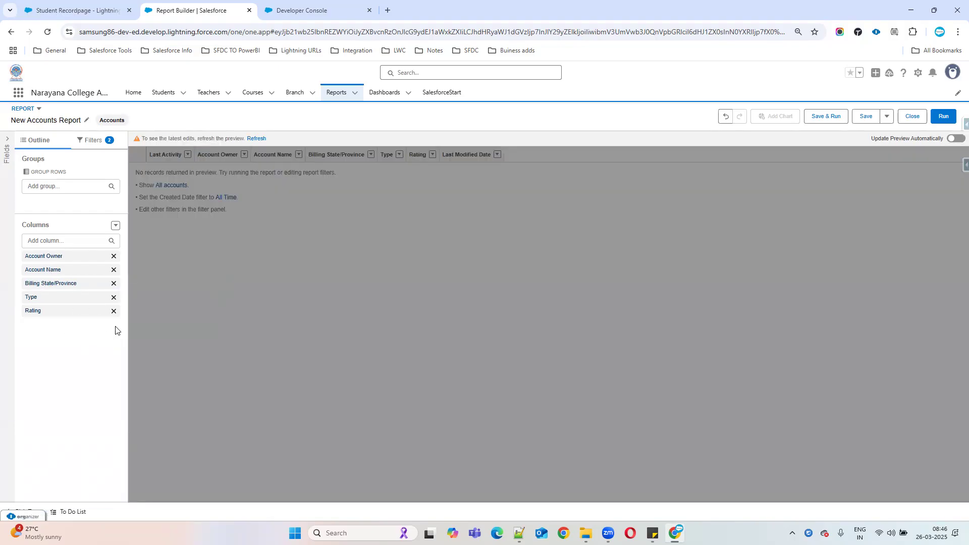
pyautogui.click(114, 258)
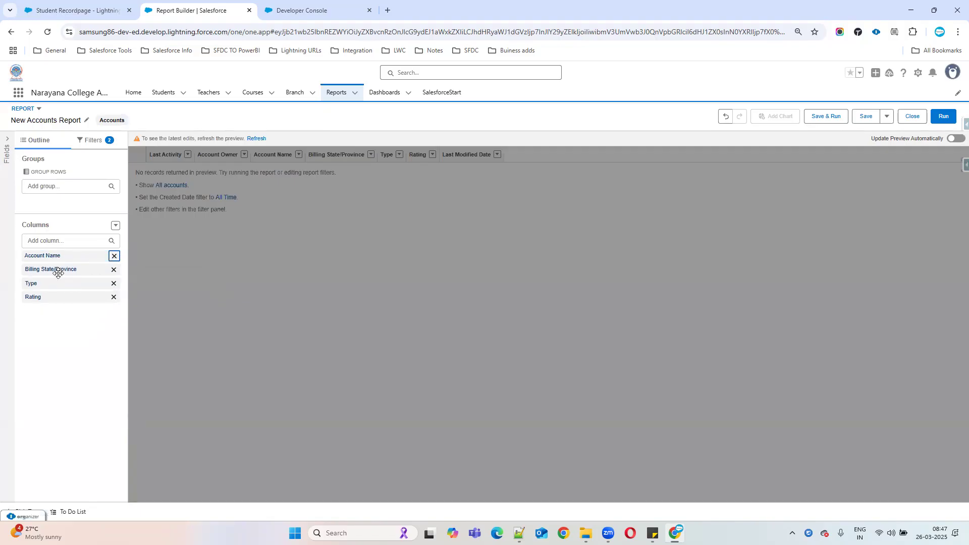
pyautogui.click(113, 270)
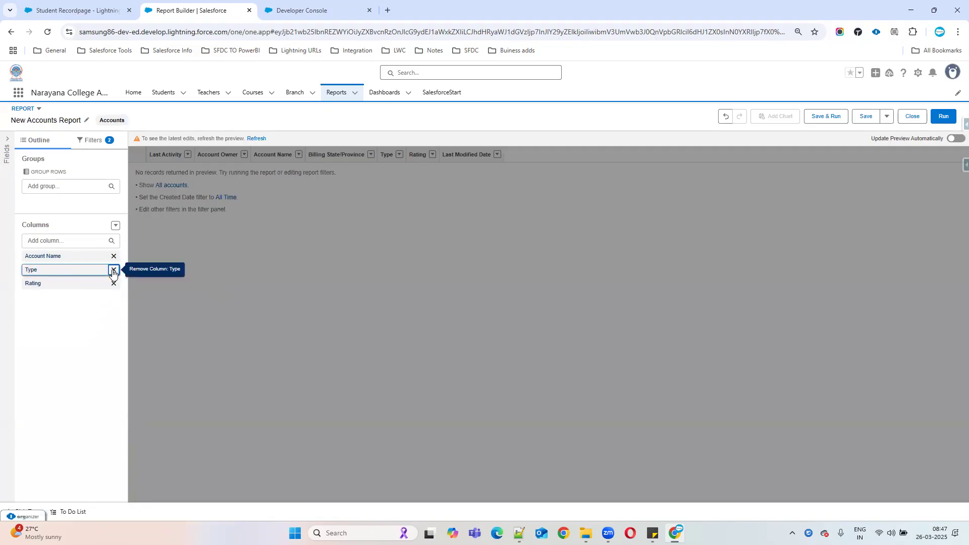
# Step: Add Industry and Annual Revenue as columns of the accounts report
pyautogui.click(64, 245)
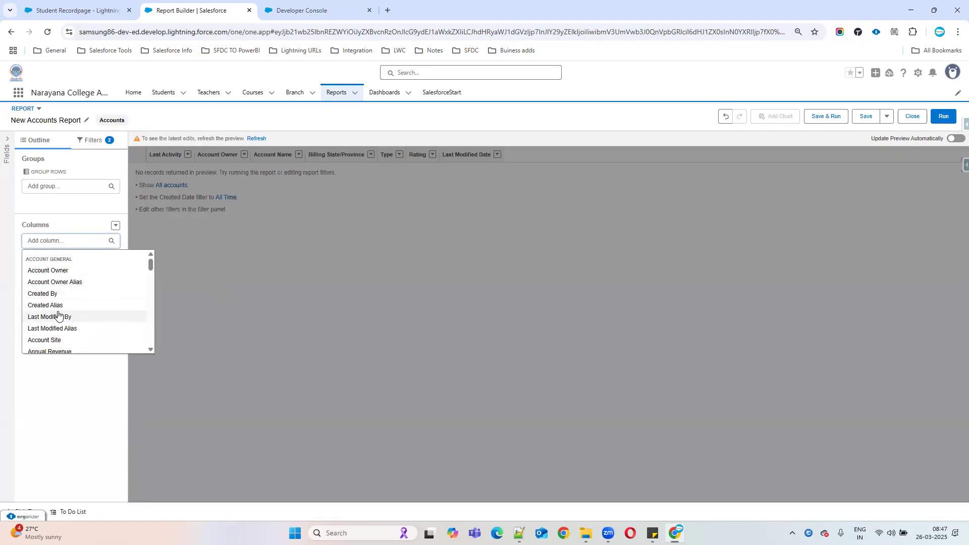
pyautogui.scroll(-2, 58, 315)
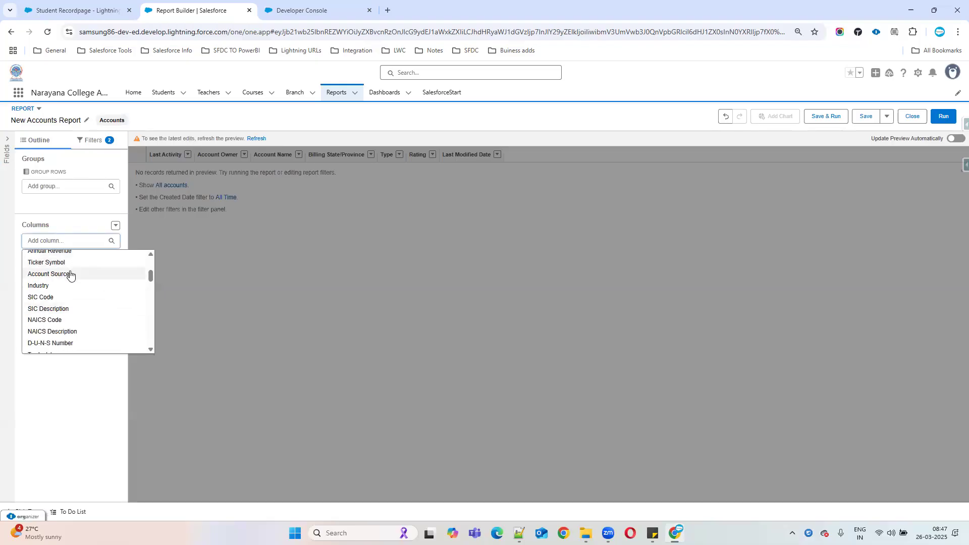
pyautogui.click(49, 243)
pyautogui.write('ind')
pyautogui.click(38, 271)
pyautogui.scroll(-3, 73, 311)
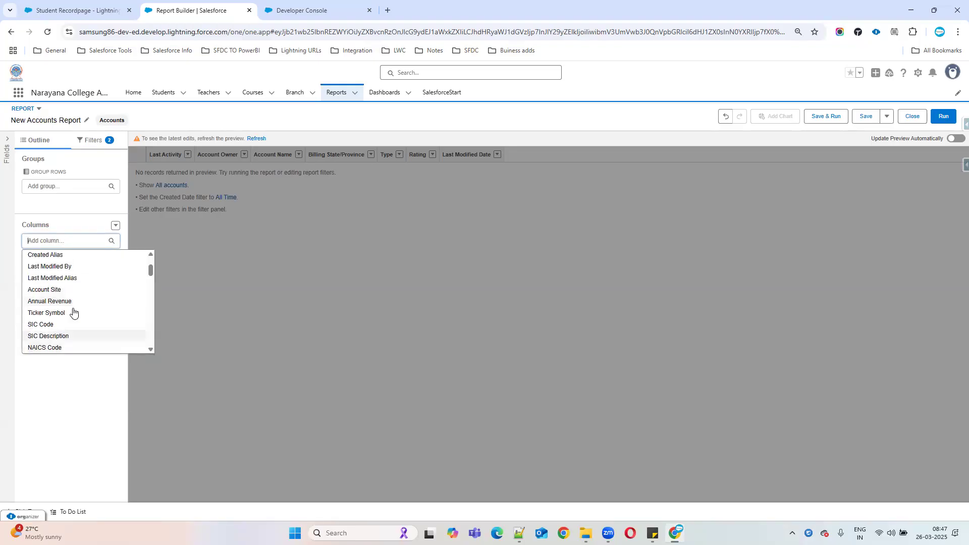
pyautogui.click(49, 301)
# Step: Add Ownership as a column of the accounts report
pyautogui.click(44, 245)
pyautogui.scroll(-5, 82, 331)
pyautogui.scroll(2, 84, 332)
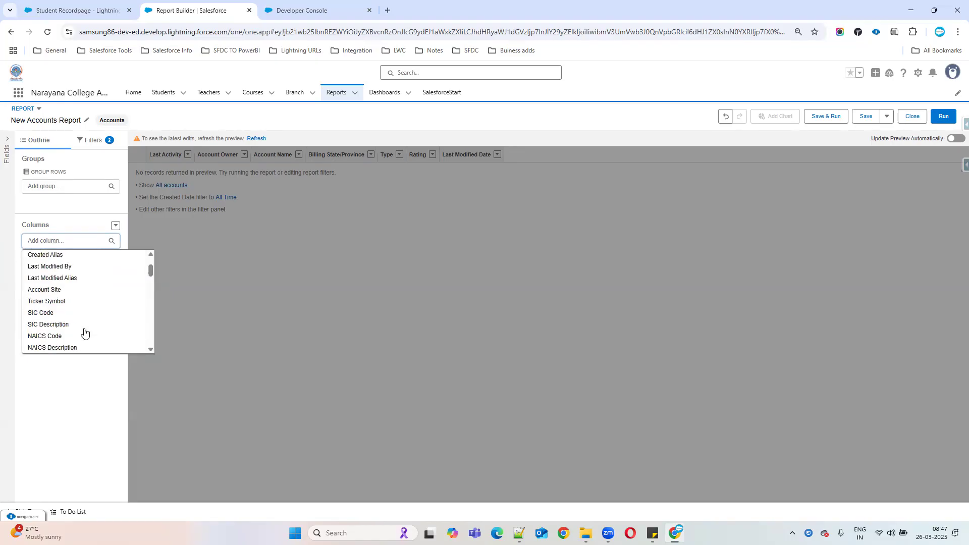
pyautogui.scroll(-1, 84, 332)
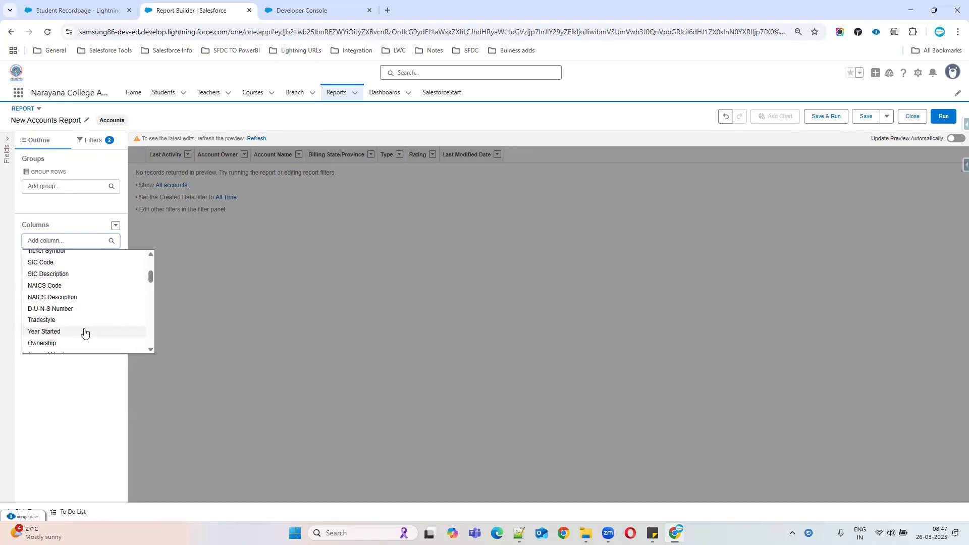
pyautogui.click(43, 344)
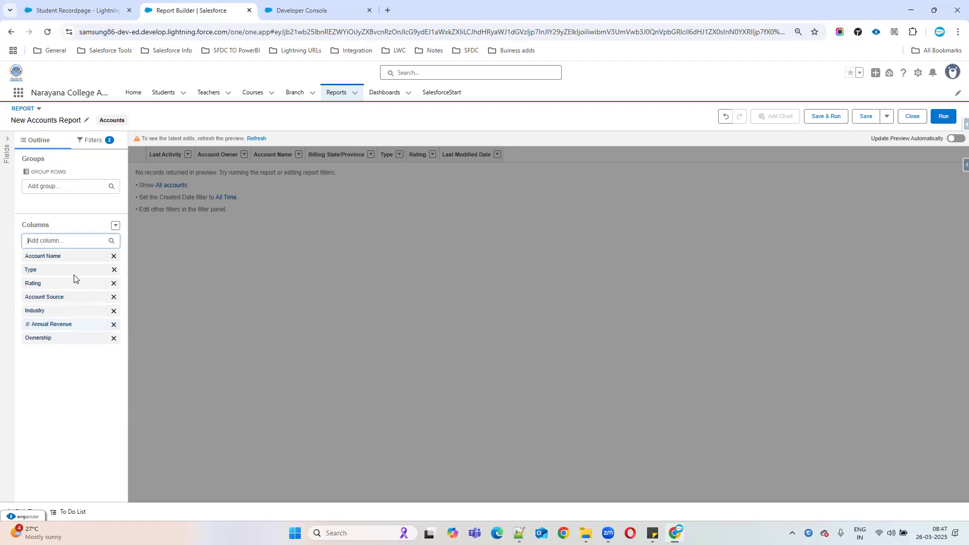
# Step: Add the account's Phone field as a column of the report
pyautogui.click(61, 241)
pyautogui.scroll(-5, 94, 319)
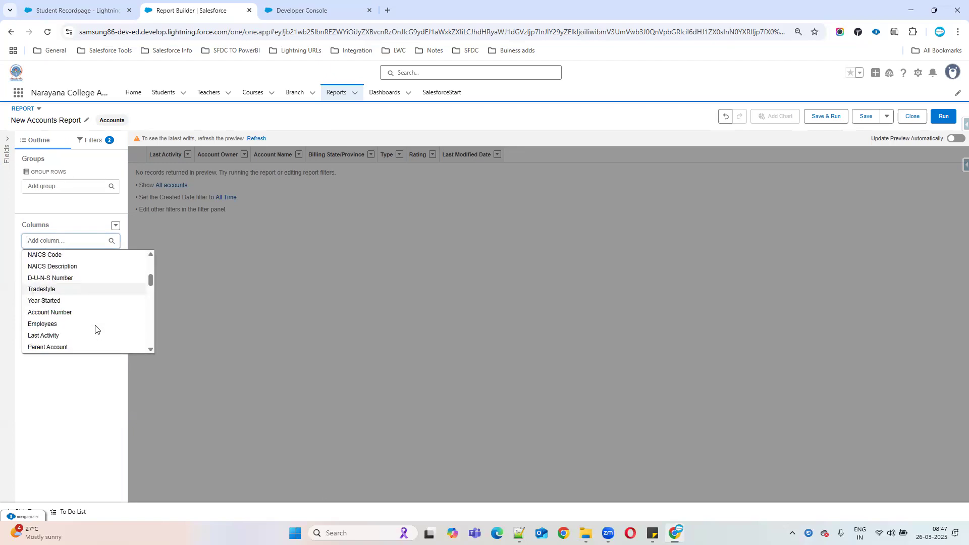
pyautogui.scroll(-5, 95, 330)
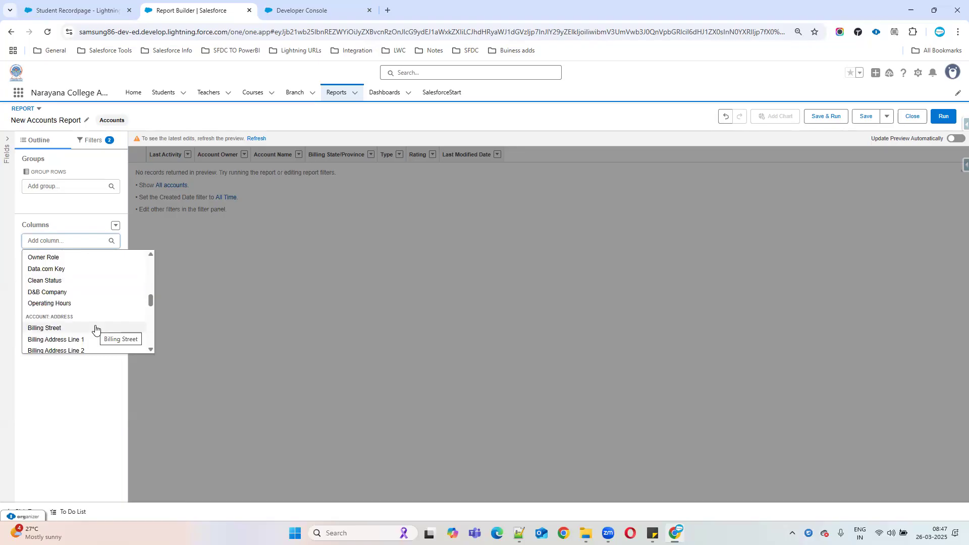
pyautogui.scroll(-4, 95, 329)
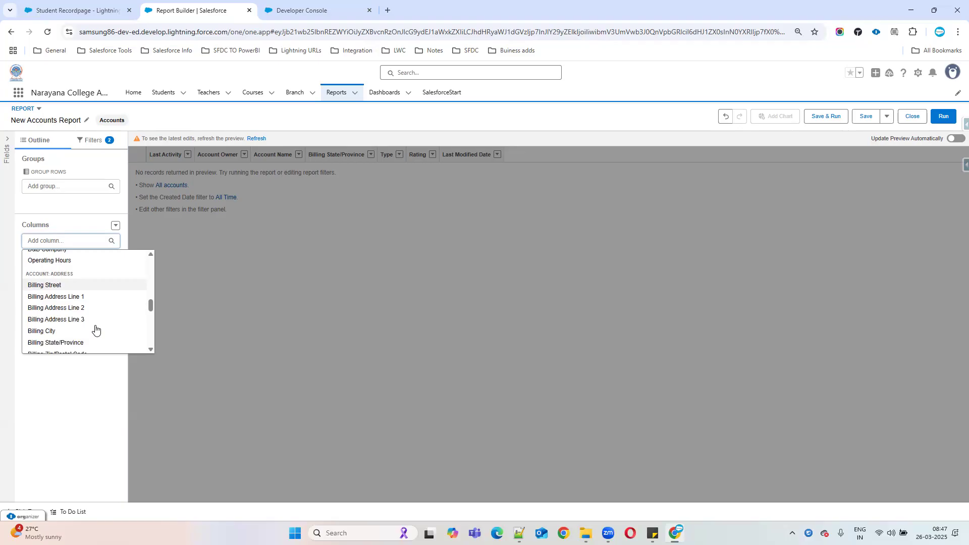
pyautogui.scroll(-1, 96, 331)
pyautogui.scroll(1, 97, 334)
pyautogui.moveTo(151, 314); pyautogui.dragTo(152, 323)
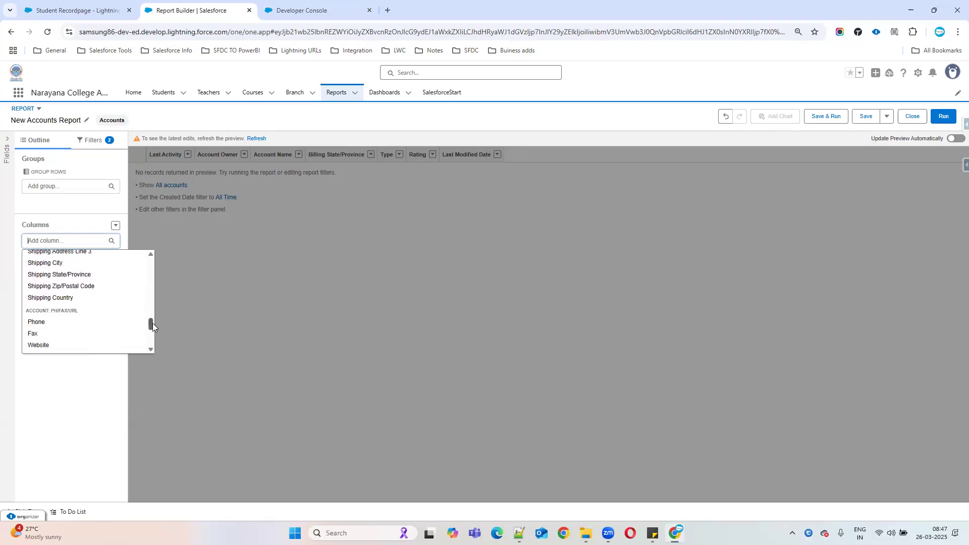
pyautogui.click(39, 323)
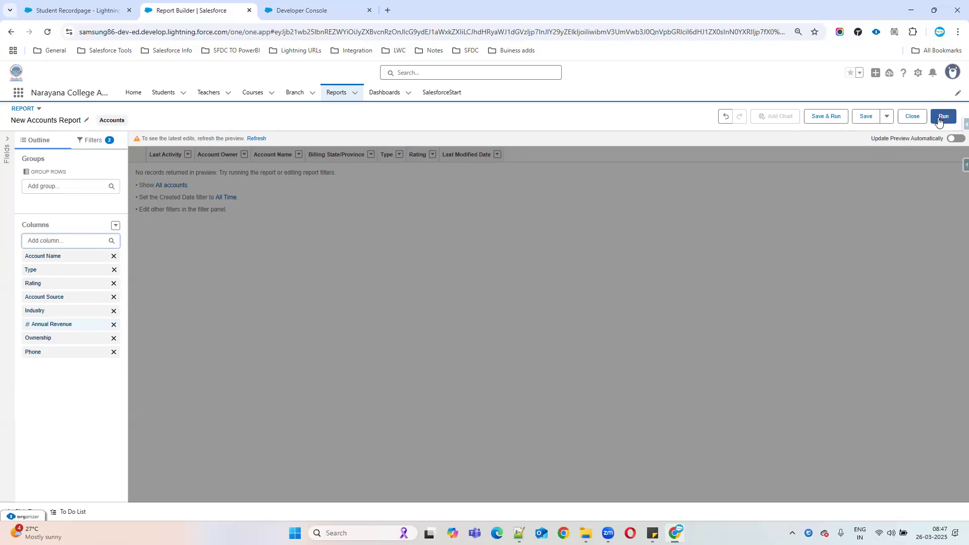
# Step: Try to switch the report's Show Me filter to All accounts
pyautogui.click(95, 141)
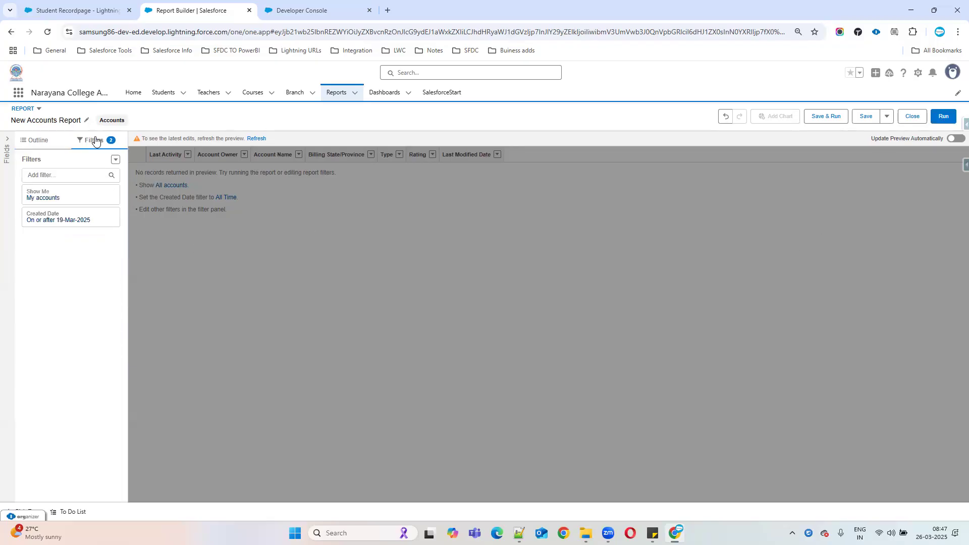
pyautogui.click(39, 200)
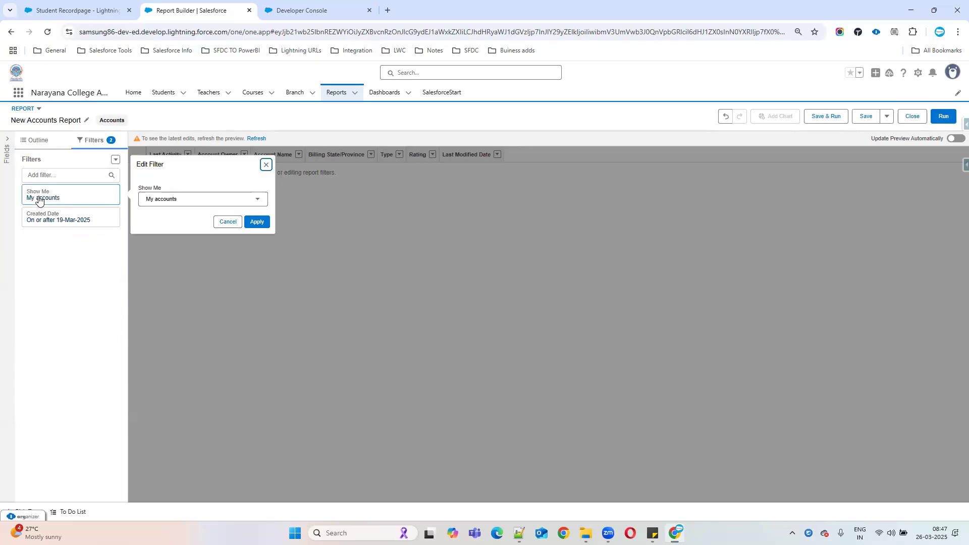
pyautogui.click(186, 200)
pyautogui.click(192, 246)
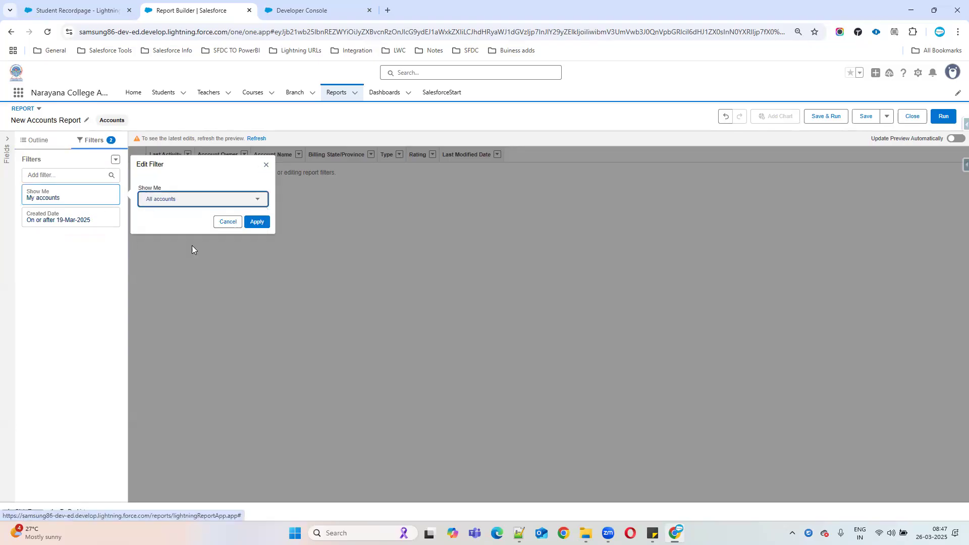
# Step: Set the range of the Created Date filter to All Time and apply it
pyautogui.click(34, 220)
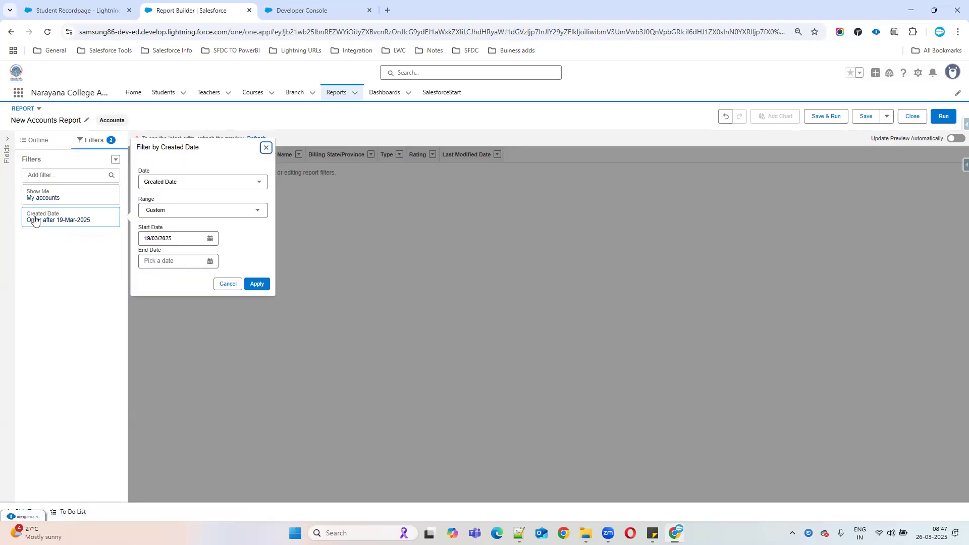
pyautogui.click(195, 214)
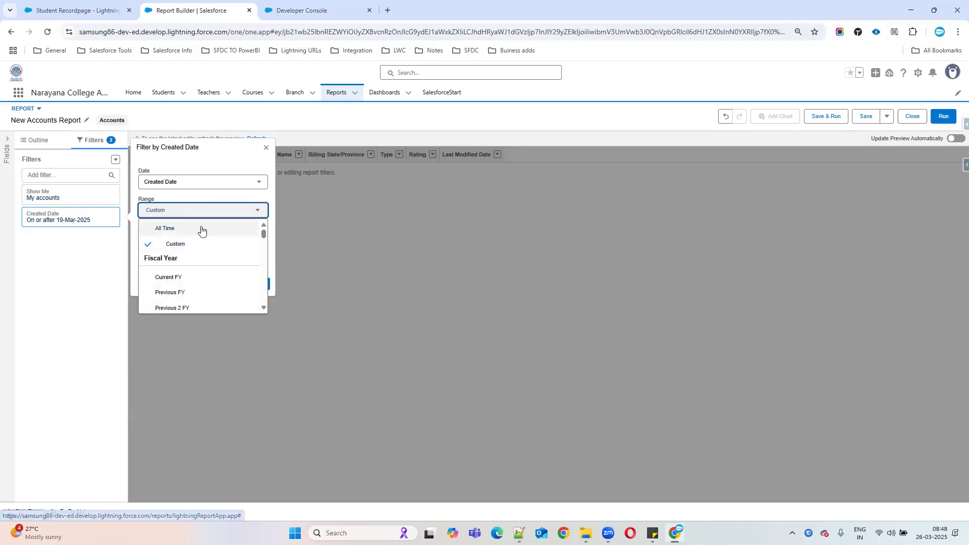
pyautogui.click(166, 229)
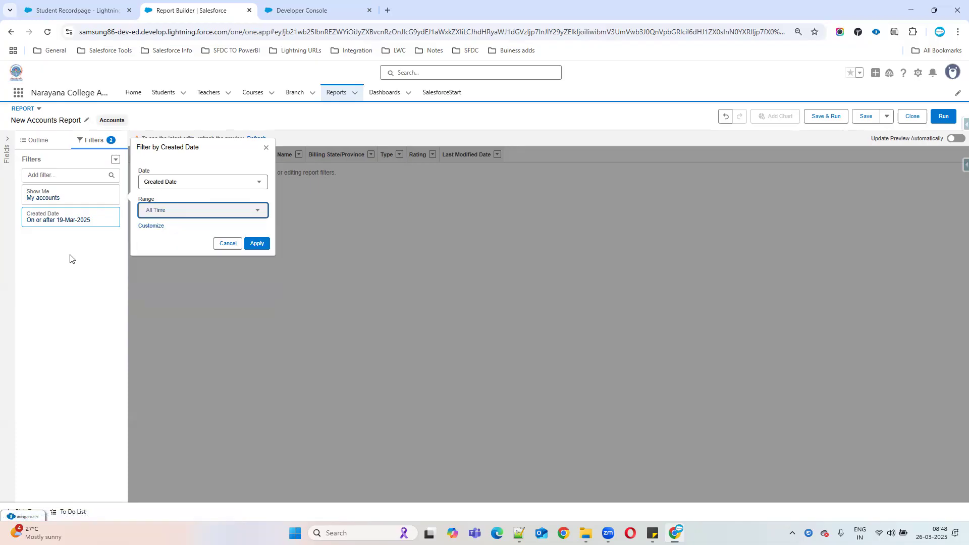
pyautogui.click(260, 244)
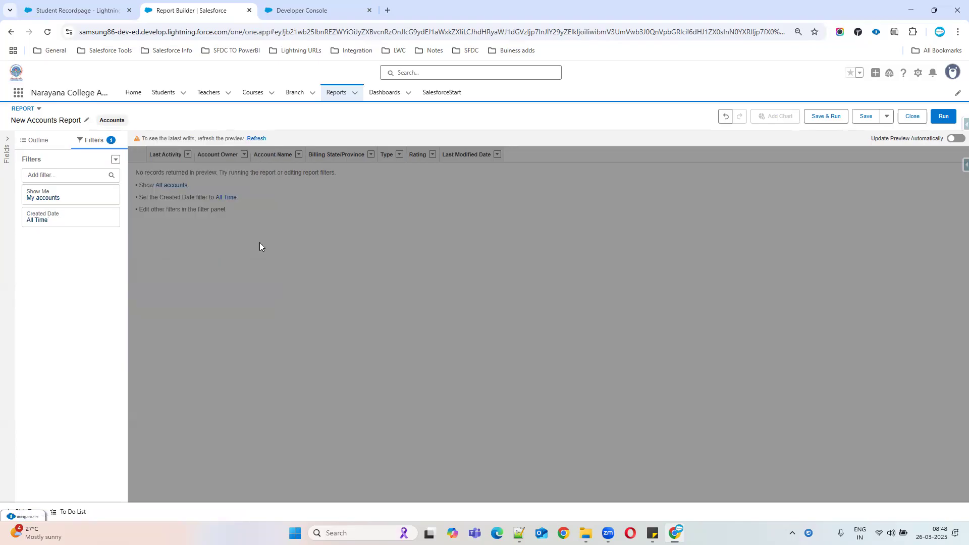
# Step: Return to the report outline, run the accounts report and look through its rows
pyautogui.click(34, 141)
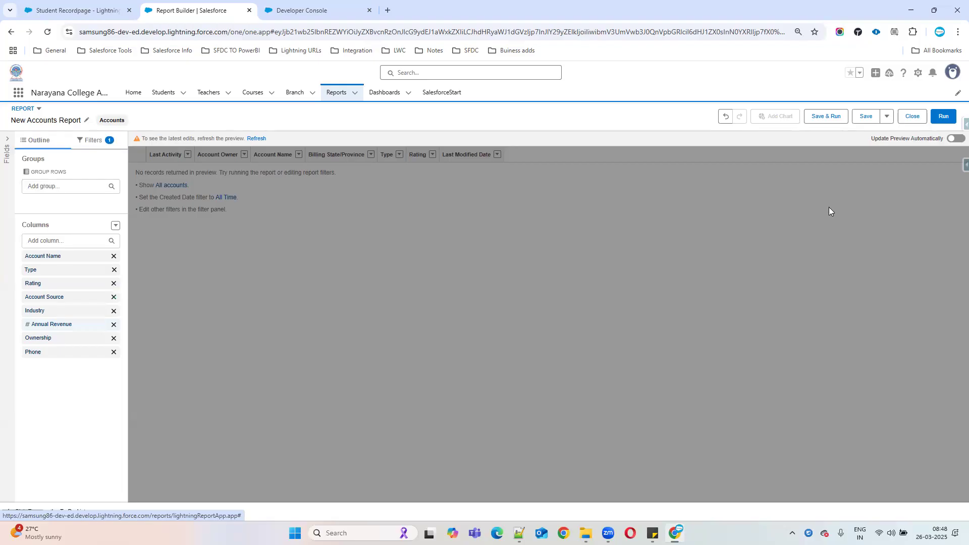
pyautogui.click(944, 117)
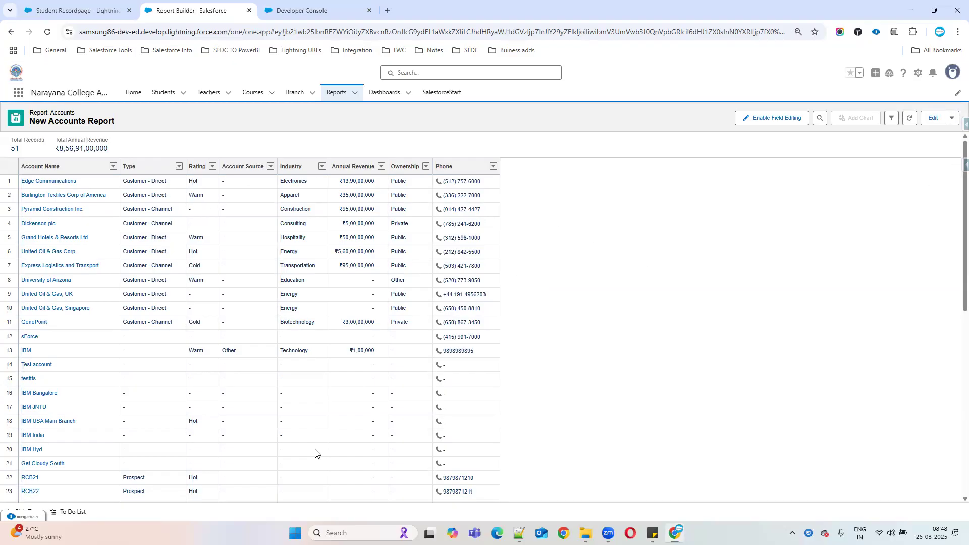
pyautogui.scroll(-3, 348, 299)
pyautogui.scroll(2, 444, 318)
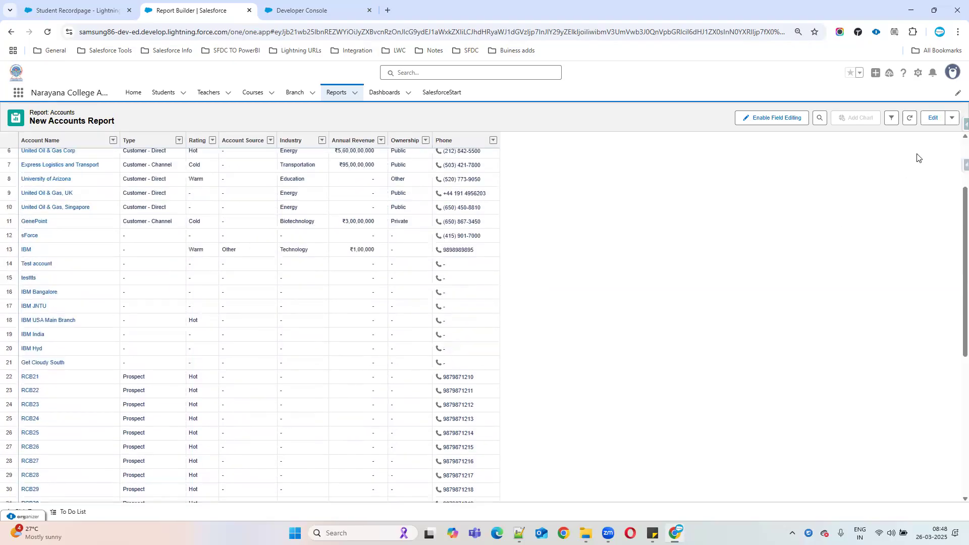
# Step: Reopen the report for editing, group its rows by Rating and run it
pyautogui.click(937, 121)
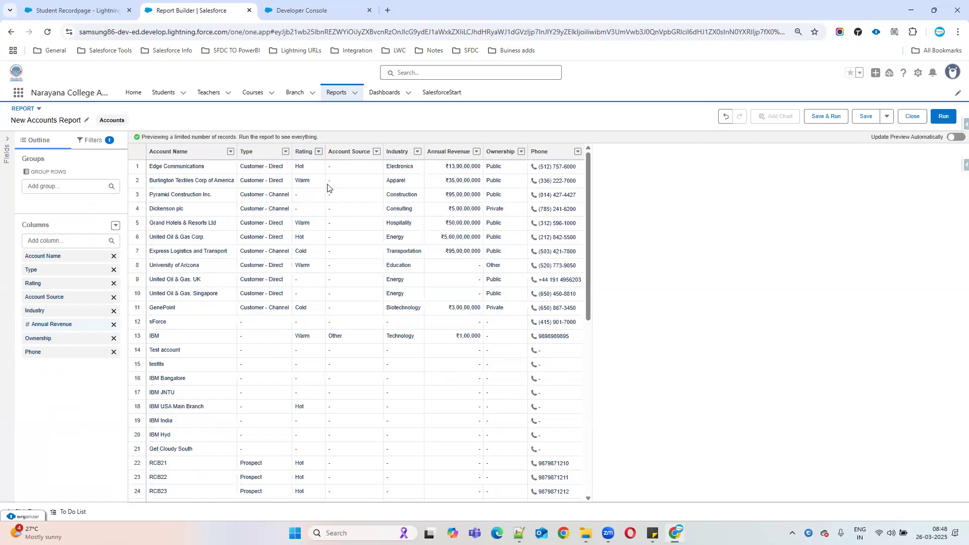
pyautogui.click(318, 152)
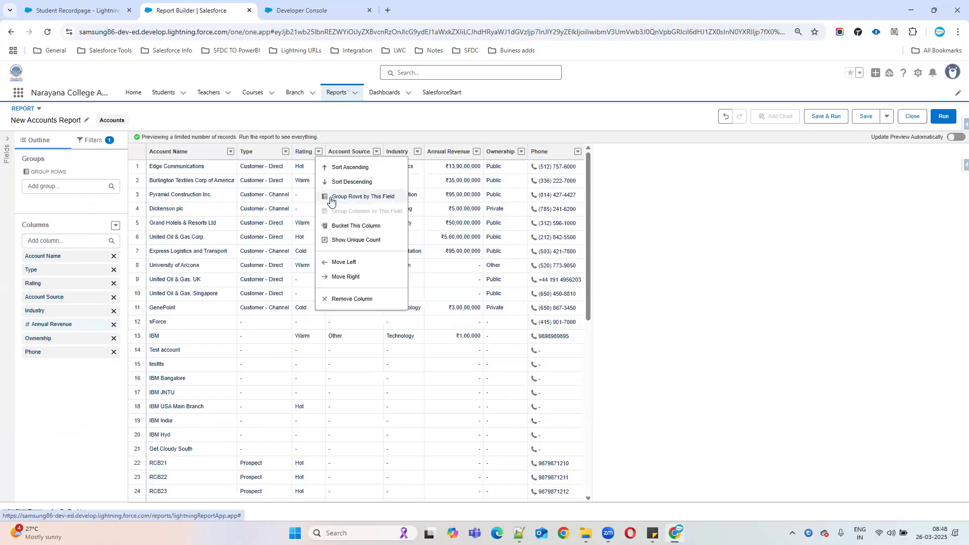
pyautogui.click(390, 202)
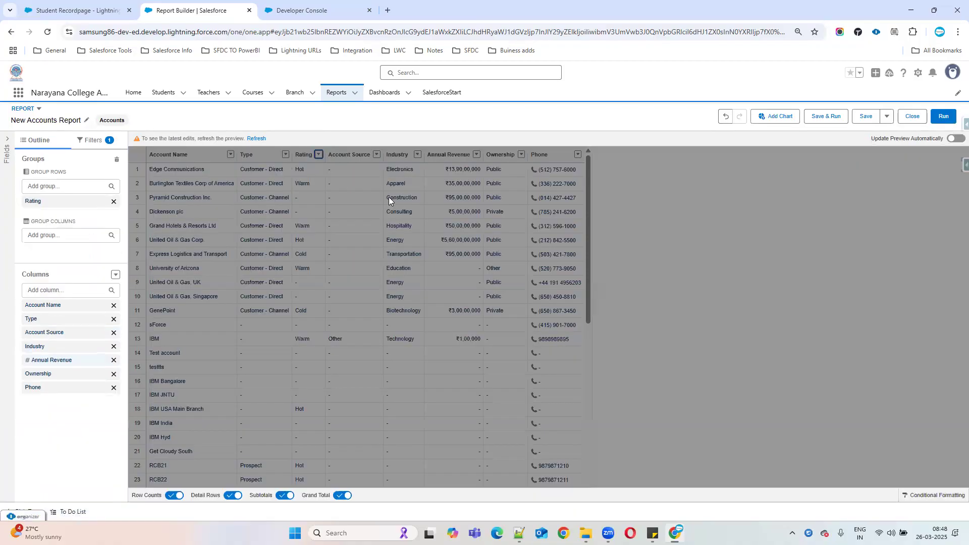
pyautogui.click(942, 117)
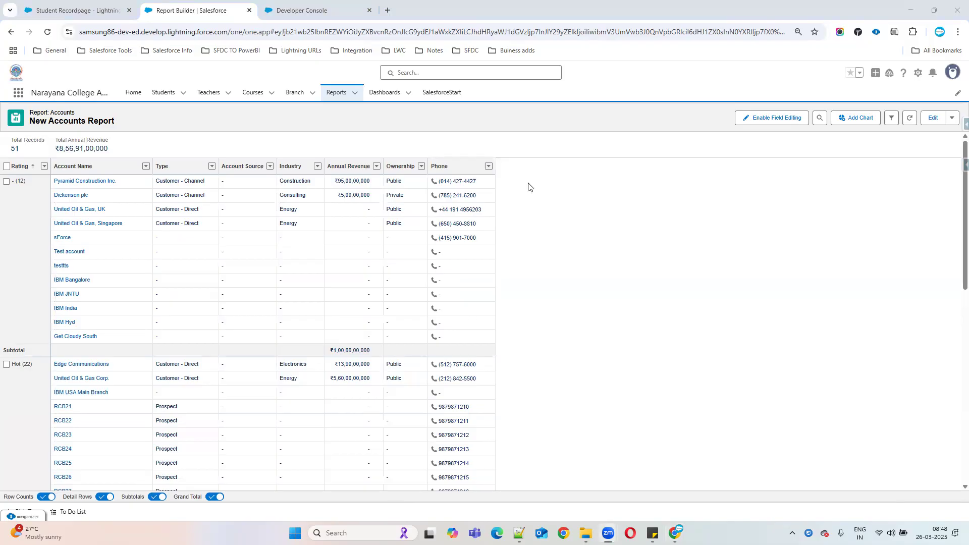
# Step: Examine the accounts and annual revenue subtotals in each Rating group of the report
pyautogui.moveTo(16, 182); pyautogui.dragTo(166, 334)
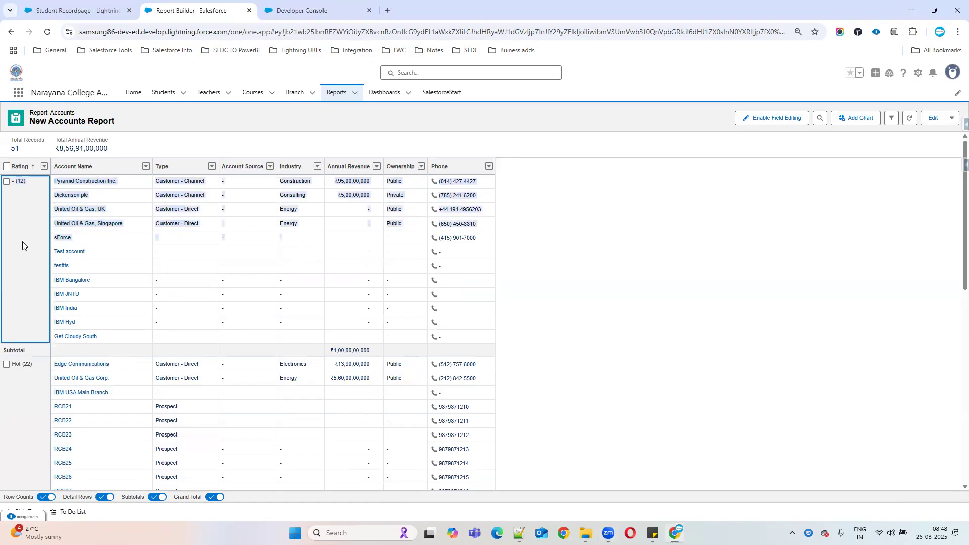
pyautogui.click(29, 216)
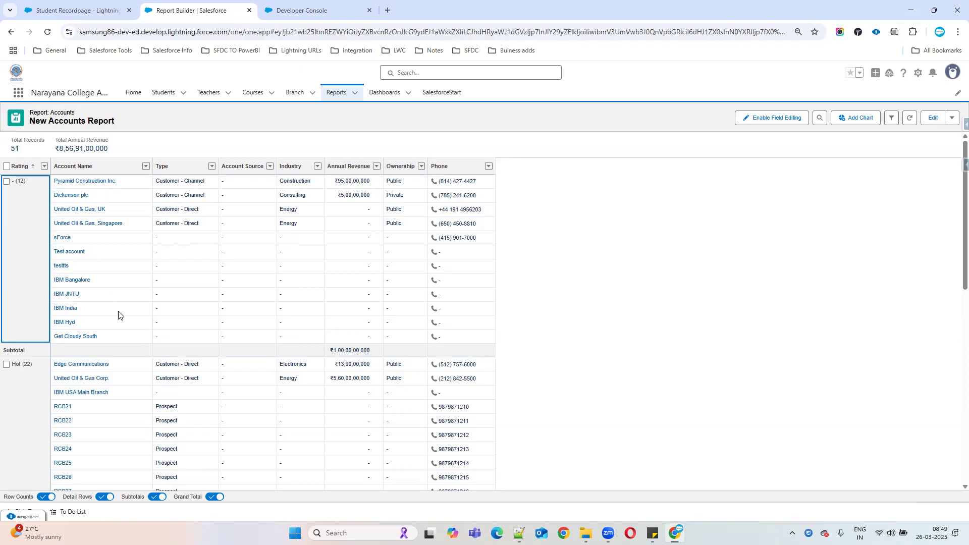
pyautogui.scroll(-1, 119, 315)
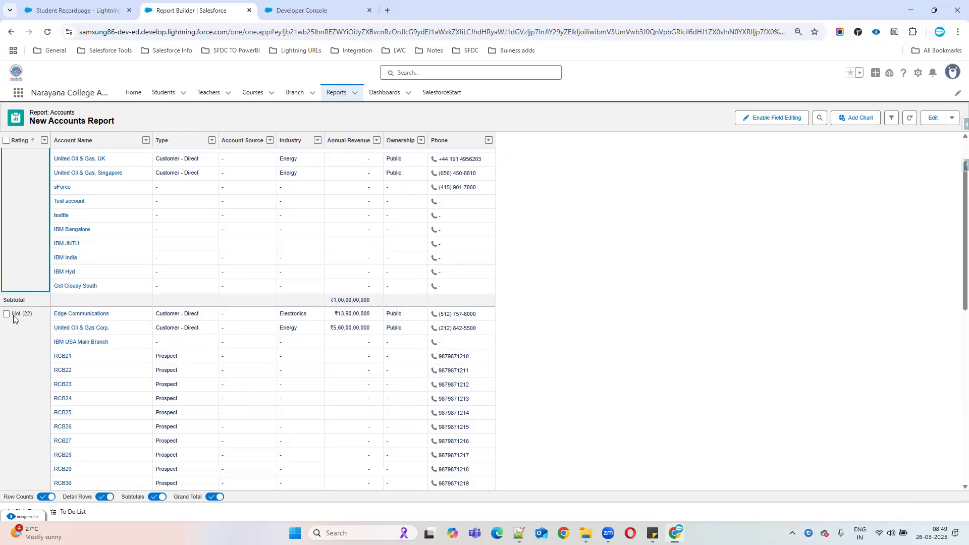
pyautogui.scroll(-1, 152, 339)
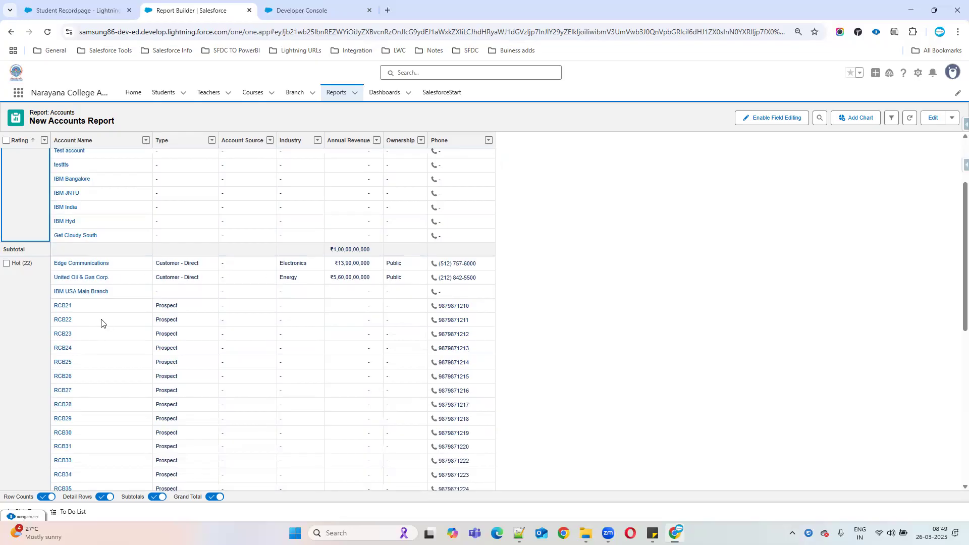
pyautogui.scroll(-2, 53, 295)
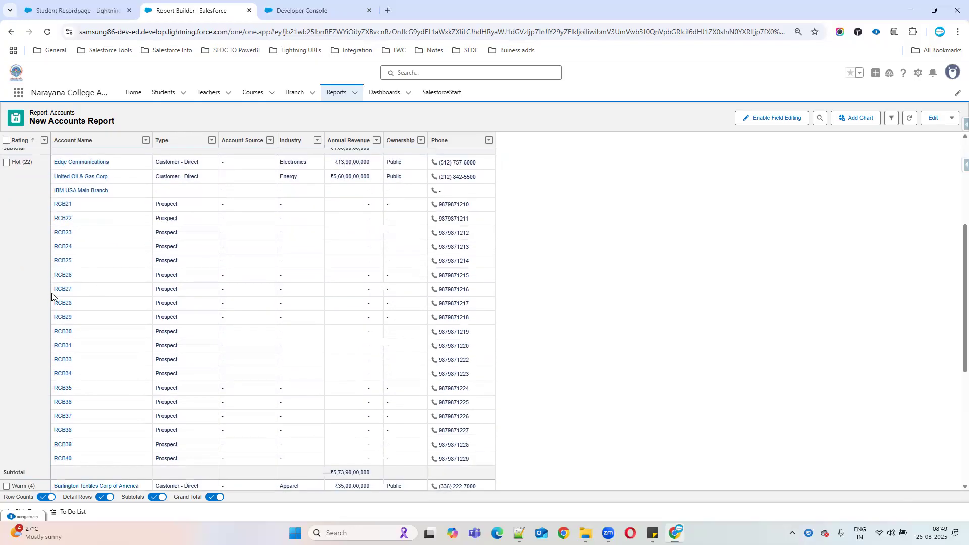
pyautogui.scroll(-1, 34, 433)
pyautogui.click(29, 437)
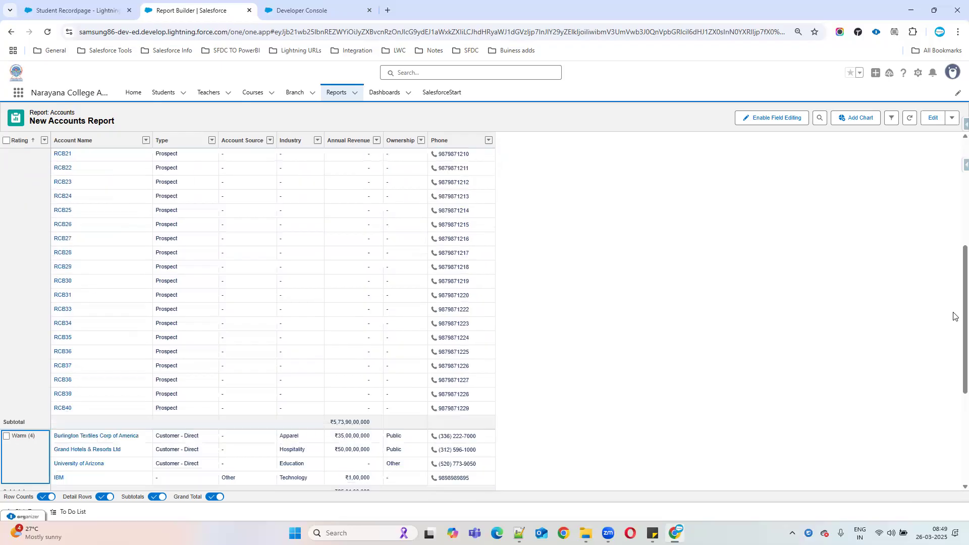
pyautogui.scroll(-2, 953, 333)
pyautogui.scroll(-3, 954, 388)
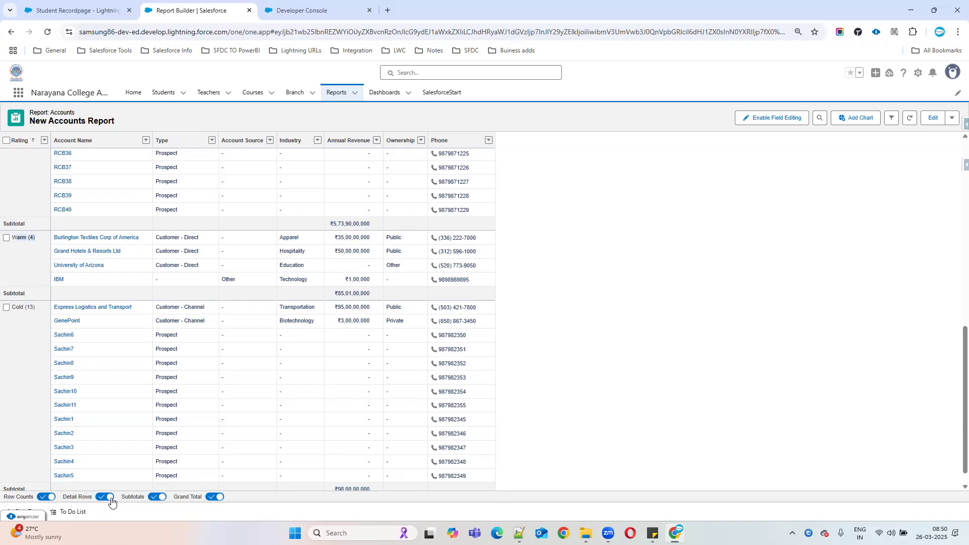
# Step: Turn the row counts off and back on, and hide the report's detail rows
pyautogui.click(43, 498)
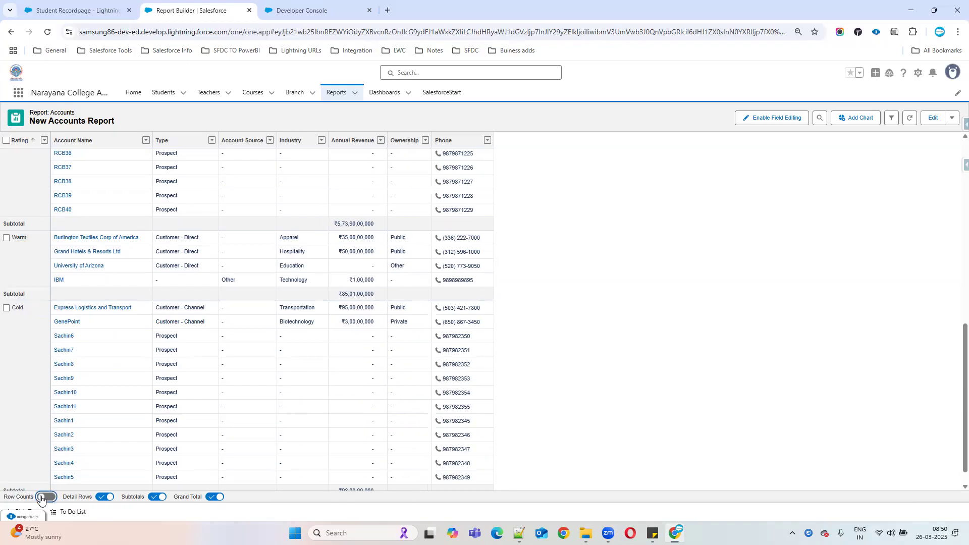
pyautogui.click(42, 497)
pyautogui.click(102, 497)
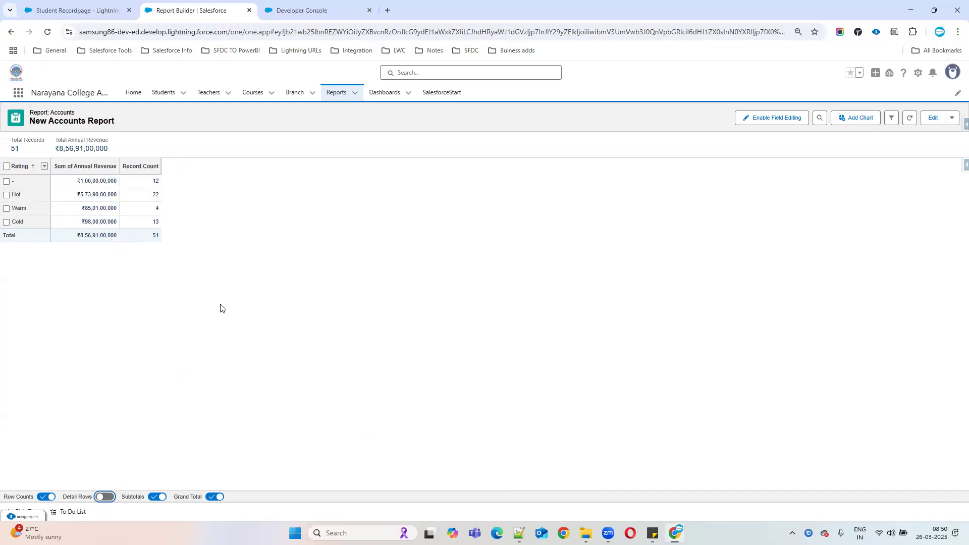
pyautogui.click(5, 182)
# Step: Hide the subtotals, show the detail rows again and restore the subtotals
pyautogui.click(154, 499)
pyautogui.click(109, 498)
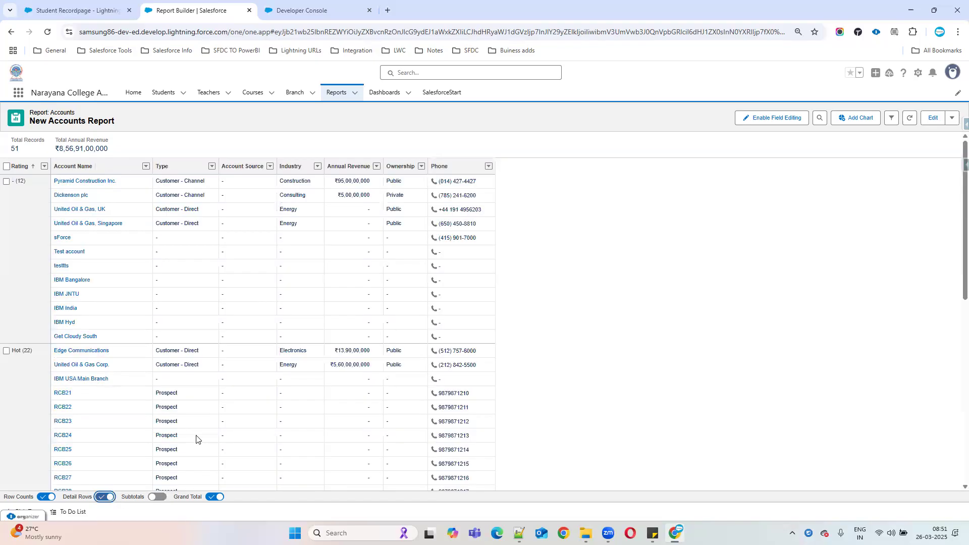
pyautogui.click(164, 498)
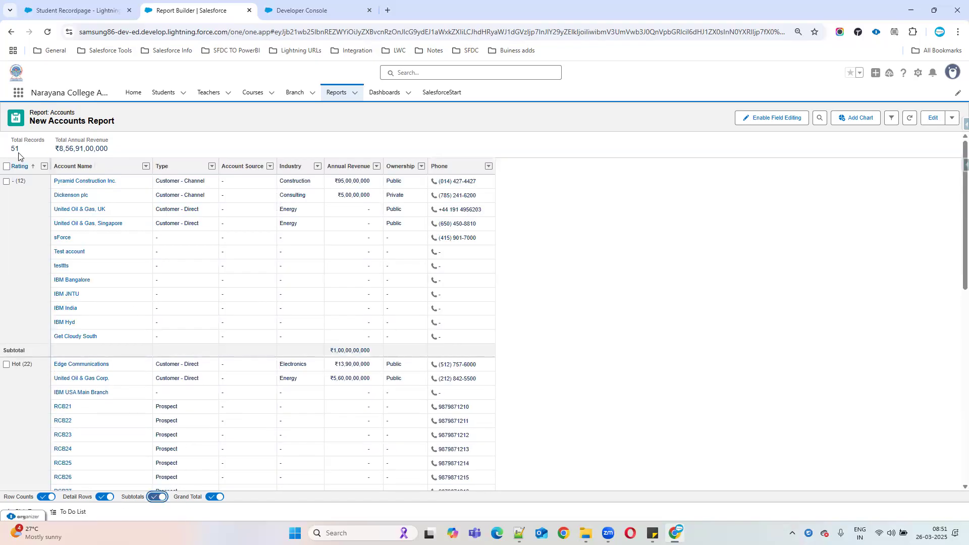
# Step: Turn the report's grand total off and back on to compare the summary above the table
pyautogui.moveTo(11, 139); pyautogui.dragTo(116, 145)
pyautogui.click(211, 498)
pyautogui.click(211, 498)
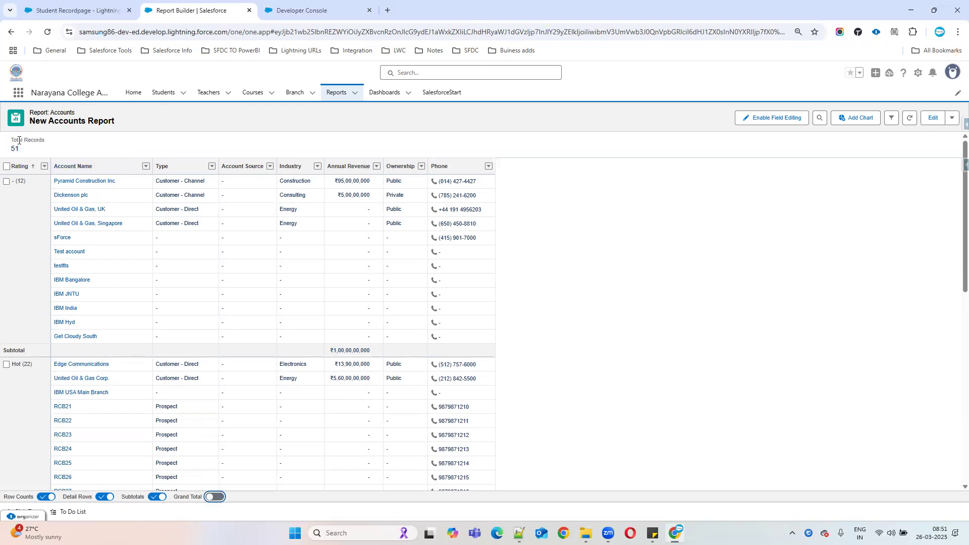
pyautogui.click(216, 497)
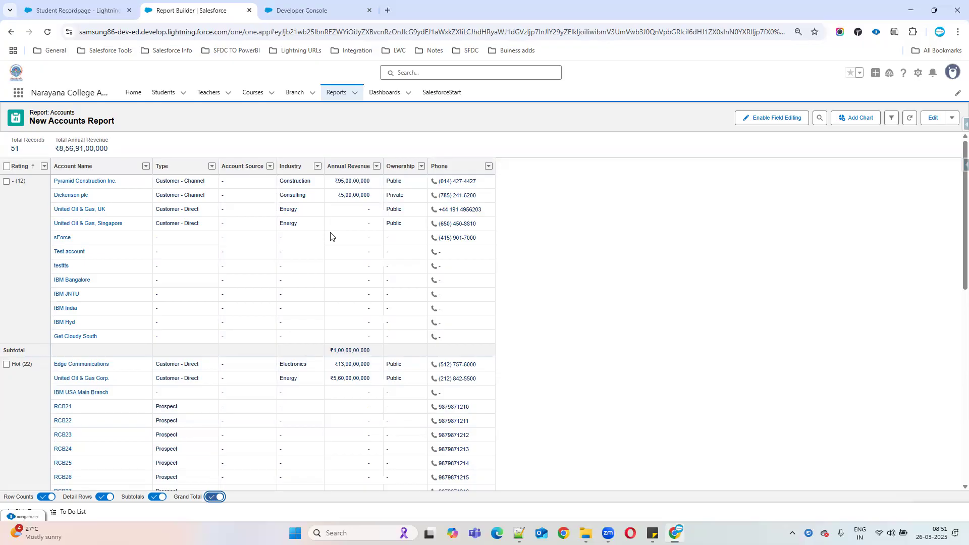
# Step: Group the Accounts report's columns by the Type field, alongside the existing Rating row grouping
pyautogui.click(211, 166)
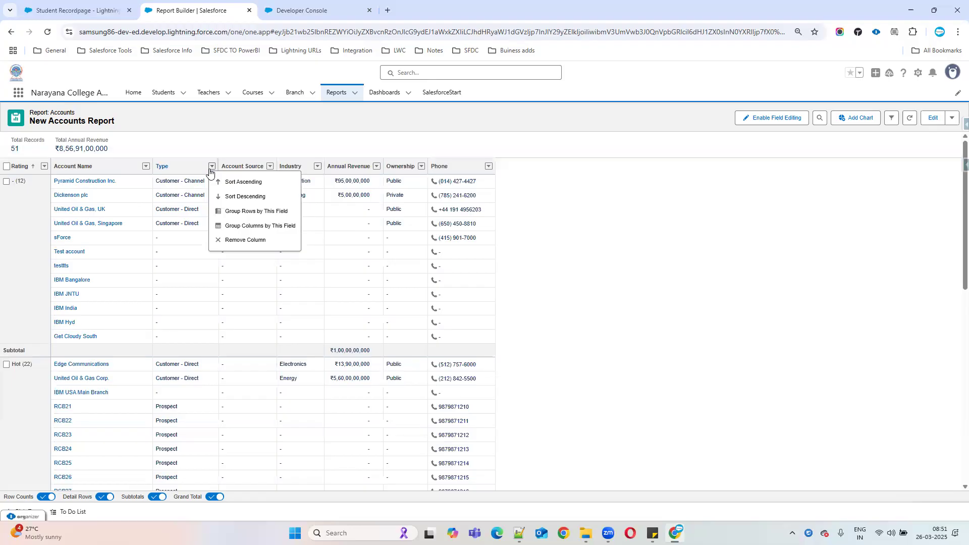
pyautogui.click(271, 228)
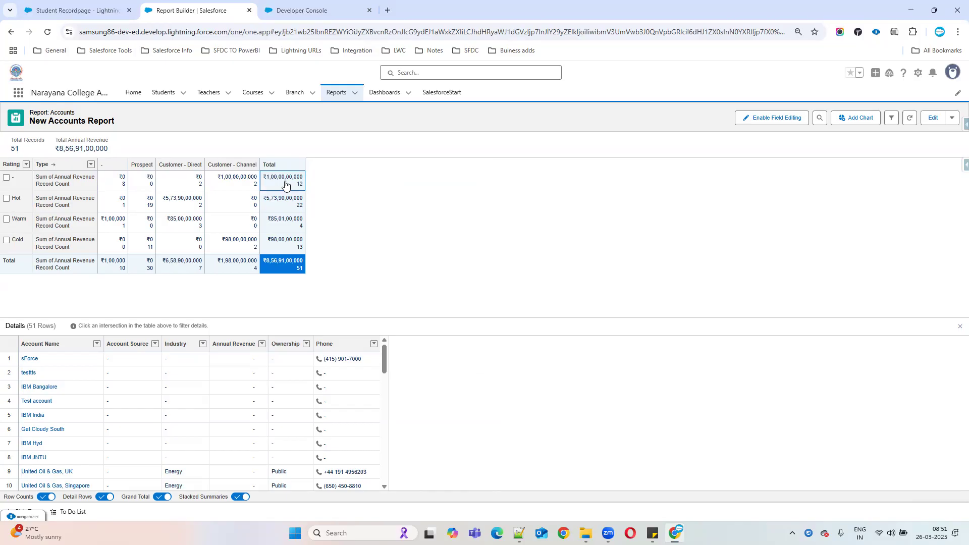
pyautogui.scroll(-1, 129, 383)
pyautogui.scroll(1, 140, 383)
pyautogui.scroll(-2, 234, 396)
pyautogui.scroll(2, 112, 374)
# Step: Hide the matrix report's detail rows and turn off its stacked summaries
pyautogui.click(99, 498)
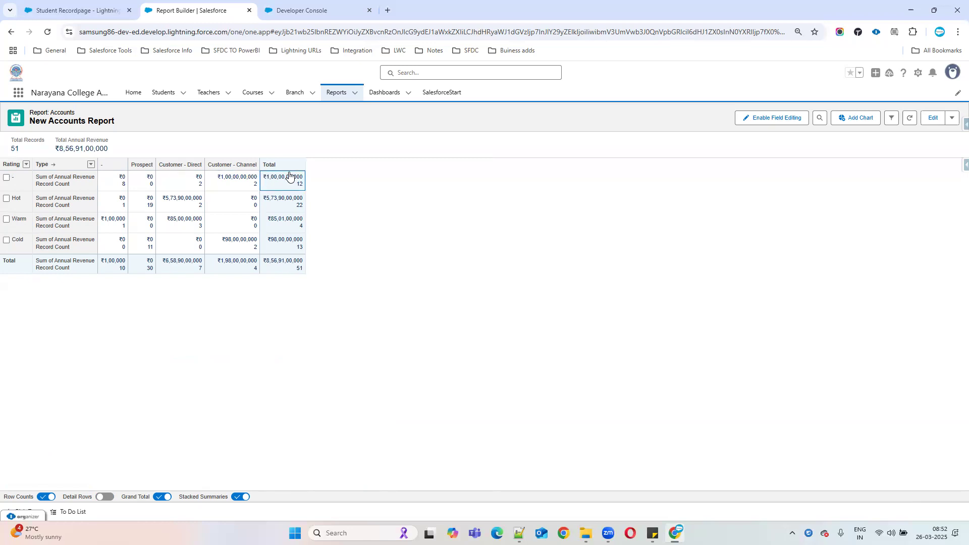
pyautogui.click(241, 497)
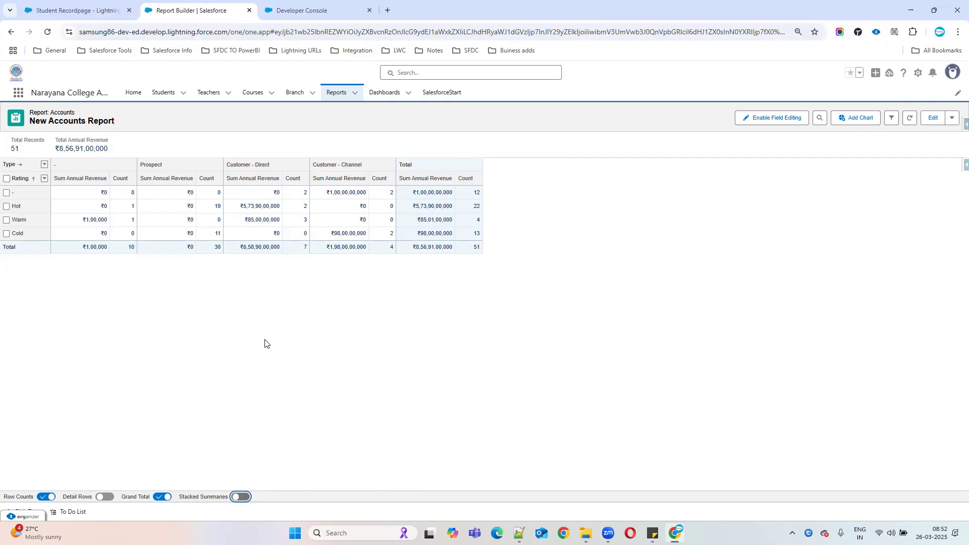
pyautogui.click(477, 196)
pyautogui.click(27, 237)
pyautogui.click(519, 533)
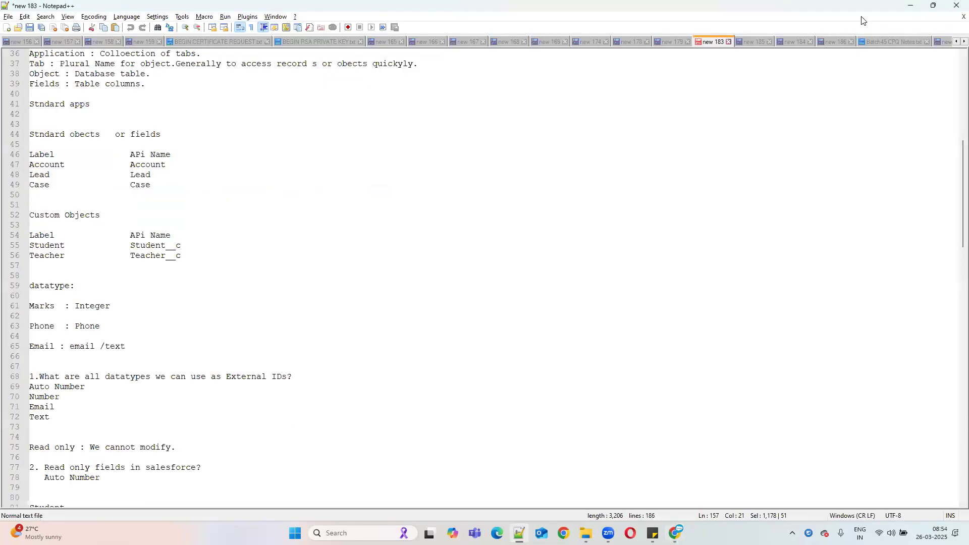
pyautogui.click(911, 5)
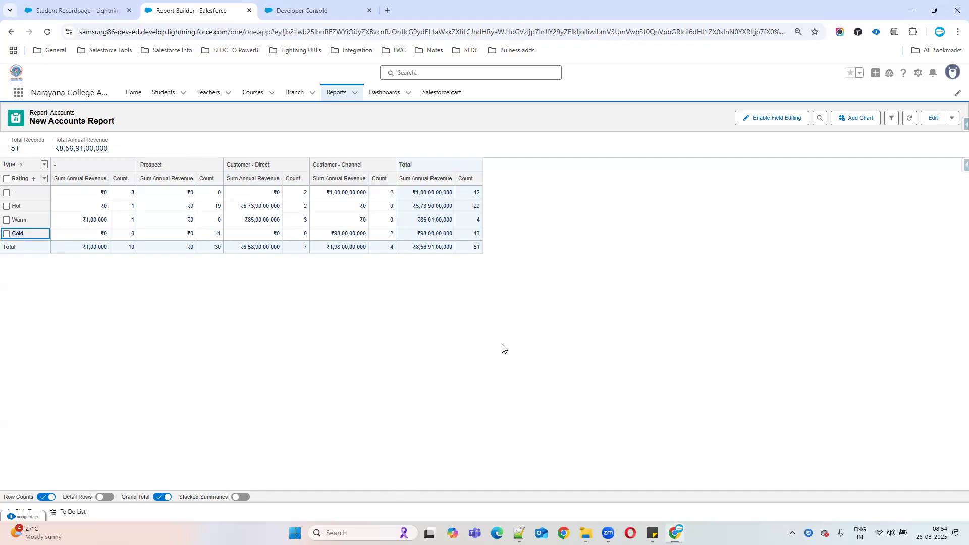
pyautogui.click(302, 10)
pyautogui.click(222, 10)
pyautogui.click(951, 118)
pyautogui.click(931, 139)
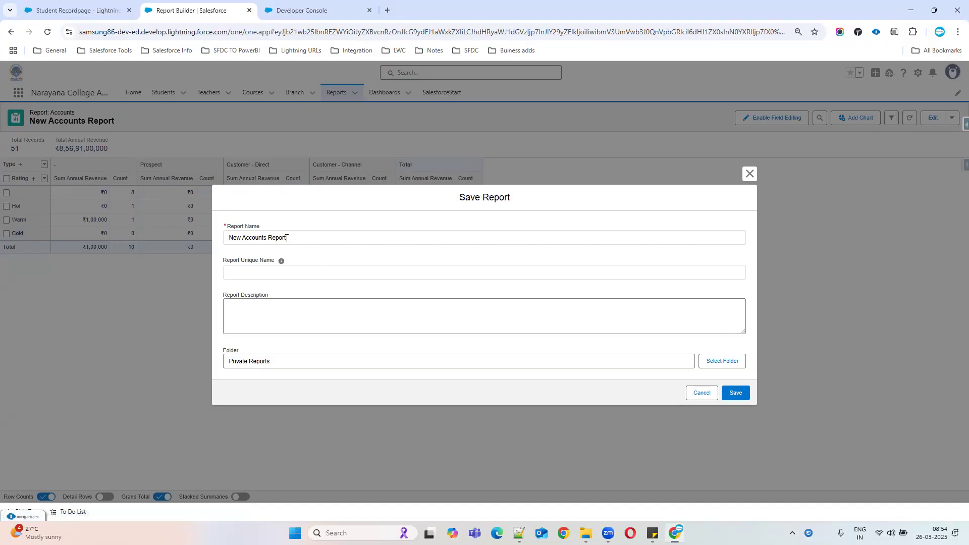
pyautogui.click(271, 239)
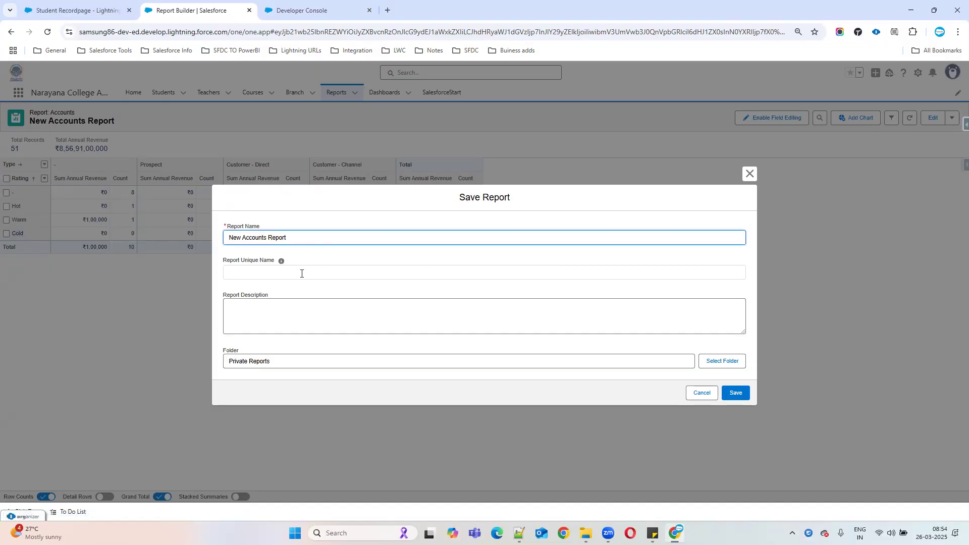
pyautogui.write('Matrix')
pyautogui.click(283, 275)
pyautogui.click(722, 361)
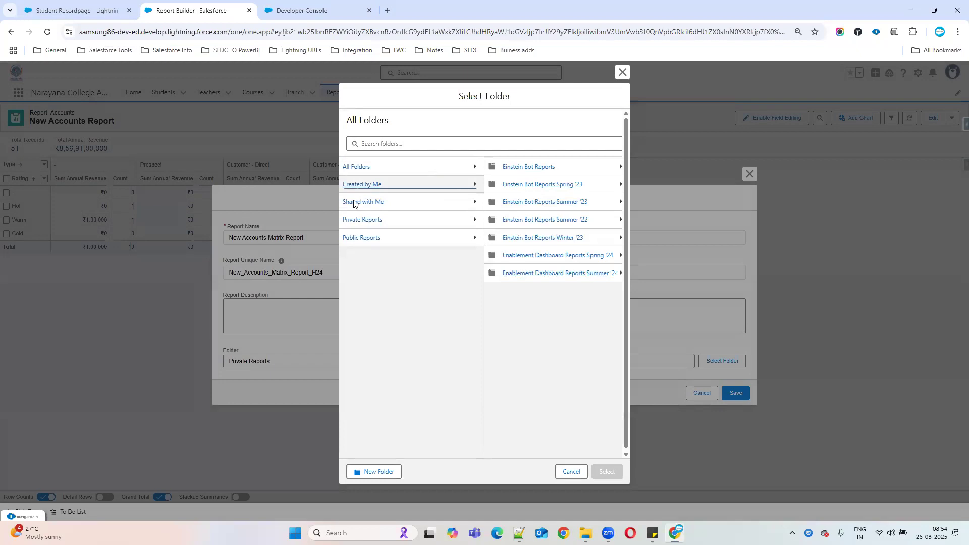
pyautogui.click(361, 238)
pyautogui.click(593, 471)
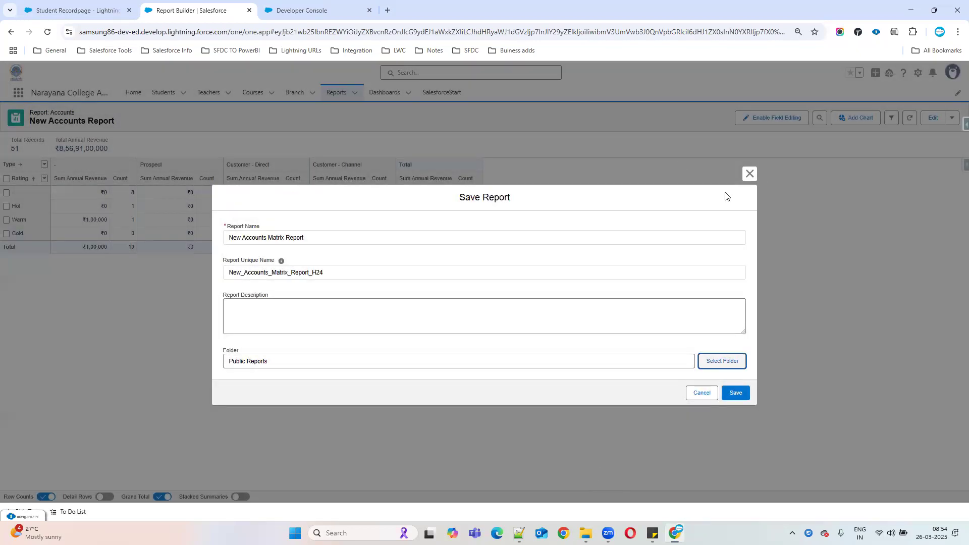
pyautogui.click(749, 174)
# Step: Switch to the Developer Console and save the AdminNotes.vfp notes
pyautogui.click(314, 7)
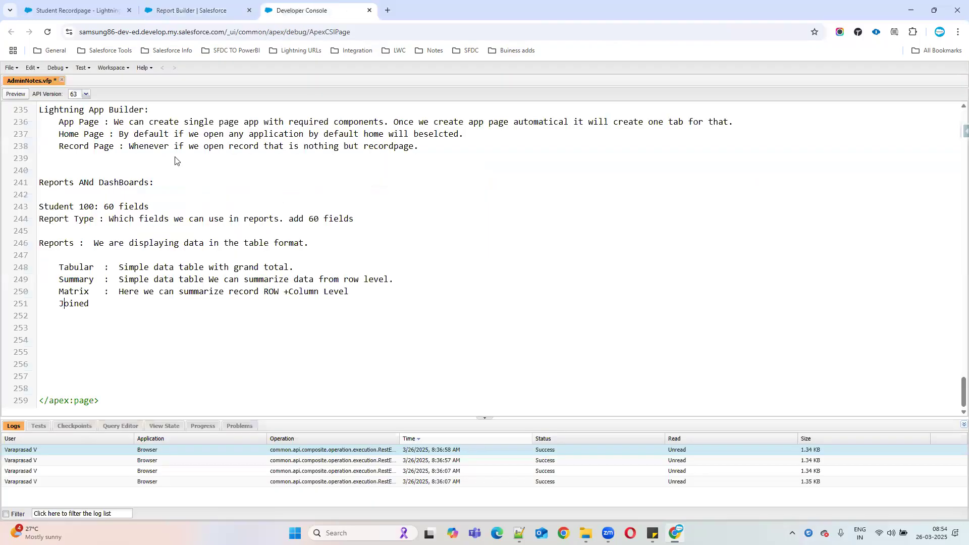
pyautogui.click(208, 315)
pyautogui.hotkey('ctrl', 's')
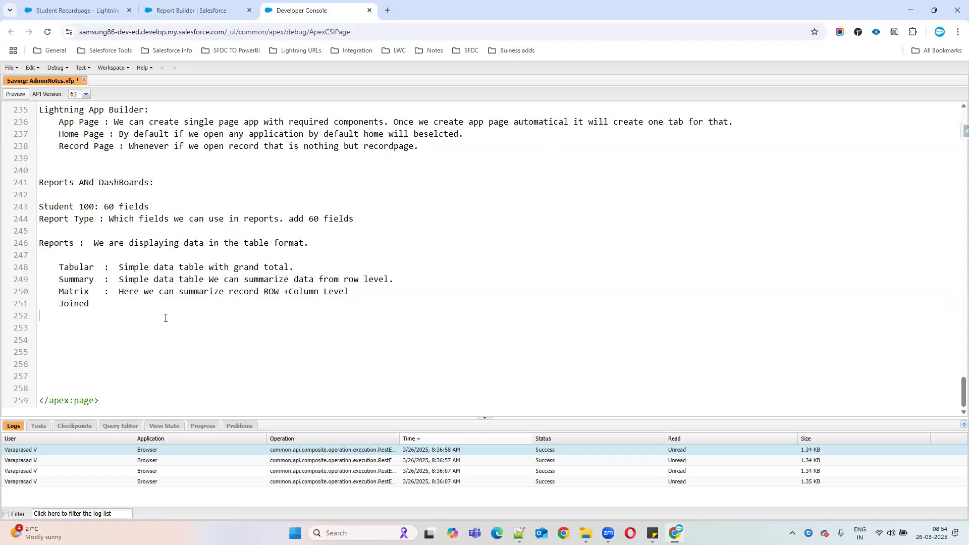